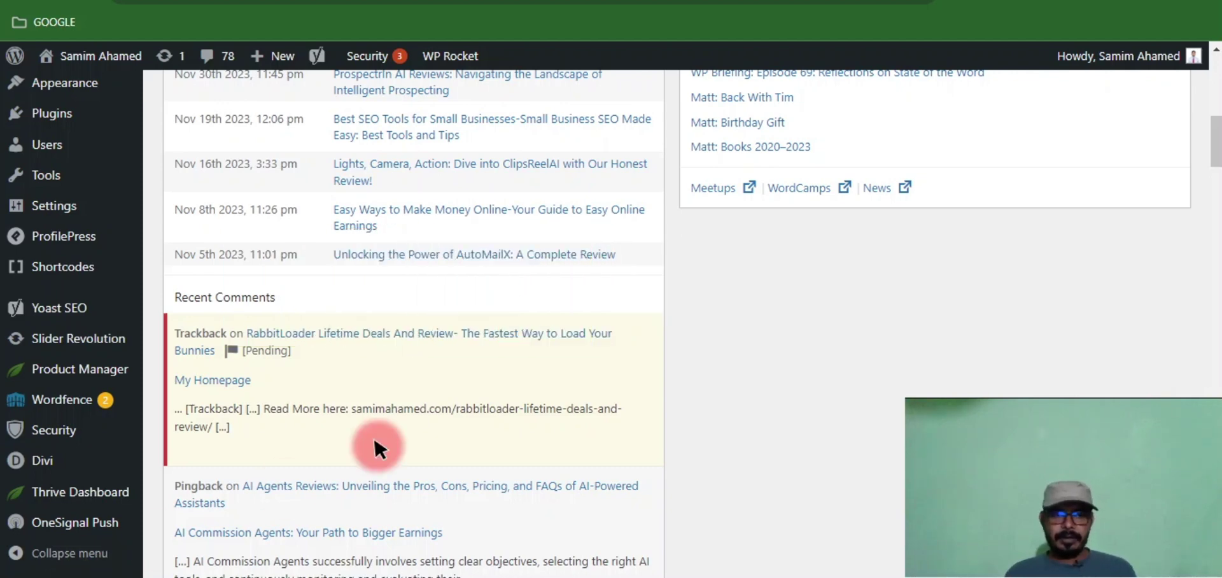
Step: Open the Divi Theme Builder in a new browser tab and switch to it
{"action": "mouse_move", "coordinate": [33, 465]}
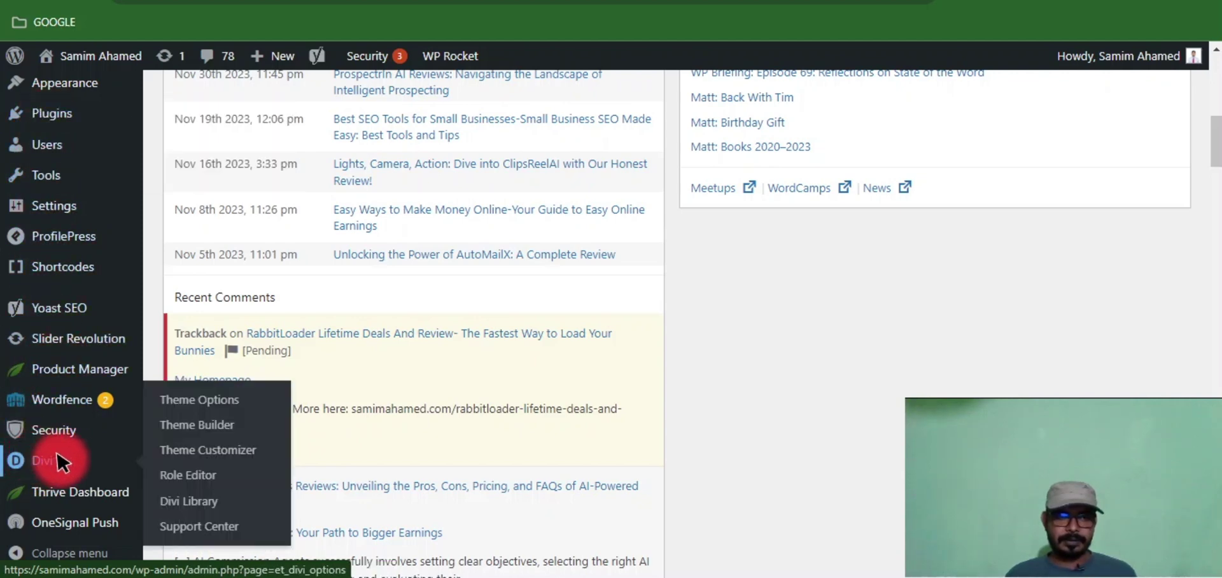
{"action": "right_click", "coordinate": [197, 423]}
{"action": "left_click", "coordinate": [223, 194]}
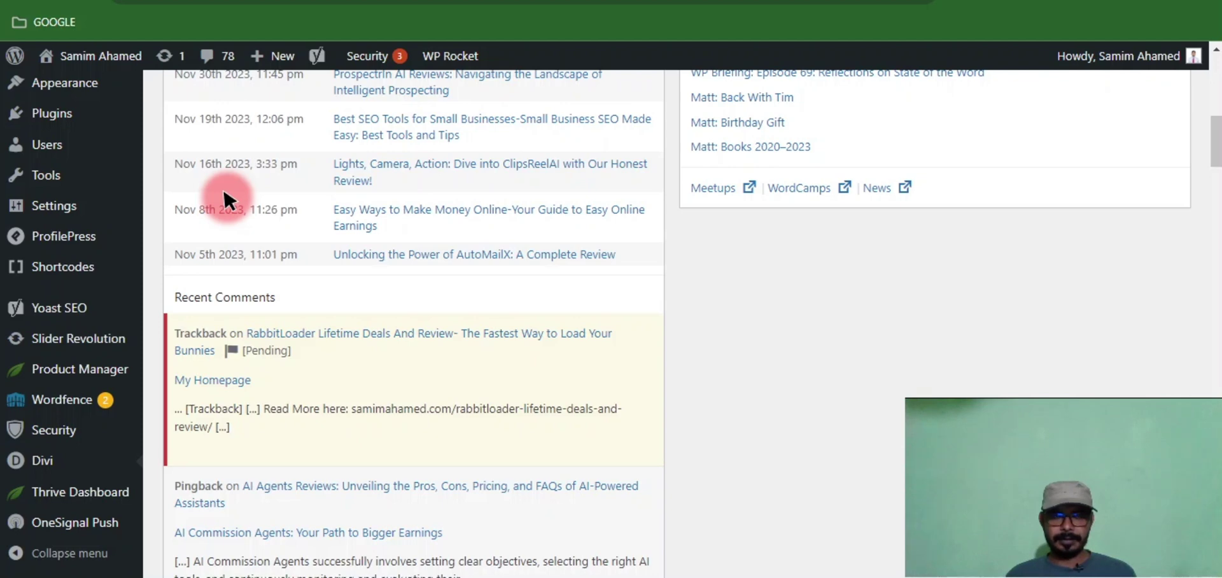
{"action": "left_click", "coordinate": [254, 0]}
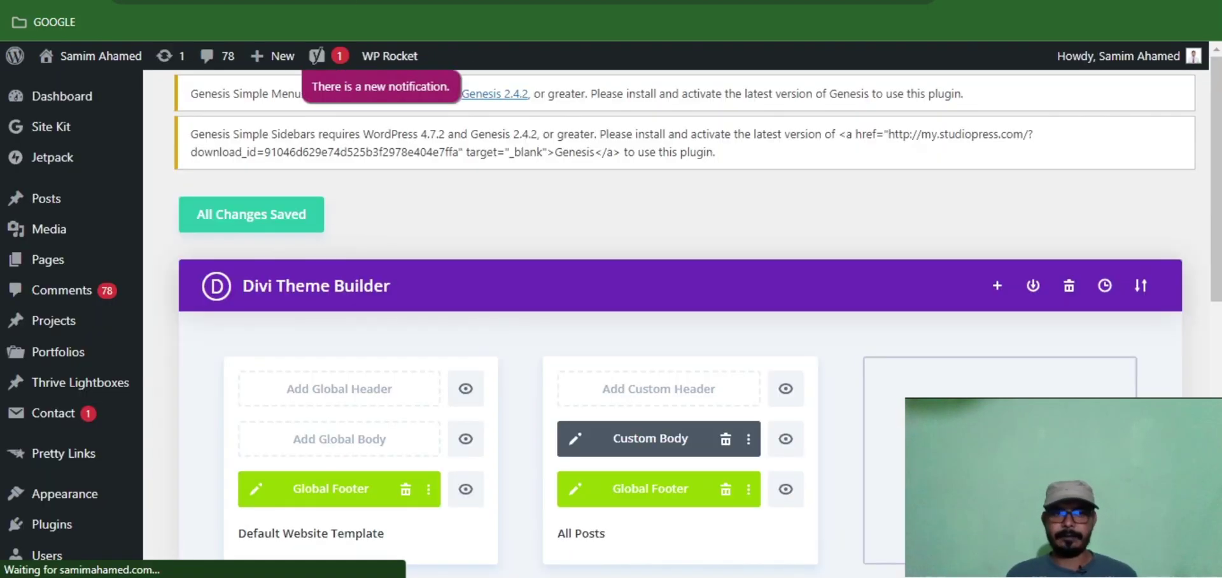
Step: Build a new Theme Builder template assigned to All Posts and create it
{"action": "scroll", "coordinate": [573, 185], "scroll_direction": "down", "scroll_amount": 3}
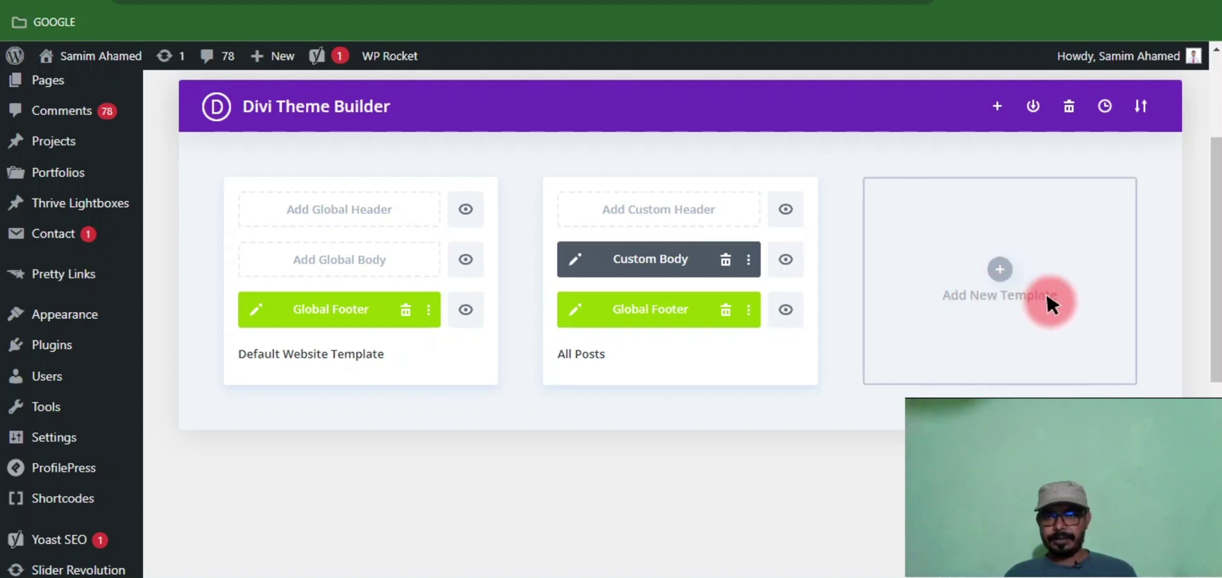
{"action": "left_click", "coordinate": [1000, 264]}
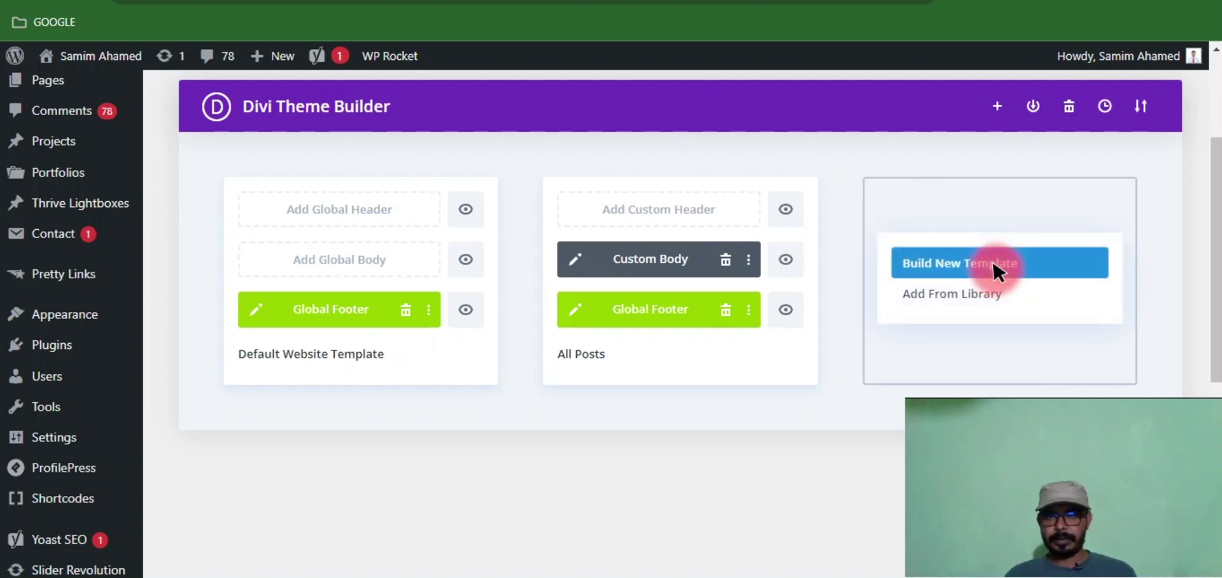
{"action": "left_click", "coordinate": [926, 261]}
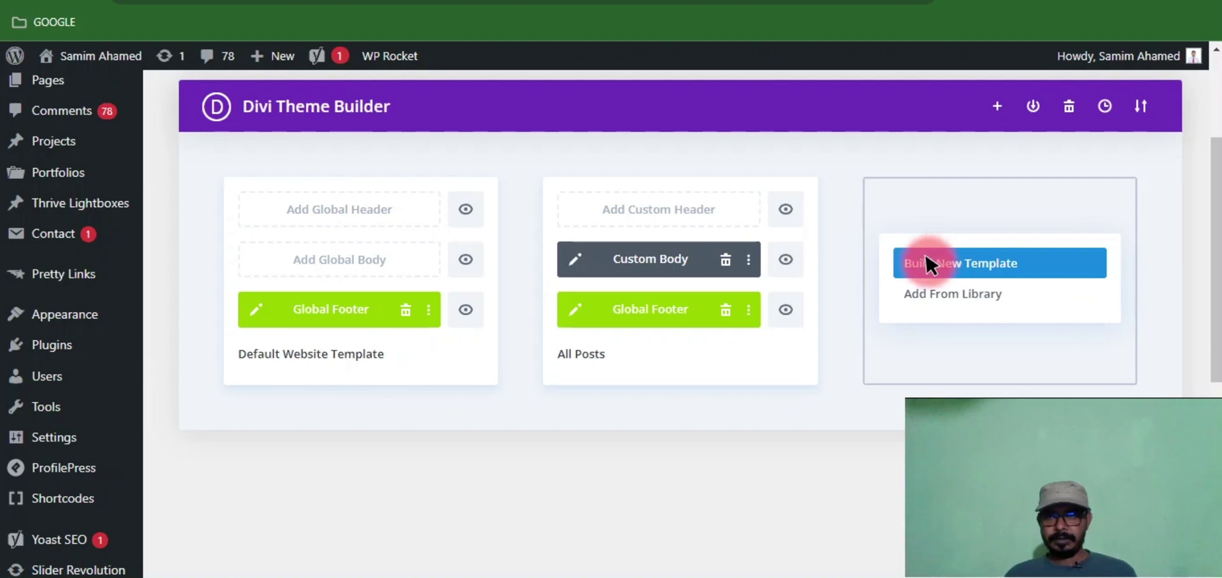
{"action": "left_click", "coordinate": [1000, 267]}
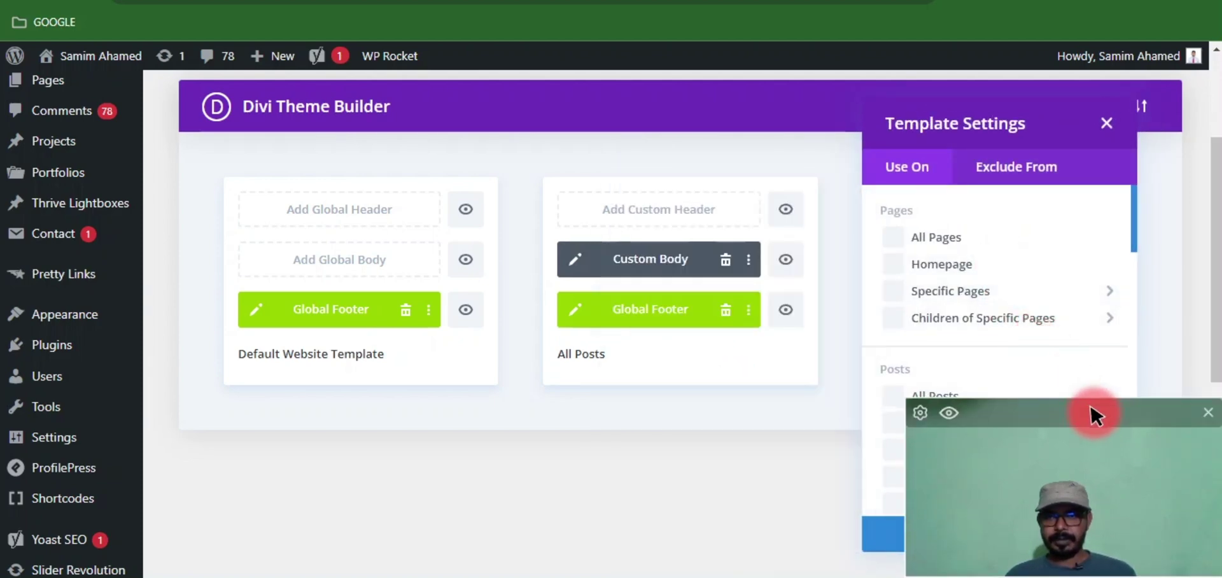
{"action": "scroll", "coordinate": [898, 237], "scroll_direction": "down", "scroll_amount": 3}
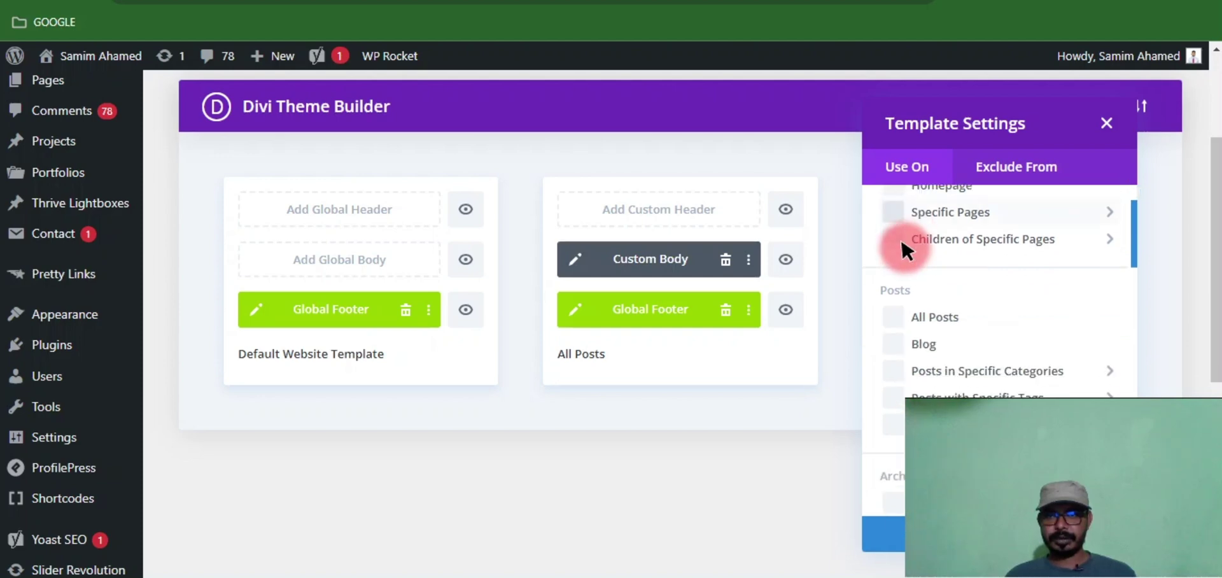
{"action": "mouse_move", "coordinate": [914, 274]}
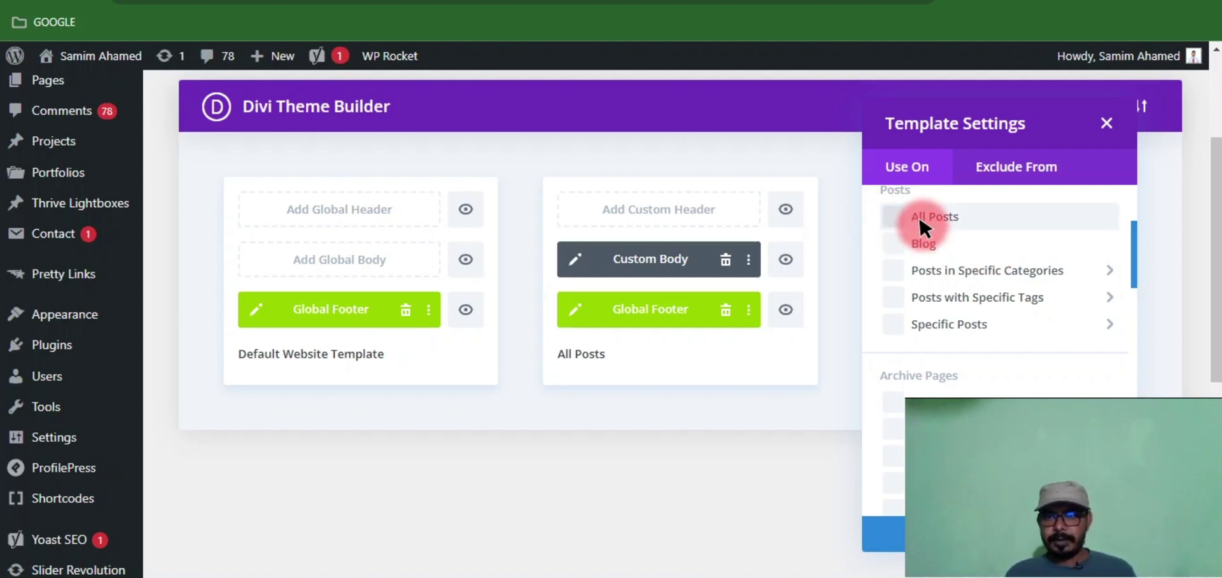
{"action": "left_click", "coordinate": [886, 215]}
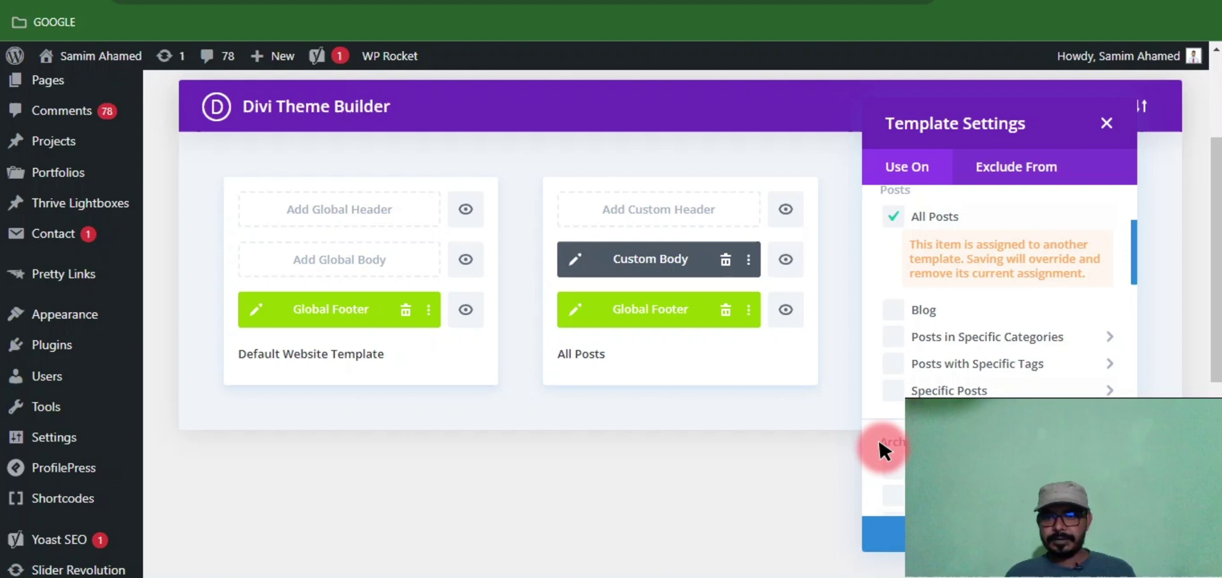
{"action": "left_click", "coordinate": [878, 520]}
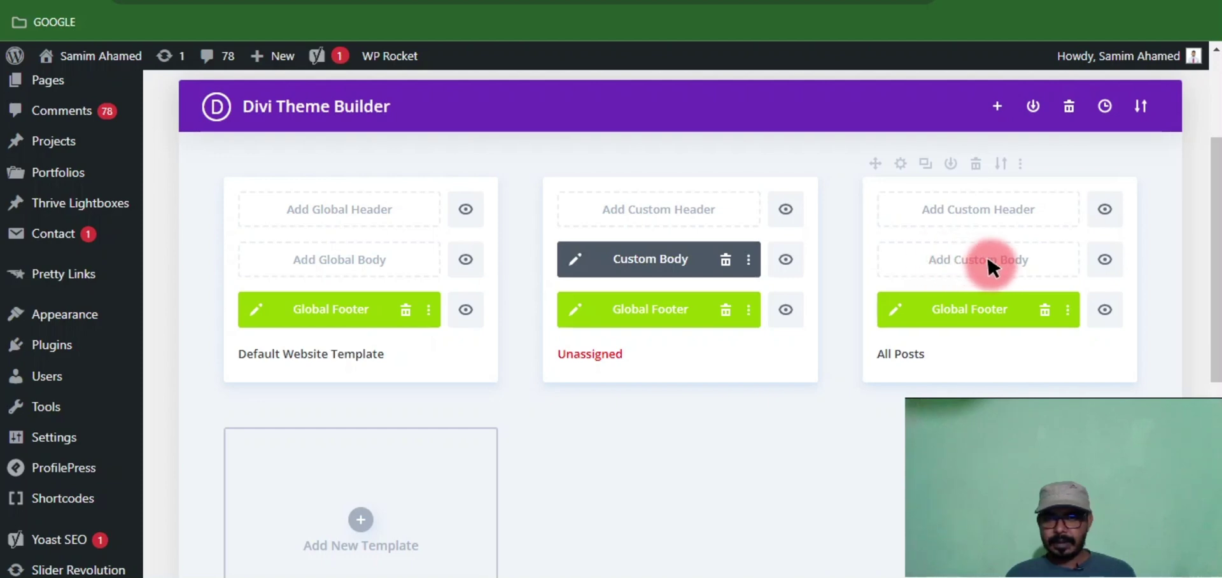
Step: Start building a custom body for the new All Posts template and expand the builder's page controls
{"action": "left_click", "coordinate": [951, 254]}
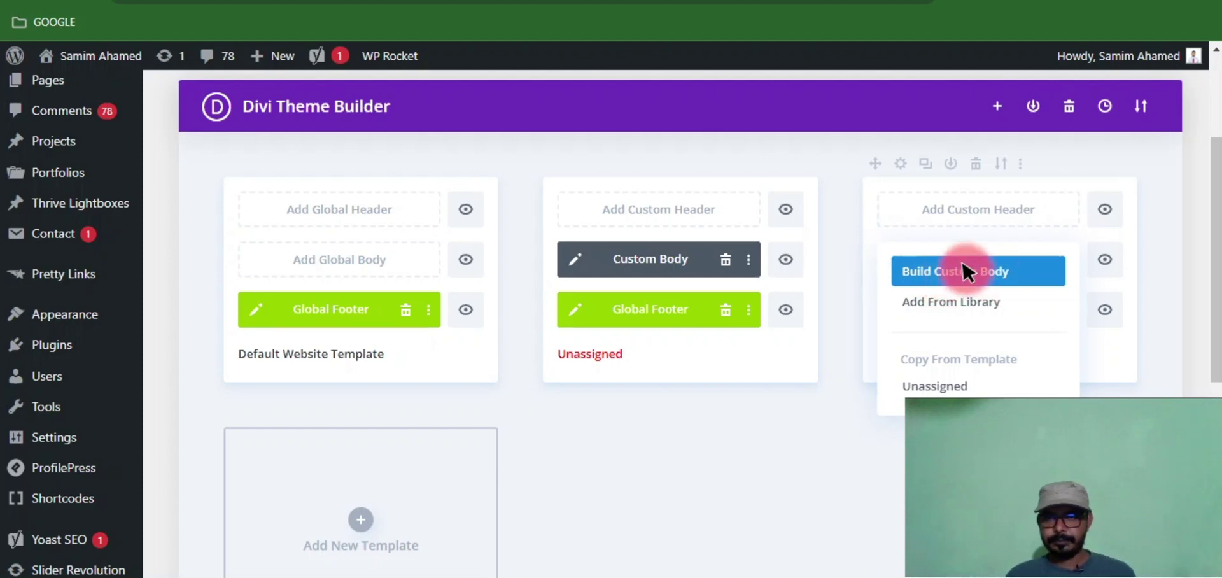
{"action": "left_click", "coordinate": [959, 262]}
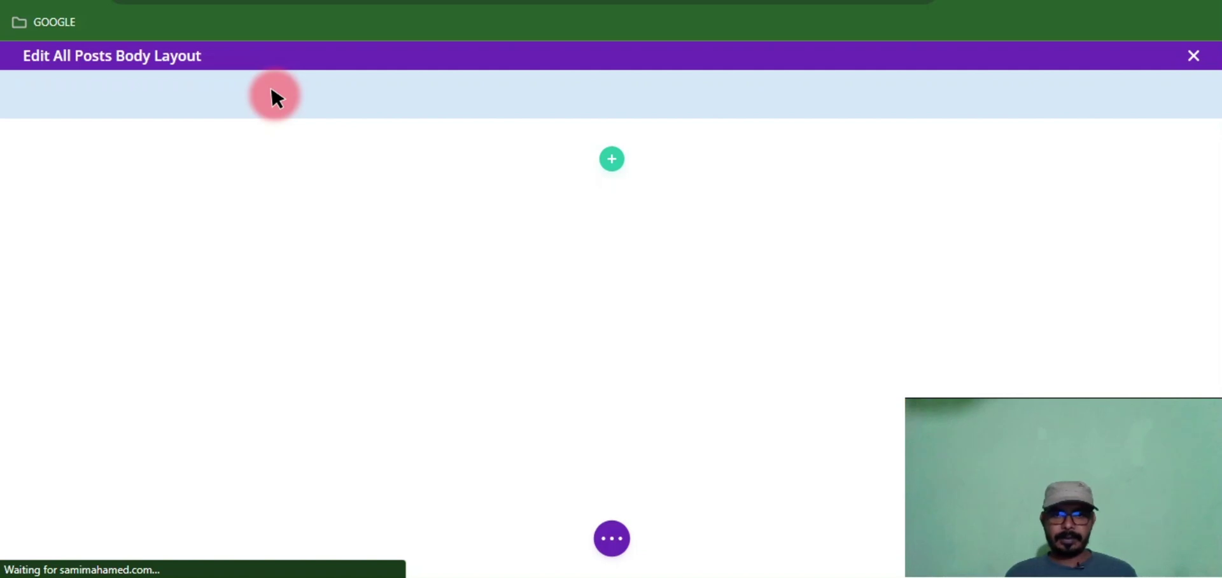
{"action": "left_click", "coordinate": [611, 534]}
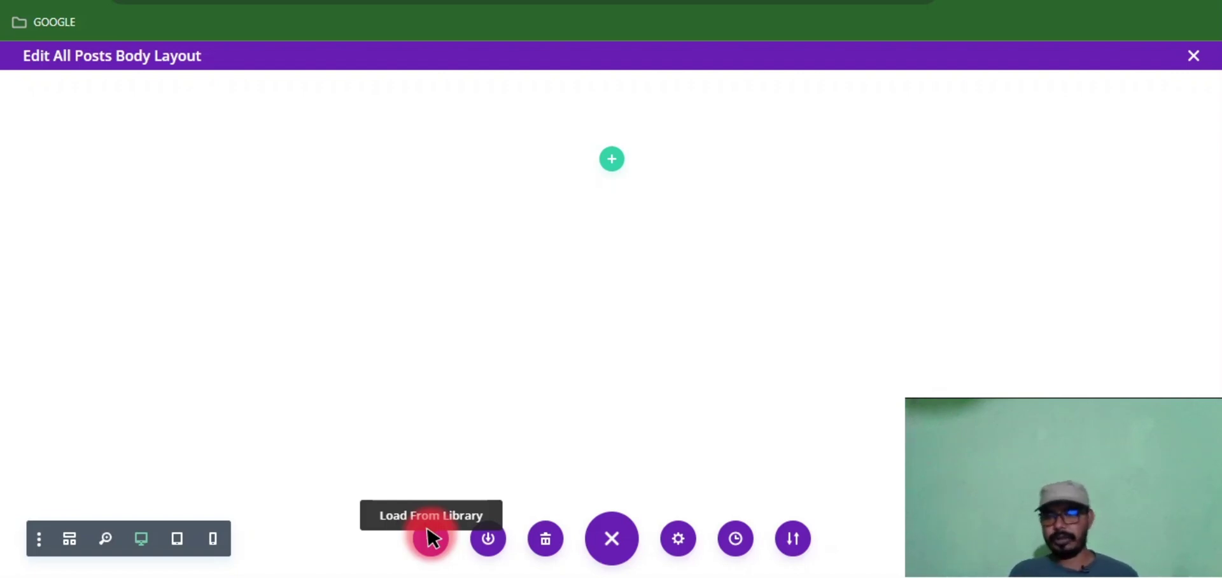
{"action": "left_click", "coordinate": [609, 151]}
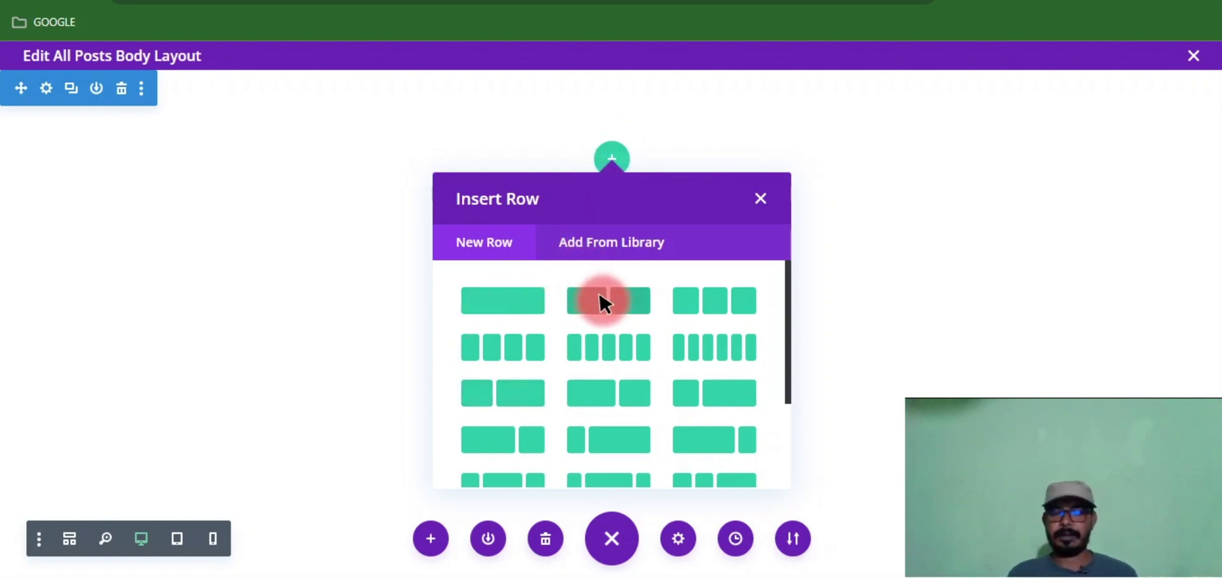
{"action": "left_click", "coordinate": [759, 193]}
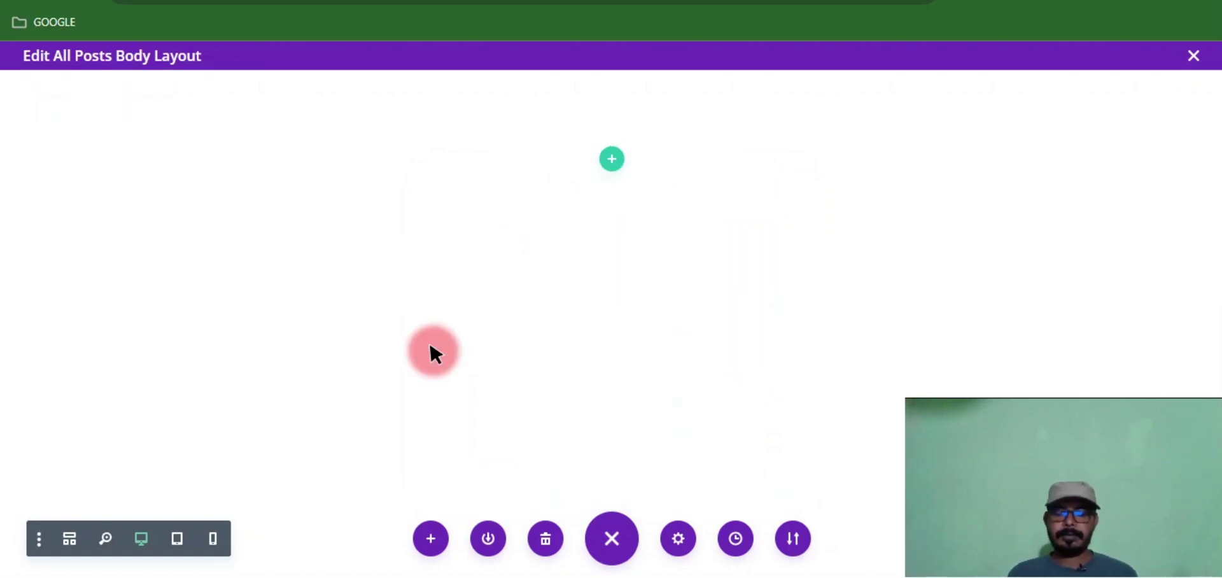
Step: Open the layout library for the body and search the premade layouts for "post"
{"action": "left_click", "coordinate": [420, 533]}
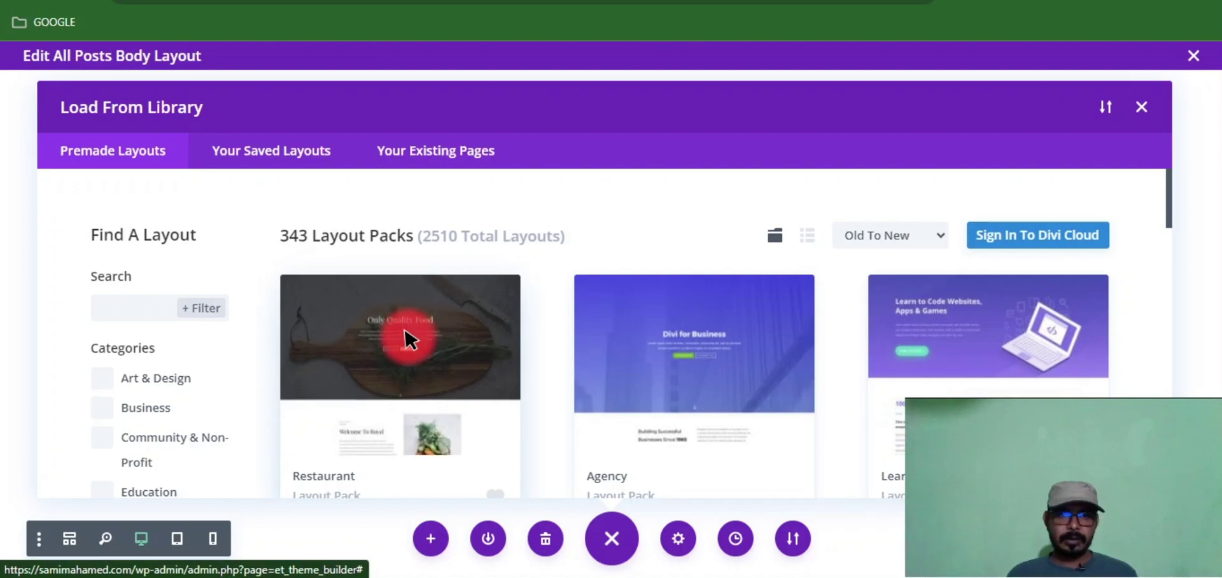
{"action": "scroll", "coordinate": [407, 338], "scroll_direction": "down", "scroll_amount": 5}
{"action": "scroll", "coordinate": [678, 277], "scroll_direction": "down", "scroll_amount": 10}
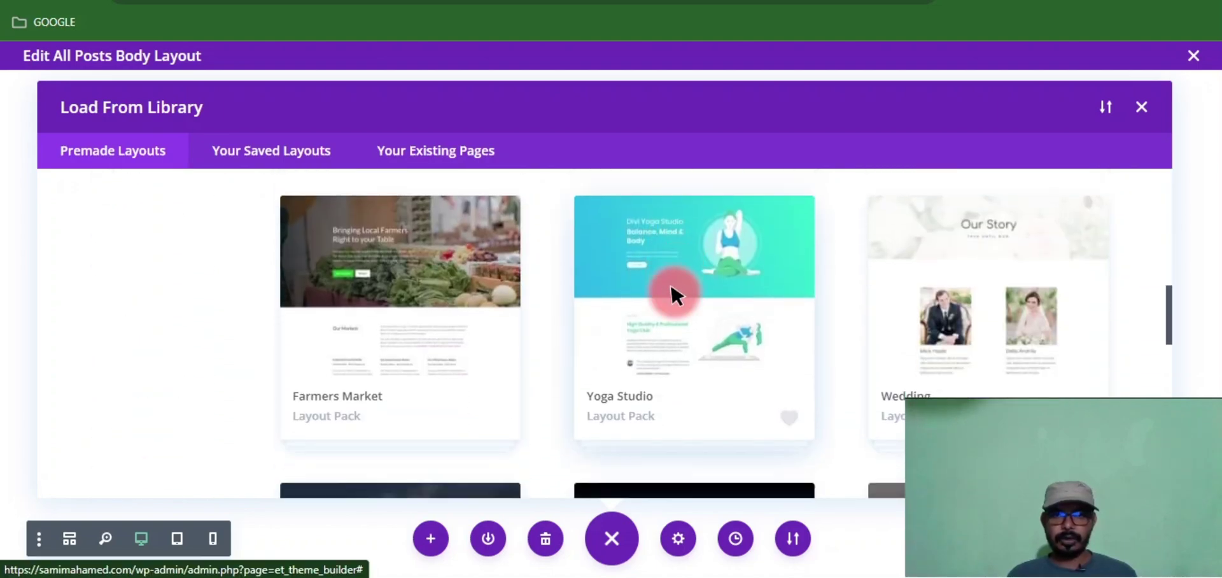
{"action": "scroll", "coordinate": [662, 302], "scroll_direction": "up", "scroll_amount": 10}
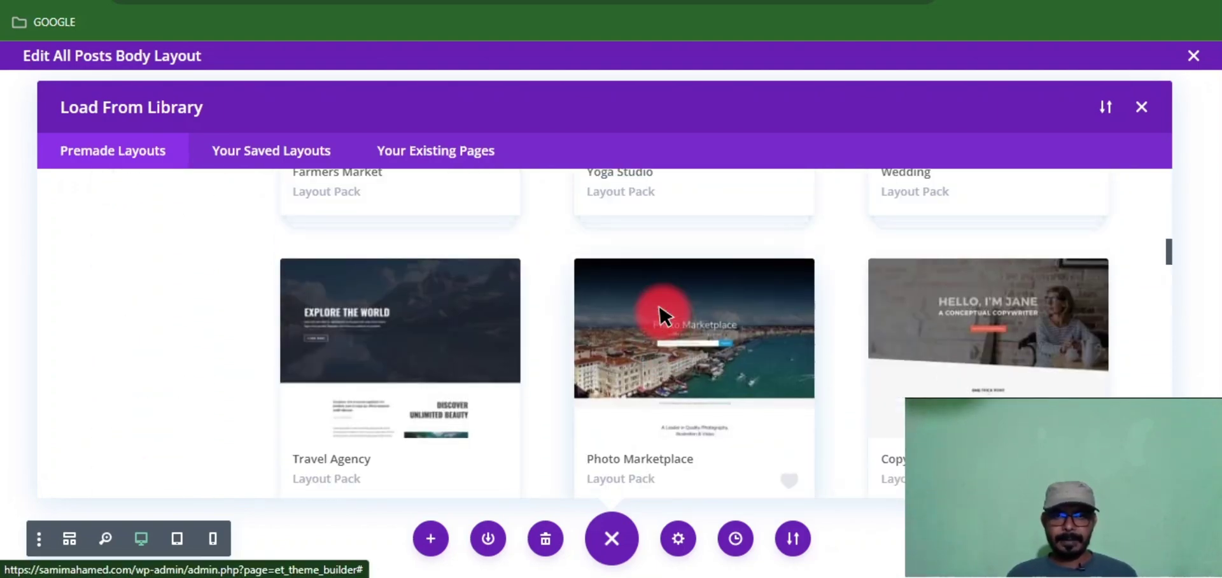
{"action": "scroll", "coordinate": [667, 296], "scroll_direction": "up", "scroll_amount": 5}
{"action": "left_click", "coordinate": [120, 288]}
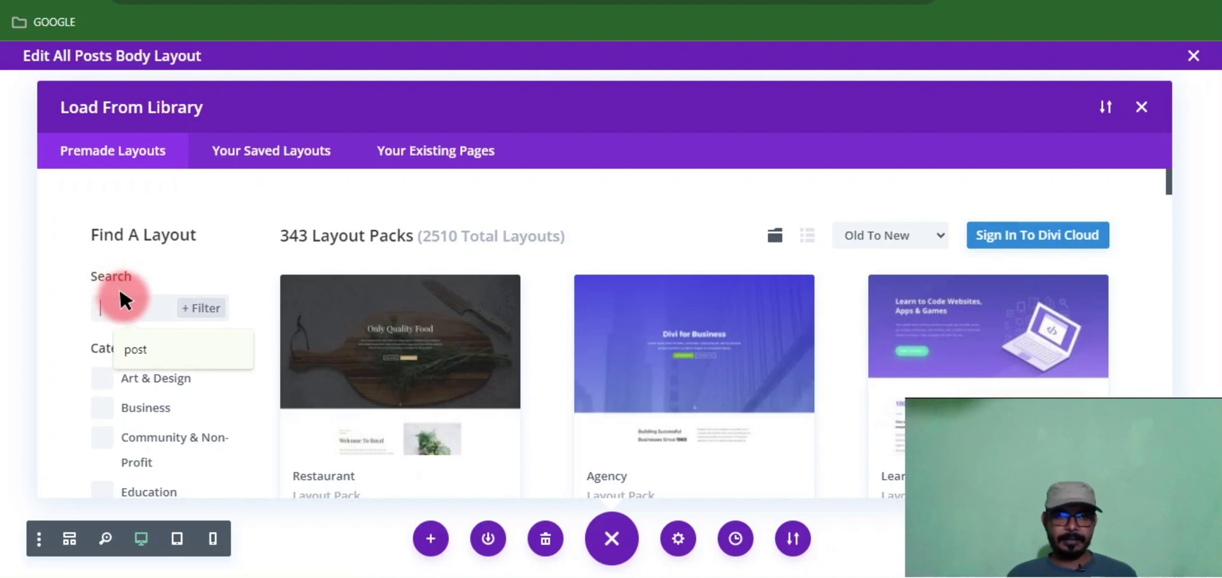
{"action": "left_click", "coordinate": [147, 357]}
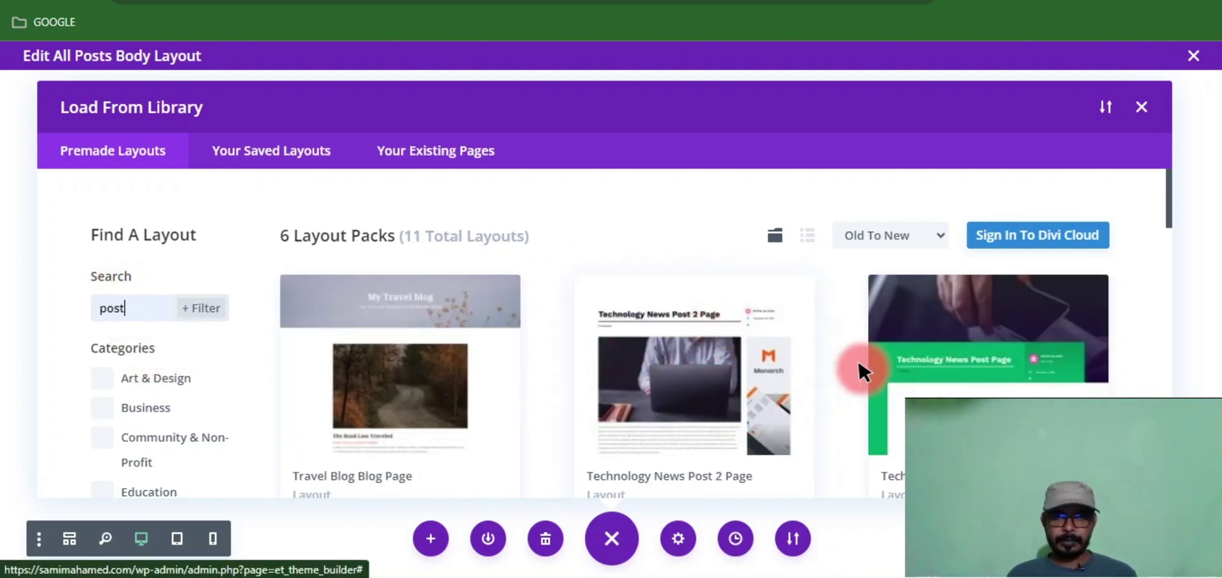
Step: Examine the premade post layouts in the search results to compare their designs
{"action": "scroll", "coordinate": [858, 363], "scroll_direction": "down", "scroll_amount": 2}
{"action": "scroll", "coordinate": [858, 360], "scroll_direction": "down", "scroll_amount": 2}
{"action": "scroll", "coordinate": [605, 401], "scroll_direction": "up", "scroll_amount": 4}
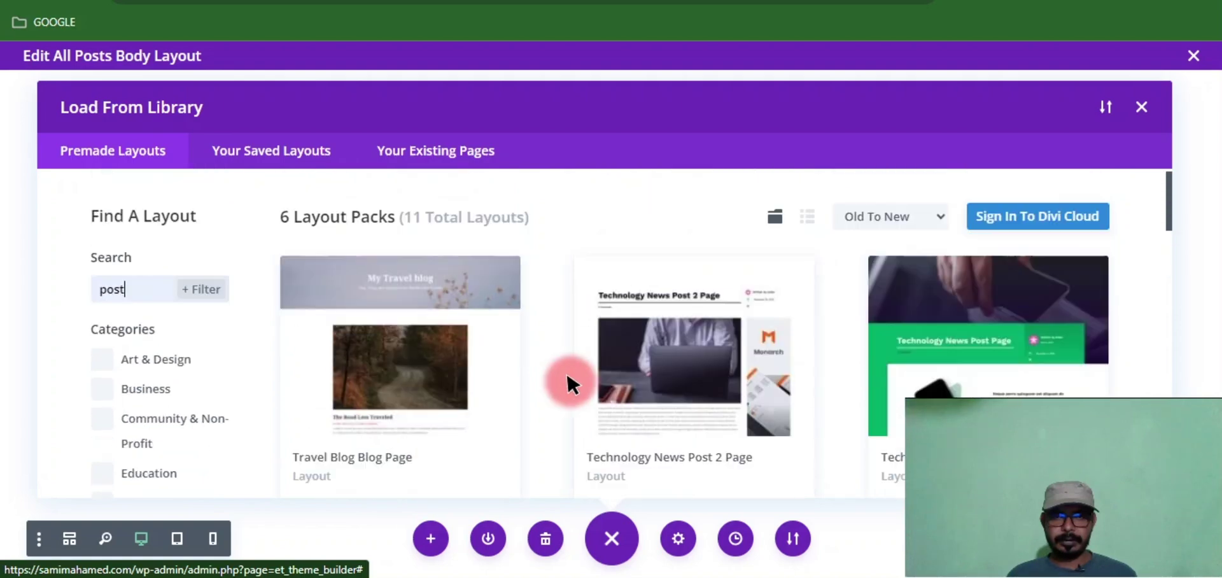
{"action": "scroll", "coordinate": [657, 366], "scroll_direction": "down", "scroll_amount": 10}
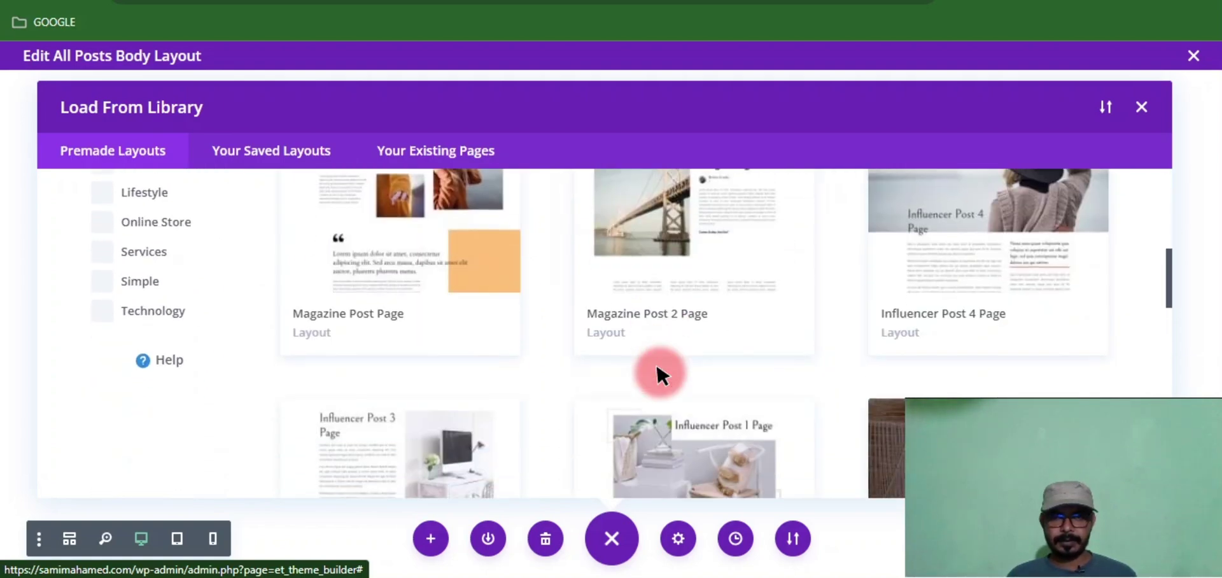
{"action": "scroll", "coordinate": [657, 369], "scroll_direction": "down", "scroll_amount": 5}
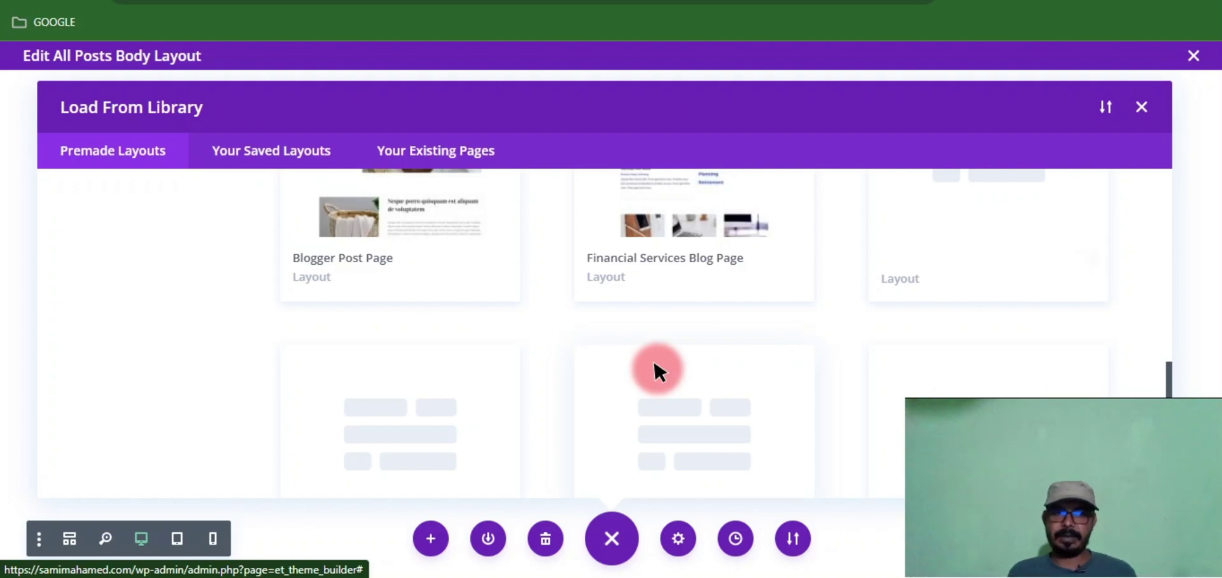
{"action": "scroll", "coordinate": [650, 368], "scroll_direction": "up", "scroll_amount": 5}
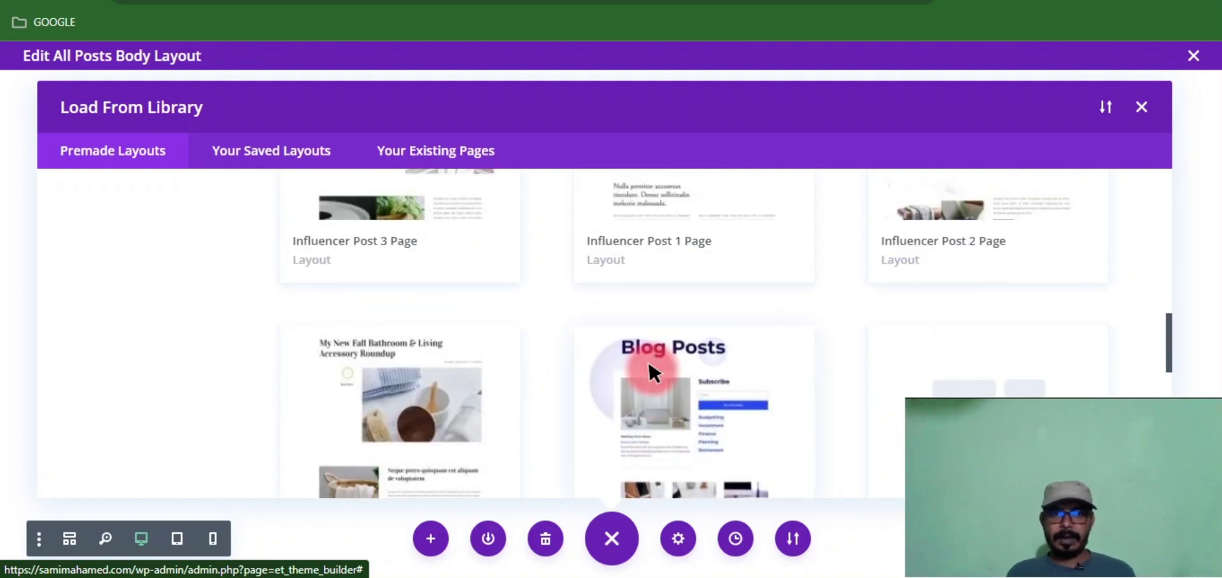
{"action": "scroll", "coordinate": [649, 365], "scroll_direction": "up", "scroll_amount": 4}
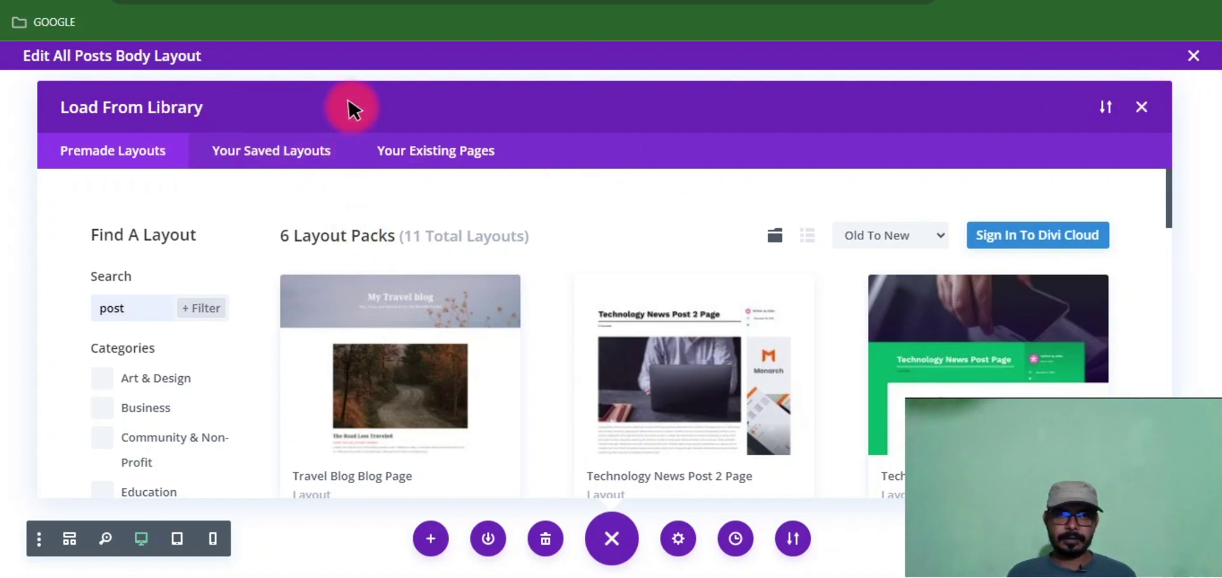
{"action": "scroll", "coordinate": [548, 362], "scroll_direction": "down", "scroll_amount": 1}
{"action": "scroll", "coordinate": [548, 363], "scroll_direction": "down", "scroll_amount": 3}
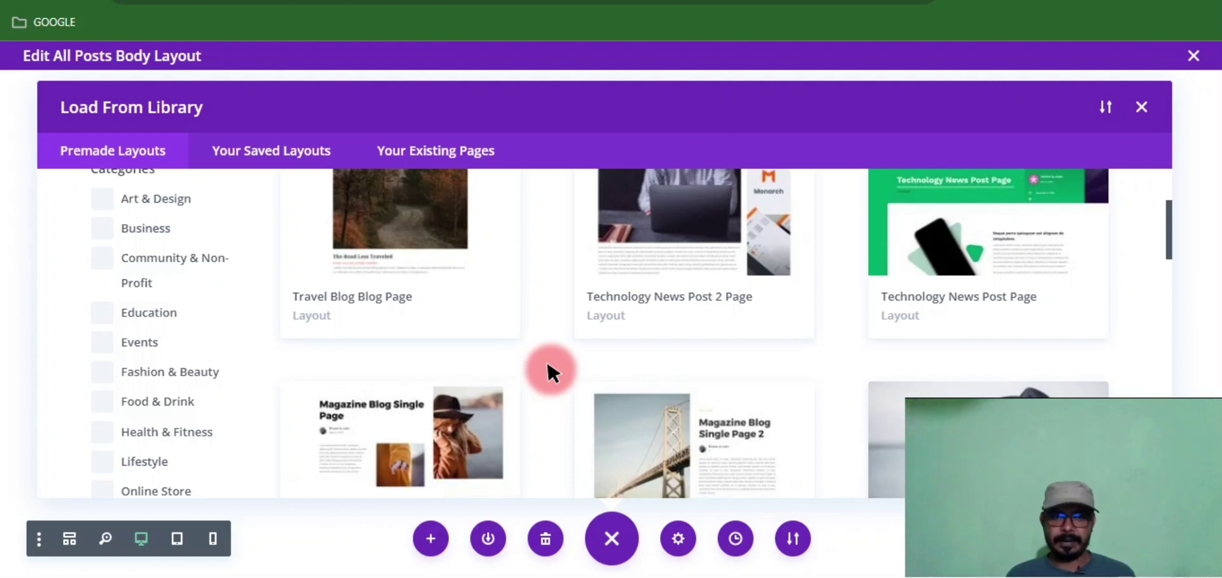
{"action": "scroll", "coordinate": [535, 374], "scroll_direction": "up", "scroll_amount": 3}
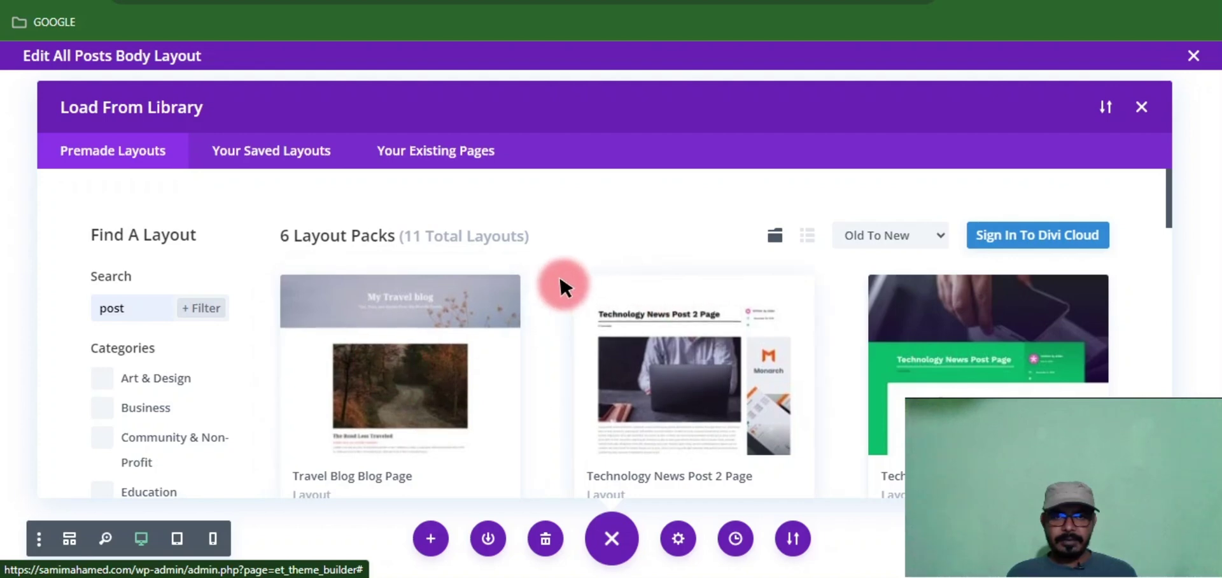
{"action": "scroll", "coordinate": [675, 382], "scroll_direction": "down", "scroll_amount": 3}
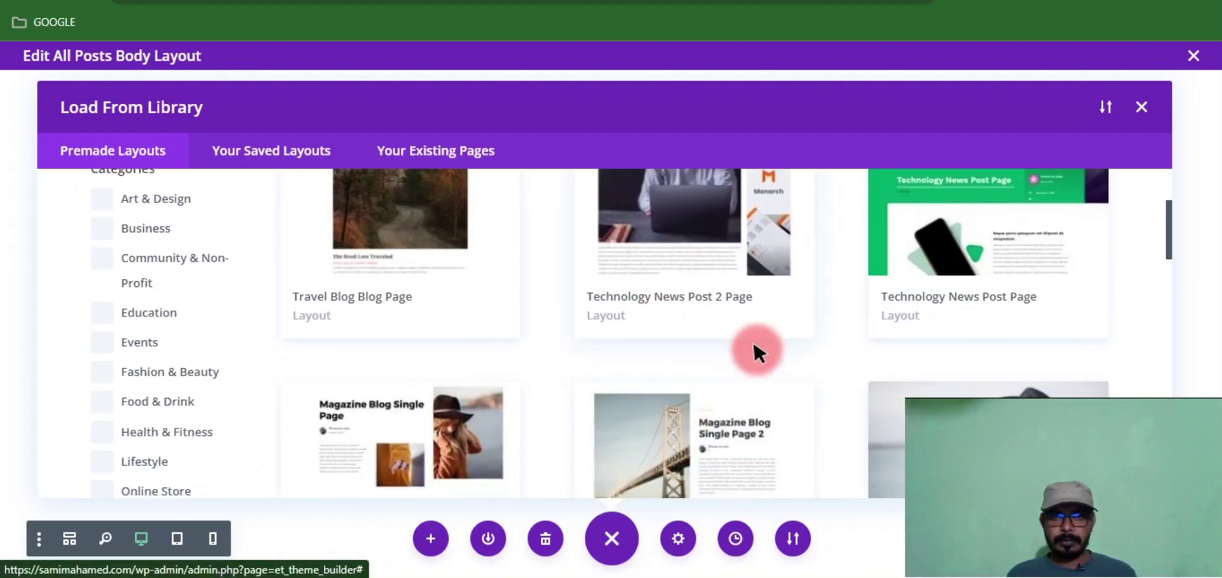
{"action": "scroll", "coordinate": [756, 347], "scroll_direction": "up", "scroll_amount": 3}
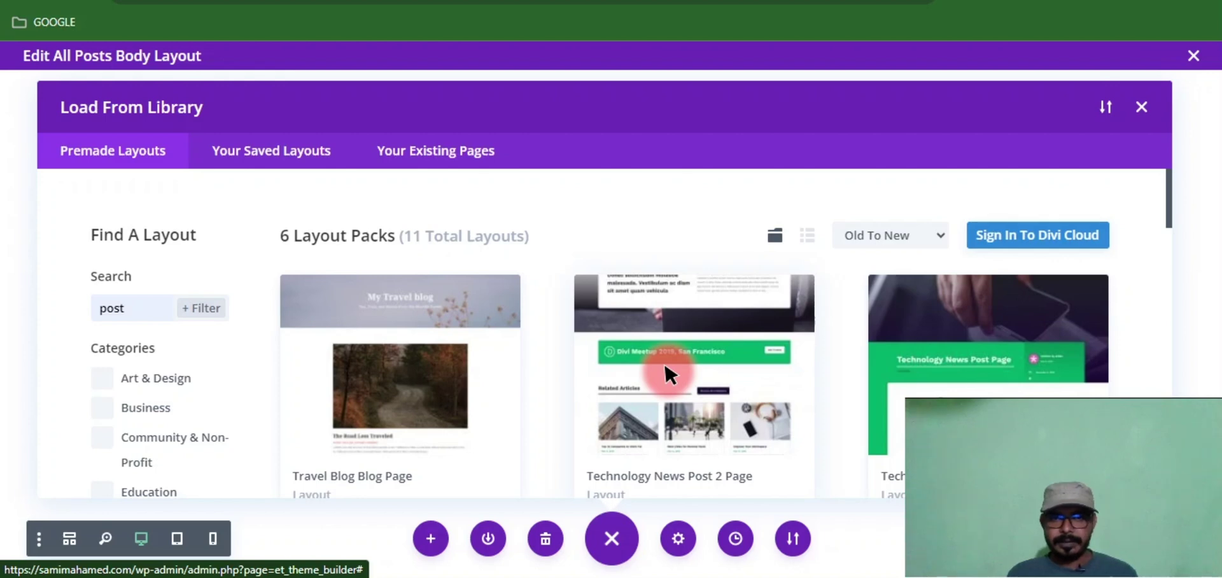
Step: Load the premade Technology News Post 2 Page layout into the All Posts body and look it over
{"action": "left_click", "coordinate": [664, 366]}
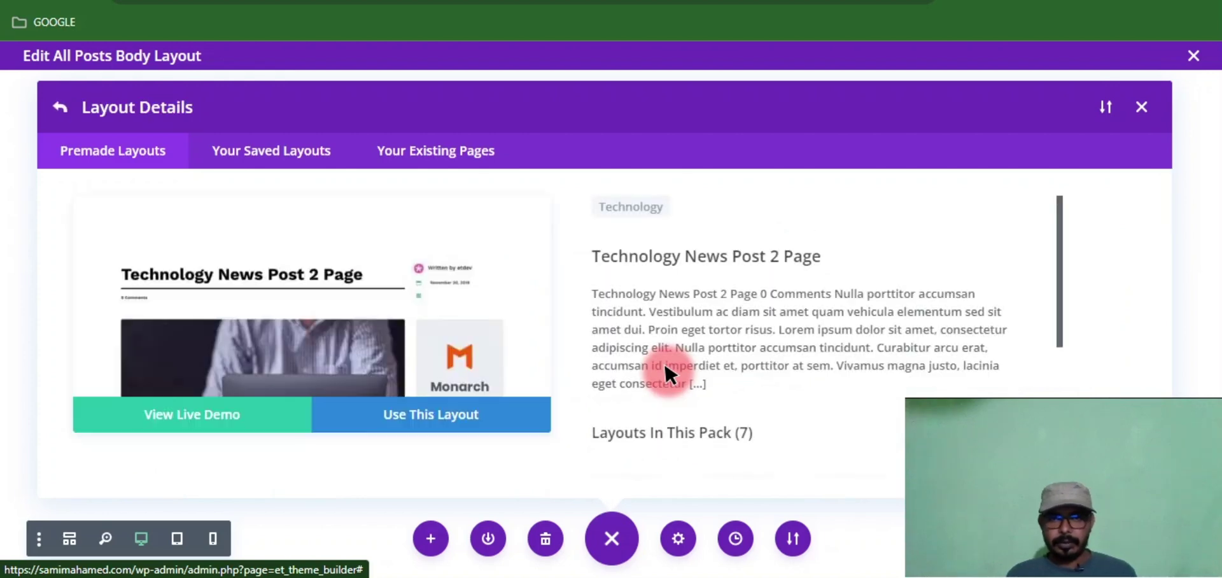
{"action": "right_click", "coordinate": [180, 400]}
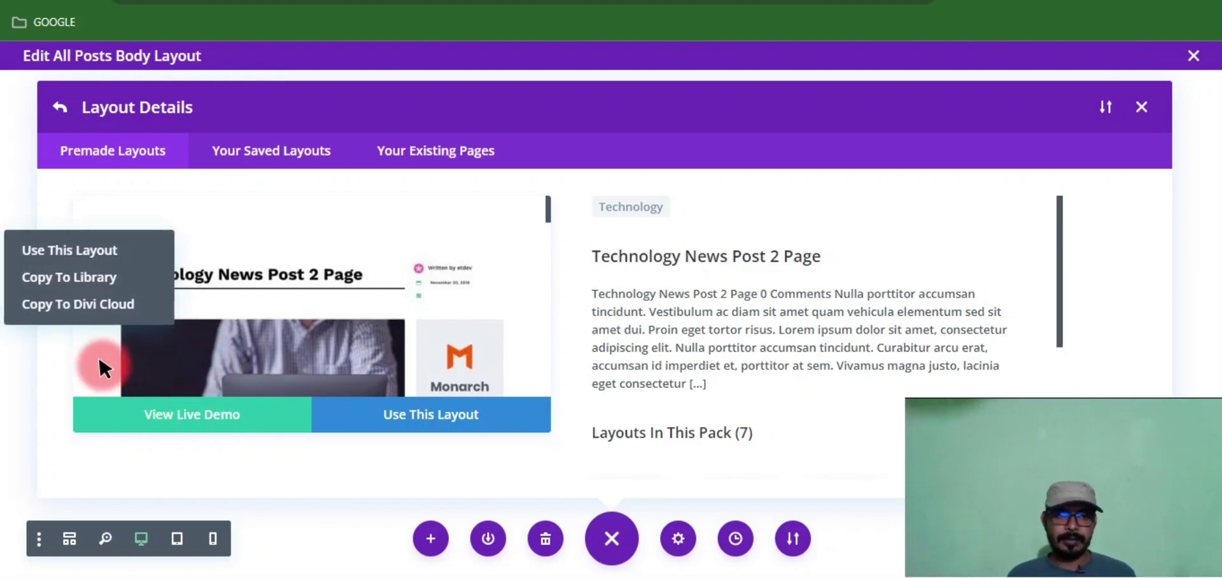
{"action": "left_click", "coordinate": [372, 457]}
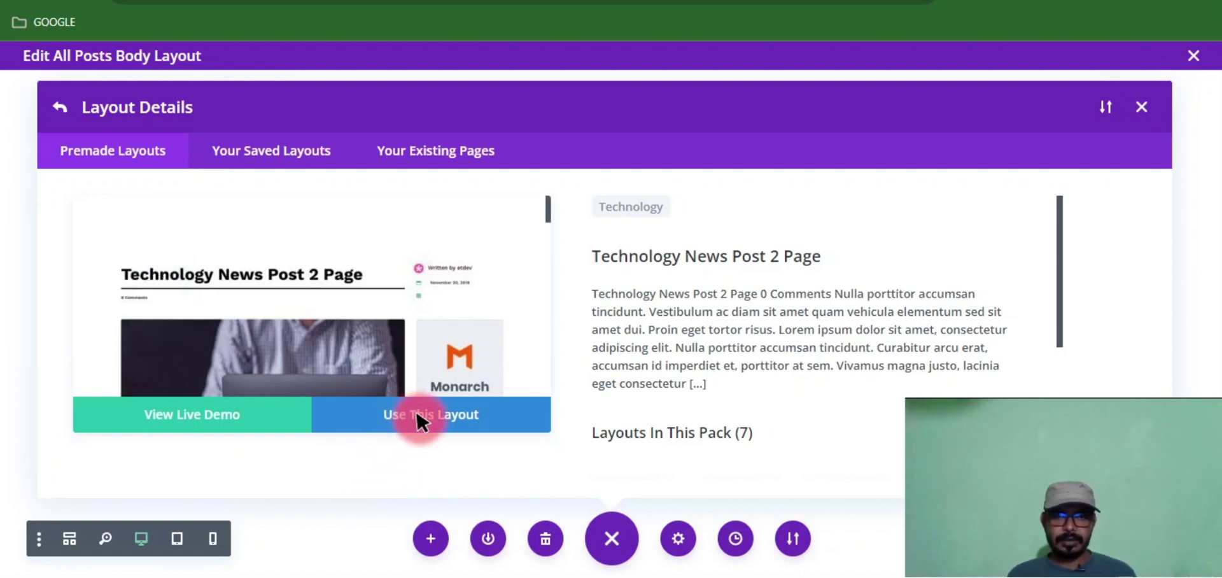
{"action": "left_click", "coordinate": [434, 414]}
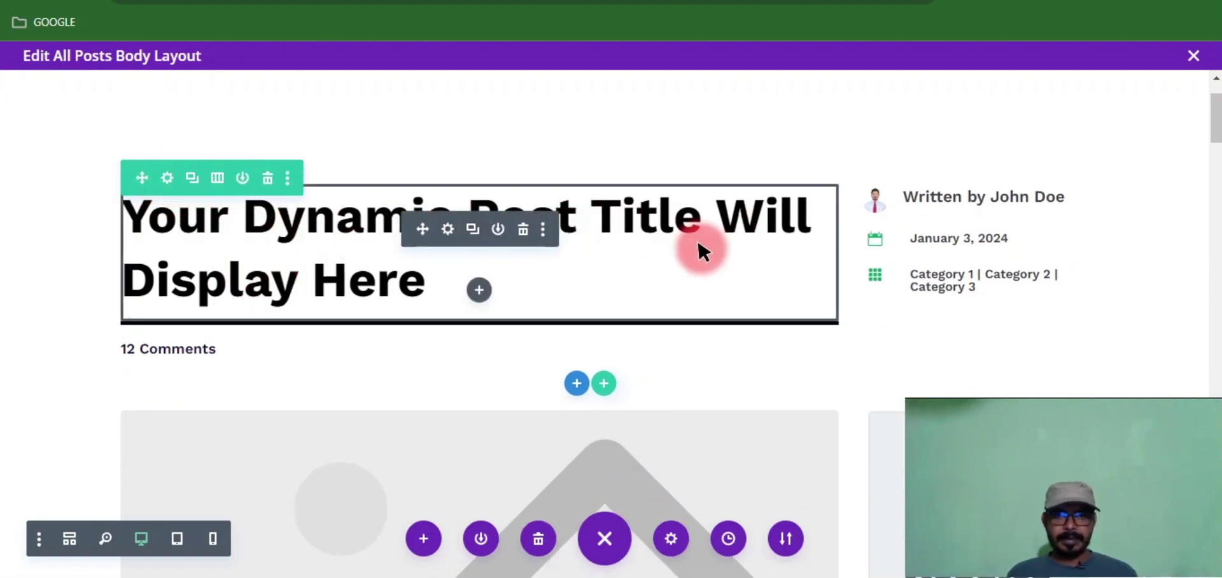
{"action": "scroll", "coordinate": [257, 249], "scroll_direction": "down", "scroll_amount": 4}
{"action": "scroll", "coordinate": [415, 352], "scroll_direction": "up", "scroll_amount": 4}
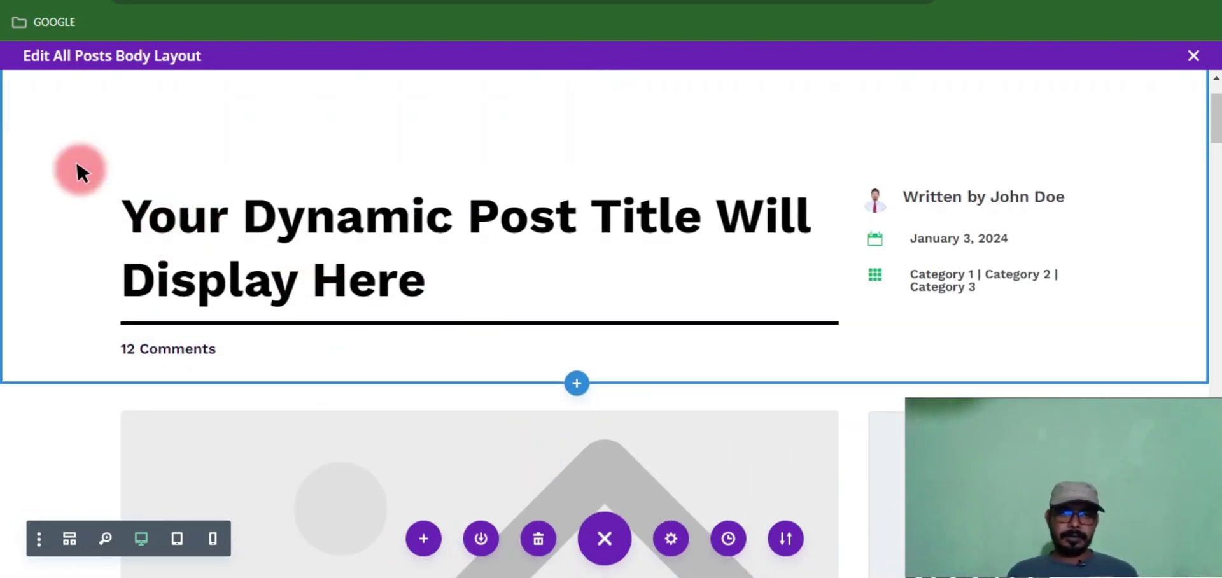
Step: Open the settings of the section holding the post title and add a background pattern to it
{"action": "left_click", "coordinate": [75, 162]}
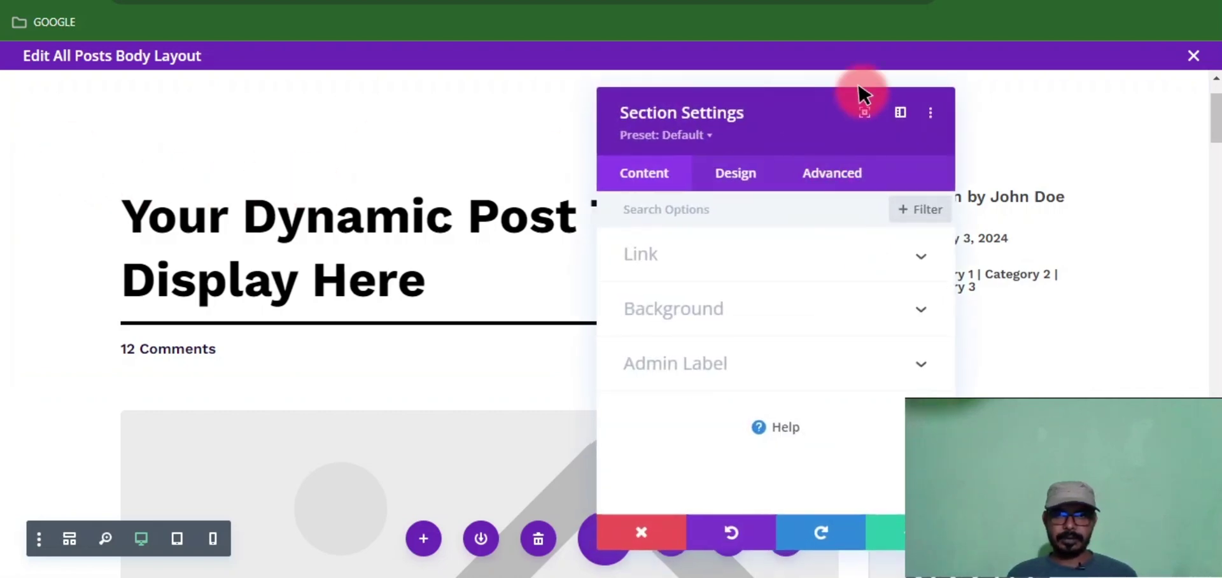
{"action": "left_click_drag", "start_coordinate": [859, 90], "coordinate": [1008, 73]}
{"action": "left_click", "coordinate": [970, 284]}
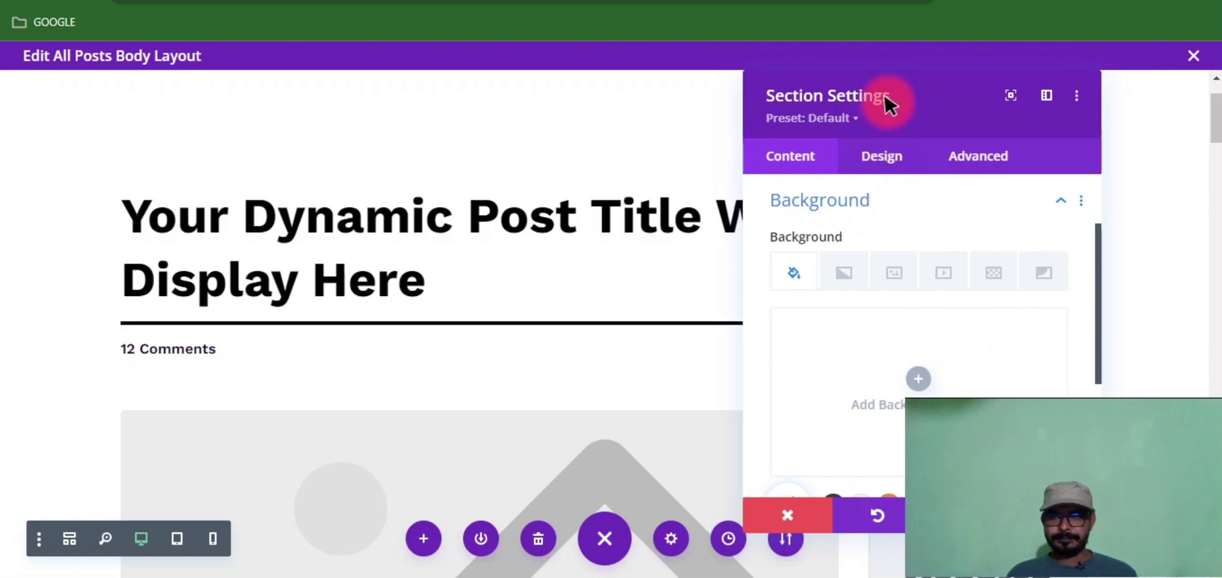
{"action": "left_click_drag", "start_coordinate": [889, 81], "coordinate": [158, 51]}
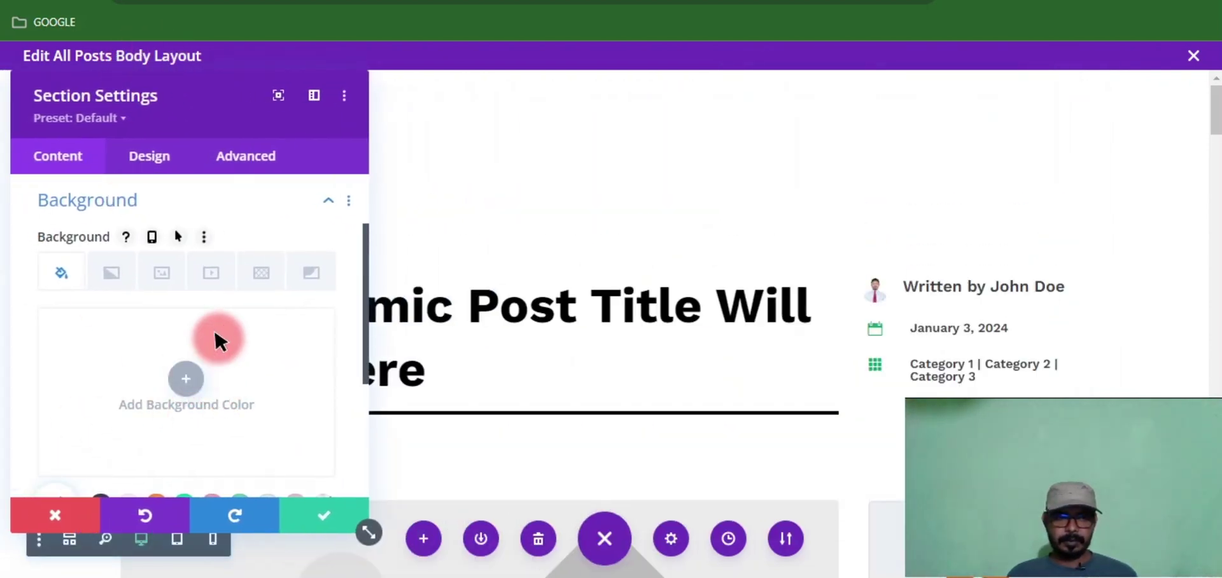
{"action": "left_click", "coordinate": [275, 267]}
{"action": "left_click", "coordinate": [182, 376]}
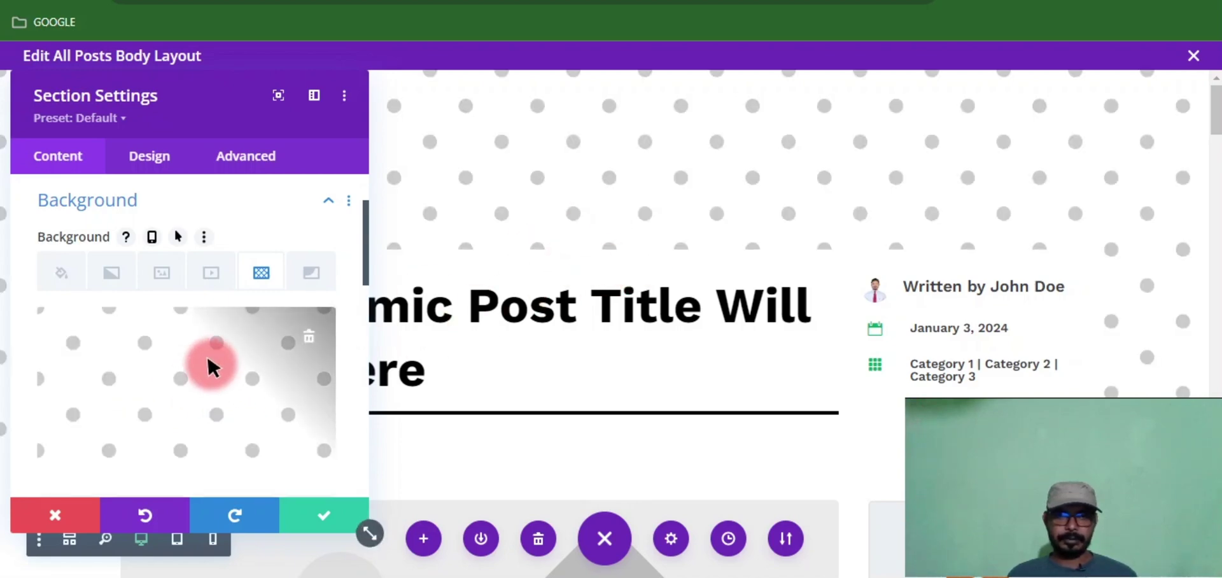
{"action": "scroll", "coordinate": [207, 361], "scroll_direction": "down", "scroll_amount": 5}
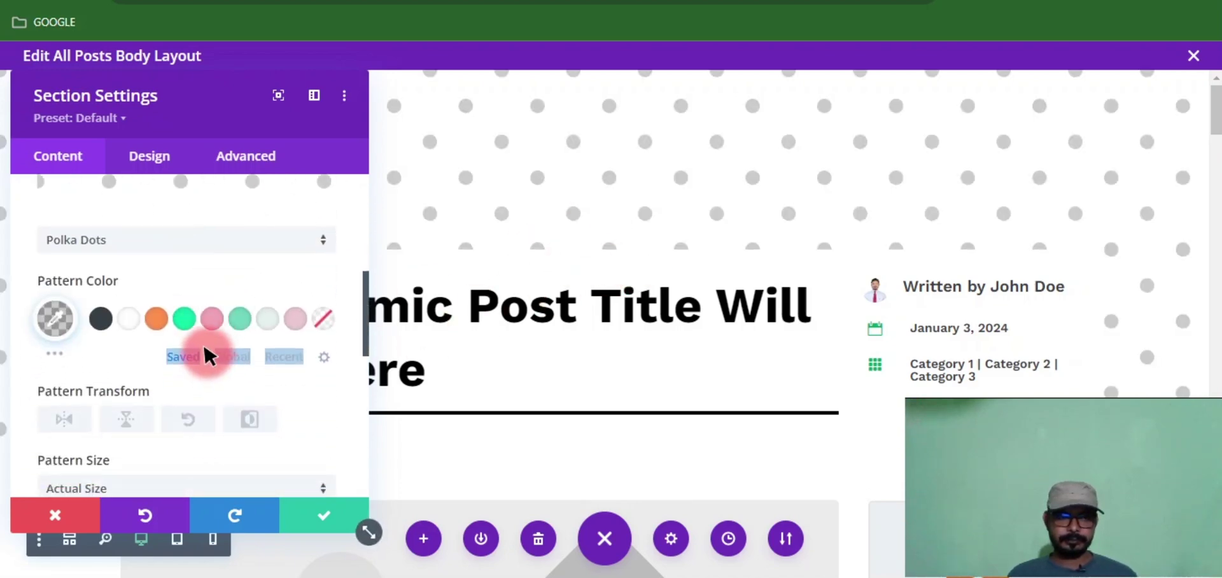
{"action": "scroll", "coordinate": [184, 343], "scroll_direction": "up", "scroll_amount": 3}
{"action": "scroll", "coordinate": [123, 363], "scroll_direction": "down", "scroll_amount": 2}
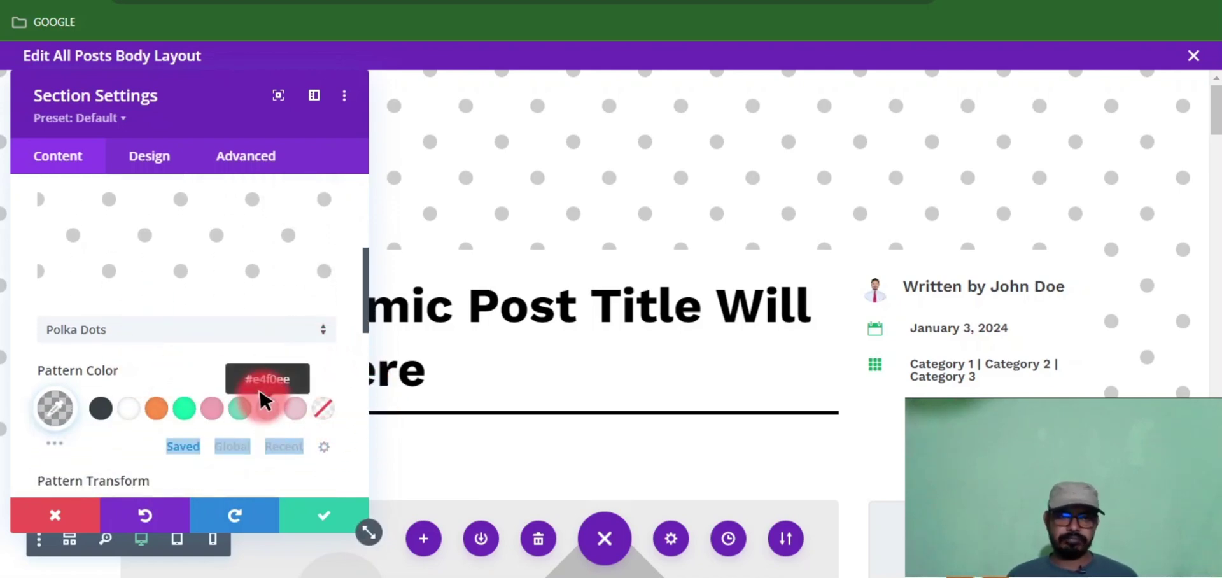
Step: Switch the title section's background pattern to Tufted, colour it bright green and save the section settings
{"action": "left_click", "coordinate": [273, 326]}
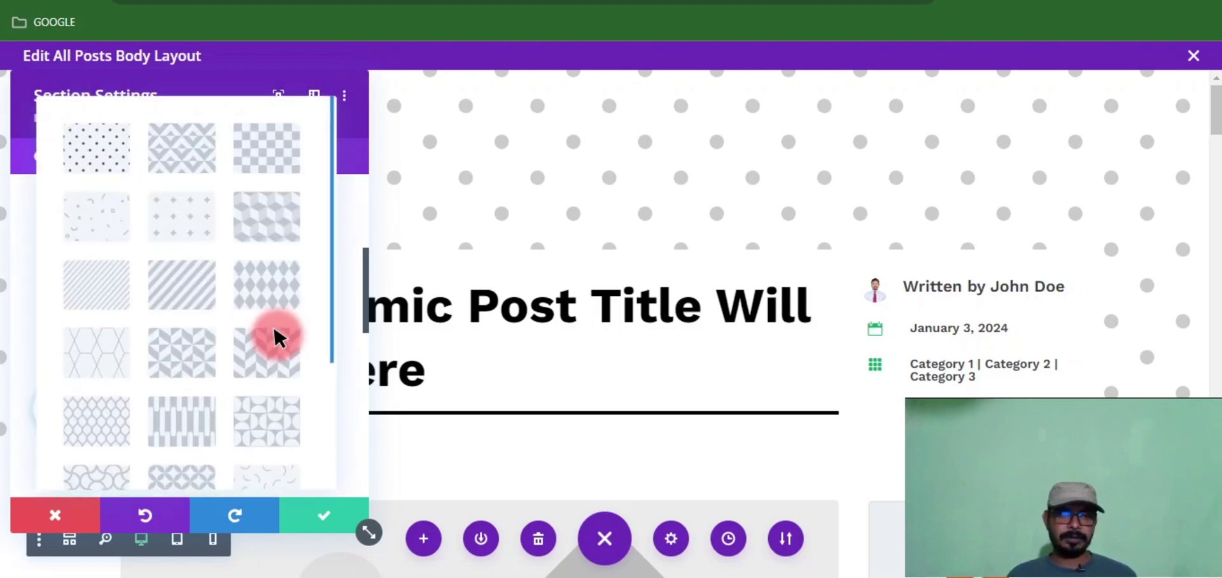
{"action": "scroll", "coordinate": [267, 315], "scroll_direction": "down", "scroll_amount": 3}
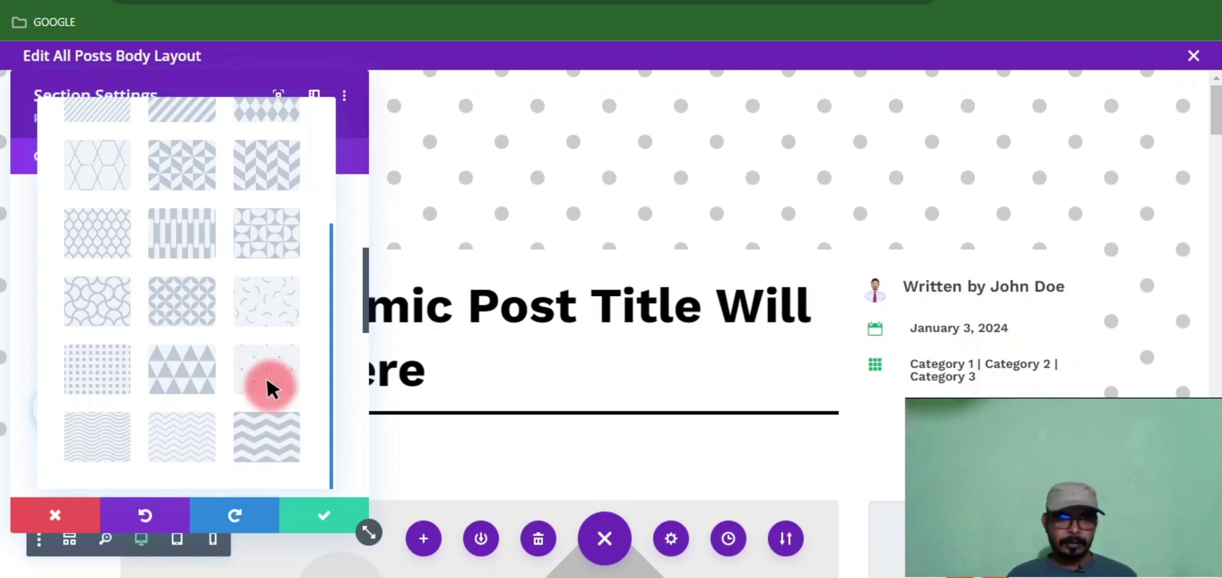
{"action": "left_click", "coordinate": [274, 380]}
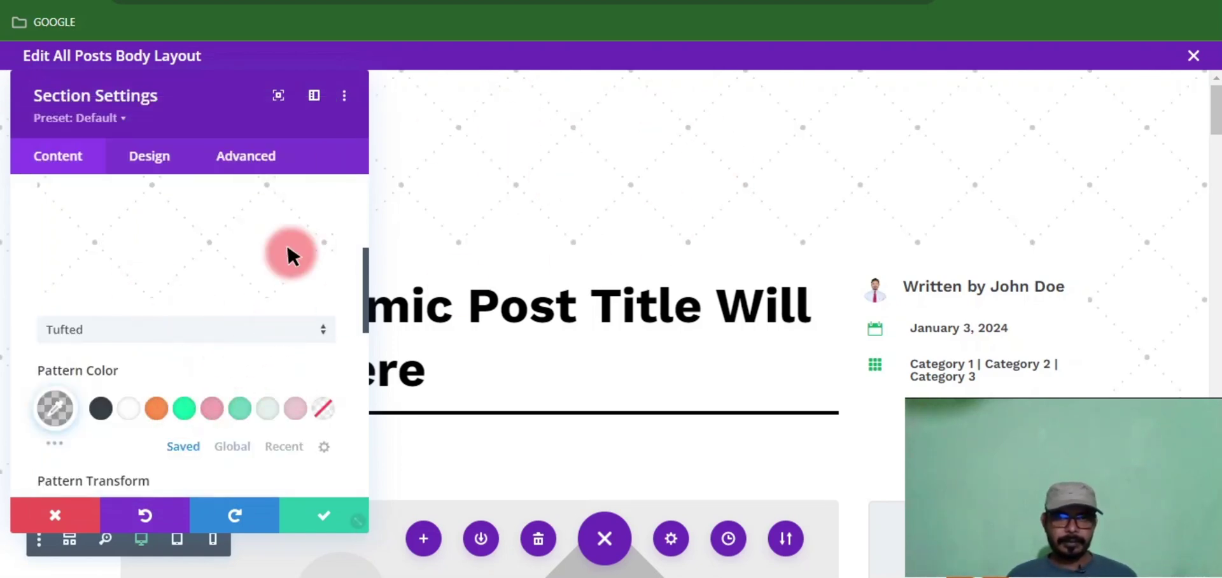
{"action": "left_click", "coordinate": [178, 397]}
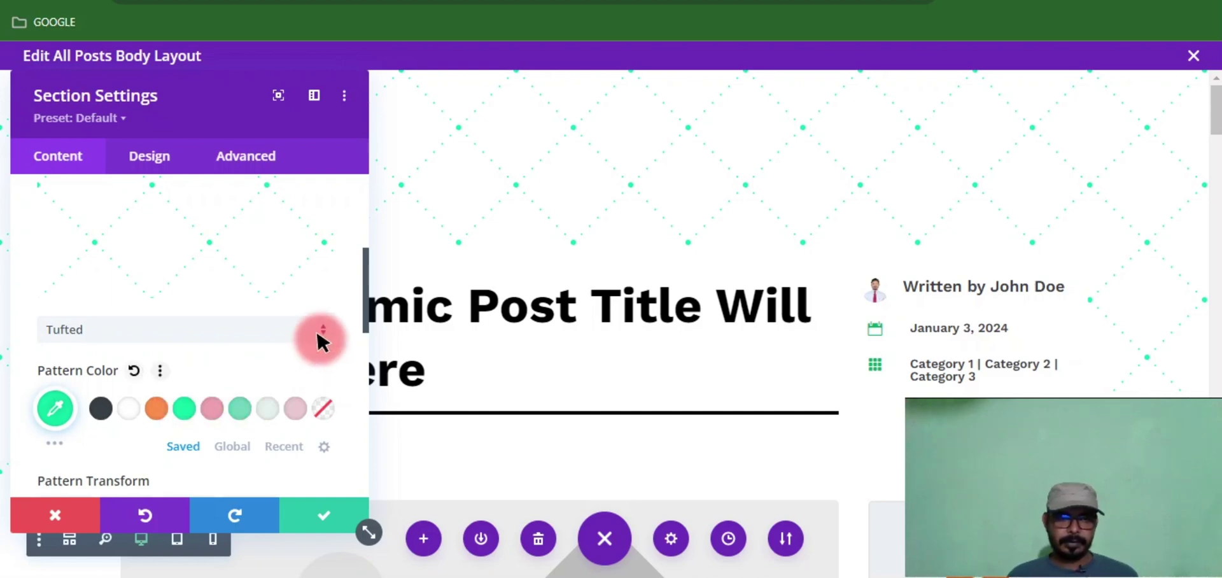
{"action": "left_click", "coordinate": [313, 507]}
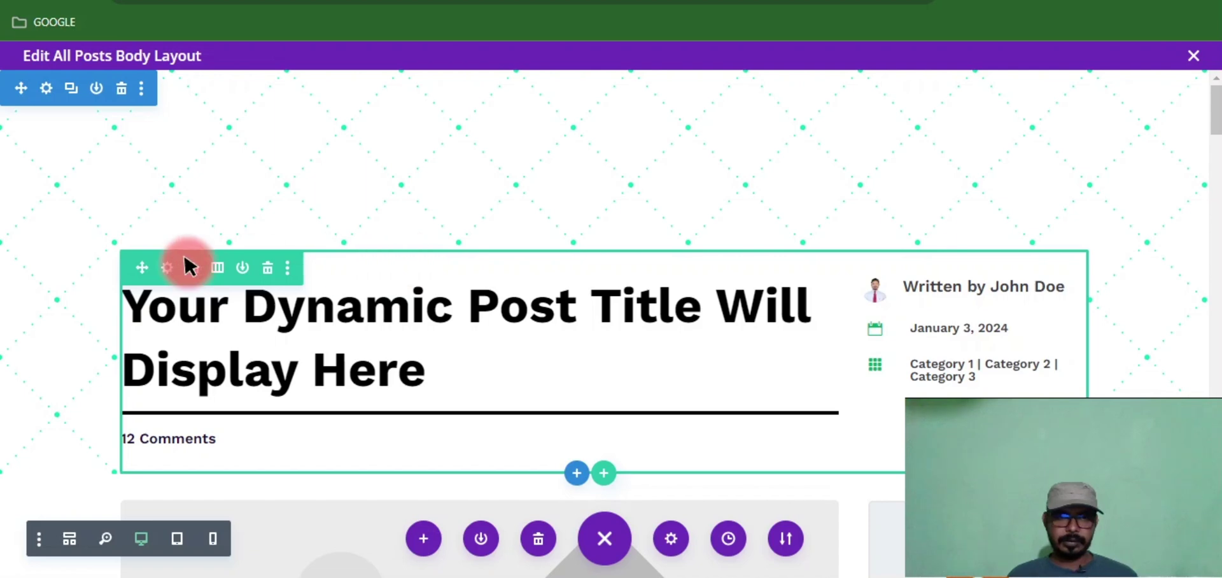
Step: Make the post title row's white background fully transparent, rgba(255,255,255,0), and save the row settings
{"action": "left_click", "coordinate": [161, 263]}
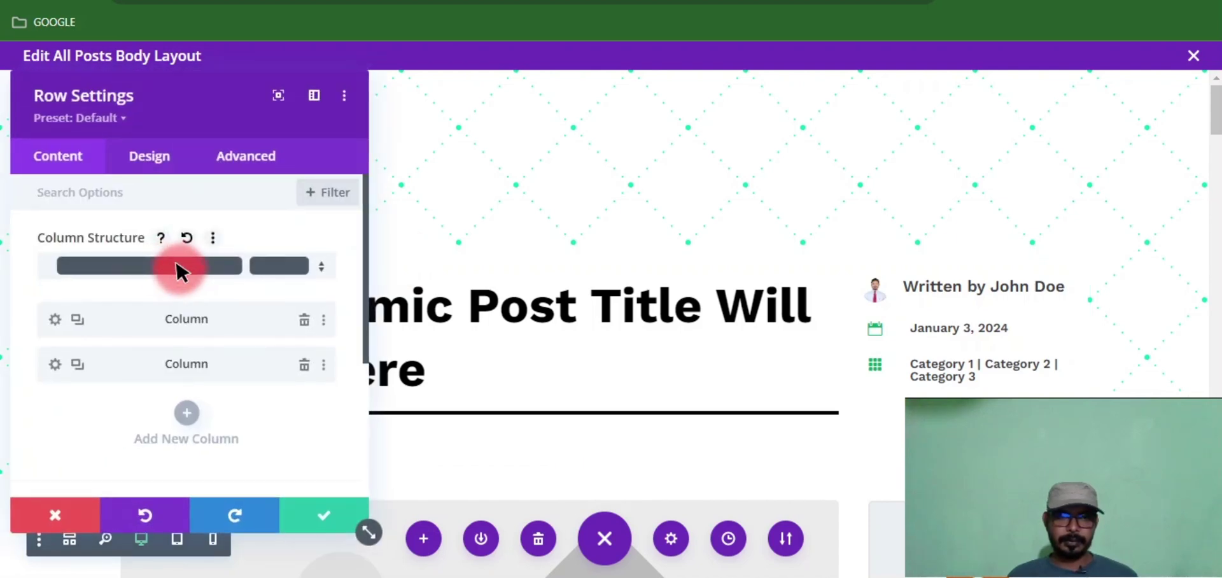
{"action": "scroll", "coordinate": [117, 318], "scroll_direction": "down", "scroll_amount": 4}
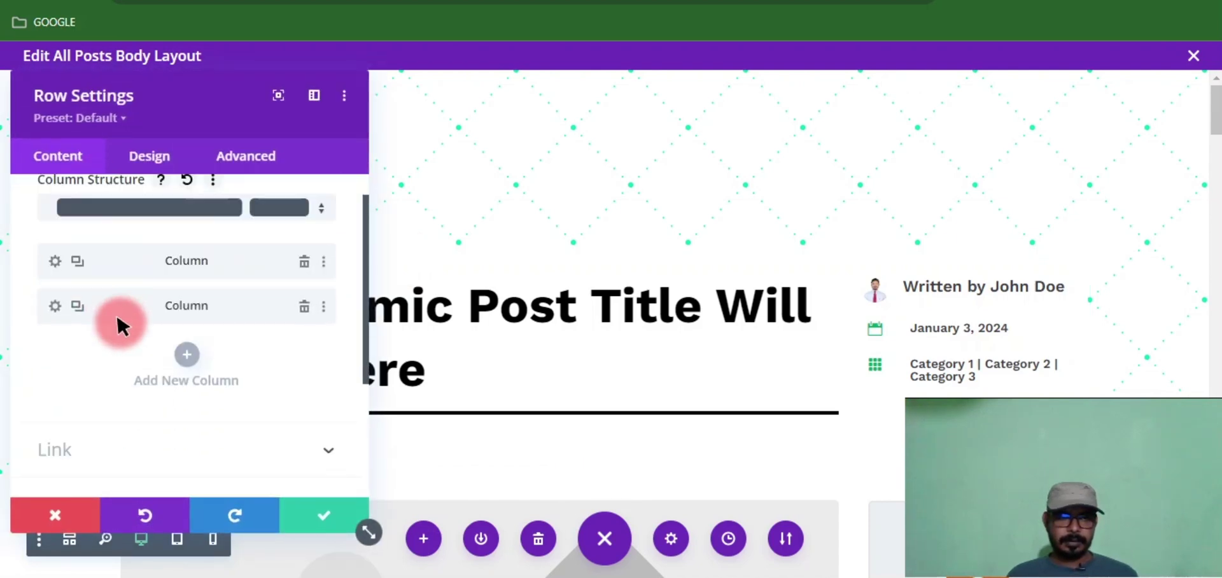
{"action": "left_click", "coordinate": [248, 320]}
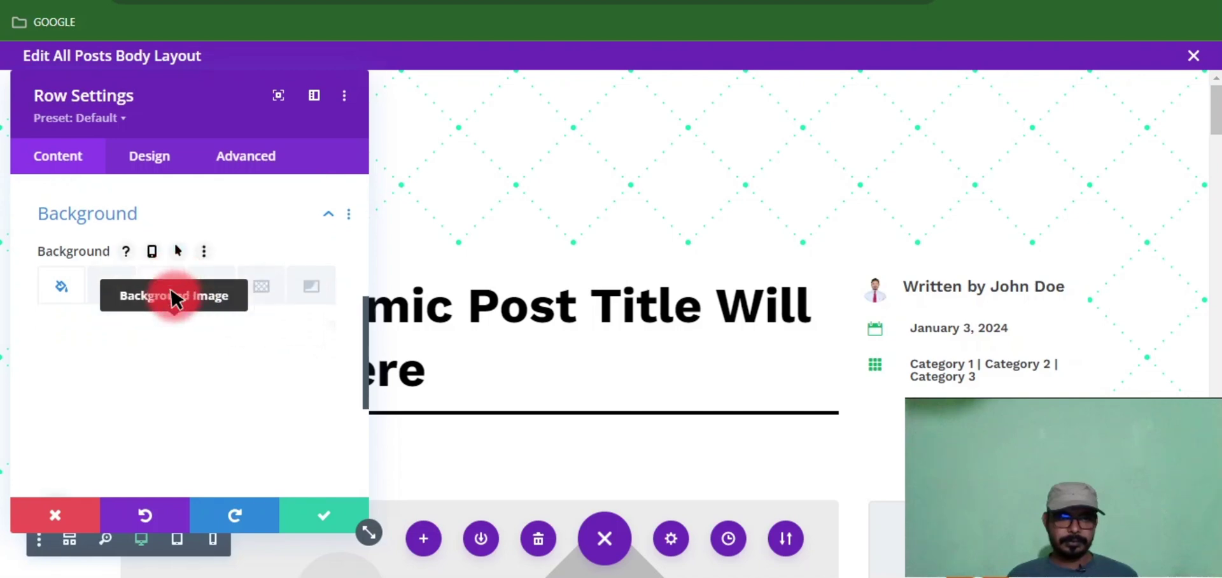
{"action": "left_click", "coordinate": [170, 294]}
{"action": "left_click", "coordinate": [69, 360]}
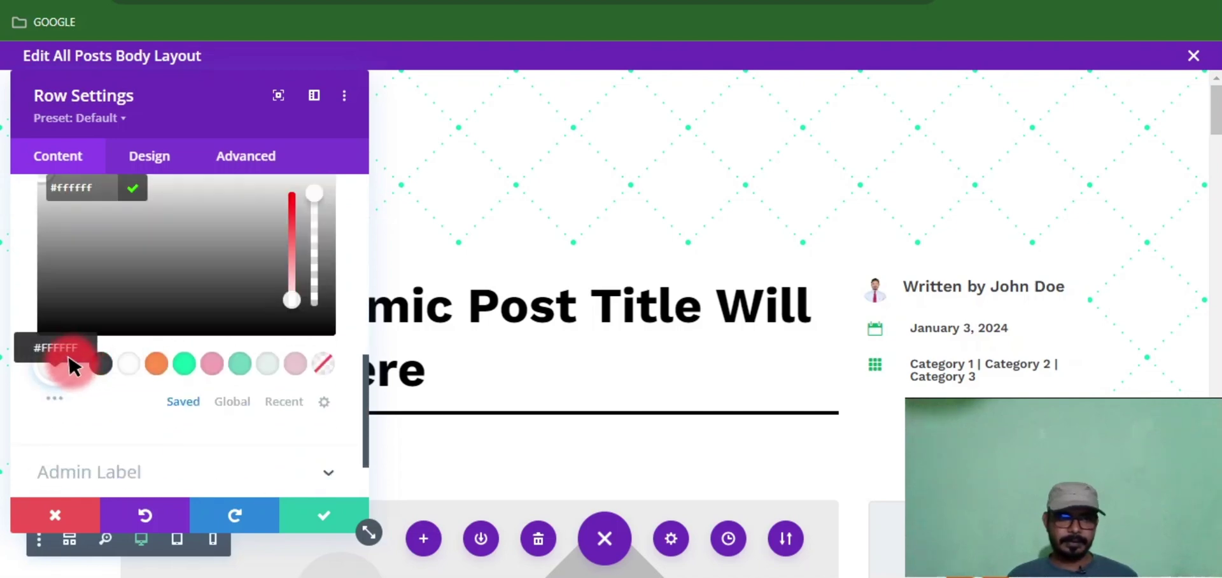
{"action": "left_click_drag", "start_coordinate": [314, 194], "coordinate": [308, 319]}
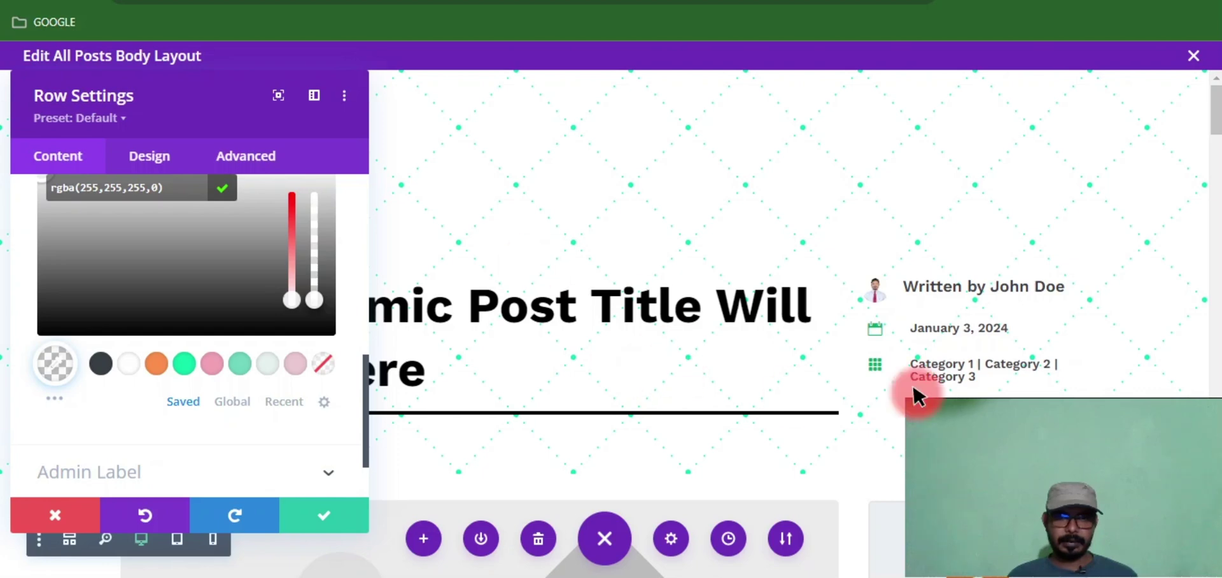
{"action": "left_click", "coordinate": [331, 500]}
{"action": "scroll", "coordinate": [461, 317], "scroll_direction": "down", "scroll_amount": 2}
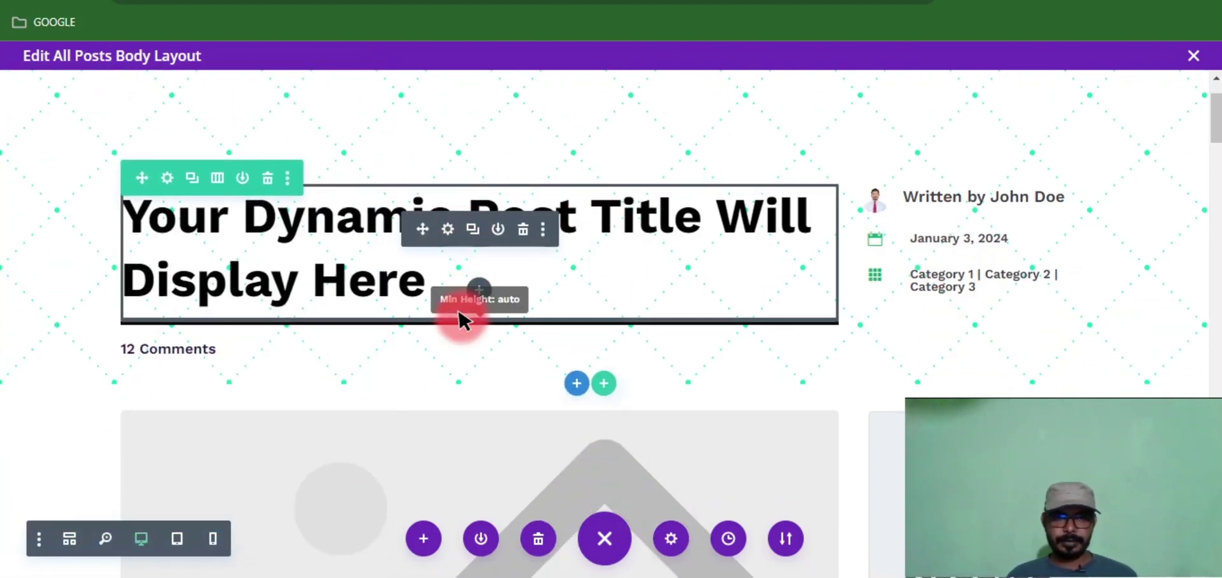
{"action": "scroll", "coordinate": [459, 317], "scroll_direction": "down", "scroll_amount": 2}
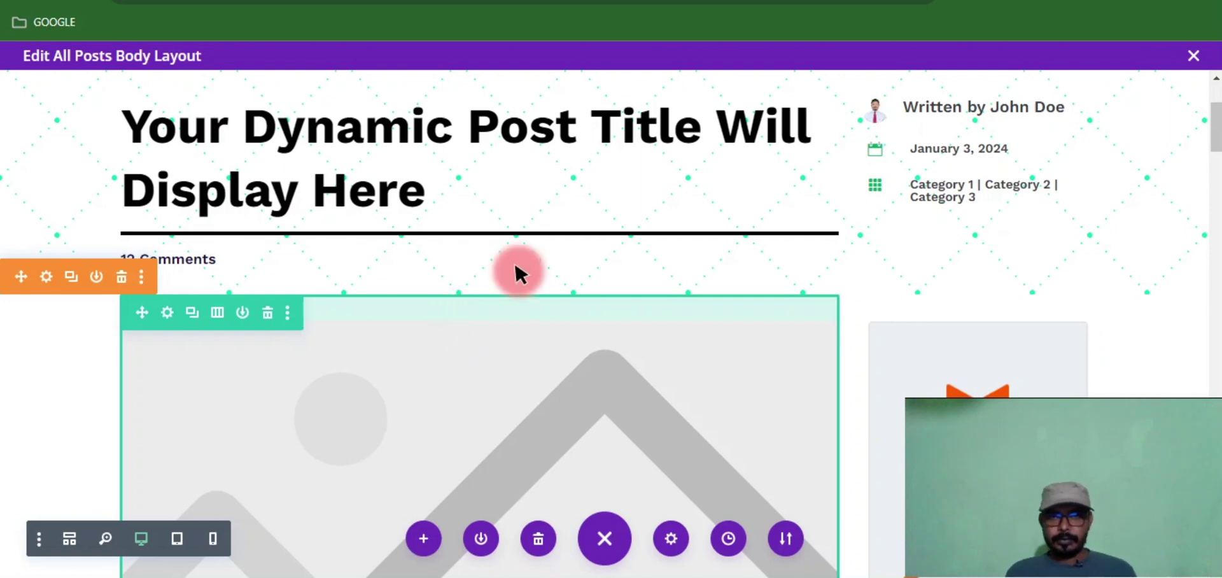
{"action": "scroll", "coordinate": [518, 273], "scroll_direction": "up", "scroll_amount": 2}
Step: Open the design settings of the post author blurb and set all its rounded corners to 5px
{"action": "mouse_move", "coordinate": [883, 191]}
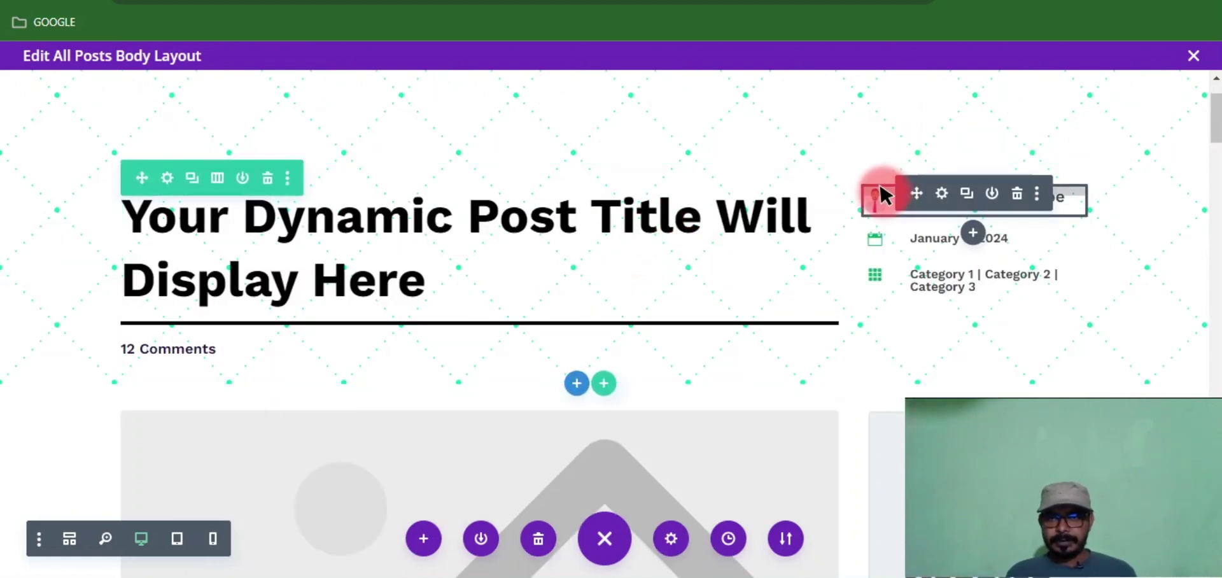
{"action": "left_click", "coordinate": [942, 193]}
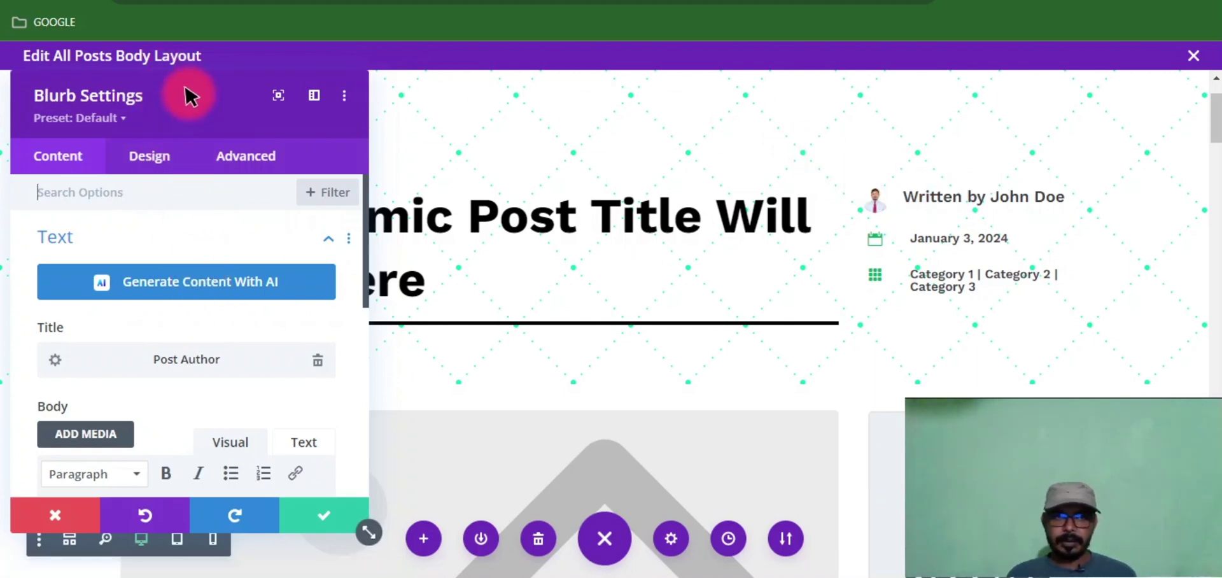
{"action": "left_click_drag", "start_coordinate": [189, 94], "coordinate": [372, 47]}
{"action": "scroll", "coordinate": [356, 286], "scroll_direction": "down", "scroll_amount": 1}
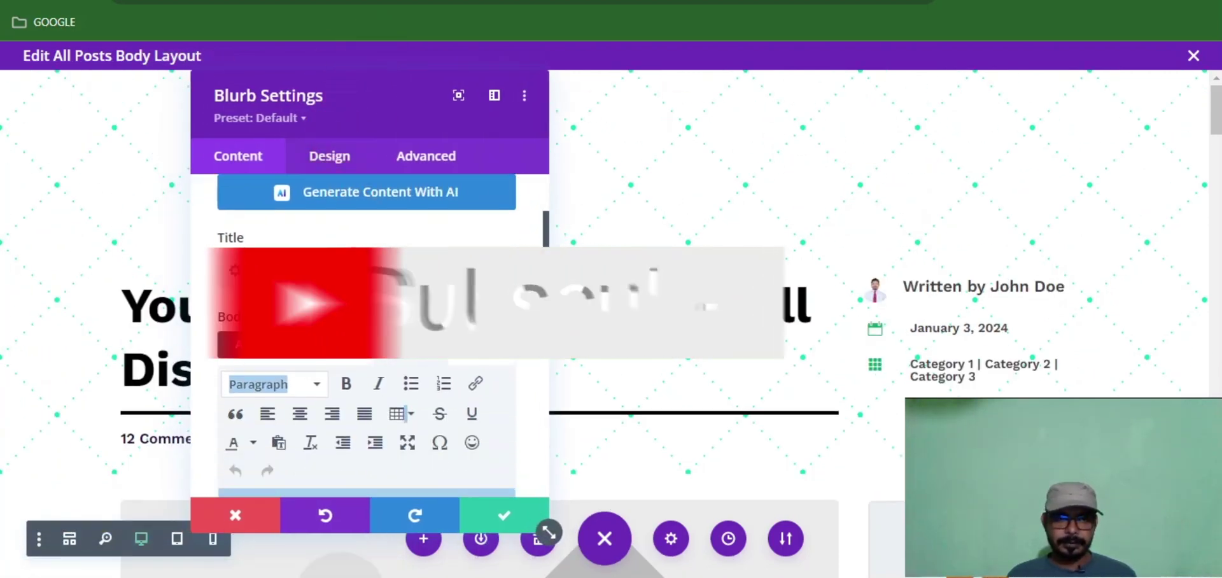
{"action": "scroll", "coordinate": [355, 286], "scroll_direction": "up", "scroll_amount": 1}
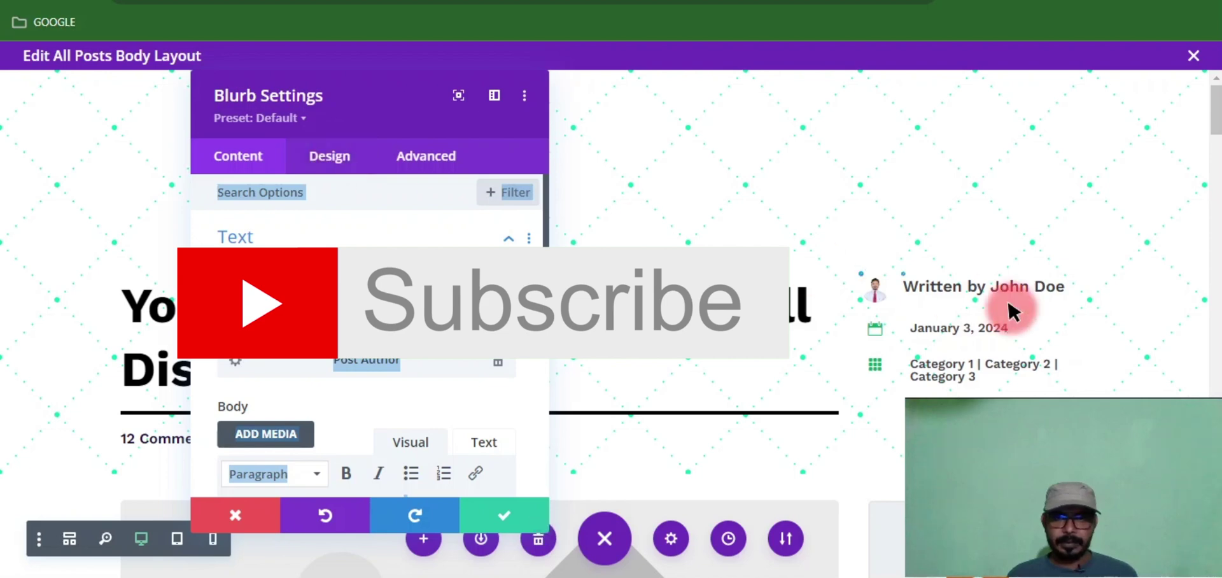
{"action": "left_click", "coordinate": [334, 159]}
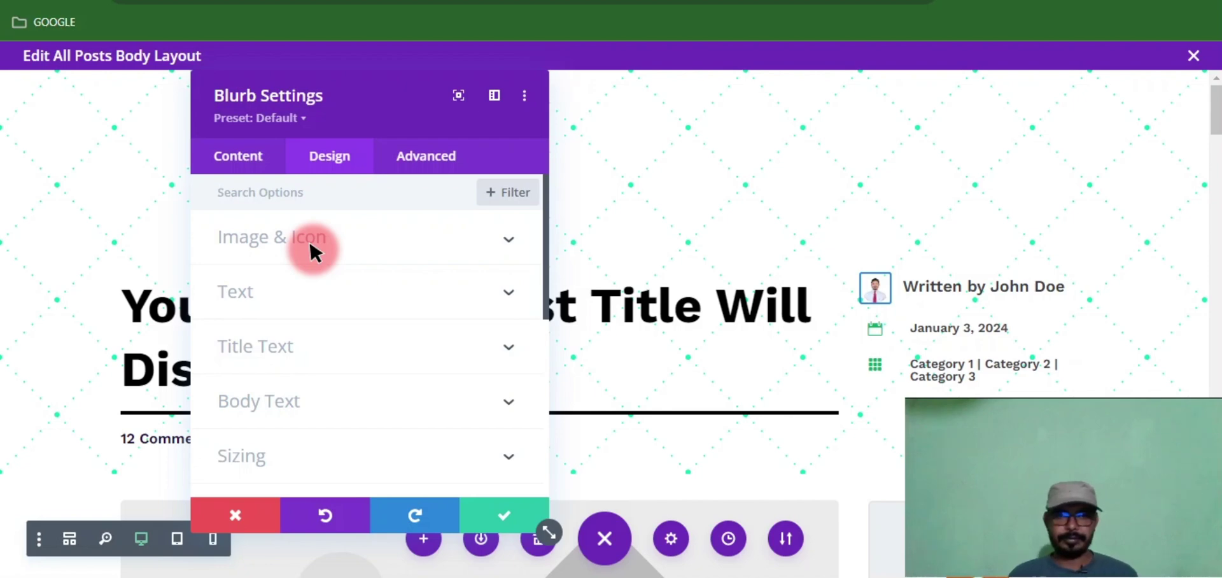
{"action": "scroll", "coordinate": [370, 293], "scroll_direction": "down", "scroll_amount": 1}
{"action": "scroll", "coordinate": [362, 296], "scroll_direction": "down", "scroll_amount": 2}
{"action": "scroll", "coordinate": [275, 338], "scroll_direction": "down", "scroll_amount": 2}
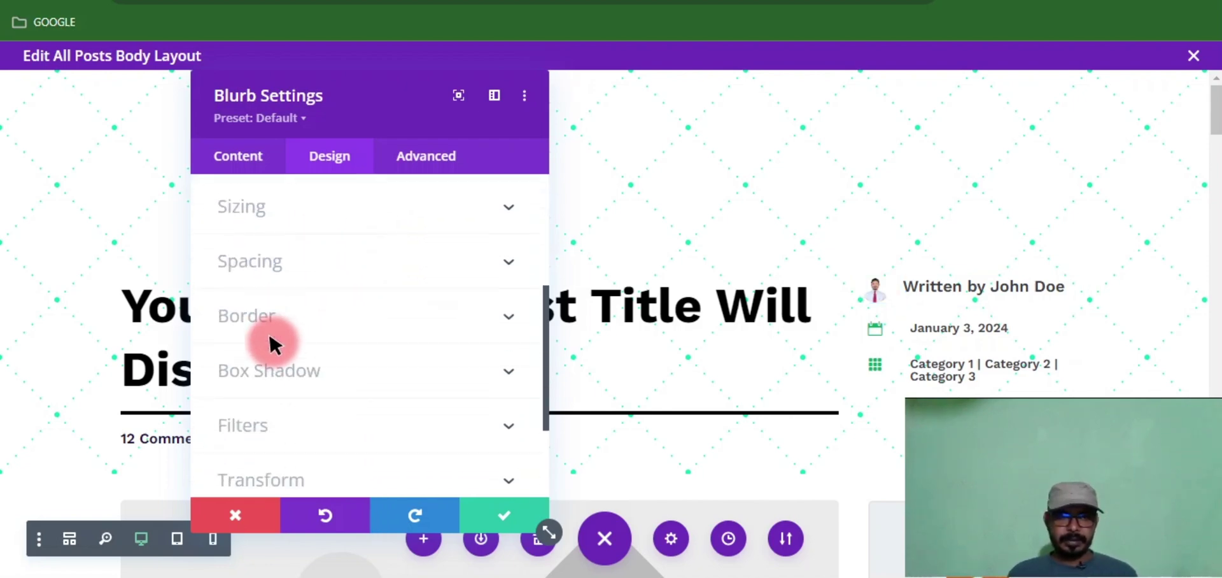
{"action": "left_click", "coordinate": [431, 294]}
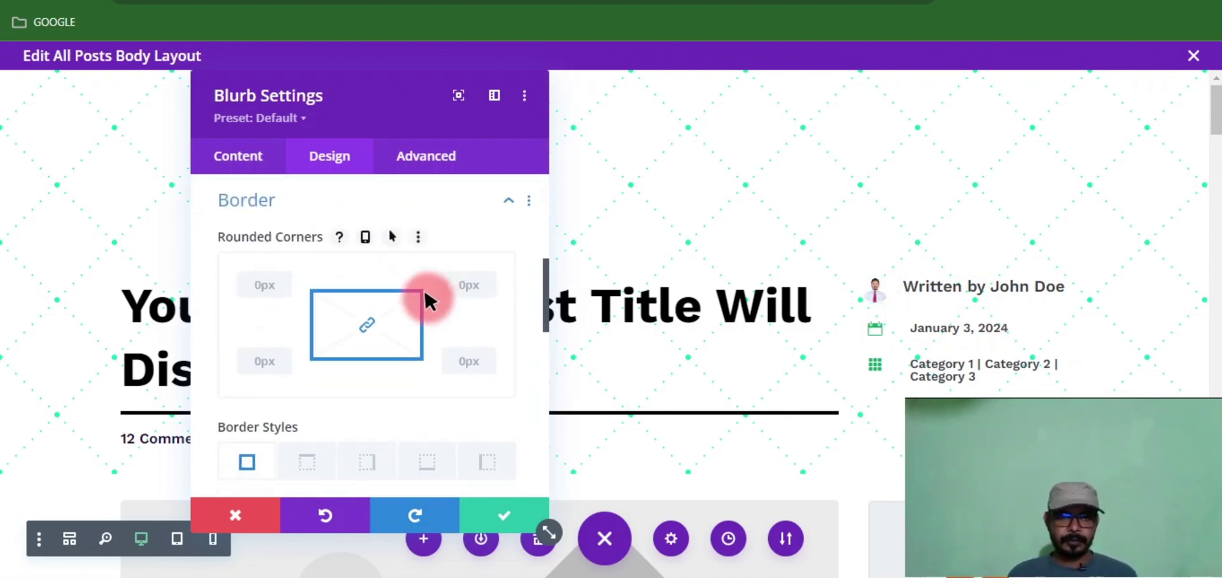
{"action": "left_click", "coordinate": [244, 280]}
{"action": "type", "text": "5"}
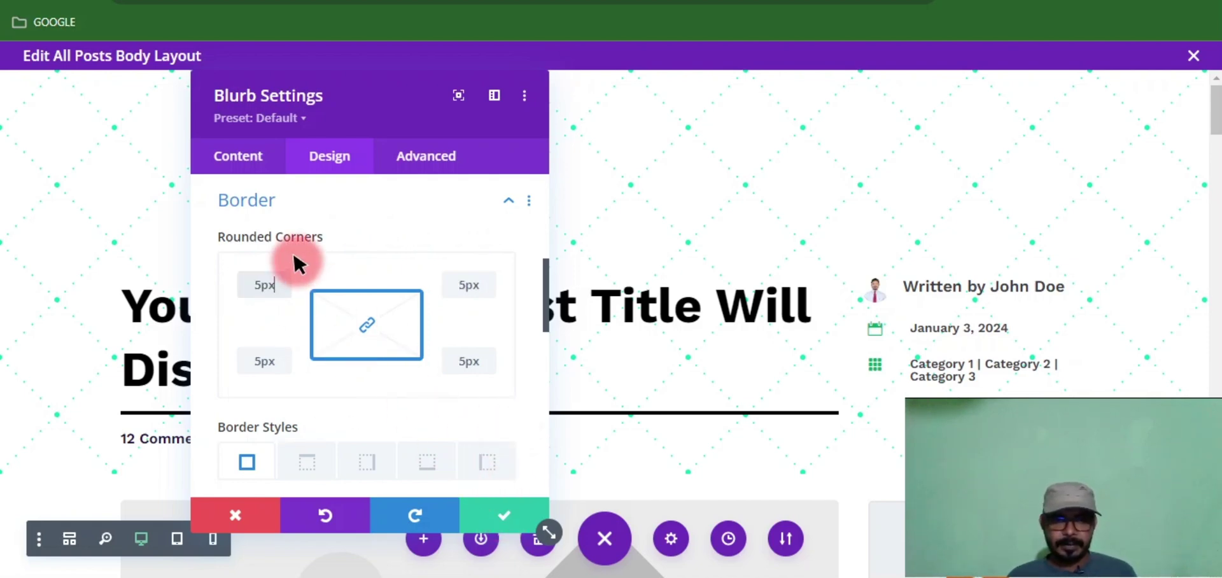
Step: Set the author blurb's border colour to bright green, try a 1px border width and return the width to 0px
{"action": "scroll", "coordinate": [293, 257], "scroll_direction": "down", "scroll_amount": 2}
{"action": "scroll", "coordinate": [291, 254], "scroll_direction": "down", "scroll_amount": 4}
{"action": "scroll", "coordinate": [291, 257], "scroll_direction": "down", "scroll_amount": 2}
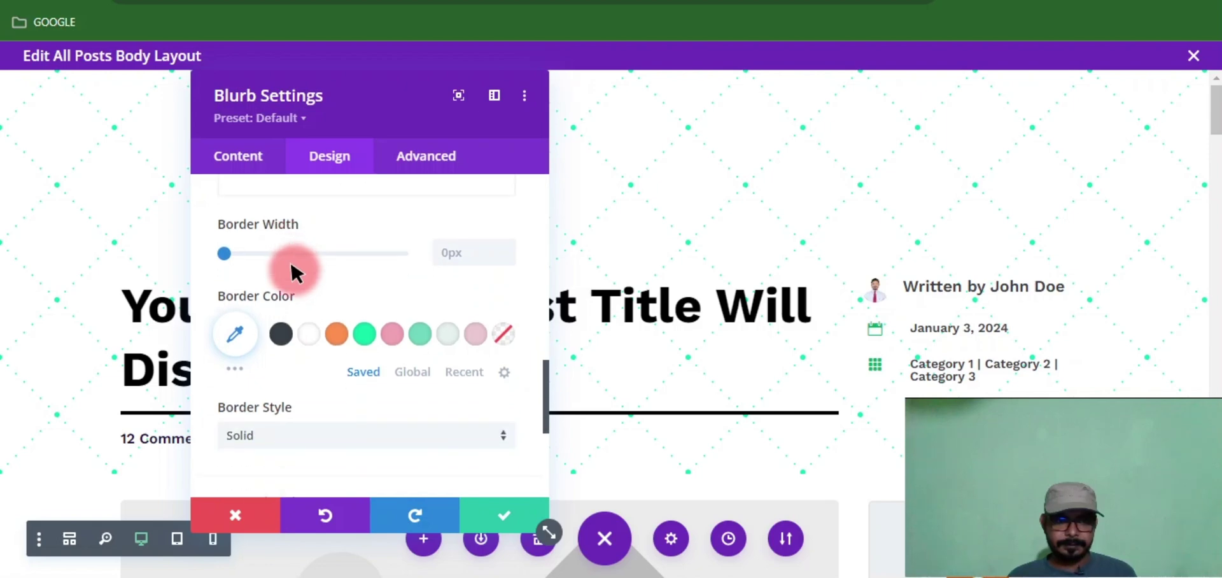
{"action": "left_click", "coordinate": [361, 335]}
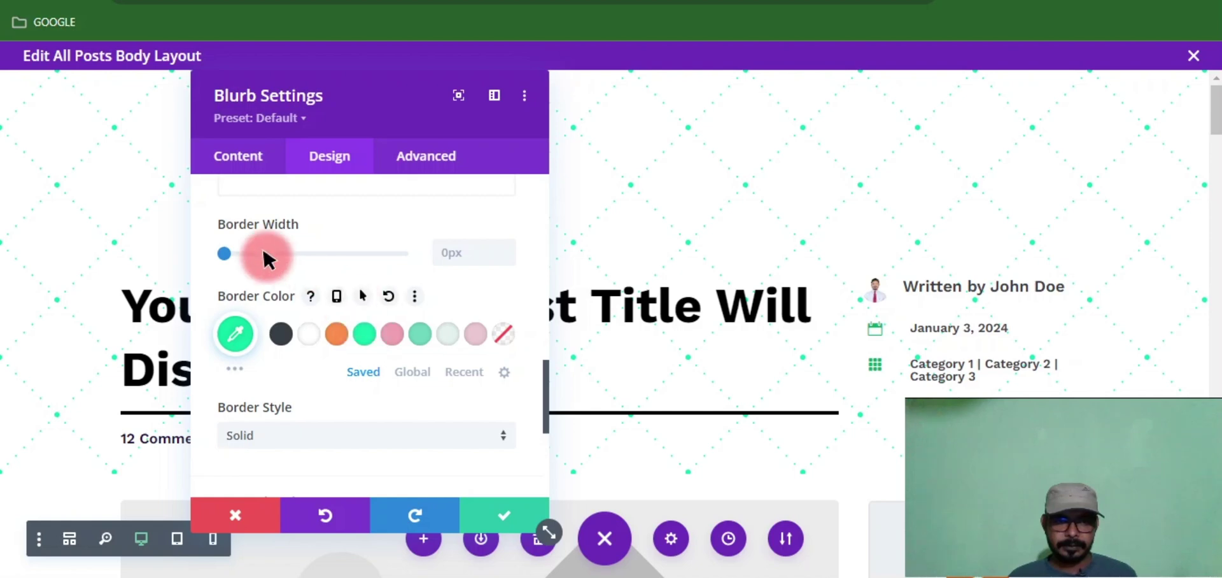
{"action": "left_click", "coordinate": [228, 254]}
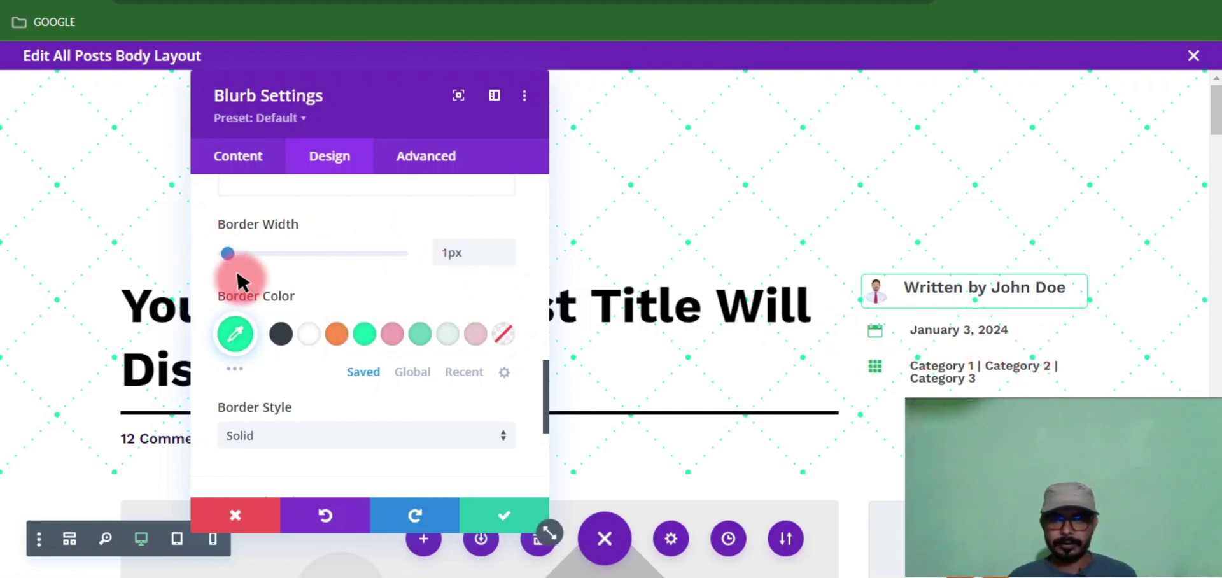
{"action": "left_click_drag", "start_coordinate": [227, 253], "coordinate": [193, 254]}
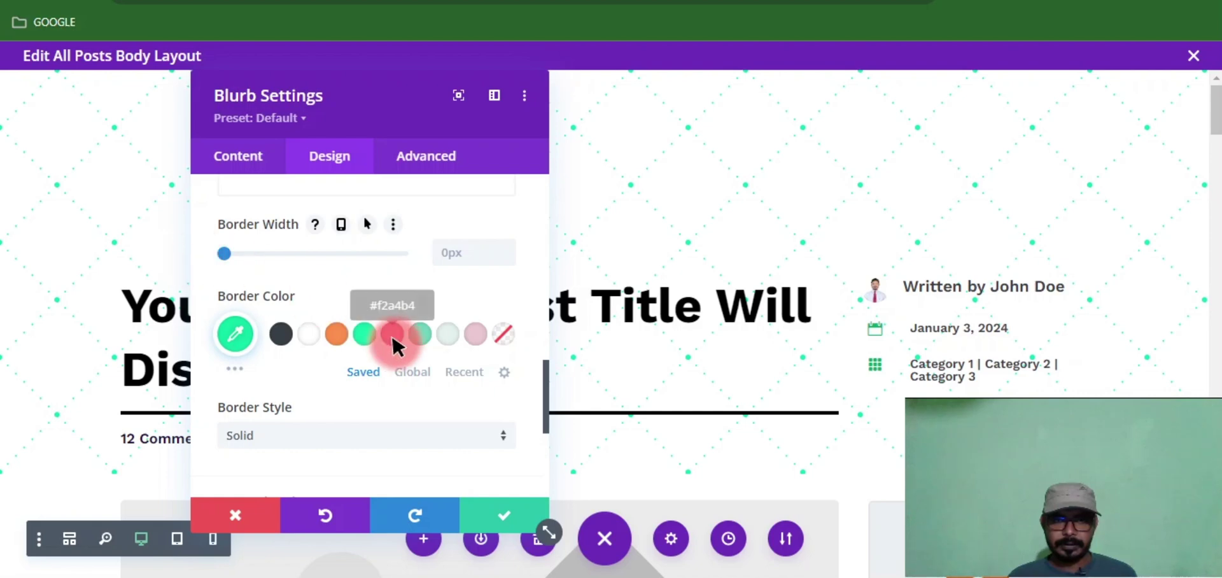
Step: Clear the author blurb's rounded corner values and save the blurb settings
{"action": "scroll", "coordinate": [392, 340], "scroll_direction": "up", "scroll_amount": 6}
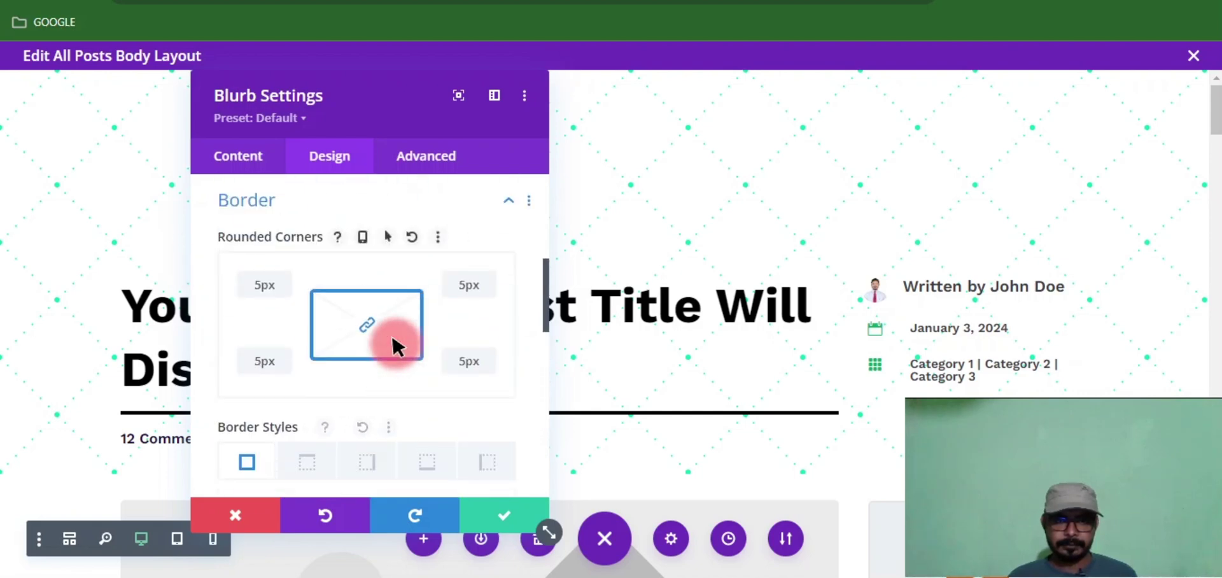
{"action": "left_click", "coordinate": [258, 285]}
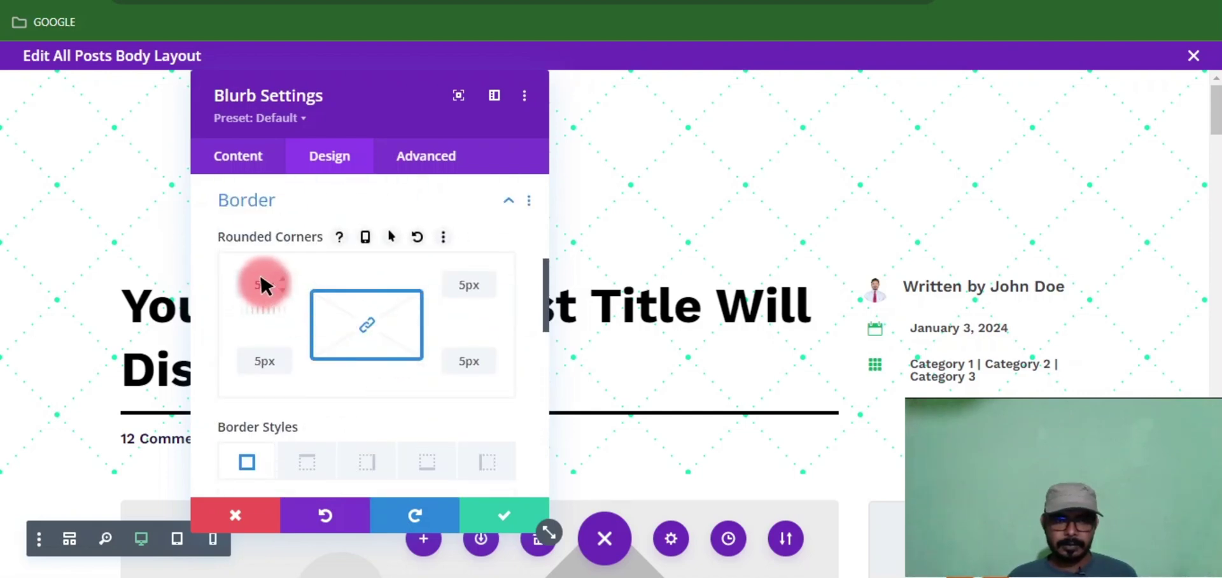
{"action": "key", "text": "BackSpace"}
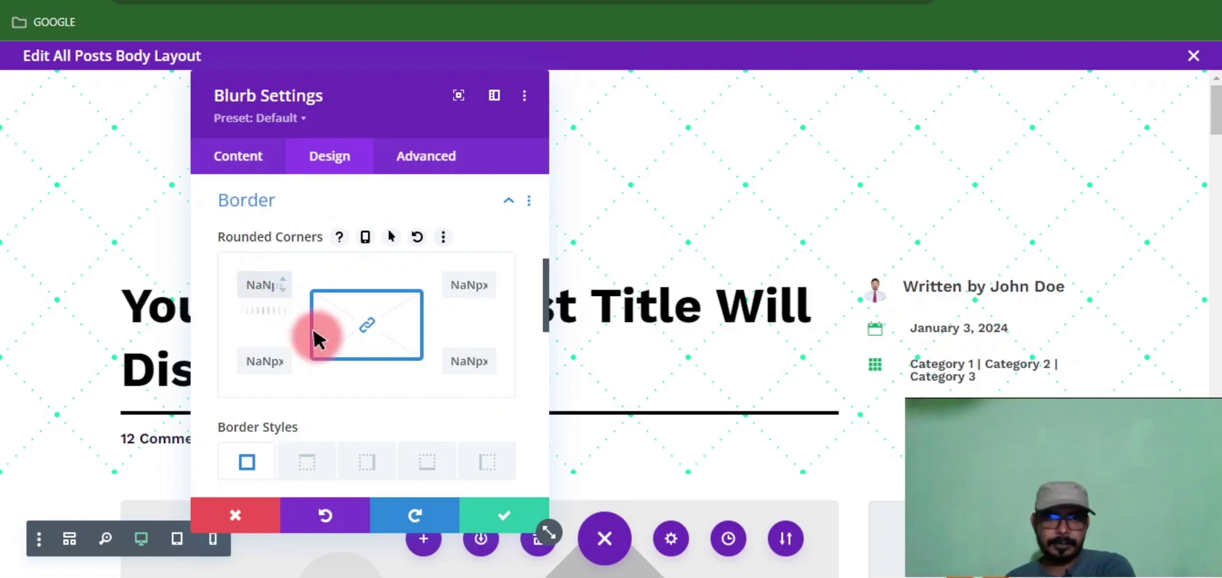
{"action": "left_click", "coordinate": [519, 512]}
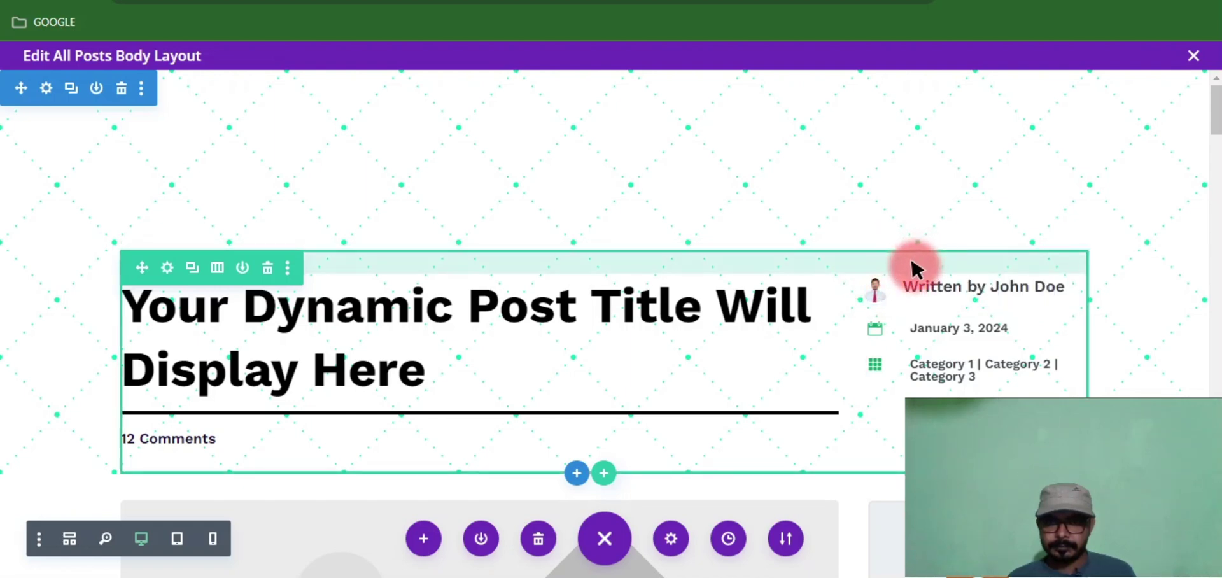
Step: Review the content settings of the title row's second column, then close the settings and inspect the post details
{"action": "left_click", "coordinate": [163, 265]}
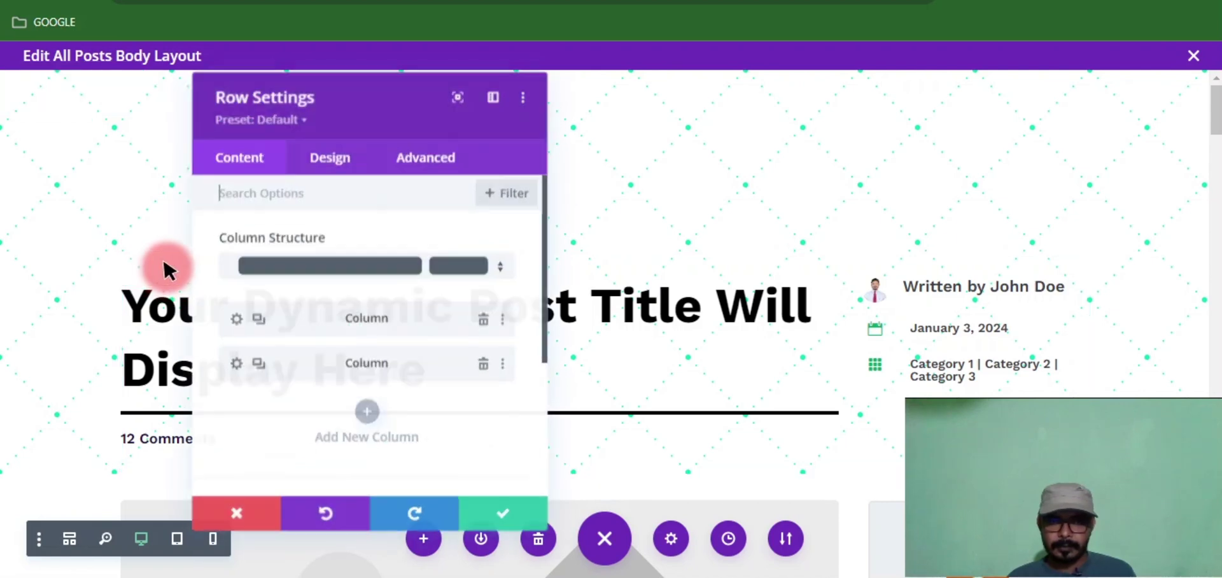
{"action": "left_click", "coordinate": [235, 366]}
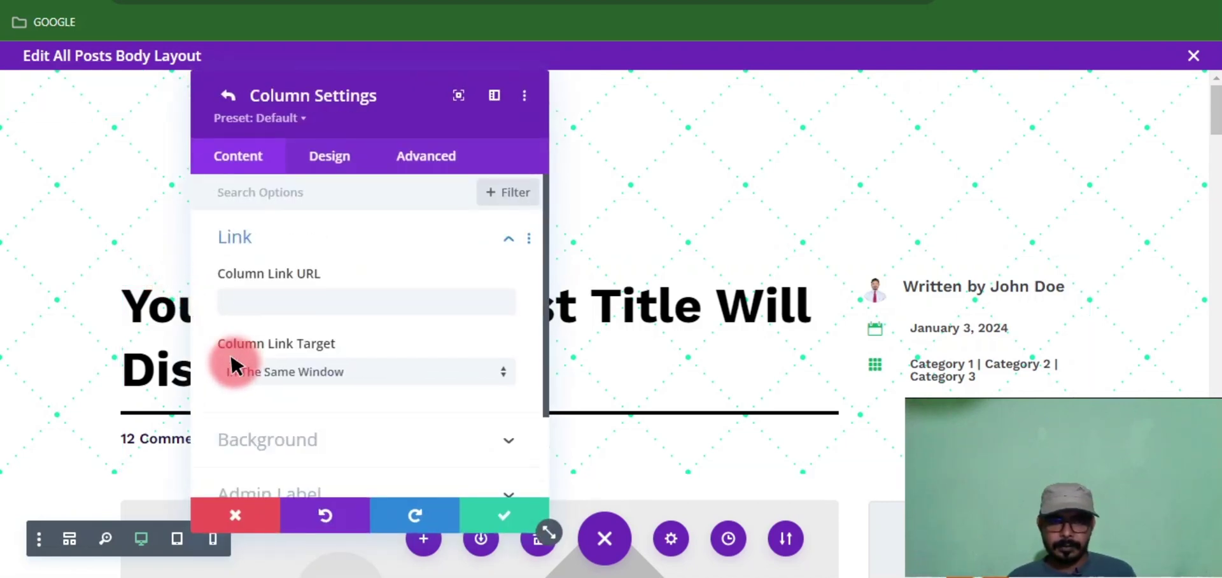
{"action": "scroll", "coordinate": [361, 323], "scroll_direction": "down", "scroll_amount": 2}
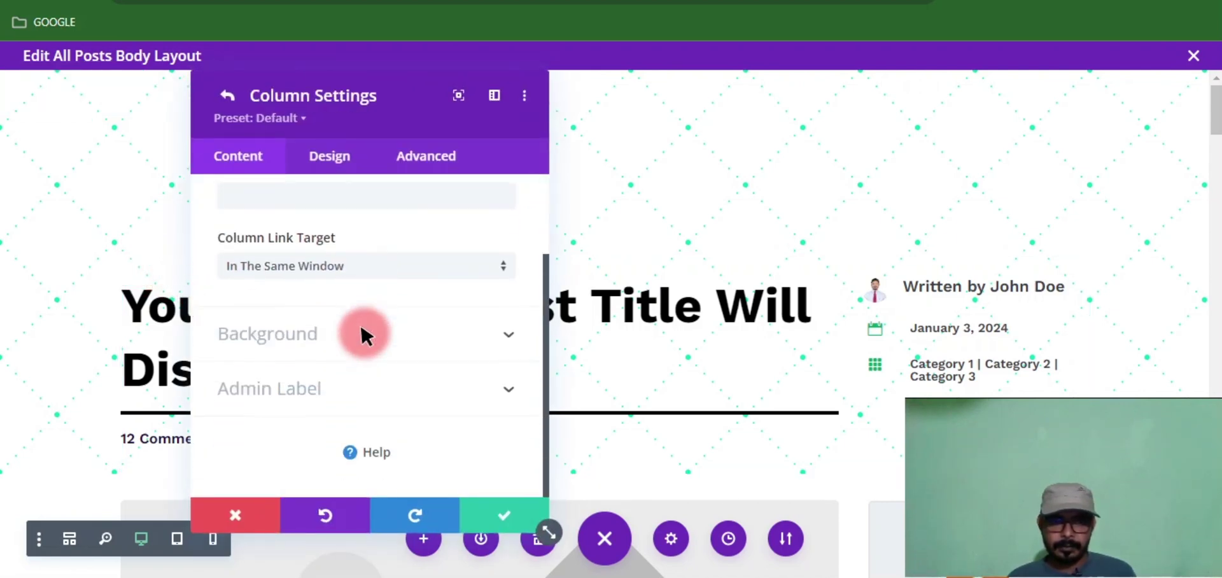
{"action": "left_click", "coordinate": [499, 516]}
{"action": "left_click", "coordinate": [522, 516]}
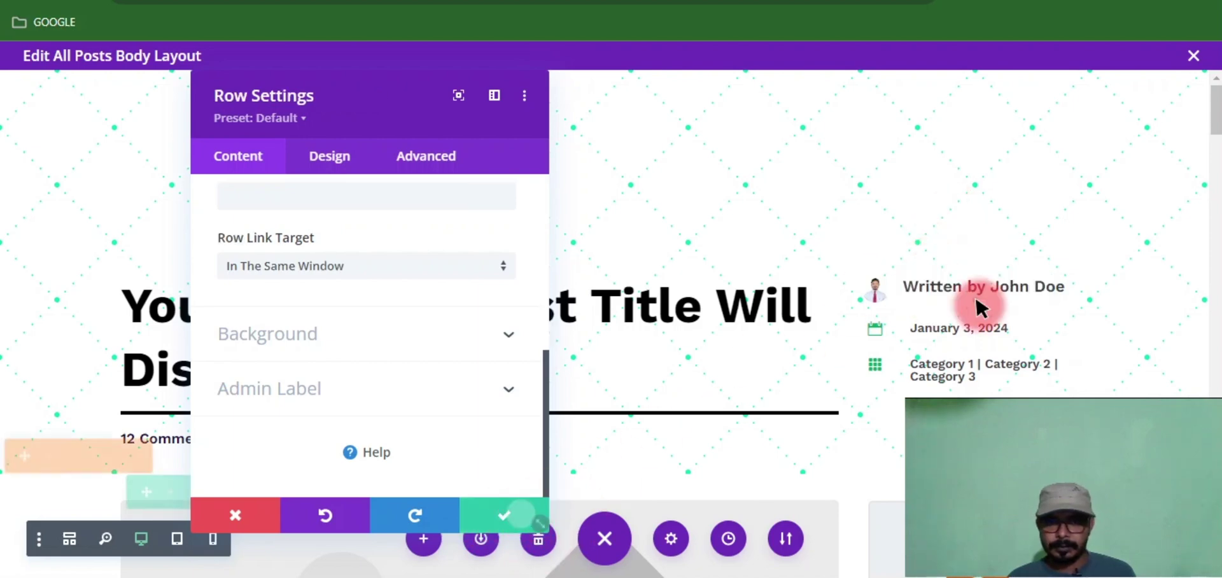
{"action": "scroll", "coordinate": [1055, 278], "scroll_direction": "down", "scroll_amount": 3}
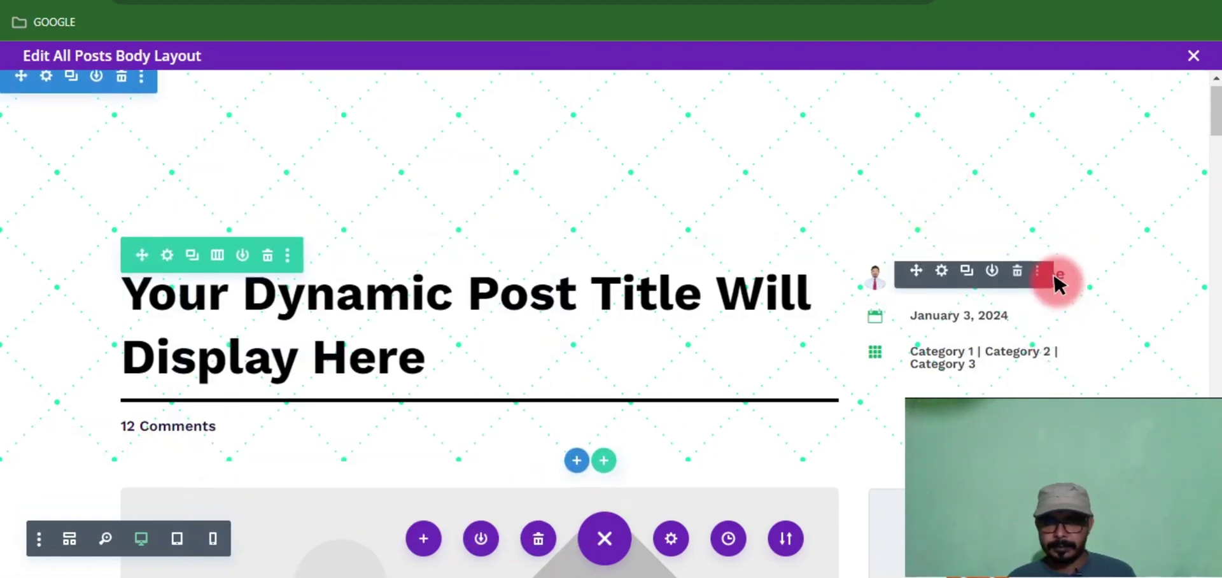
{"action": "left_click", "coordinate": [926, 189]}
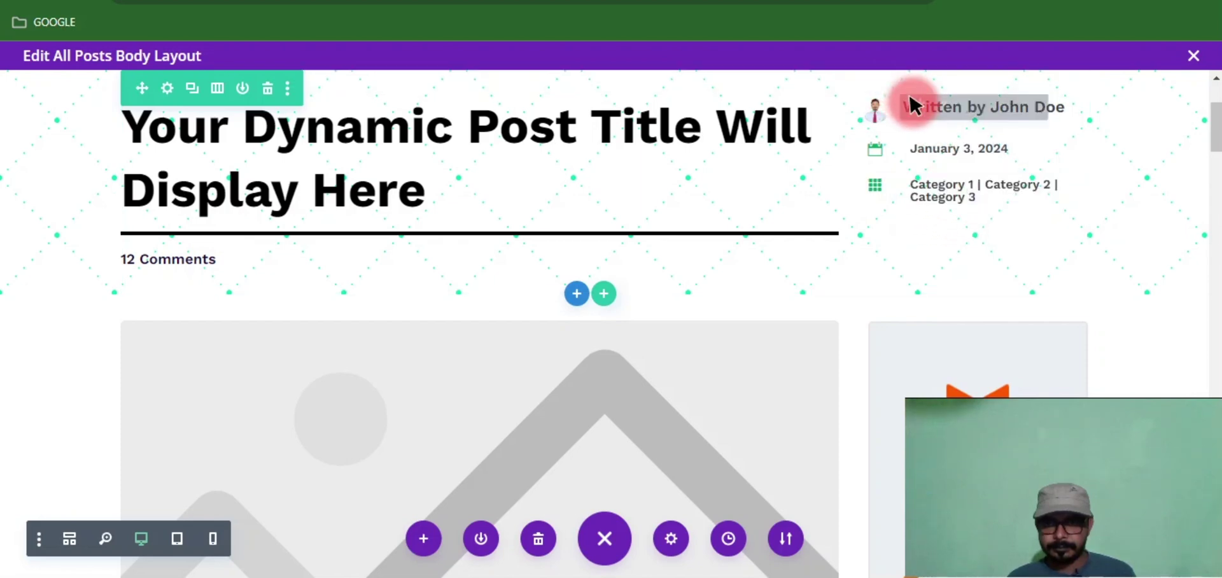
{"action": "scroll", "coordinate": [929, 150], "scroll_direction": "up", "scroll_amount": 2}
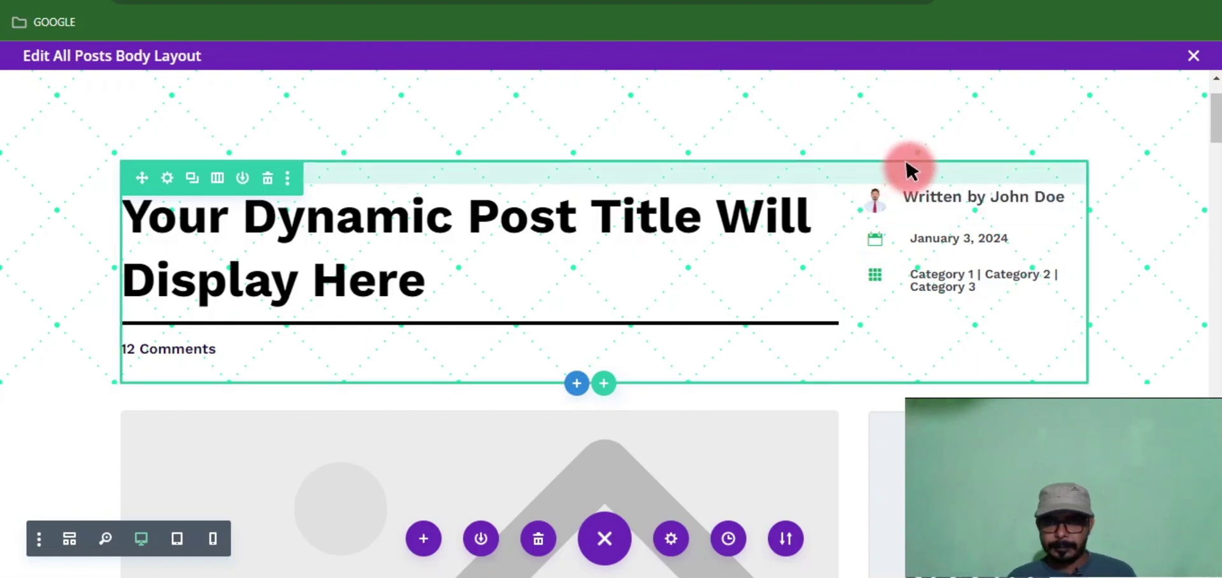
Step: Open the title row's design settings and apply the box shadow preset that falls beneath the bottom edge
{"action": "left_click", "coordinate": [905, 160]}
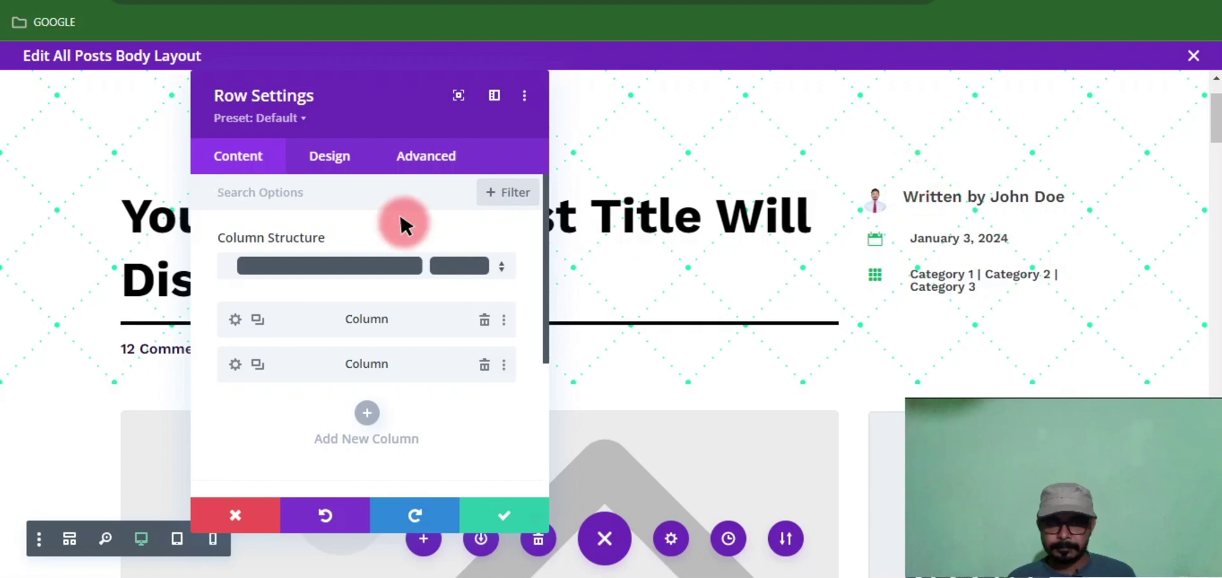
{"action": "scroll", "coordinate": [376, 350], "scroll_direction": "down", "scroll_amount": 1}
{"action": "scroll", "coordinate": [375, 350], "scroll_direction": "down", "scroll_amount": 2}
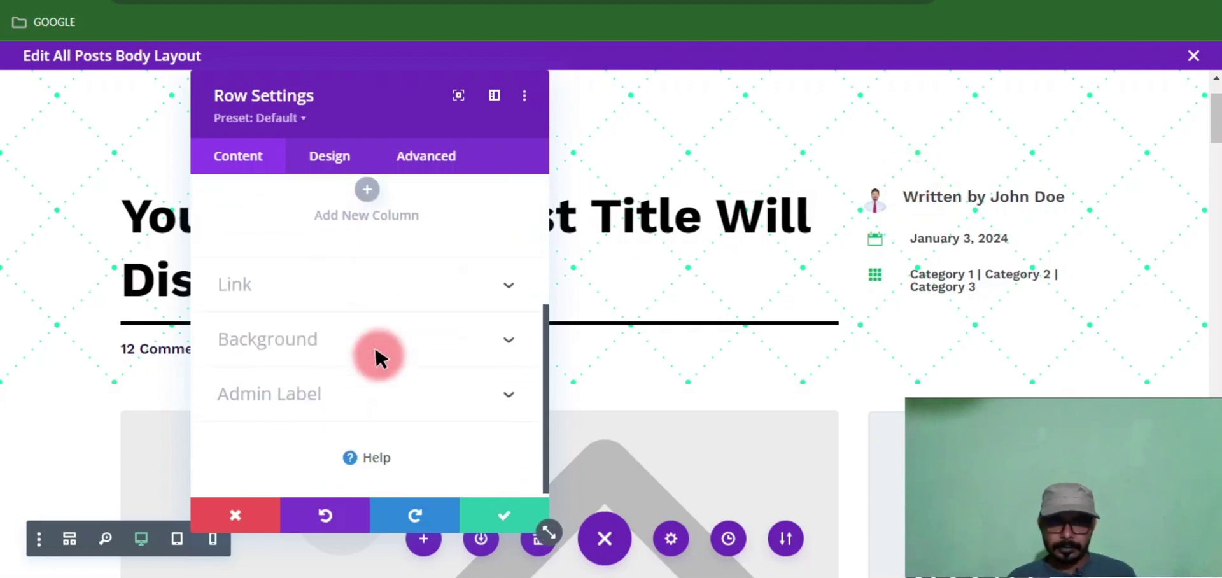
{"action": "scroll", "coordinate": [338, 267], "scroll_direction": "up", "scroll_amount": 4}
{"action": "left_click", "coordinate": [325, 155]}
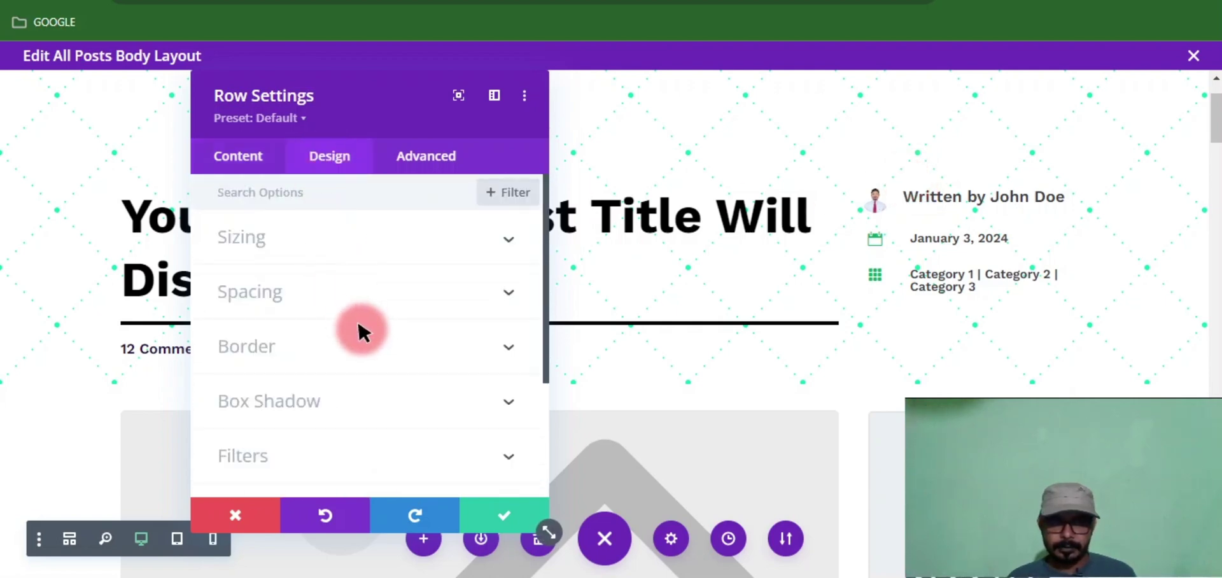
{"action": "left_click", "coordinate": [437, 401]}
{"action": "left_click", "coordinate": [490, 288]}
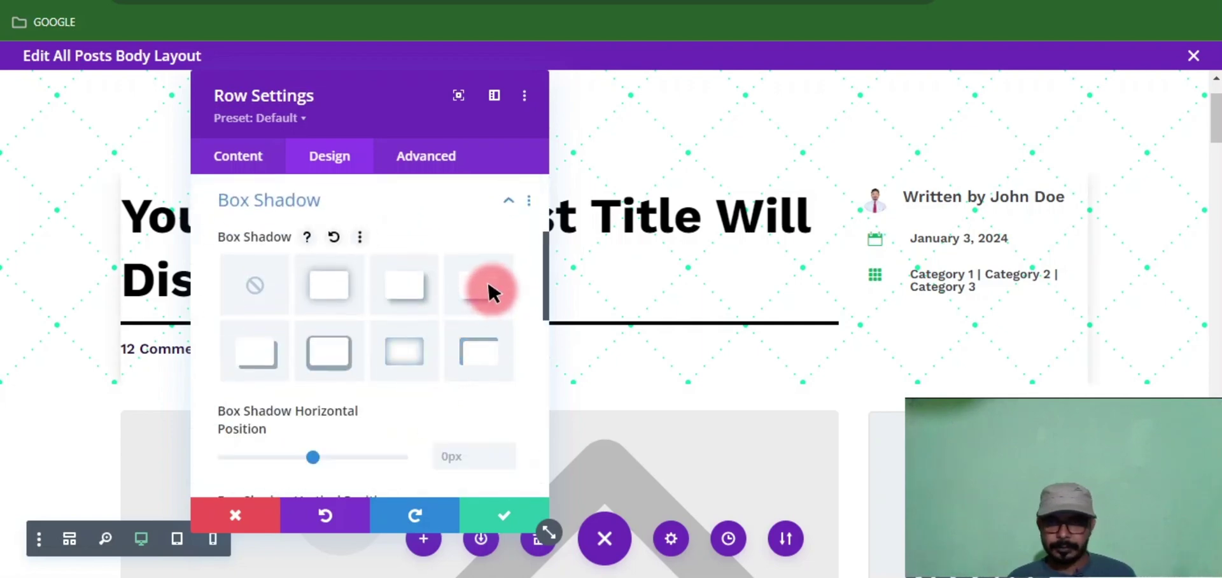
{"action": "scroll", "coordinate": [926, 333], "scroll_direction": "down", "scroll_amount": 1}
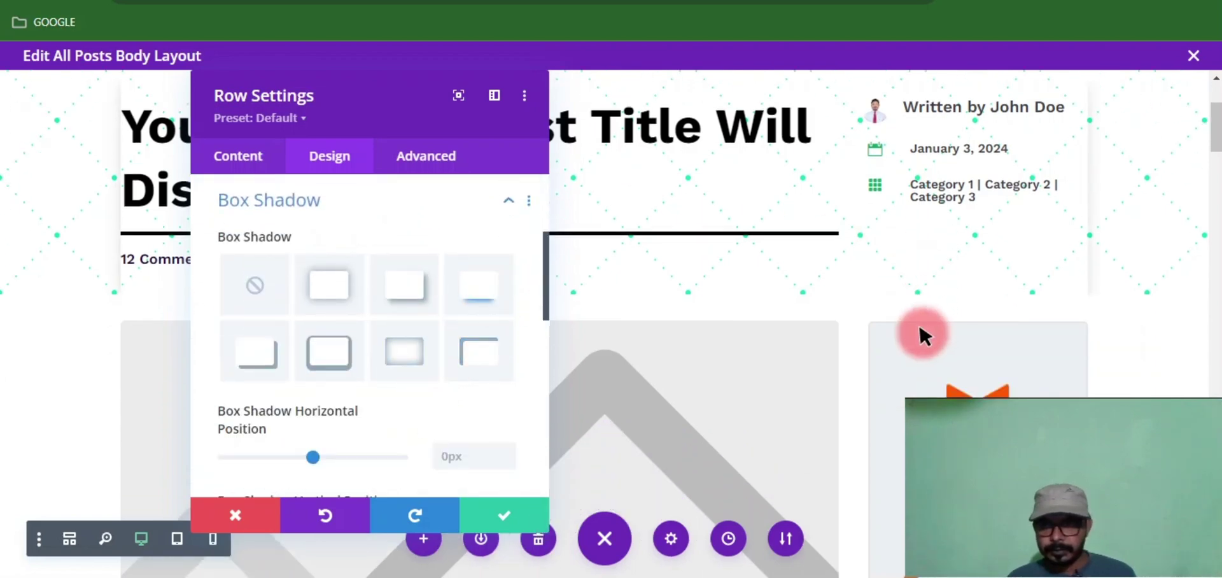
Step: Lighten the title row's shadow colour to rgba(0,0,0,0.12)
{"action": "left_click", "coordinate": [323, 295]}
{"action": "scroll", "coordinate": [343, 307], "scroll_direction": "down", "scroll_amount": 3}
{"action": "scroll", "coordinate": [343, 308], "scroll_direction": "up", "scroll_amount": 3}
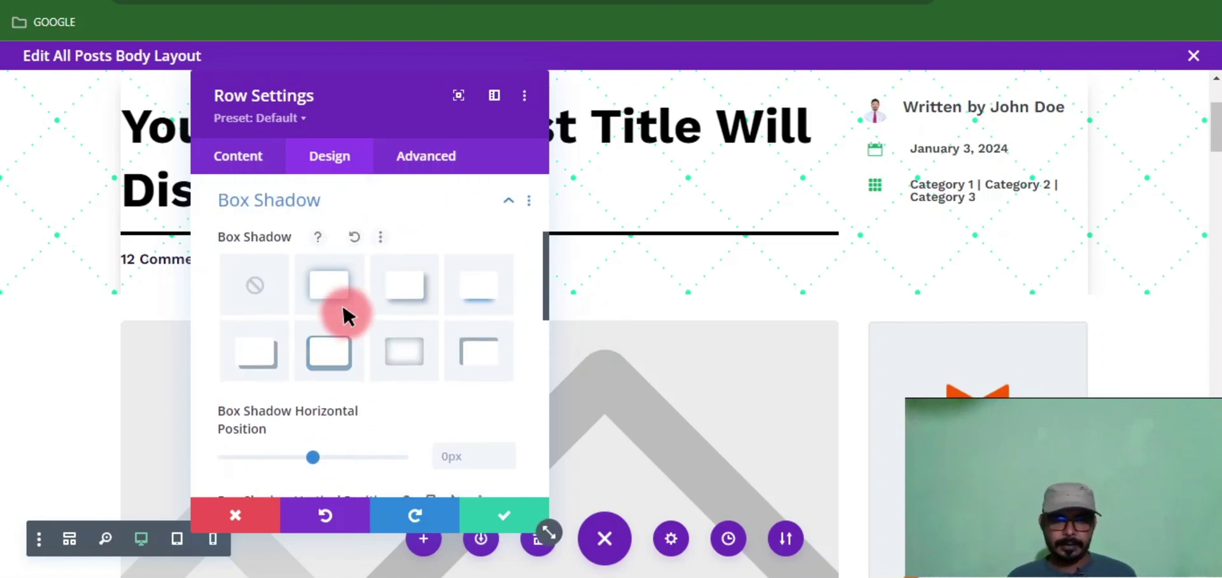
{"action": "scroll", "coordinate": [342, 308], "scroll_direction": "down", "scroll_amount": 4}
{"action": "scroll", "coordinate": [341, 304], "scroll_direction": "down", "scroll_amount": 3}
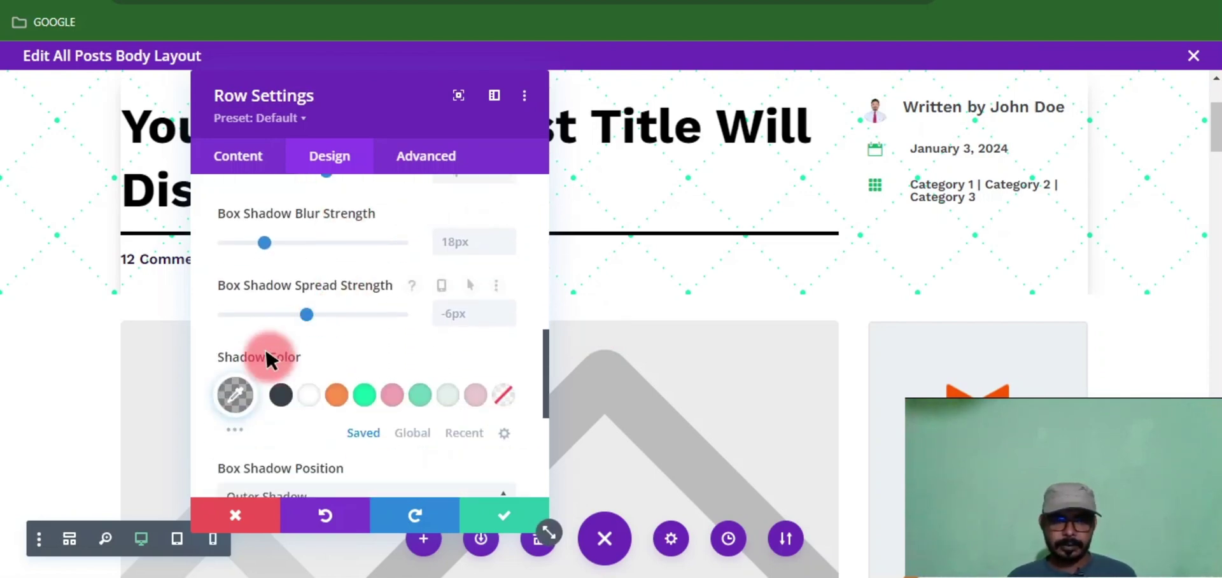
{"action": "left_click", "coordinate": [239, 396]}
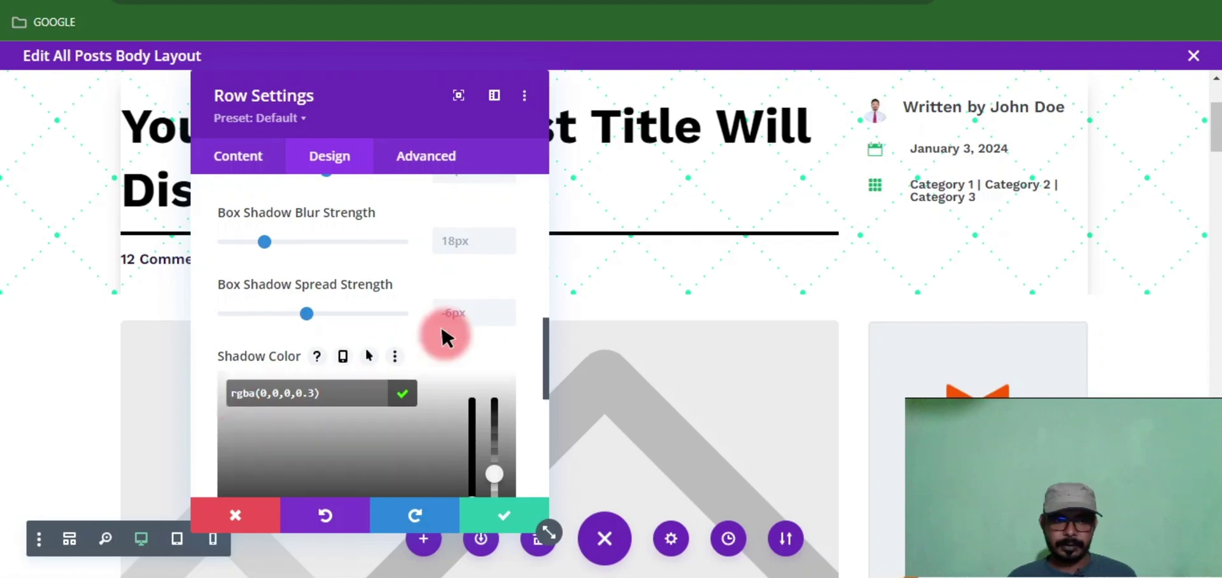
{"action": "scroll", "coordinate": [439, 326], "scroll_direction": "down", "scroll_amount": 3}
{"action": "left_click", "coordinate": [494, 294]}
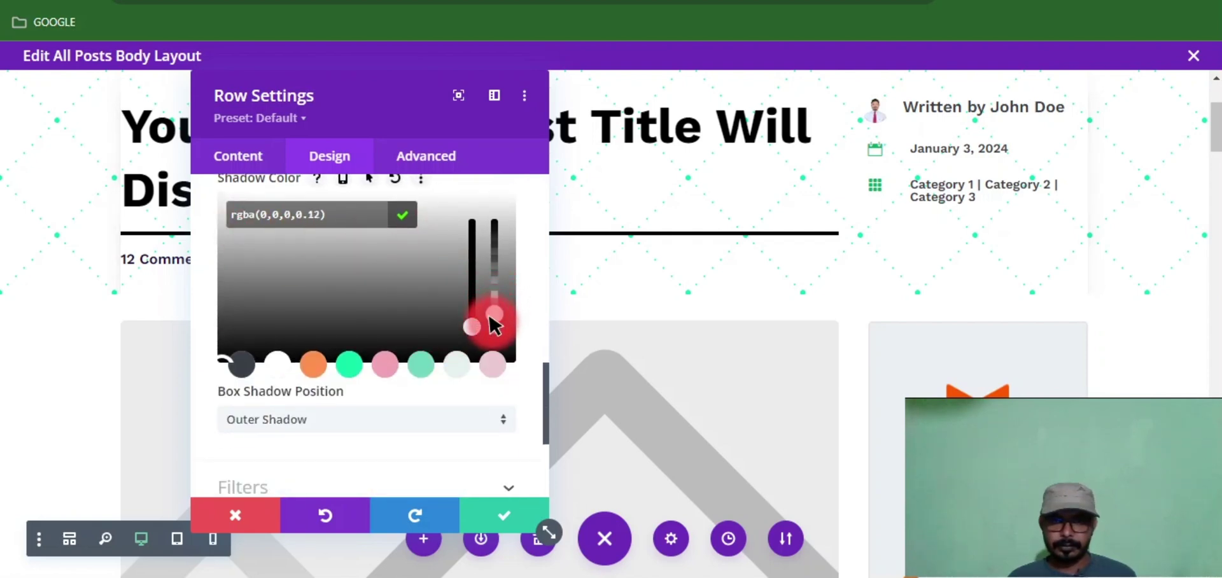
Step: Set all rounded corners of the title row to 5px
{"action": "scroll", "coordinate": [334, 406], "scroll_direction": "up", "scroll_amount": 5}
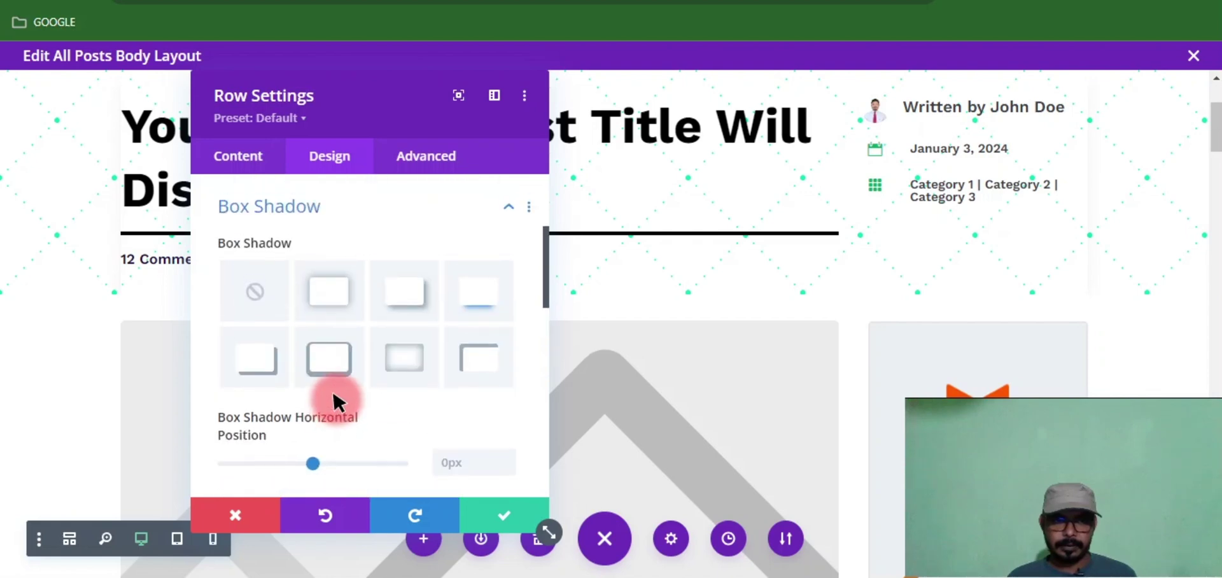
{"action": "scroll", "coordinate": [333, 402], "scroll_direction": "up", "scroll_amount": 3}
{"action": "left_click", "coordinate": [300, 345]}
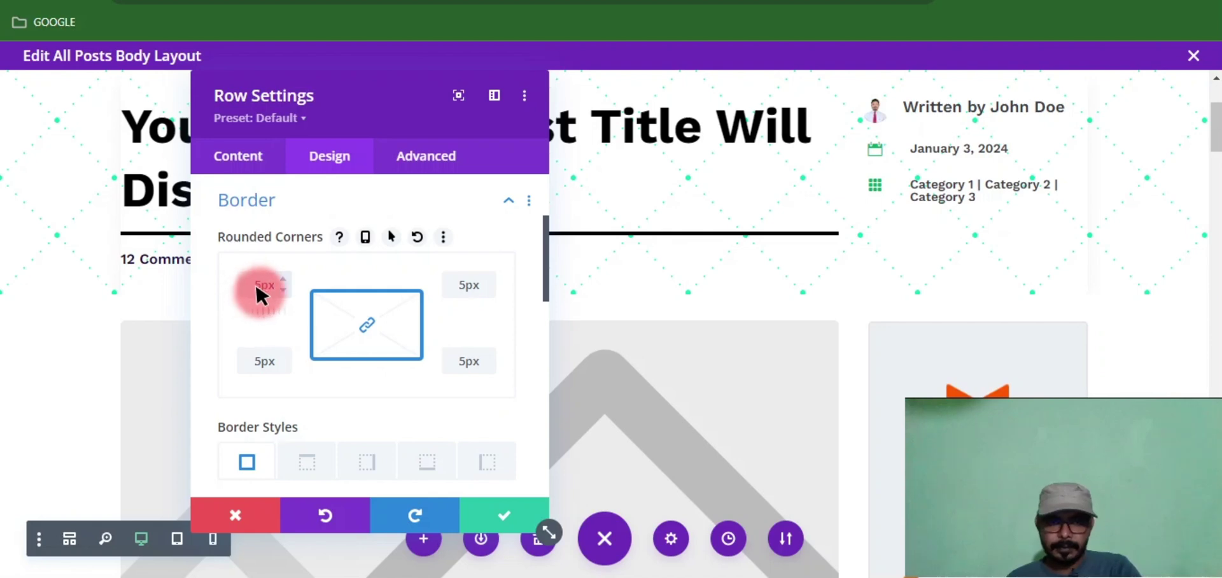
Step: Give the title row a 1px border after trying 3px and 2px, and colour it soft green, #6ed5be
{"action": "scroll", "coordinate": [388, 389], "scroll_direction": "down", "scroll_amount": 7}
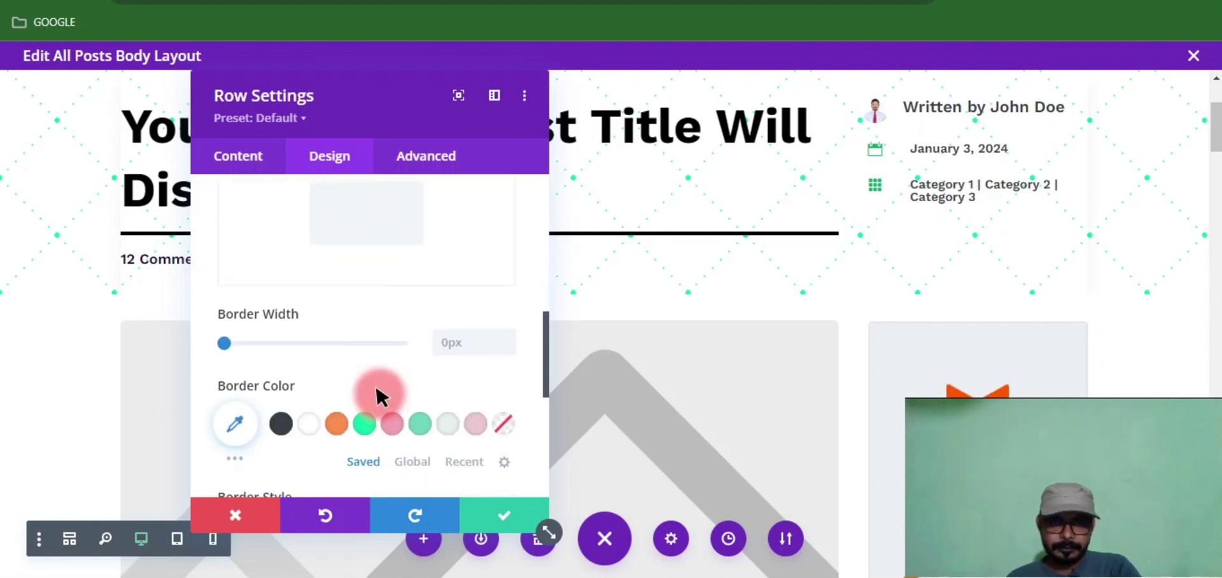
{"action": "left_click_drag", "start_coordinate": [224, 253], "coordinate": [230, 253]}
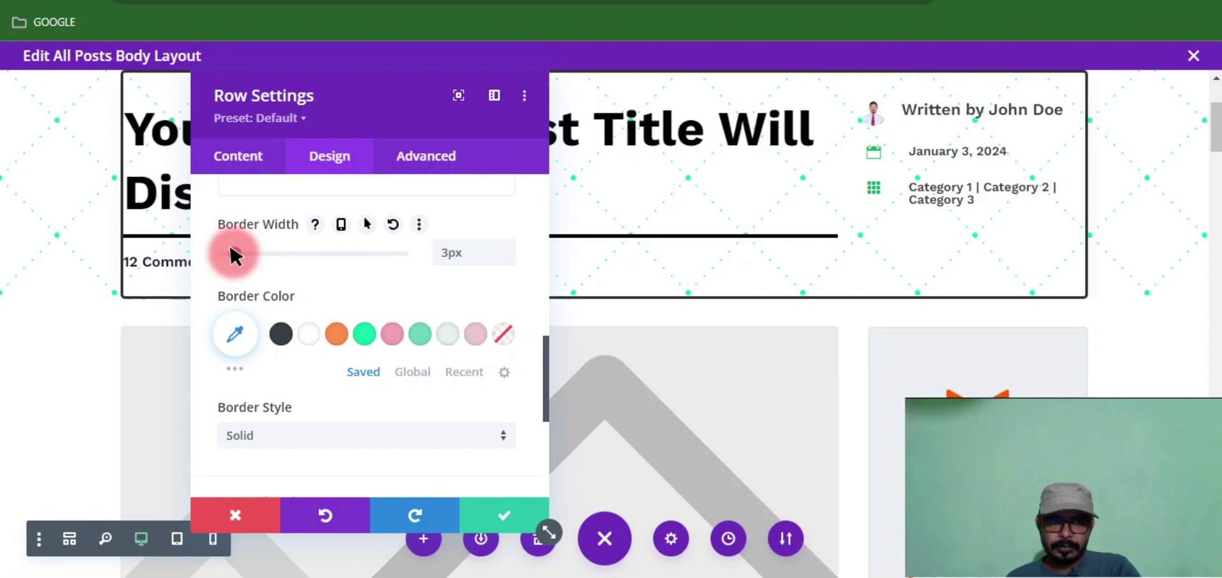
{"action": "left_click_drag", "start_coordinate": [230, 253], "coordinate": [222, 253]}
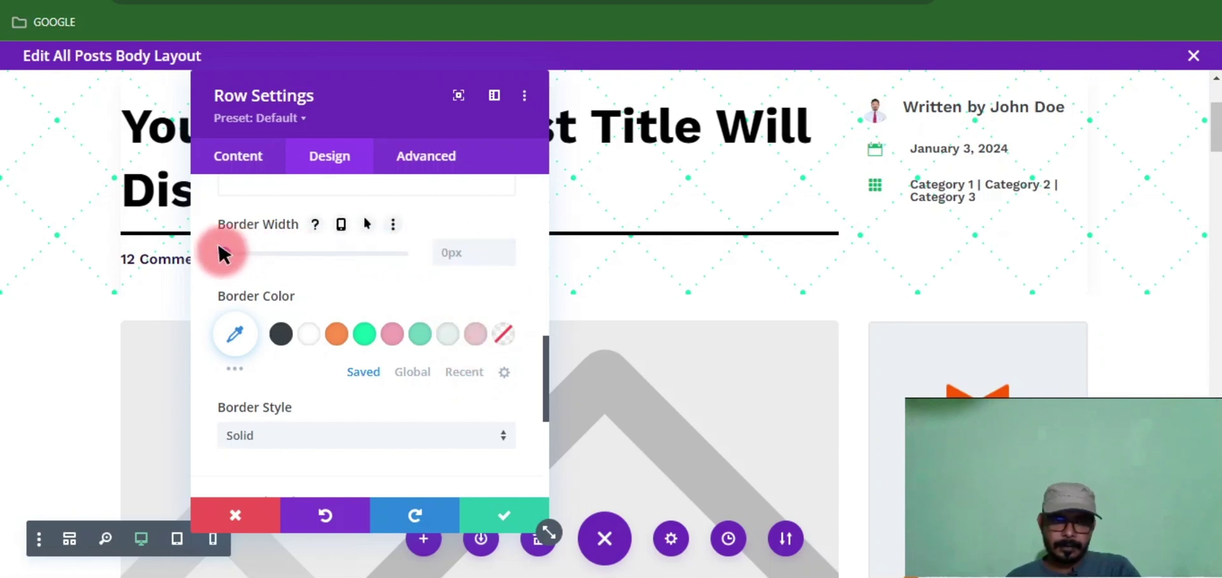
{"action": "left_click_drag", "start_coordinate": [220, 246], "coordinate": [228, 247]}
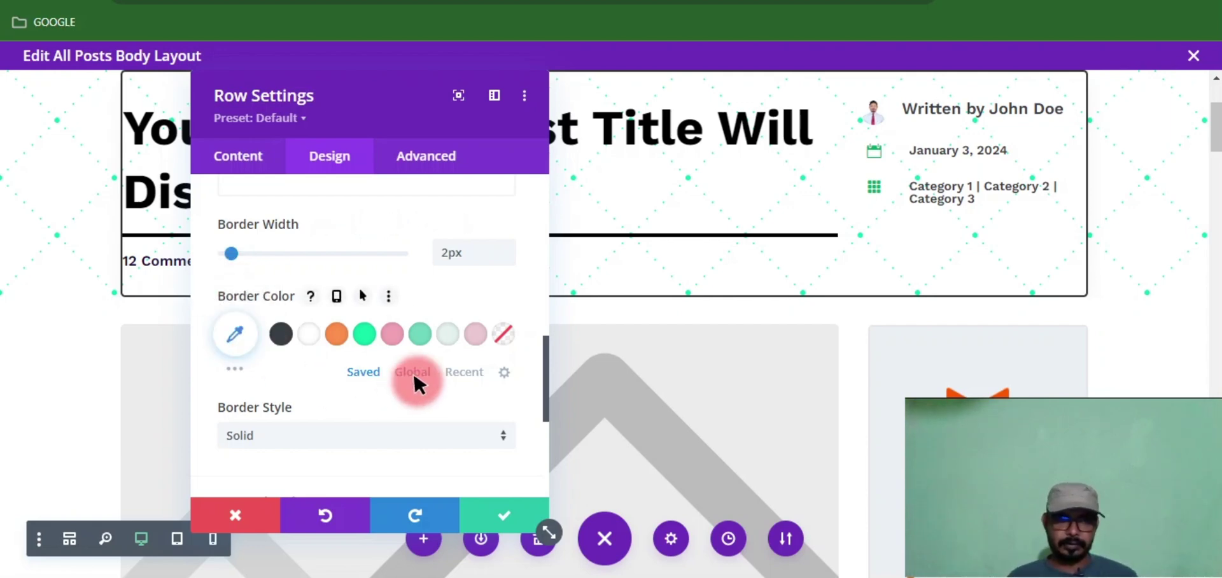
{"action": "left_click", "coordinate": [227, 252]}
{"action": "left_click", "coordinate": [413, 329]}
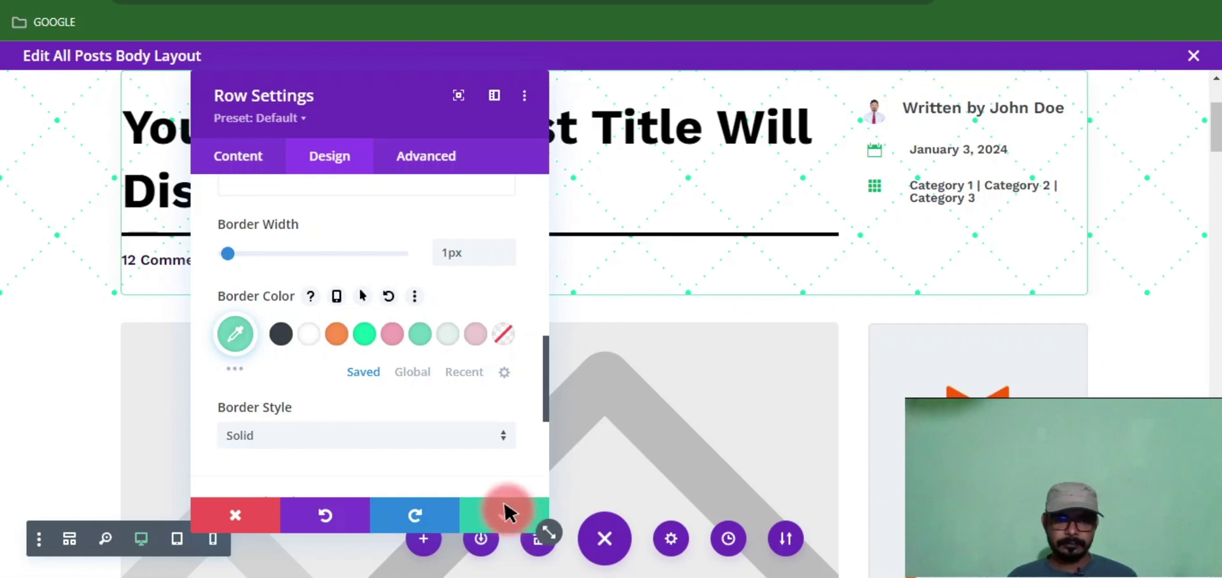
Step: Reduce the opacity of the title row's green border colour and save the row settings
{"action": "scroll", "coordinate": [374, 336], "scroll_direction": "down", "scroll_amount": 3}
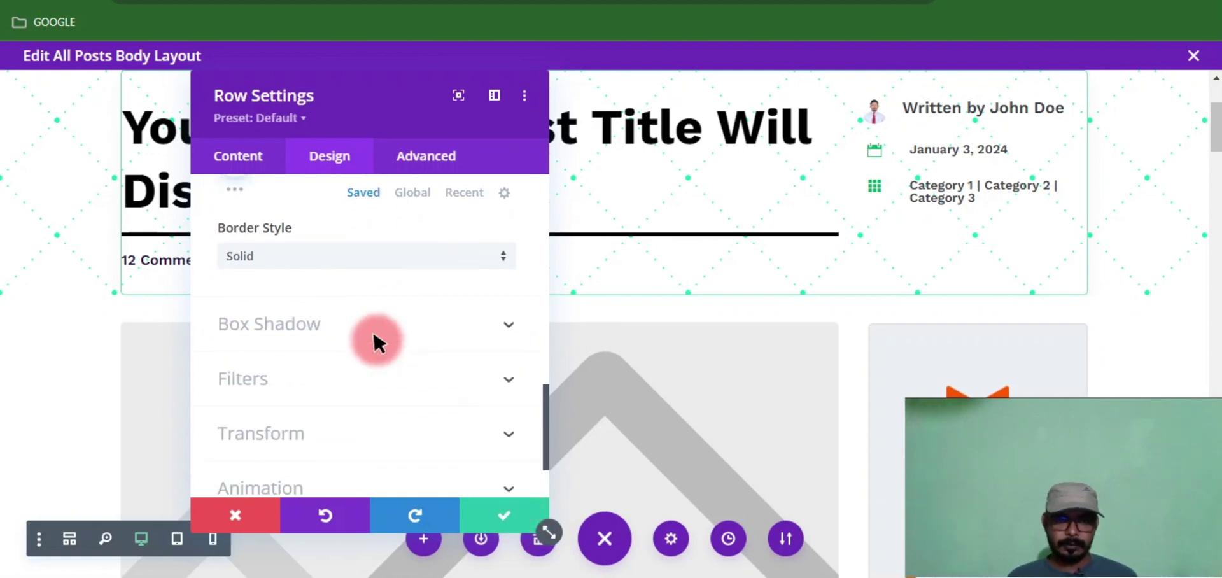
{"action": "scroll", "coordinate": [373, 331], "scroll_direction": "up", "scroll_amount": 7}
{"action": "left_click", "coordinate": [237, 422]}
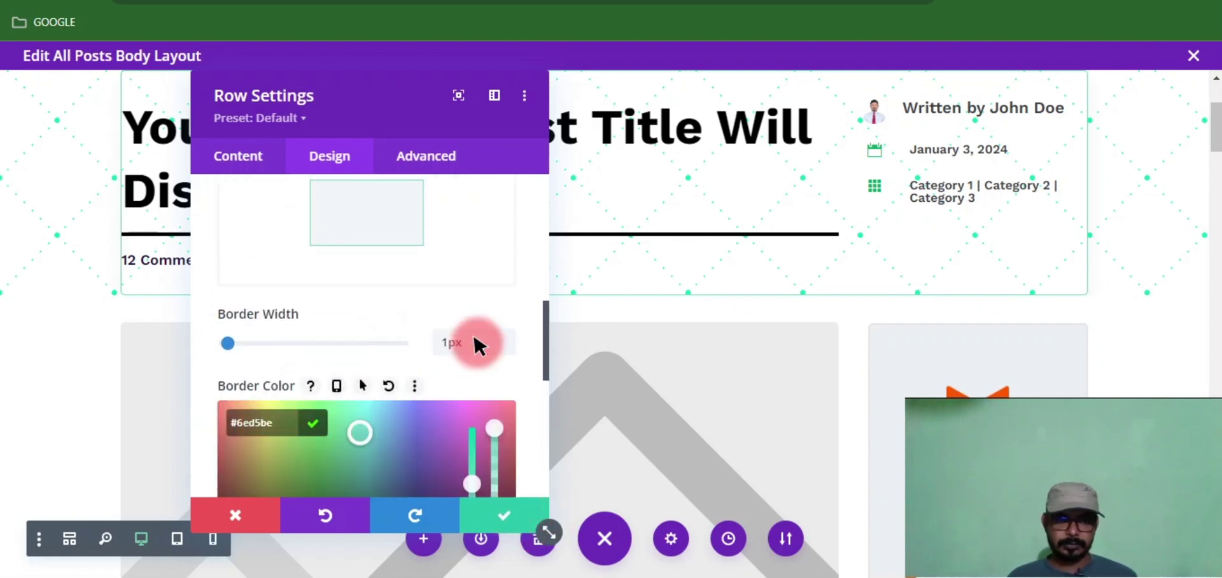
{"action": "scroll", "coordinate": [512, 400], "scroll_direction": "down", "scroll_amount": 2}
{"action": "left_click_drag", "start_coordinate": [495, 339], "coordinate": [485, 408]}
{"action": "left_click", "coordinate": [492, 518]}
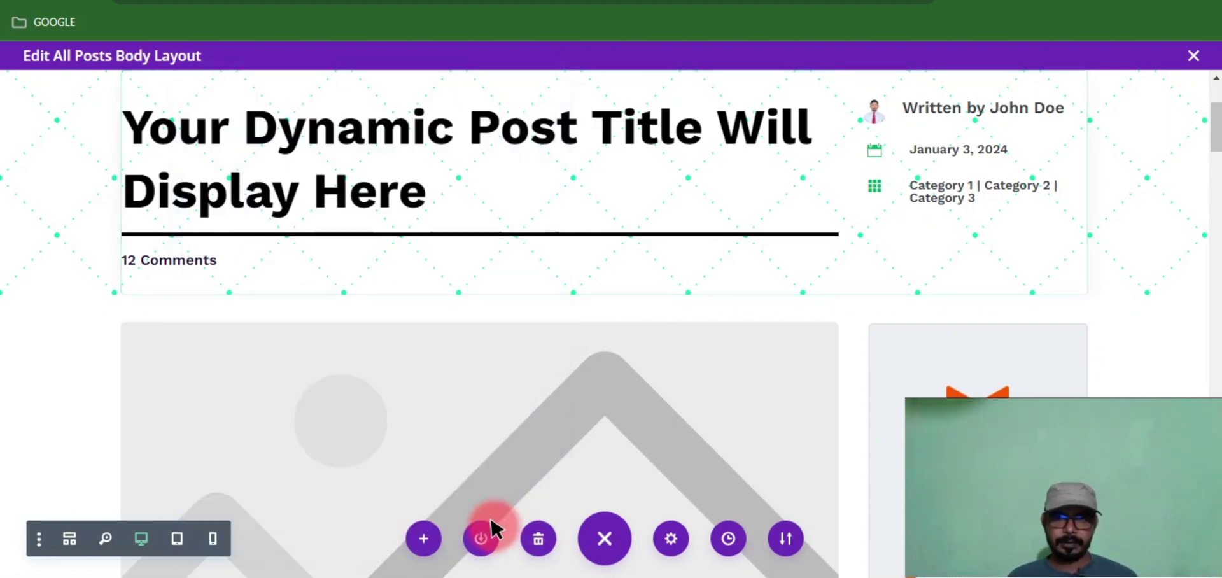
Step: Examine the bordered title section and the featured image, post content and sidebar below it
{"action": "scroll", "coordinate": [280, 261], "scroll_direction": "up", "scroll_amount": 1}
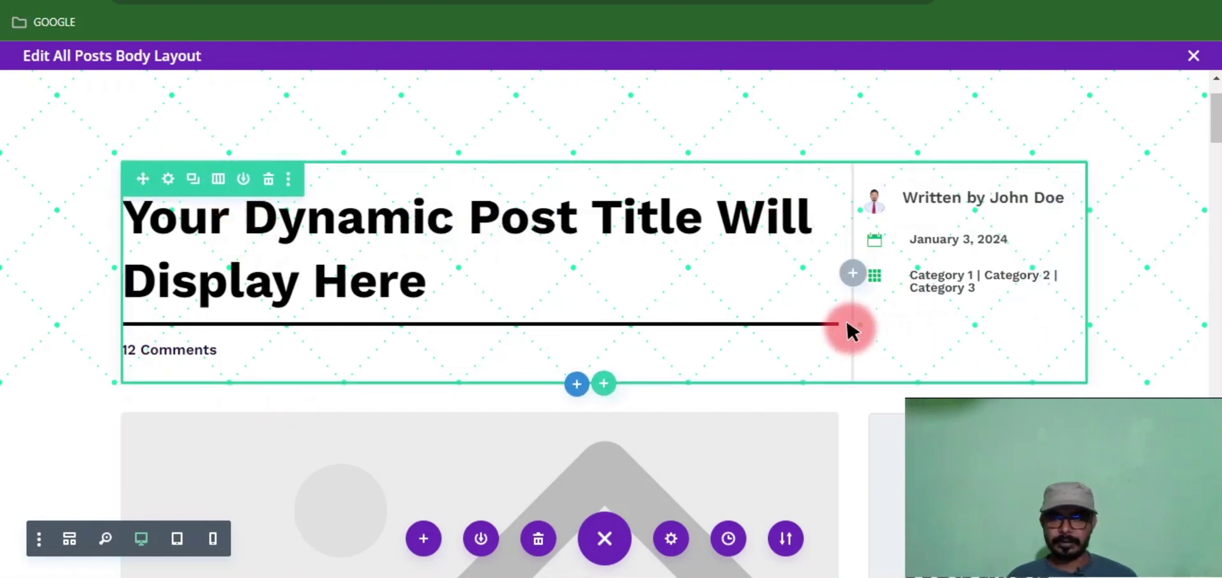
{"action": "scroll", "coordinate": [589, 283], "scroll_direction": "down", "scroll_amount": 5}
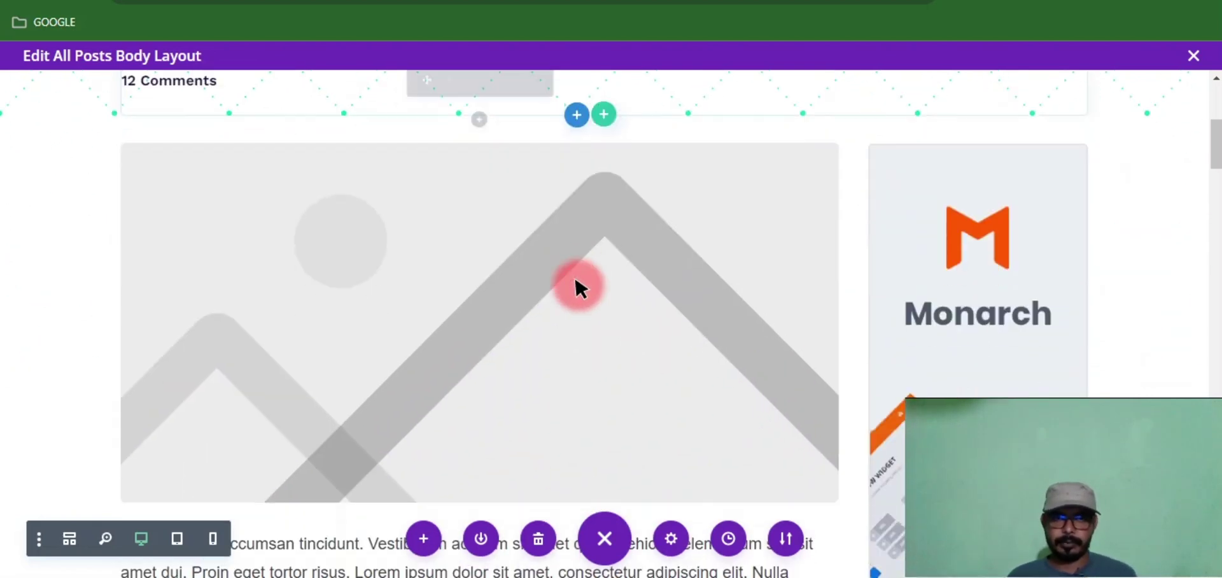
{"action": "scroll", "coordinate": [575, 280], "scroll_direction": "up", "scroll_amount": 2}
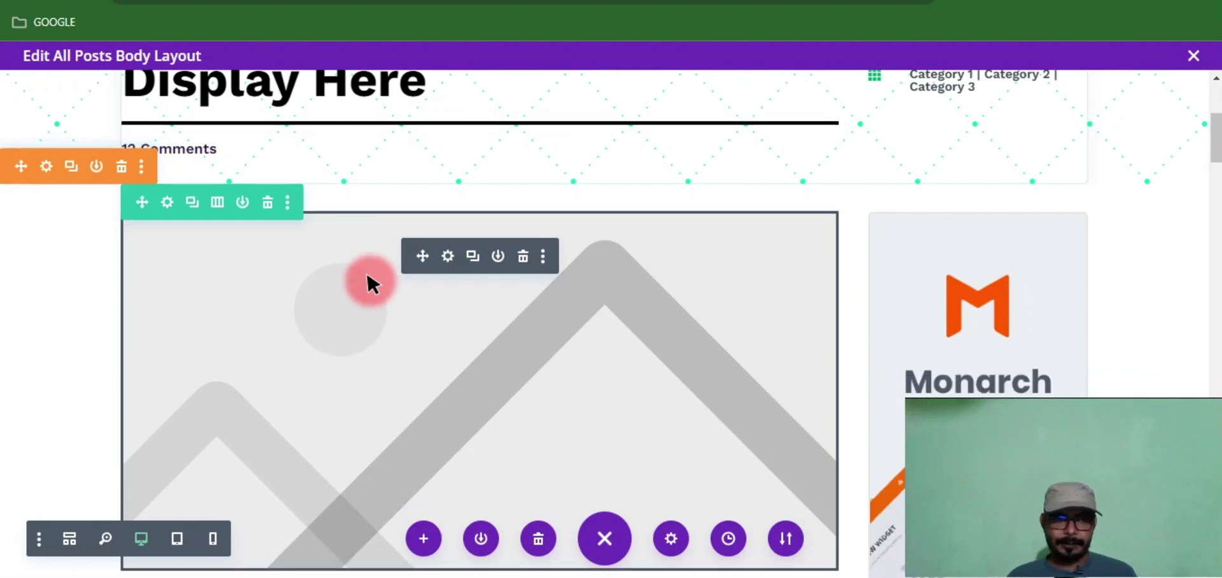
{"action": "scroll", "coordinate": [367, 280], "scroll_direction": "down", "scroll_amount": 1}
{"action": "scroll", "coordinate": [370, 273], "scroll_direction": "down", "scroll_amount": 3}
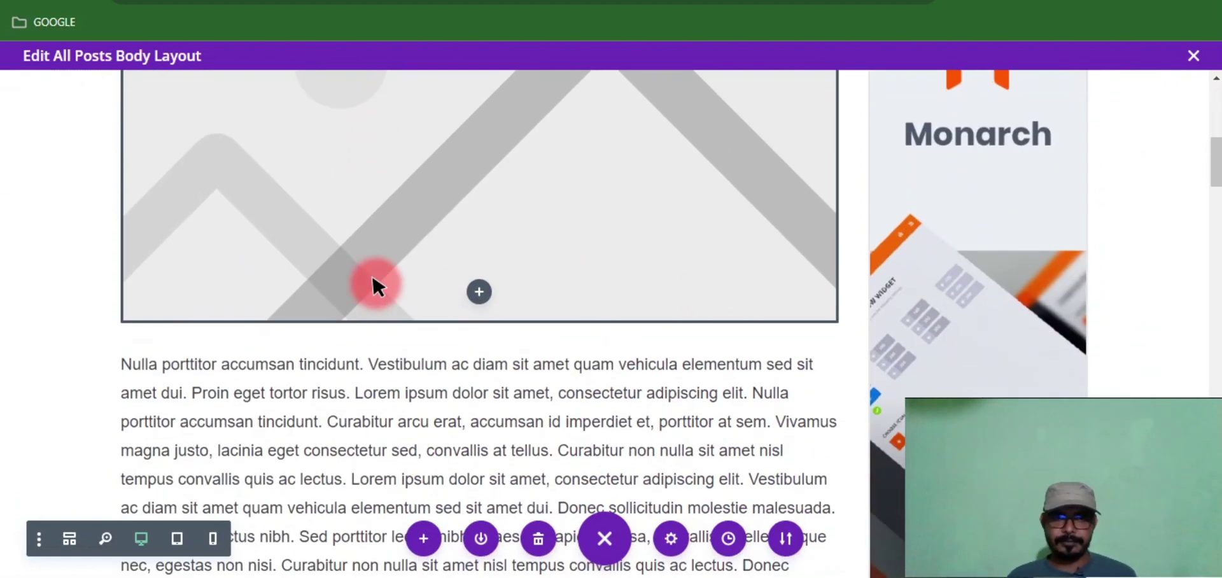
{"action": "scroll", "coordinate": [373, 273], "scroll_direction": "up", "scroll_amount": 4}
{"action": "scroll", "coordinate": [375, 278], "scroll_direction": "up", "scroll_amount": 1}
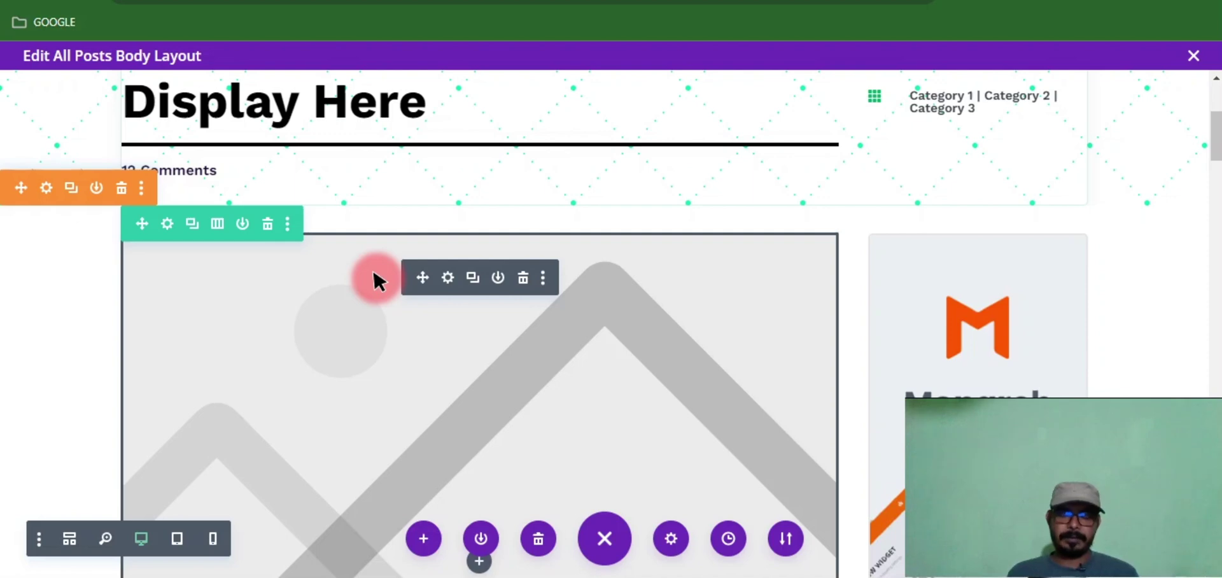
{"action": "scroll", "coordinate": [372, 279], "scroll_direction": "down", "scroll_amount": 3}
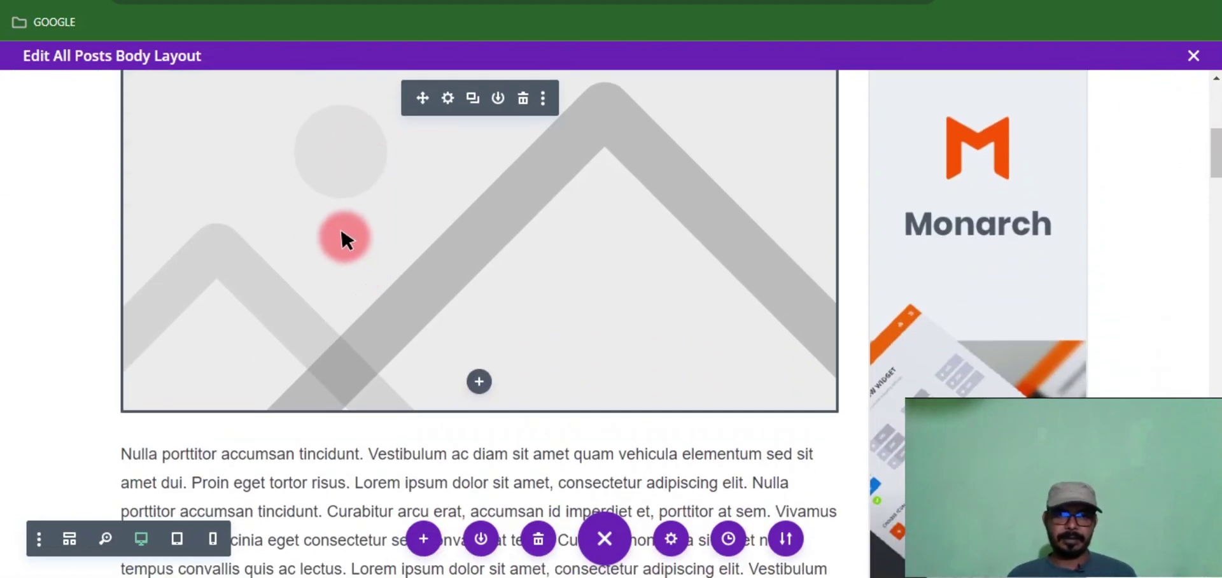
{"action": "scroll", "coordinate": [341, 237], "scroll_direction": "up", "scroll_amount": 1}
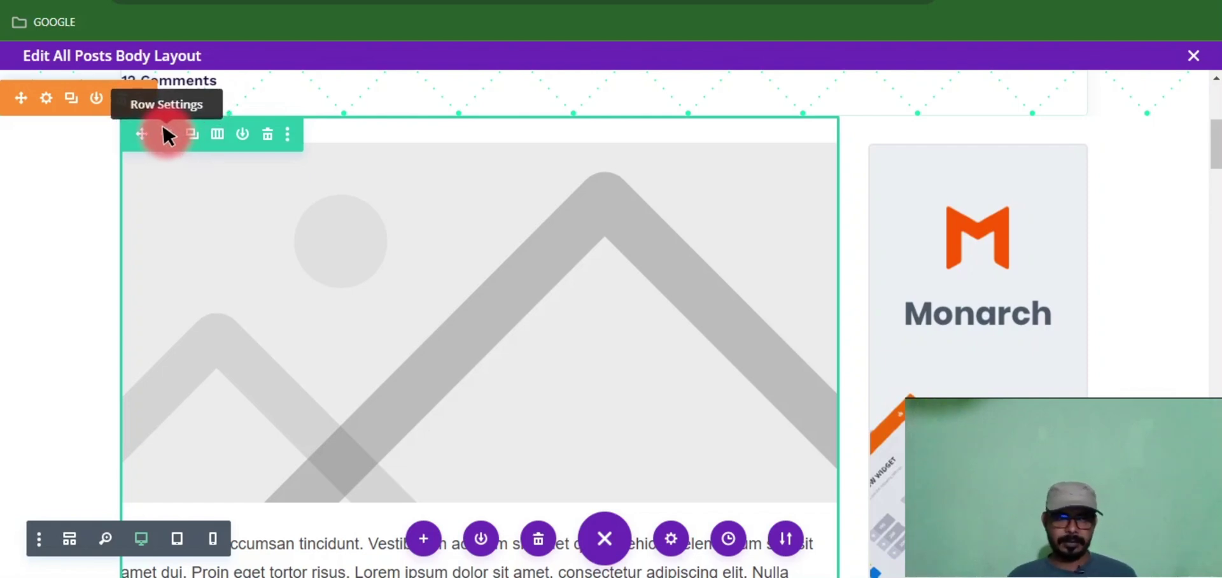
{"action": "scroll", "coordinate": [167, 130], "scroll_direction": "down", "scroll_amount": 4}
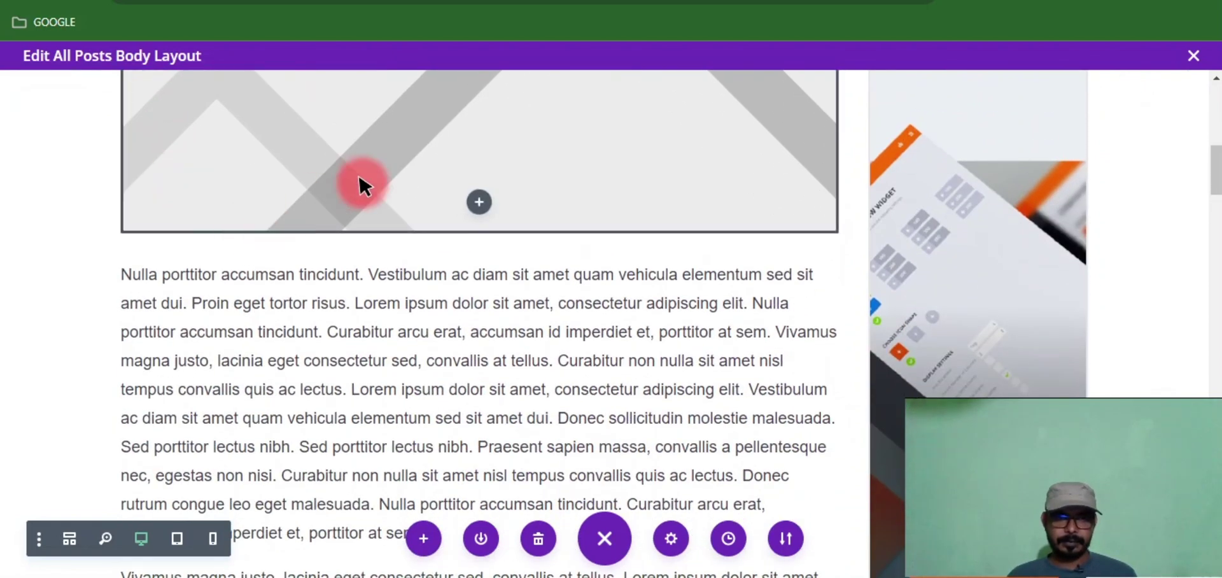
{"action": "scroll", "coordinate": [360, 185], "scroll_direction": "up", "scroll_amount": 4}
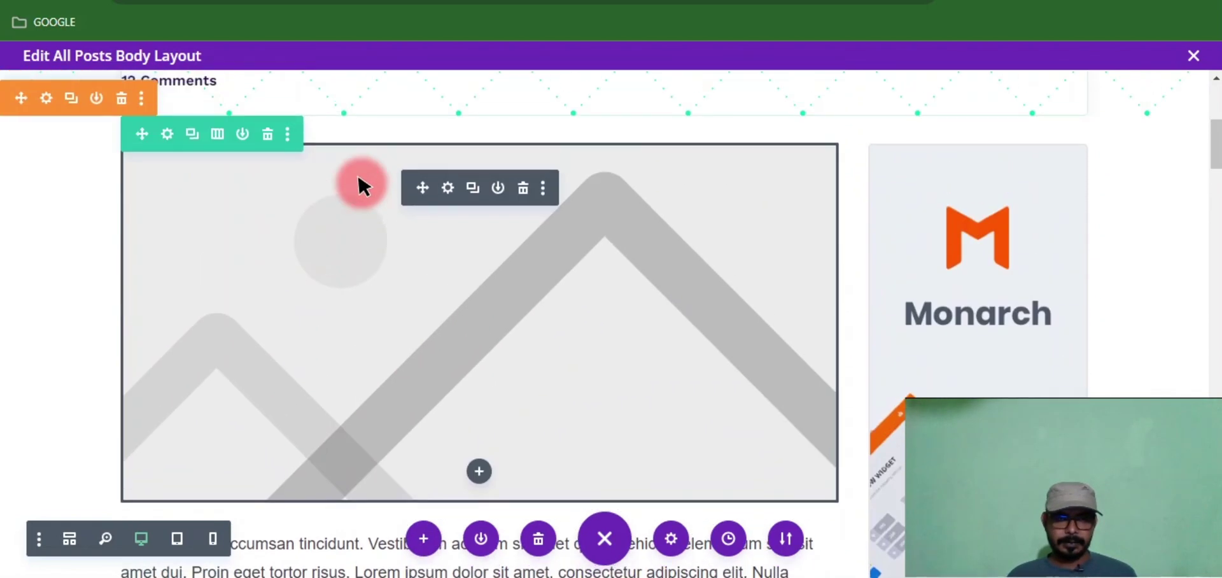
Step: Examine the featured image module's content and border settings, including its rounded corners
{"action": "left_click", "coordinate": [446, 188]}
{"action": "scroll", "coordinate": [404, 238], "scroll_direction": "down", "scroll_amount": 3}
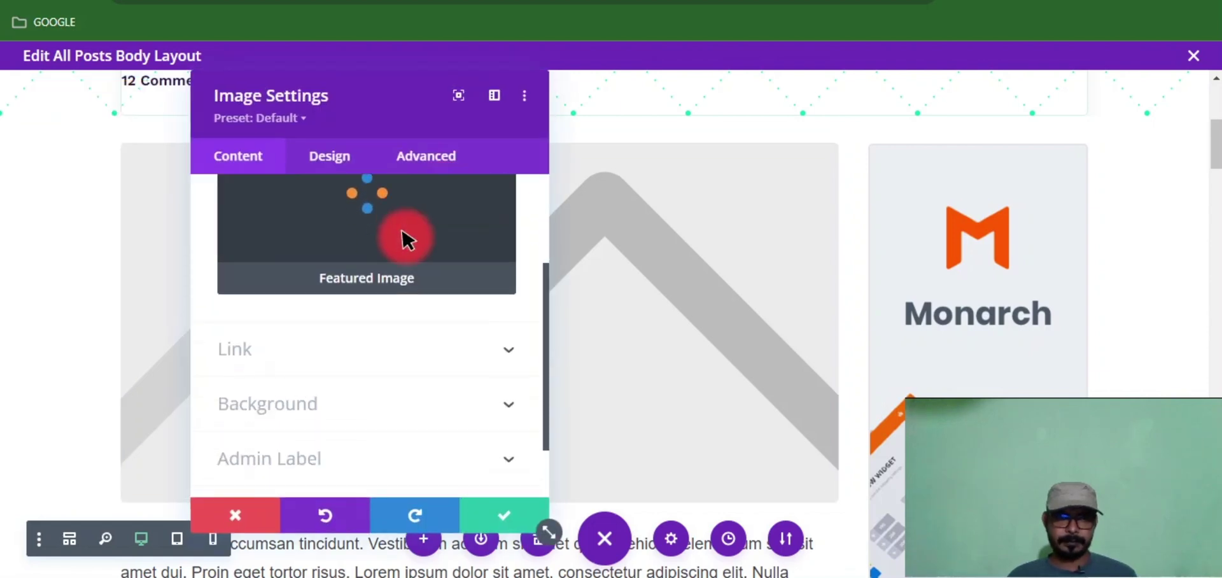
{"action": "left_click", "coordinate": [324, 155]}
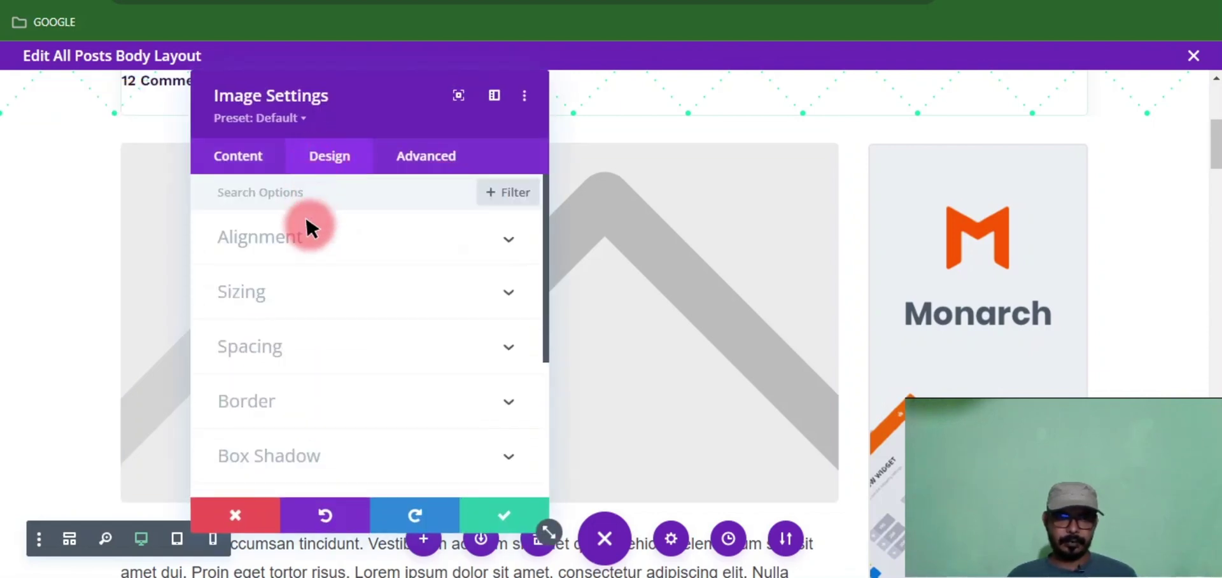
{"action": "scroll", "coordinate": [349, 320], "scroll_direction": "down", "scroll_amount": 2}
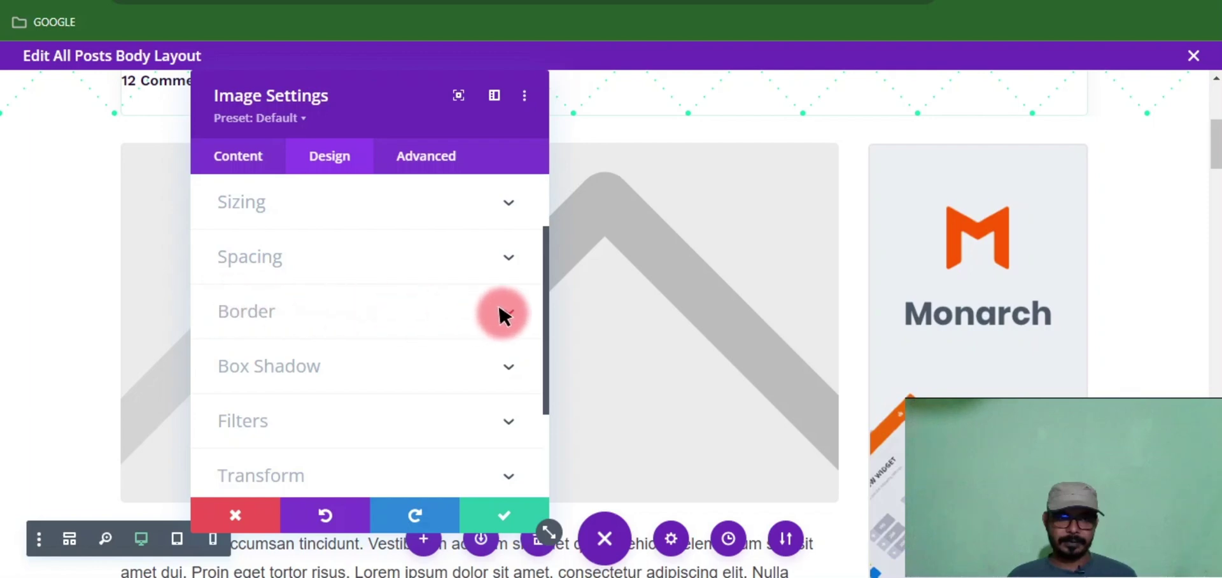
{"action": "left_click", "coordinate": [405, 304]}
{"action": "scroll", "coordinate": [319, 273], "scroll_direction": "down", "scroll_amount": 2}
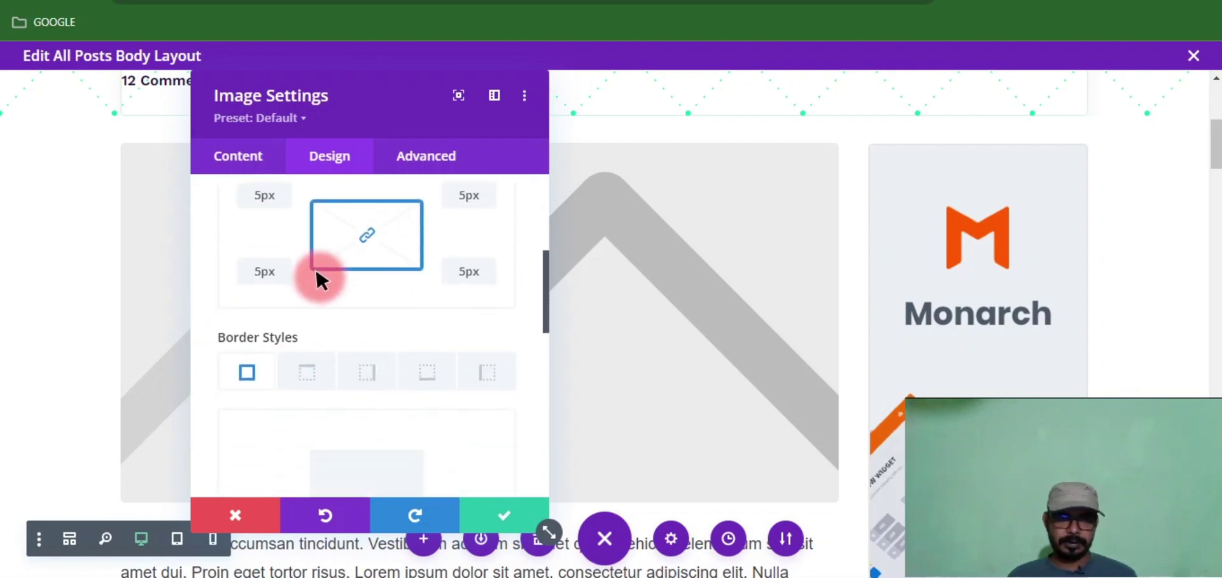
{"action": "left_click", "coordinate": [245, 154]}
{"action": "left_click", "coordinate": [332, 155]}
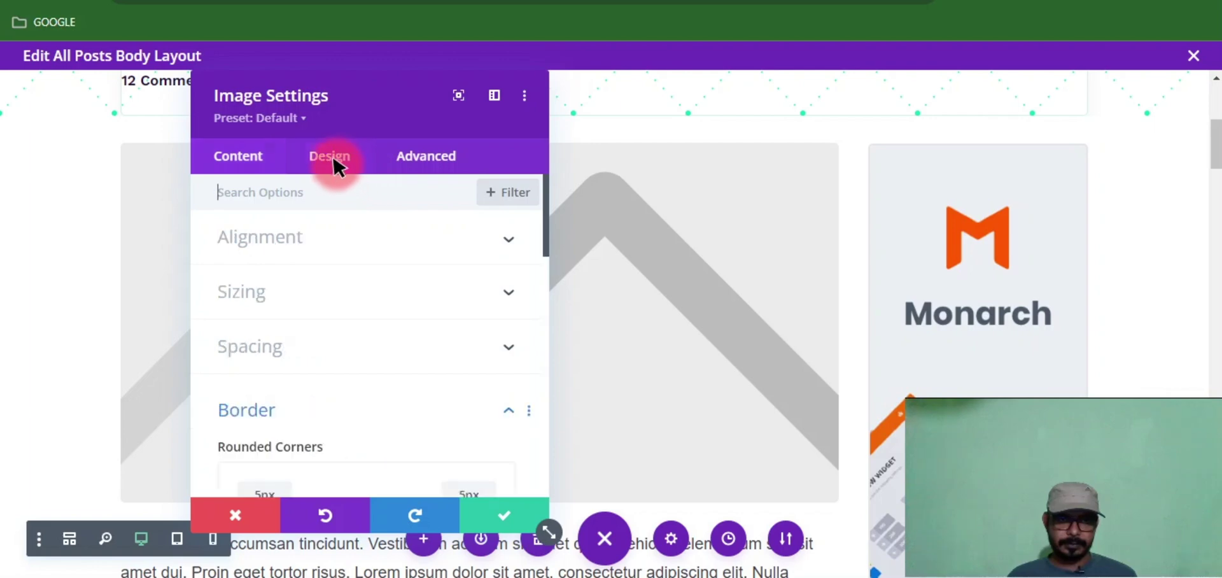
Step: Apply the box shadow preset with a soft shadow along the lower edge to the featured image
{"action": "scroll", "coordinate": [420, 311], "scroll_direction": "down", "scroll_amount": 3}
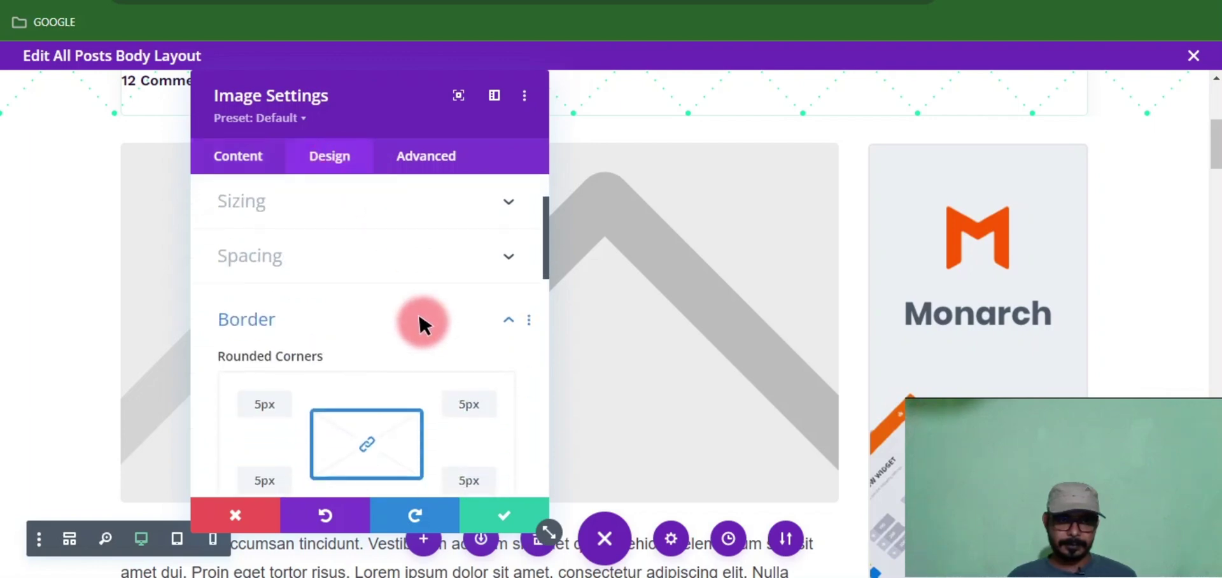
{"action": "left_click", "coordinate": [412, 210]}
{"action": "left_click", "coordinate": [430, 279]}
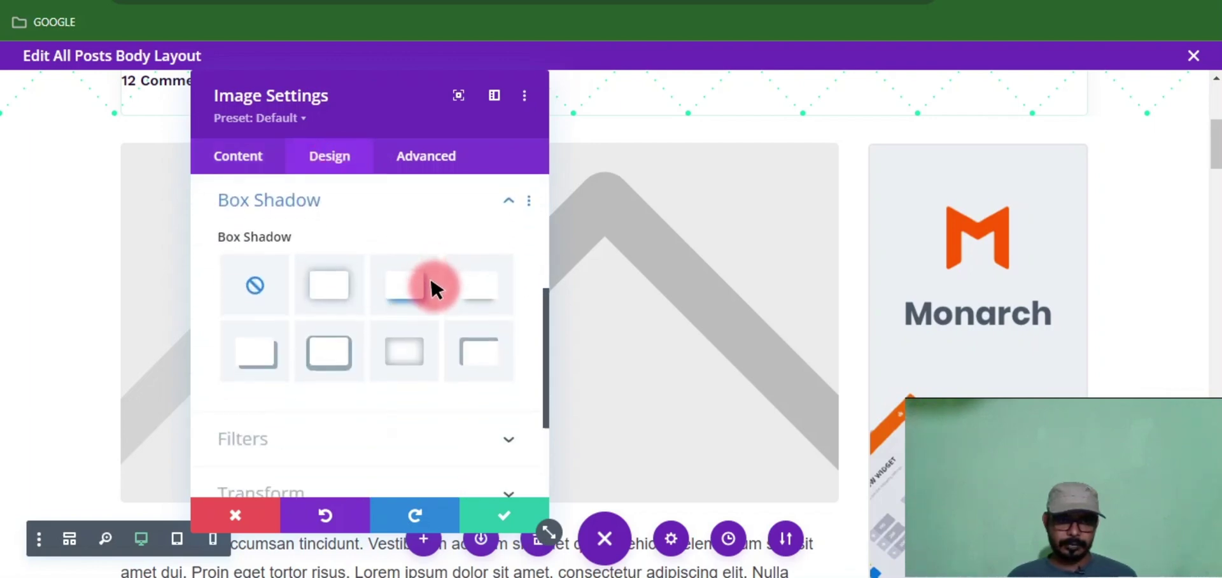
{"action": "left_click", "coordinate": [474, 284]}
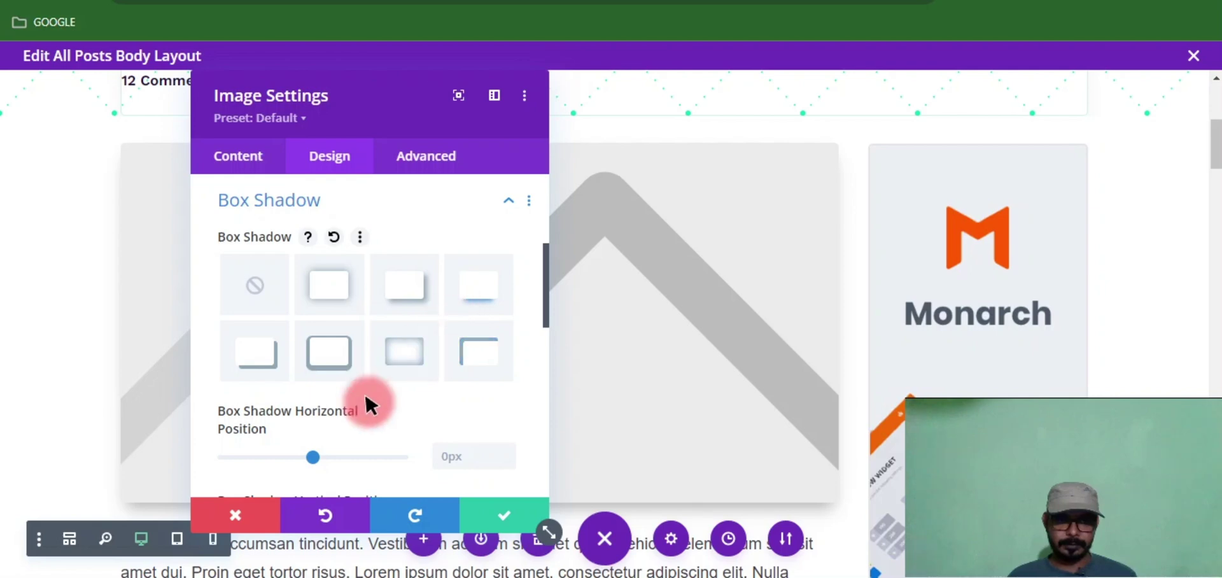
Step: Set the featured image's shadow colour to rgba(0,0,0,0.16) by adjusting its opacity, and save the image settings
{"action": "scroll", "coordinate": [365, 389], "scroll_direction": "down", "scroll_amount": 2}
{"action": "left_click", "coordinate": [326, 360]}
{"action": "scroll", "coordinate": [369, 341], "scroll_direction": "up", "scroll_amount": 2}
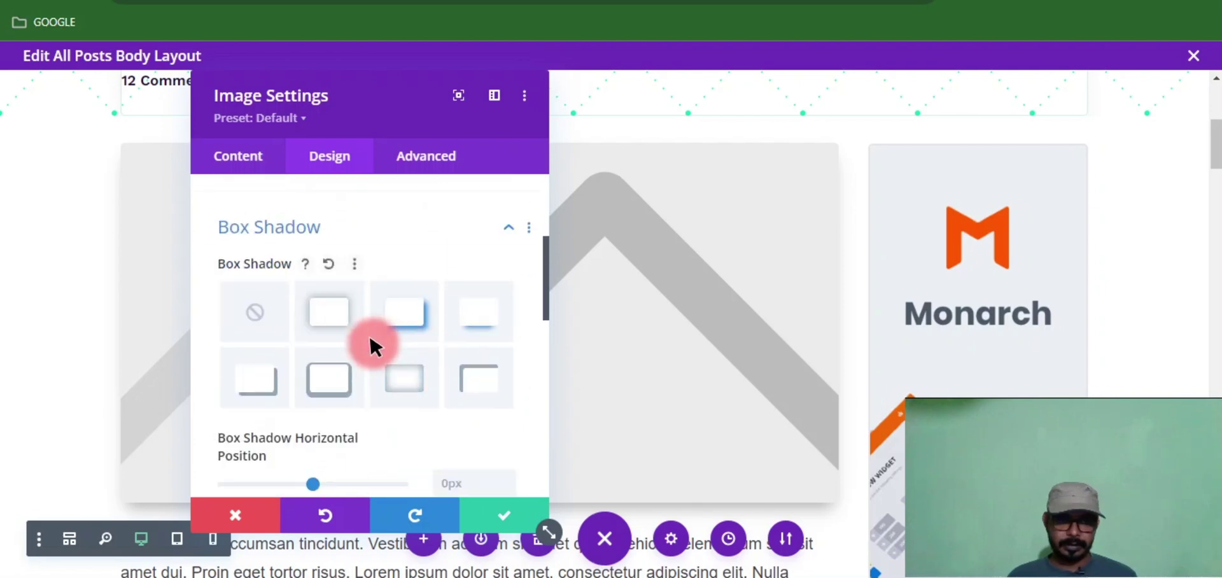
{"action": "scroll", "coordinate": [369, 340], "scroll_direction": "down", "scroll_amount": 5}
{"action": "scroll", "coordinate": [370, 340], "scroll_direction": "down", "scroll_amount": 3}
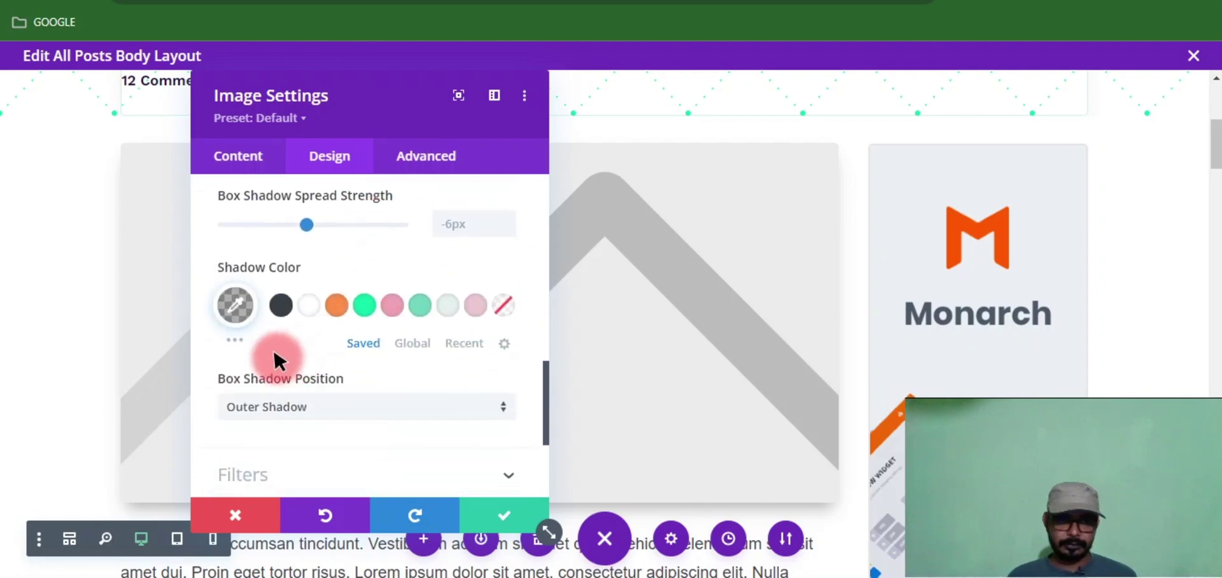
{"action": "left_click", "coordinate": [238, 299]}
{"action": "left_click", "coordinate": [495, 385]}
{"action": "left_click_drag", "start_coordinate": [495, 384], "coordinate": [491, 409]}
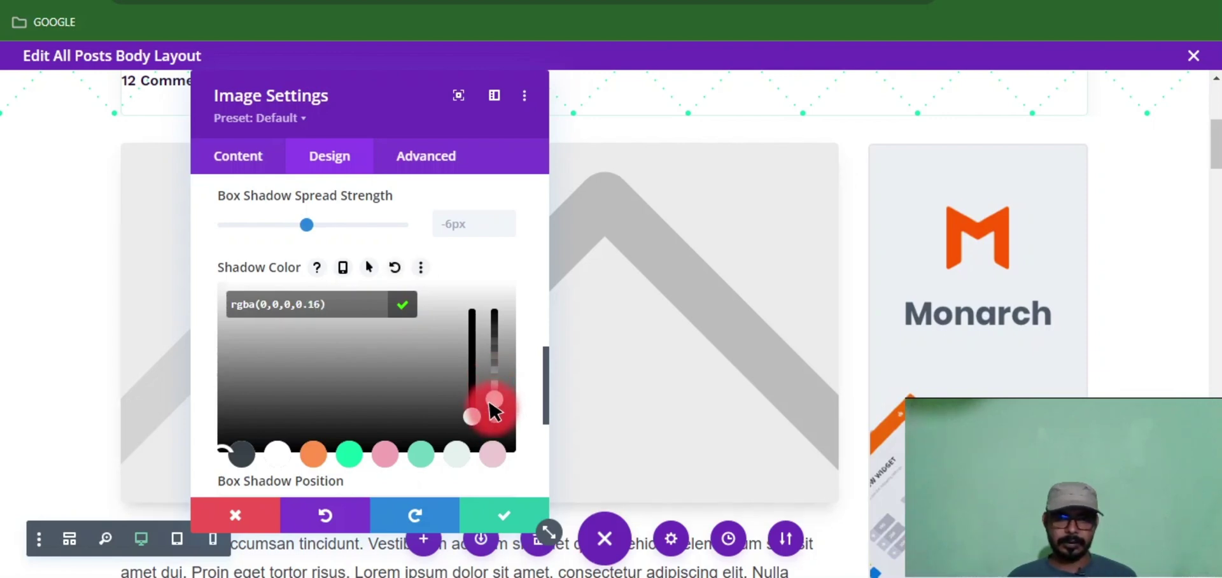
{"action": "left_click", "coordinate": [495, 508]}
{"action": "left_click", "coordinate": [495, 508]}
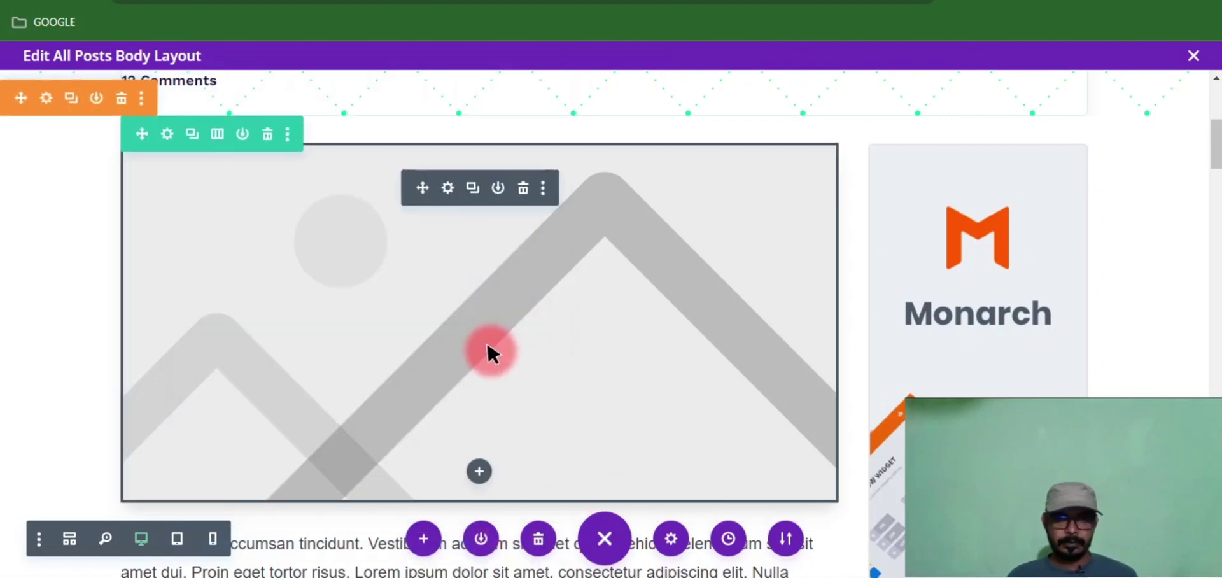
{"action": "scroll", "coordinate": [487, 344], "scroll_direction": "down", "scroll_amount": 3}
{"action": "scroll", "coordinate": [318, 210], "scroll_direction": "up", "scroll_amount": 3}
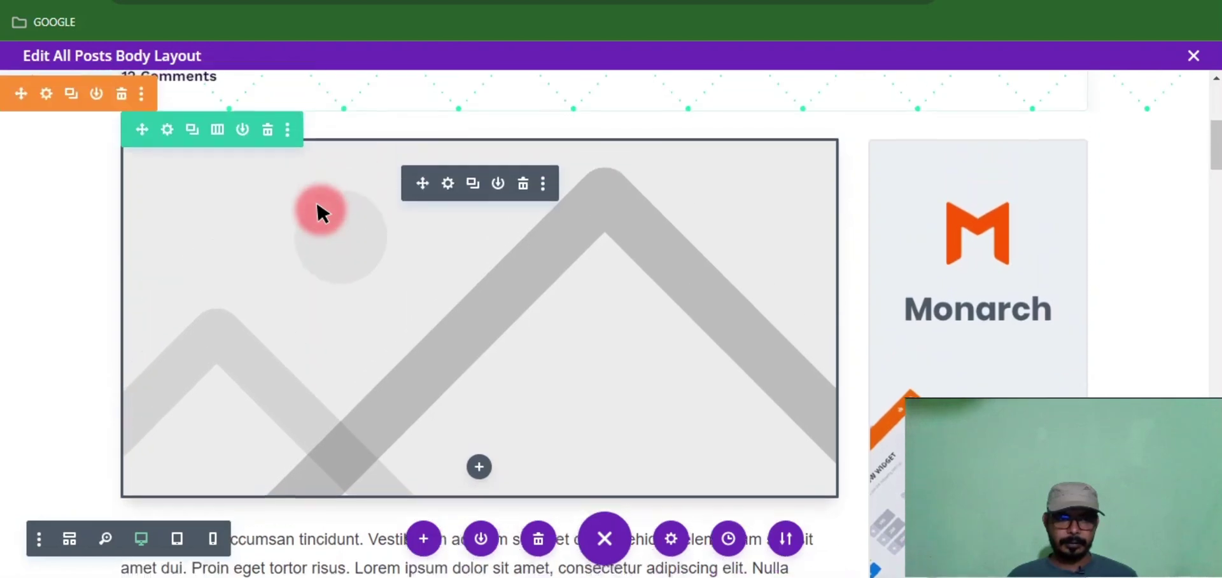
{"action": "left_click", "coordinate": [445, 186]}
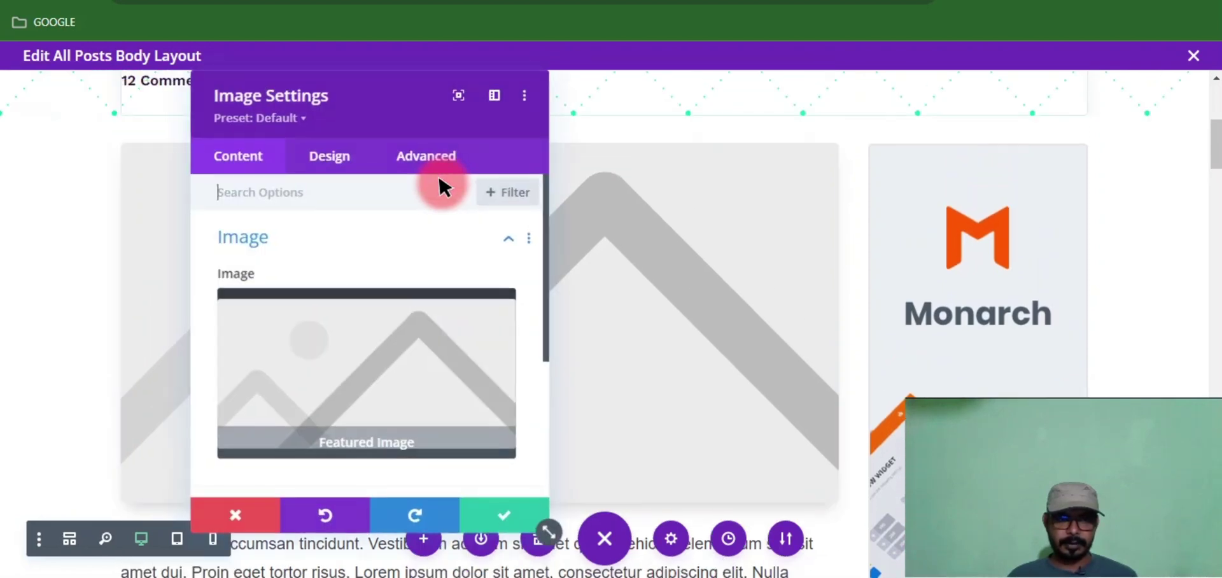
{"action": "scroll", "coordinate": [357, 311], "scroll_direction": "down", "scroll_amount": 3}
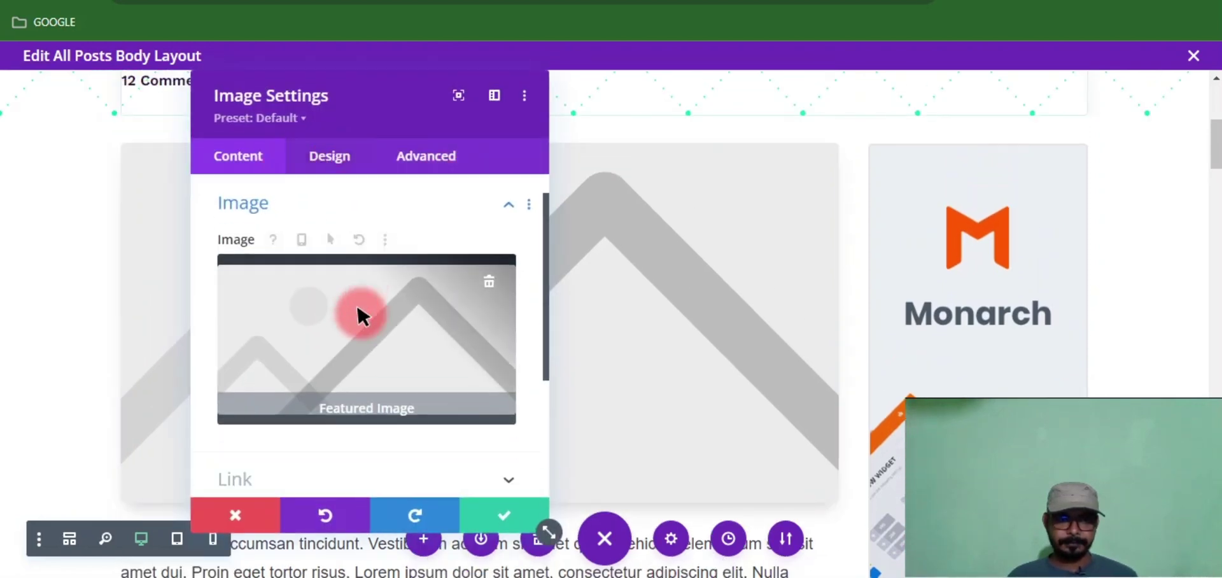
{"action": "scroll", "coordinate": [353, 296], "scroll_direction": "up", "scroll_amount": 3}
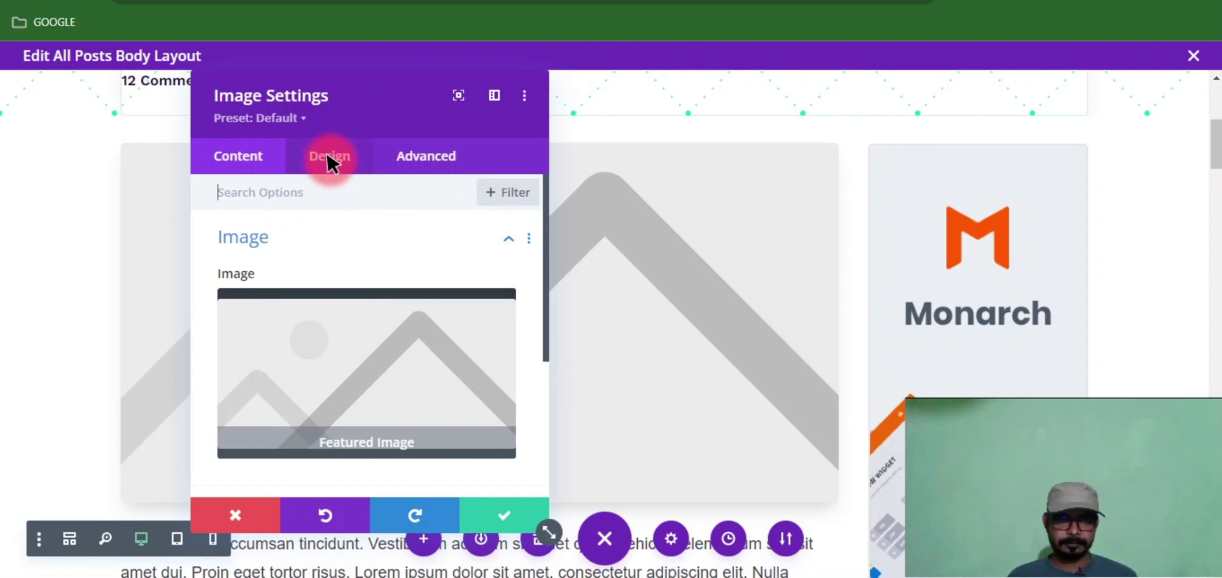
{"action": "left_click", "coordinate": [328, 155]}
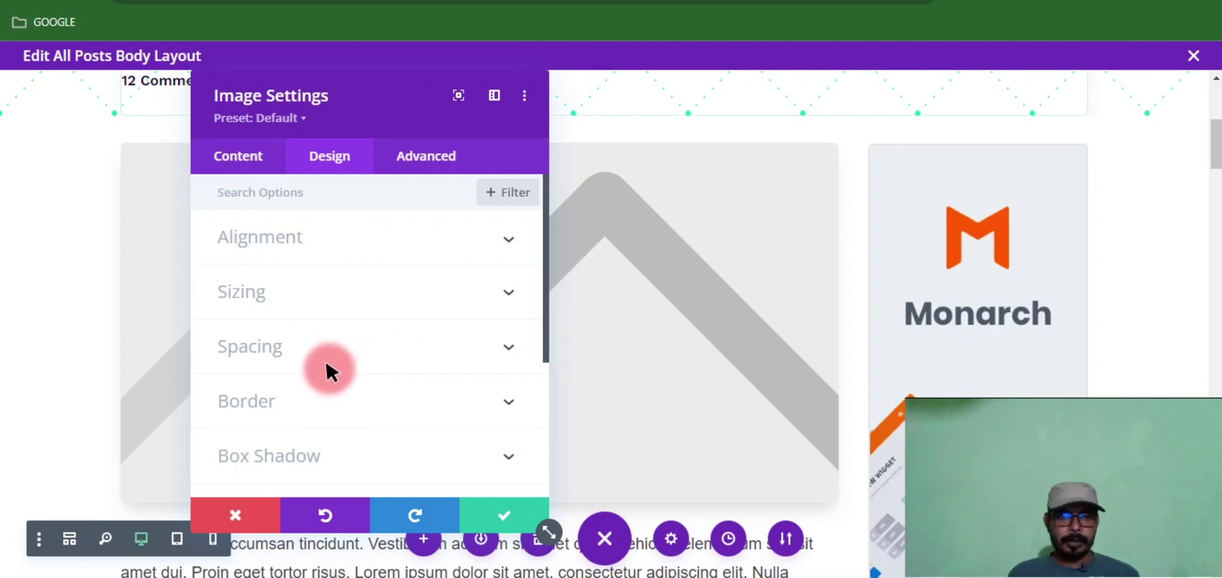
{"action": "left_click", "coordinate": [445, 399]}
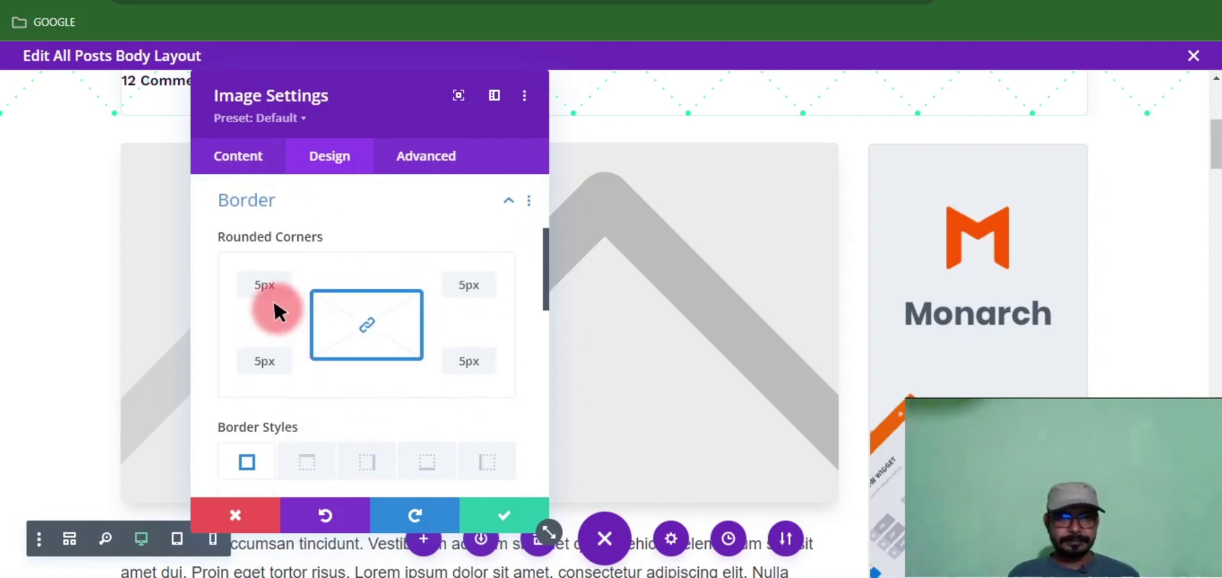
{"action": "scroll", "coordinate": [275, 300], "scroll_direction": "down", "scroll_amount": 4}
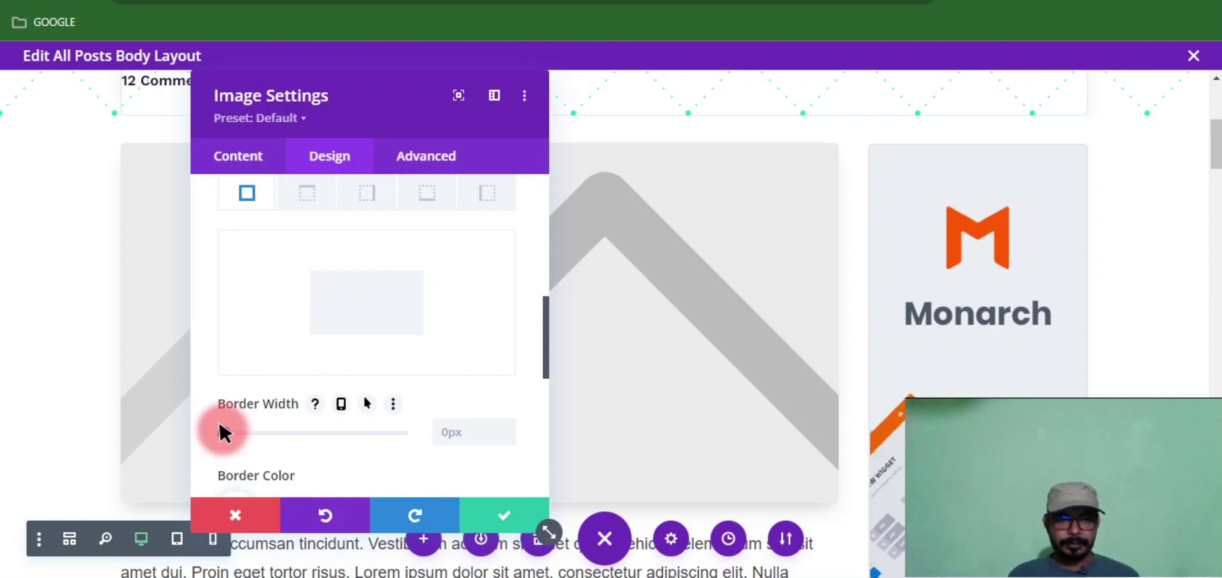
{"action": "left_click_drag", "start_coordinate": [220, 424], "coordinate": [225, 425]}
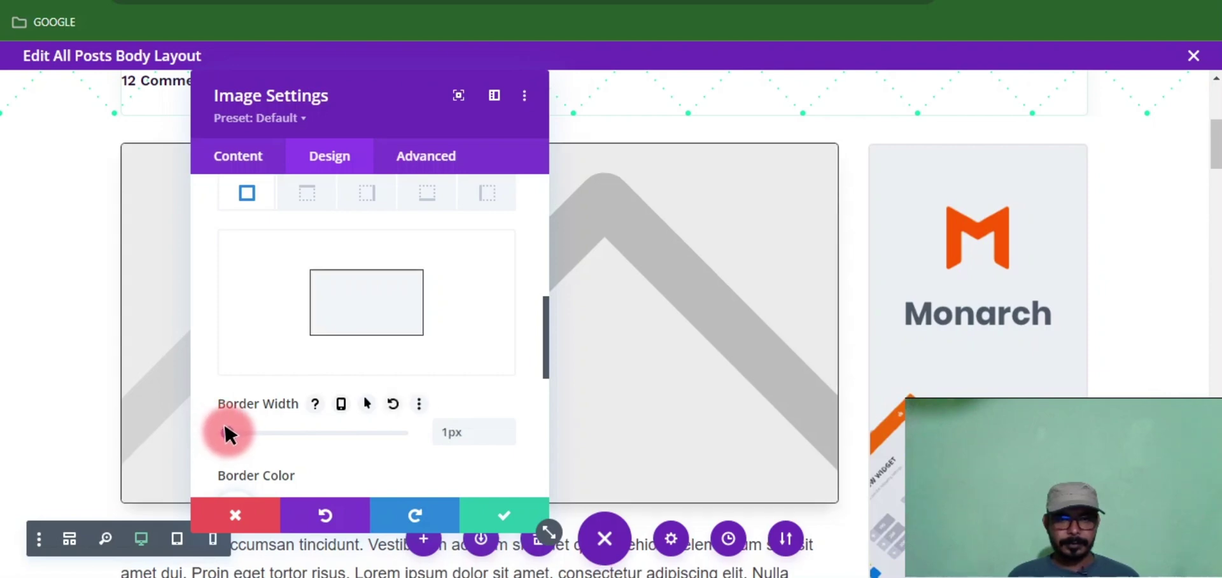
{"action": "scroll", "coordinate": [300, 423], "scroll_direction": "down", "scroll_amount": 4}
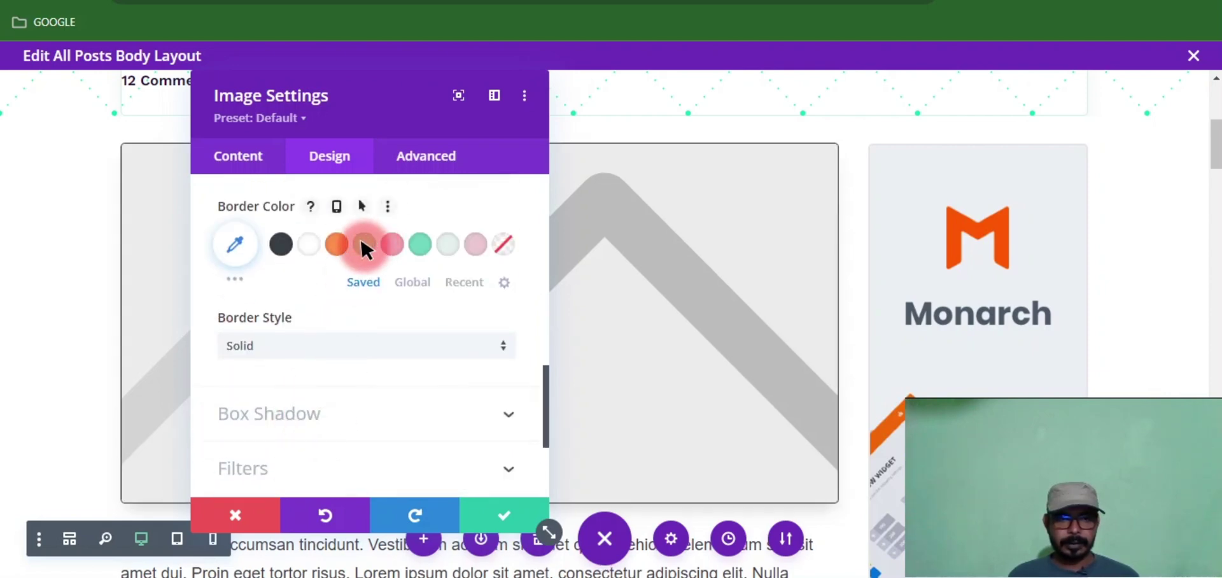
{"action": "left_click", "coordinate": [361, 241]}
{"action": "scroll", "coordinate": [338, 325], "scroll_direction": "down", "scroll_amount": 3}
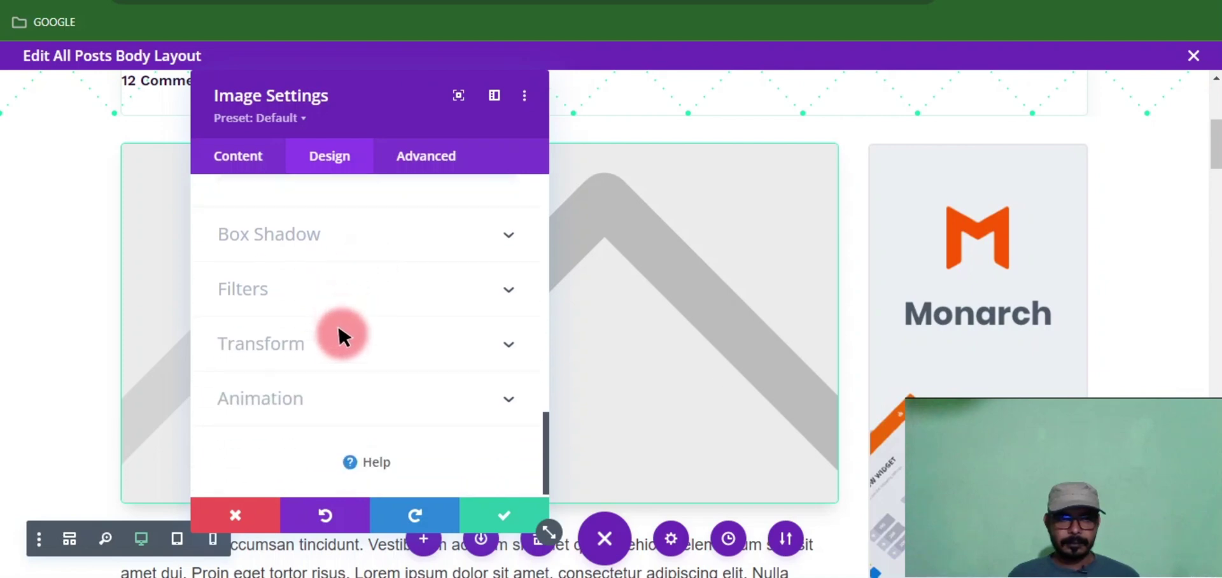
{"action": "scroll", "coordinate": [267, 292], "scroll_direction": "up", "scroll_amount": 3}
{"action": "left_click", "coordinate": [256, 243]}
{"action": "left_click", "coordinate": [247, 235]}
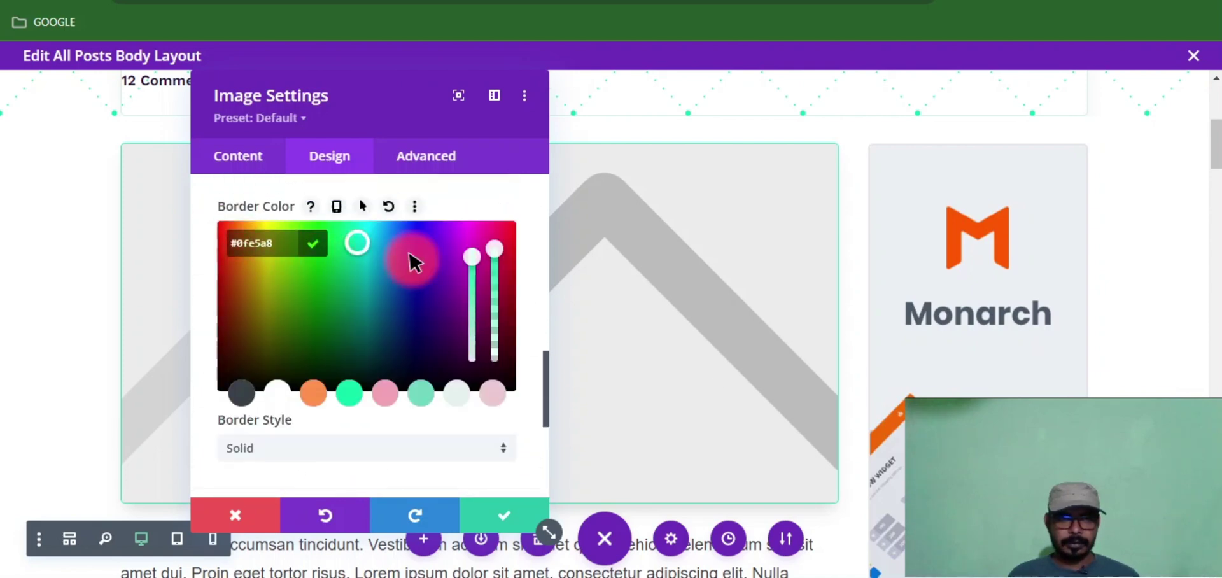
{"action": "left_click_drag", "start_coordinate": [491, 246], "coordinate": [487, 344]}
{"action": "left_click", "coordinate": [493, 351]}
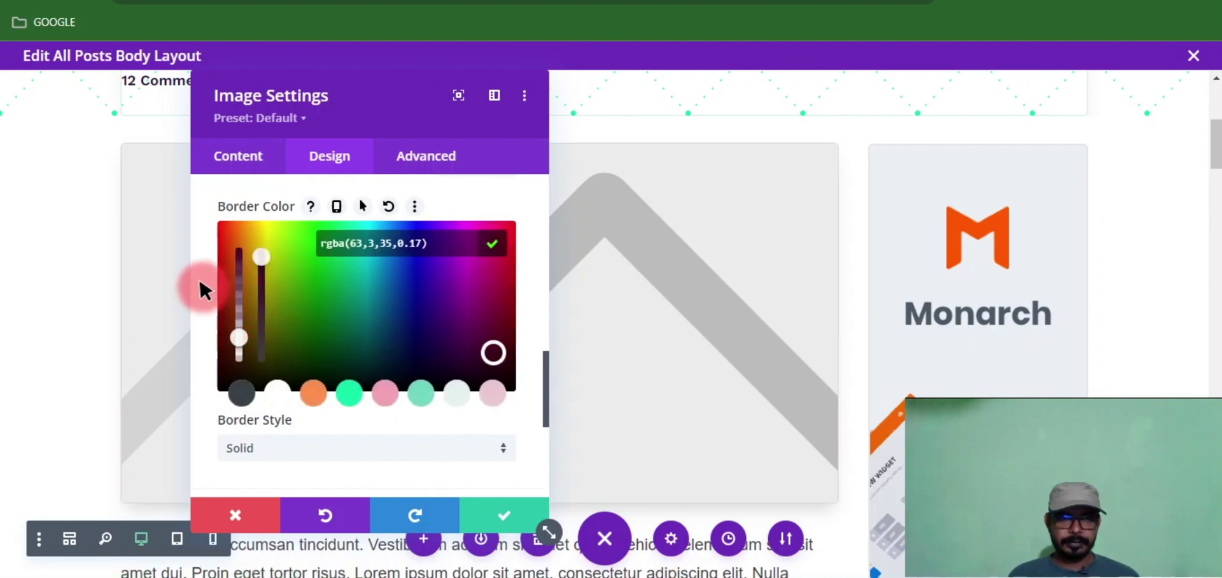
{"action": "left_click", "coordinate": [248, 507]}
Step: Set the border width of the featured image module to 1px
{"action": "scroll", "coordinate": [453, 353], "scroll_direction": "down", "scroll_amount": 3}
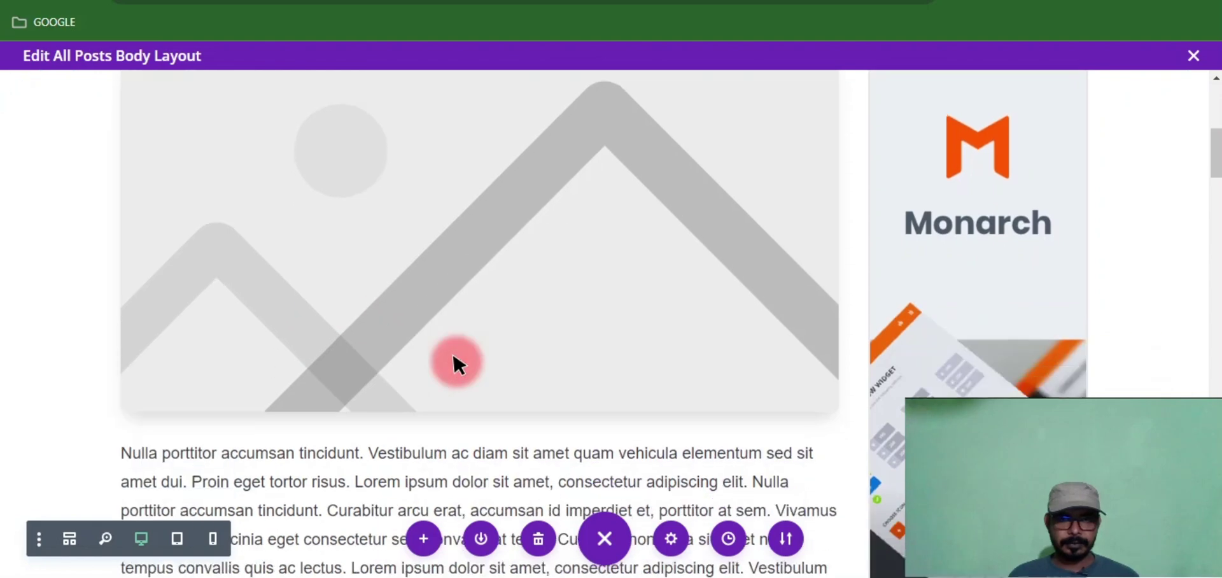
{"action": "scroll", "coordinate": [453, 353], "scroll_direction": "up", "scroll_amount": 3}
{"action": "scroll", "coordinate": [454, 353], "scroll_direction": "up", "scroll_amount": 2}
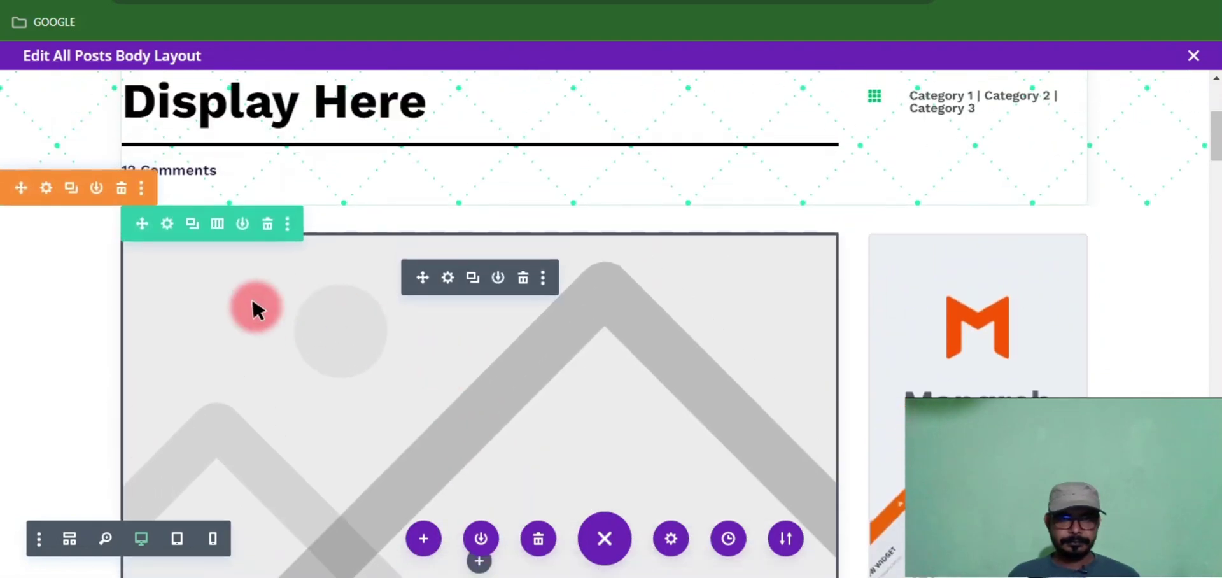
{"action": "left_click", "coordinate": [448, 275]}
{"action": "scroll", "coordinate": [349, 291], "scroll_direction": "down", "scroll_amount": 3}
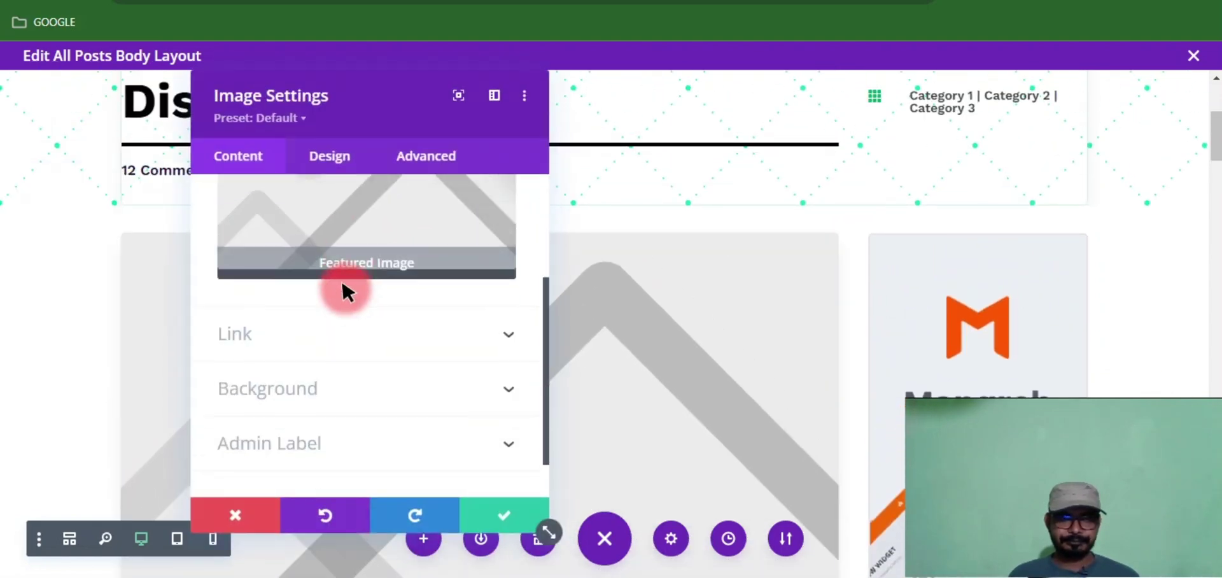
{"action": "left_click", "coordinate": [336, 156]}
{"action": "scroll", "coordinate": [328, 335], "scroll_direction": "down", "scroll_amount": 1}
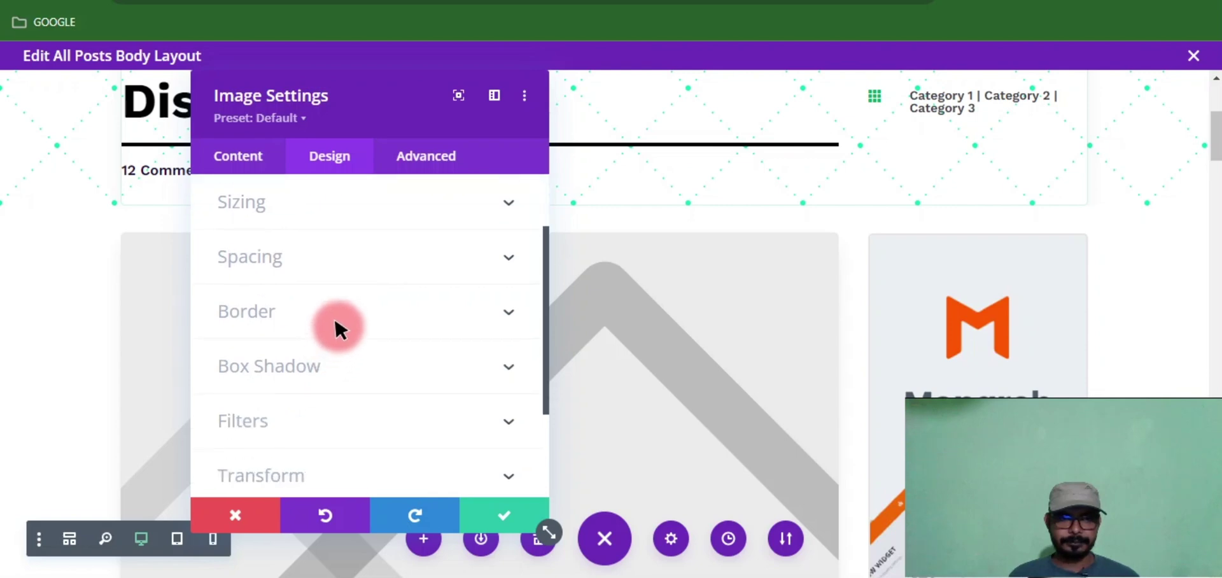
{"action": "left_click", "coordinate": [336, 309]}
{"action": "scroll", "coordinate": [335, 311], "scroll_direction": "down", "scroll_amount": 4}
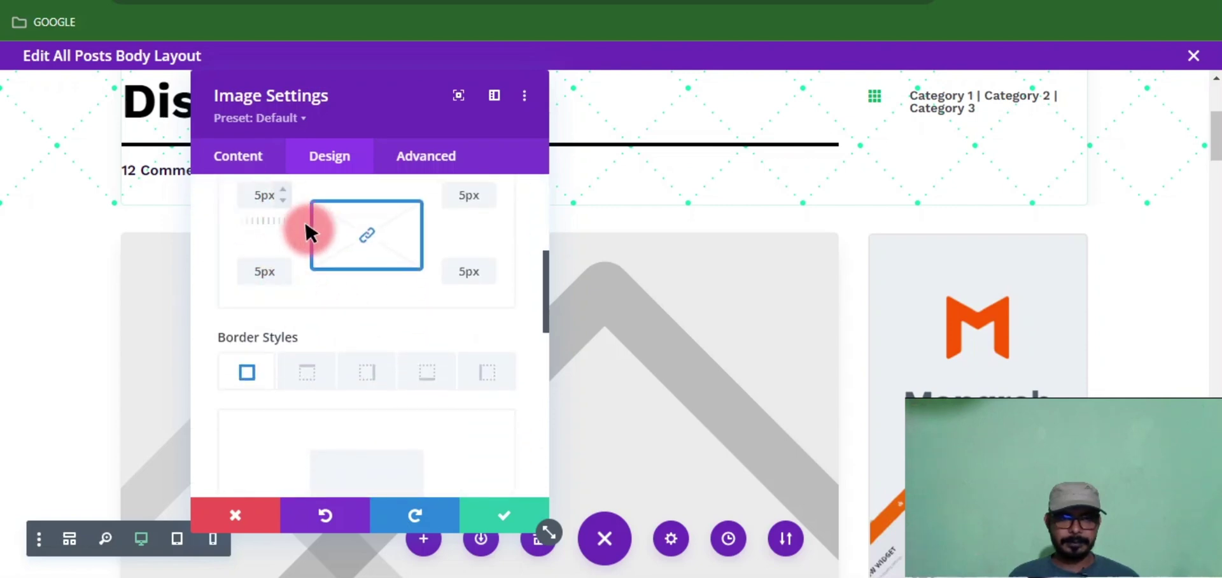
{"action": "scroll", "coordinate": [290, 334], "scroll_direction": "down", "scroll_amount": 3}
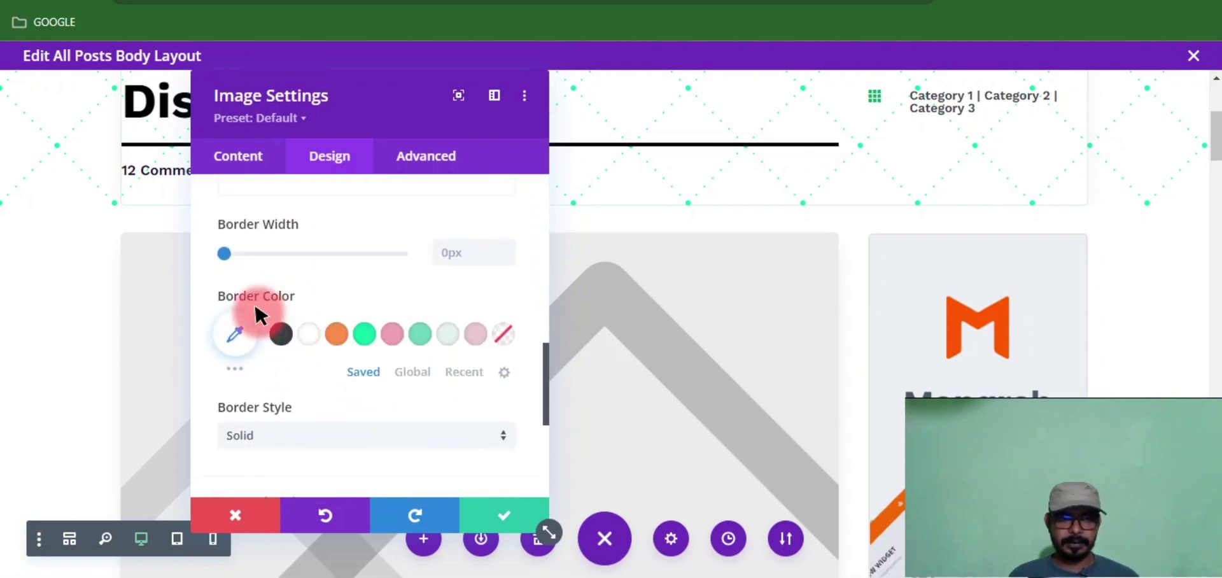
{"action": "left_click", "coordinate": [224, 251]}
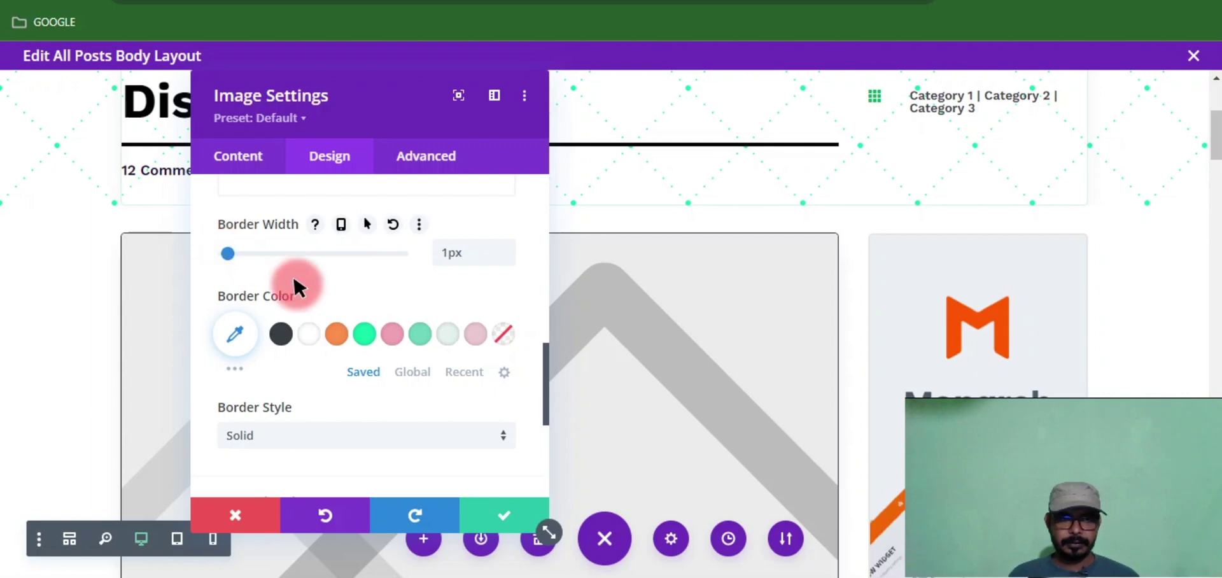
Step: Set the featured image's border colour to the light teal rgba(110,213,190,0.58) by reducing its opacity, and save the image settings
{"action": "scroll", "coordinate": [299, 285], "scroll_direction": "down", "scroll_amount": 3}
{"action": "scroll", "coordinate": [308, 285], "scroll_direction": "up", "scroll_amount": 3}
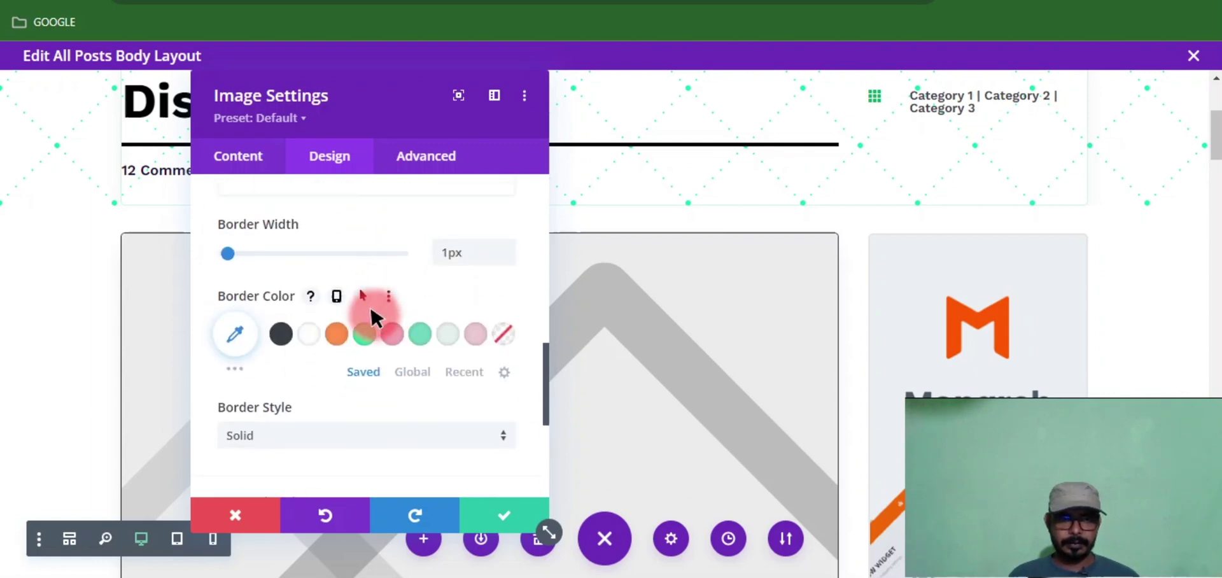
{"action": "left_click", "coordinate": [420, 324]}
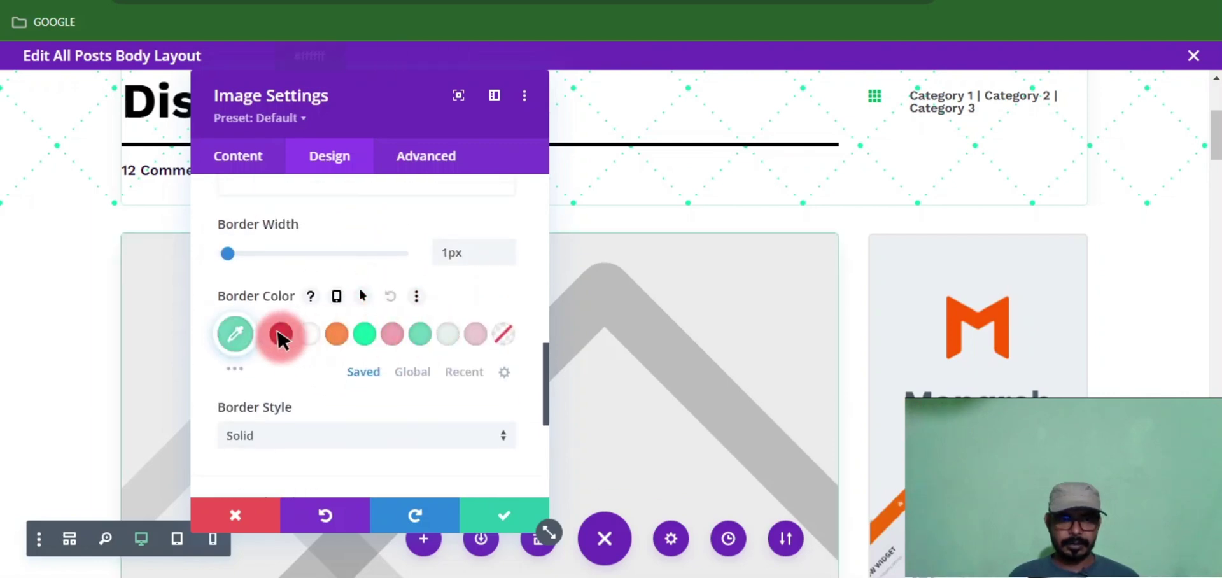
{"action": "left_click", "coordinate": [243, 331]}
{"action": "left_click", "coordinate": [495, 378]}
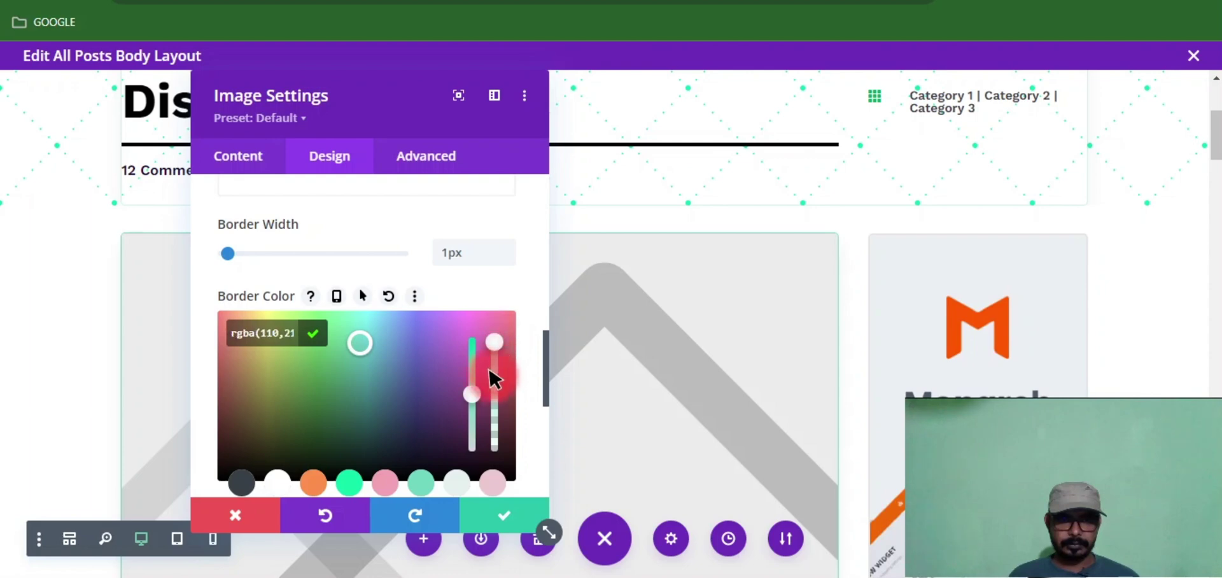
{"action": "mouse_move", "coordinate": [490, 371]}
{"action": "left_mouse_down"}
{"action": "mouse_move", "coordinate": [488, 429]}
{"action": "mouse_move", "coordinate": [488, 385]}
{"action": "left_mouse_up"}
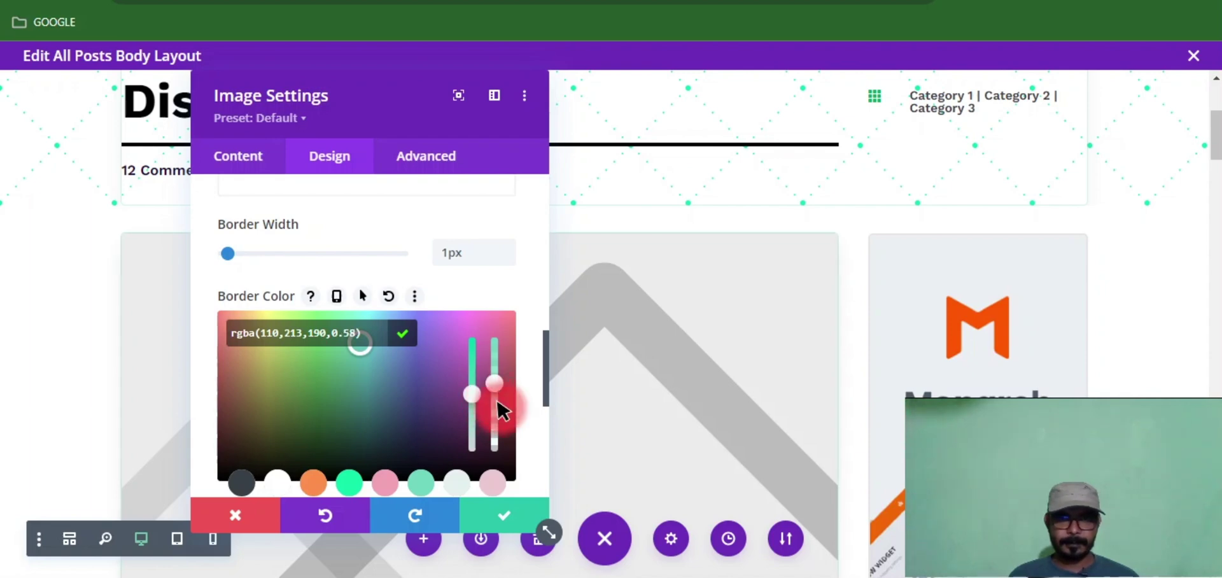
{"action": "left_click", "coordinate": [486, 496]}
{"action": "left_click", "coordinate": [490, 502]}
Step: Delete the placeholder paragraph modules and the green-barred quote module beneath the featured image
{"action": "scroll", "coordinate": [408, 363], "scroll_direction": "down", "scroll_amount": 10}
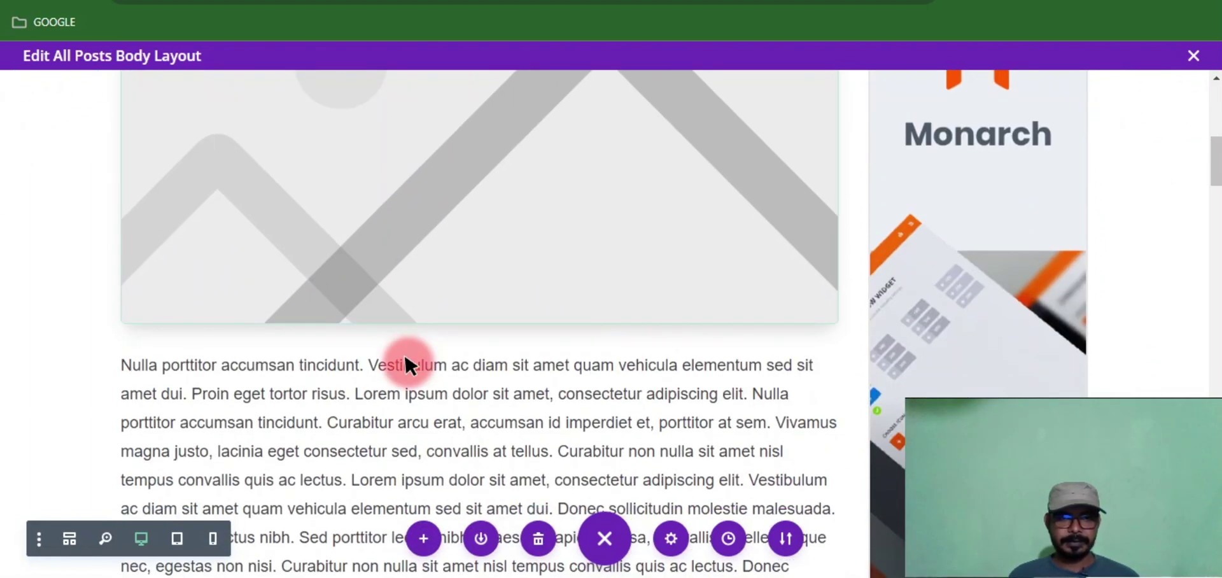
{"action": "scroll", "coordinate": [437, 327], "scroll_direction": "down", "scroll_amount": 8}
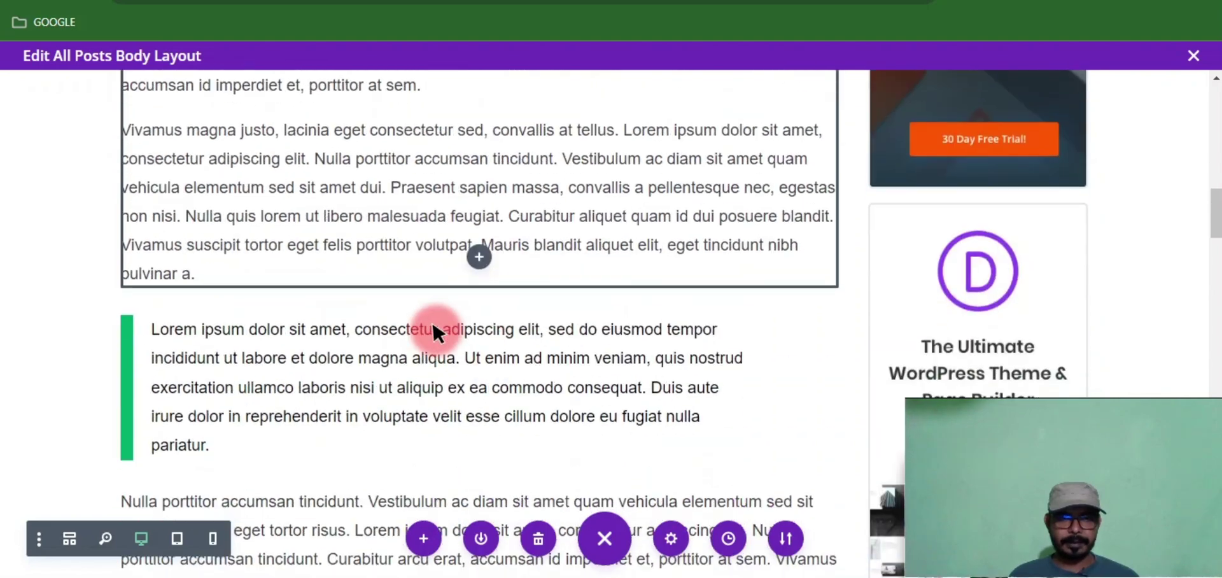
{"action": "scroll", "coordinate": [410, 373], "scroll_direction": "up", "scroll_amount": 9}
{"action": "scroll", "coordinate": [399, 356], "scroll_direction": "up", "scroll_amount": 2}
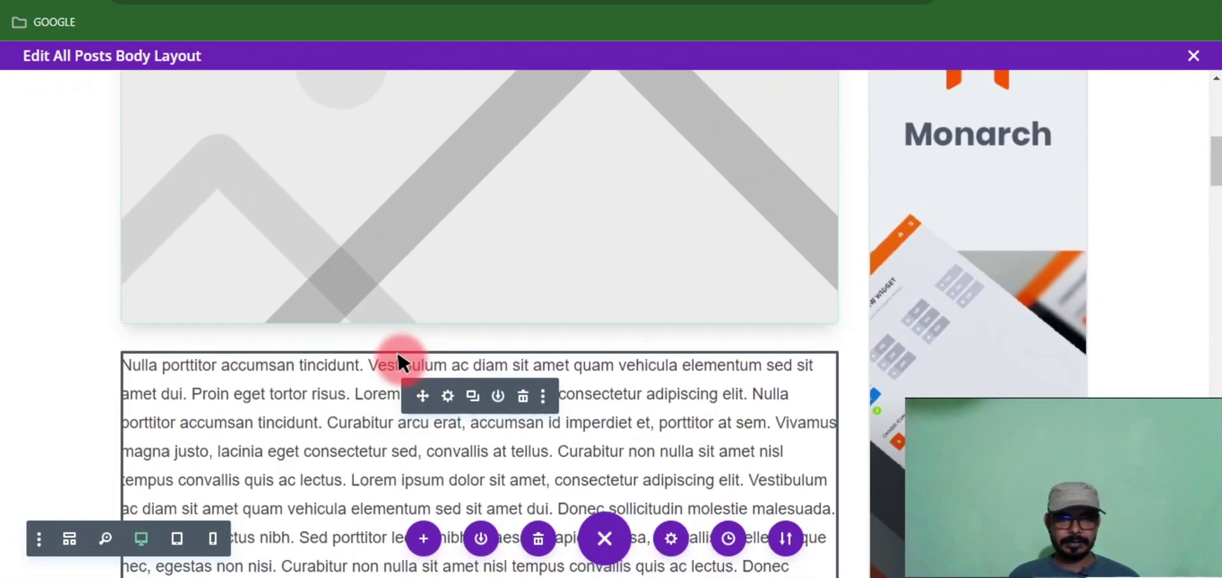
{"action": "left_click", "coordinate": [518, 392]}
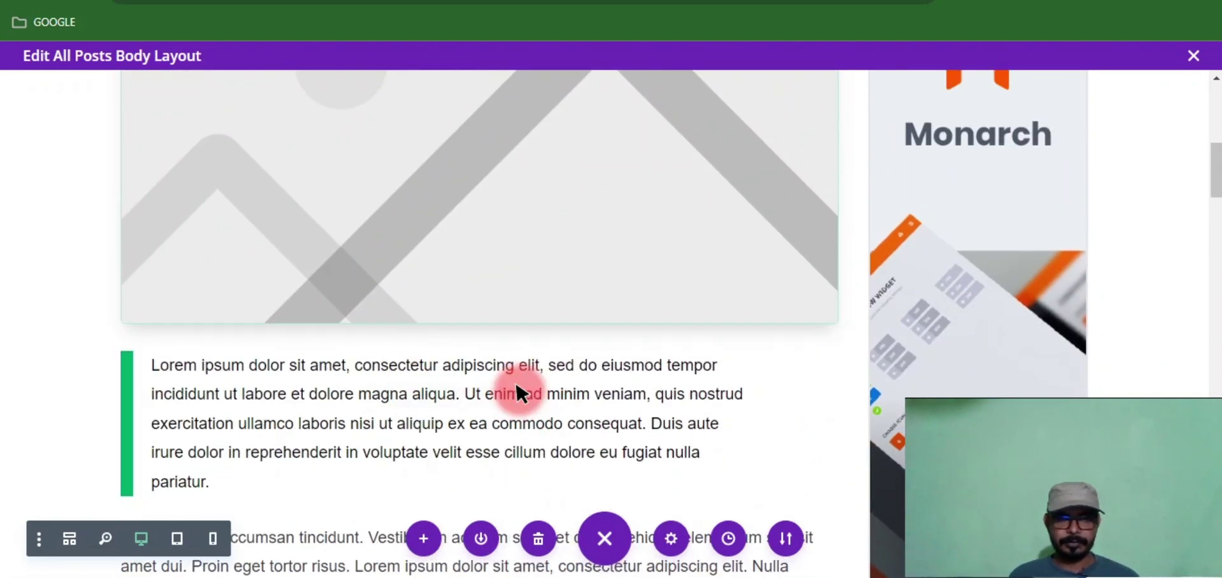
{"action": "left_click", "coordinate": [476, 392]}
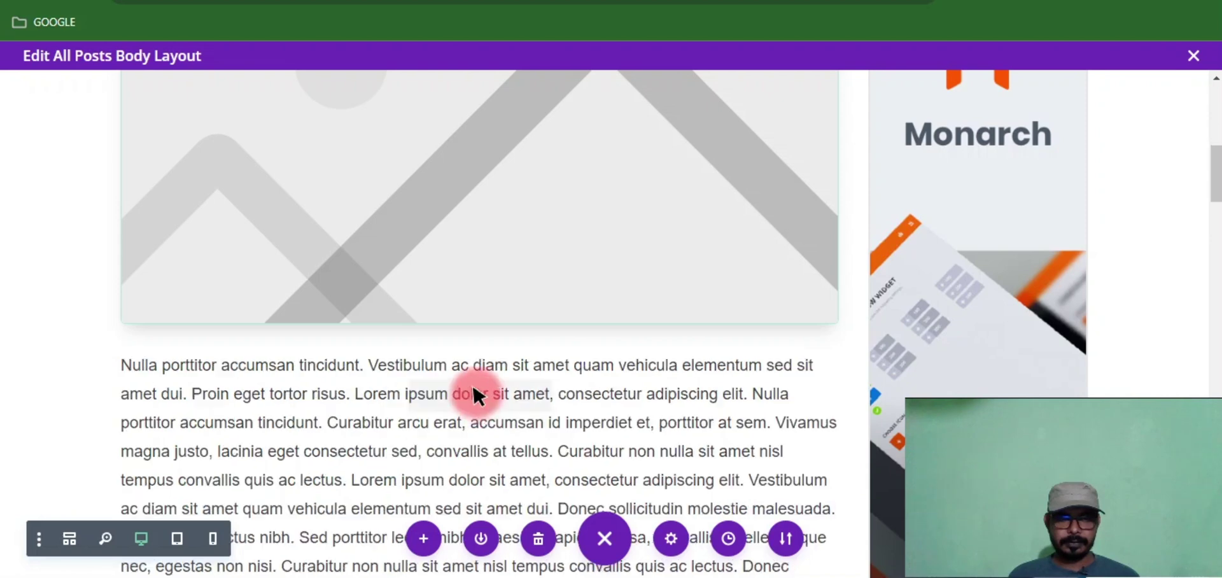
{"action": "left_click", "coordinate": [523, 395]}
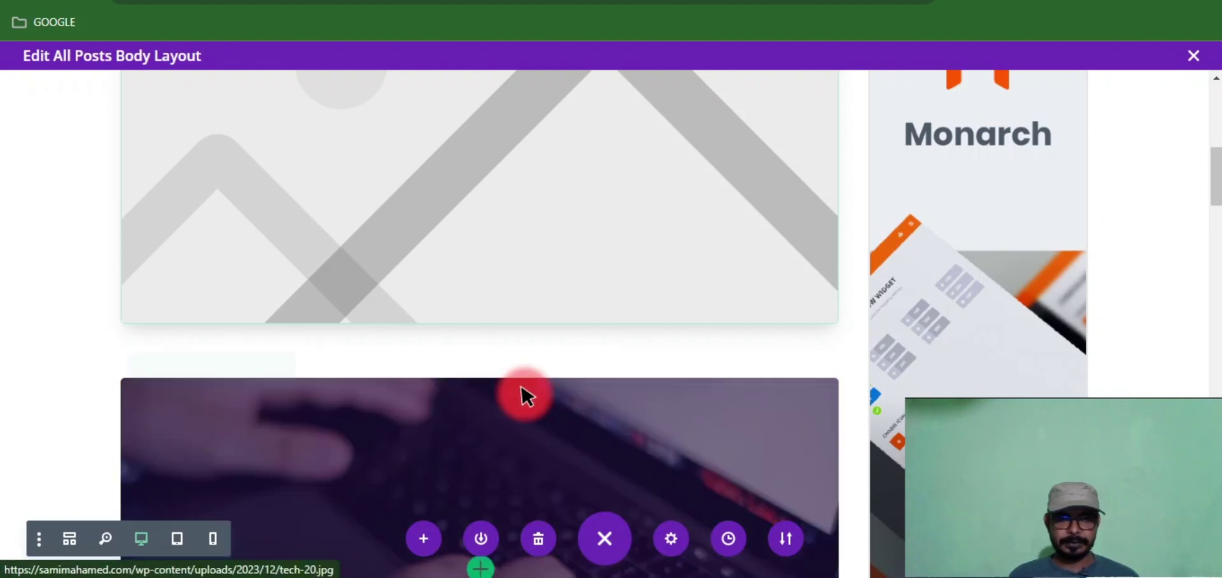
Step: Delete the row with the large laptop photo and the row with the two keyboard photos
{"action": "scroll", "coordinate": [477, 416], "scroll_direction": "down", "scroll_amount": 5}
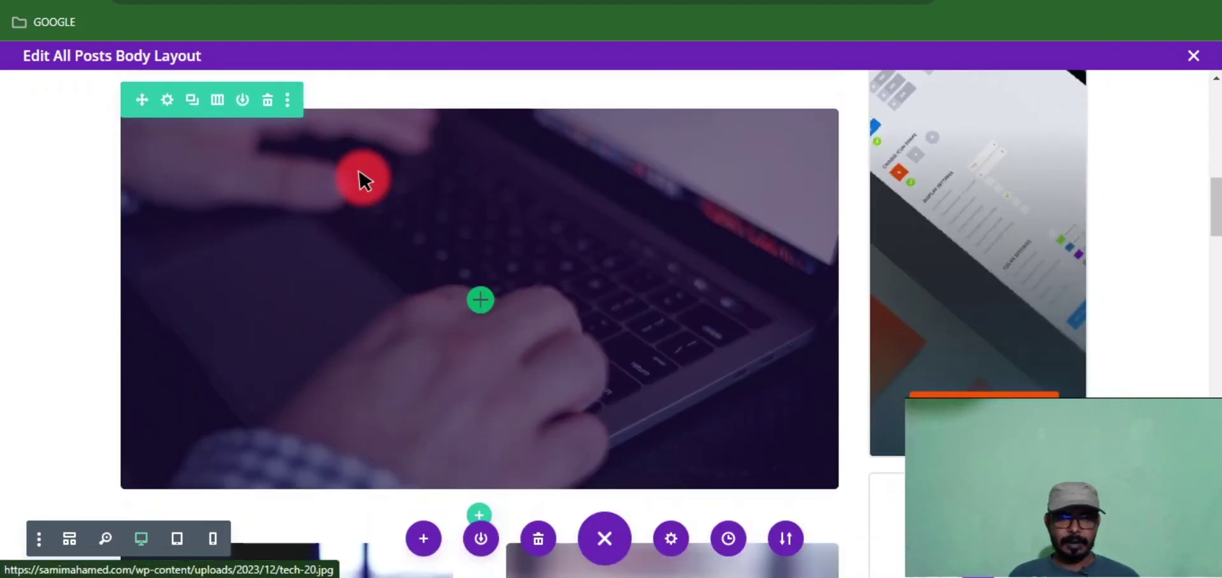
{"action": "left_click", "coordinate": [267, 99]}
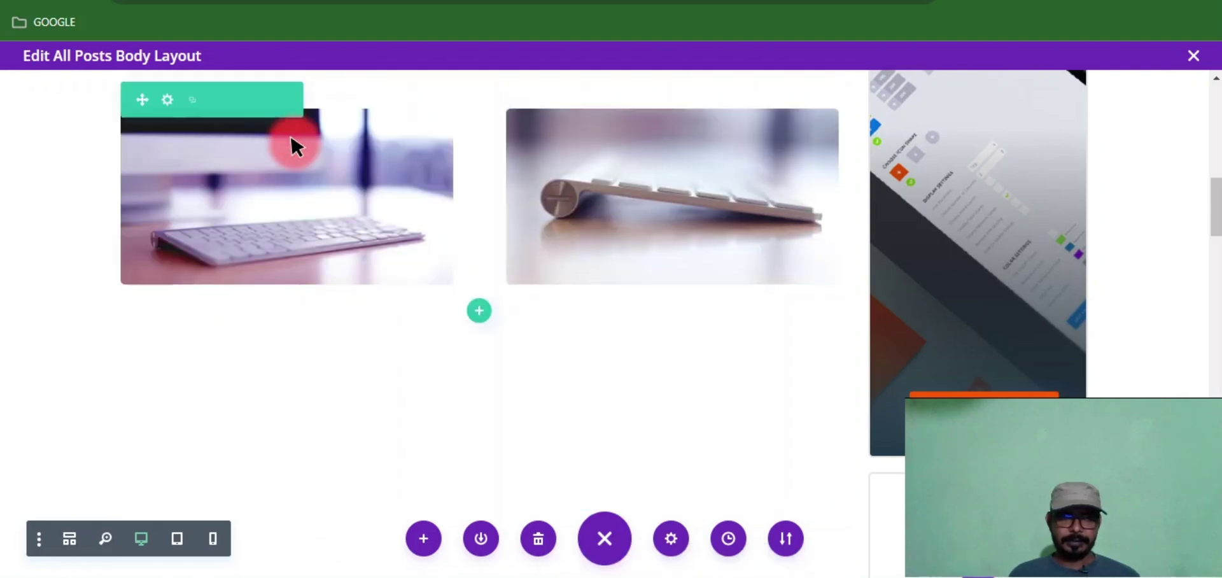
{"action": "left_click", "coordinate": [268, 99]}
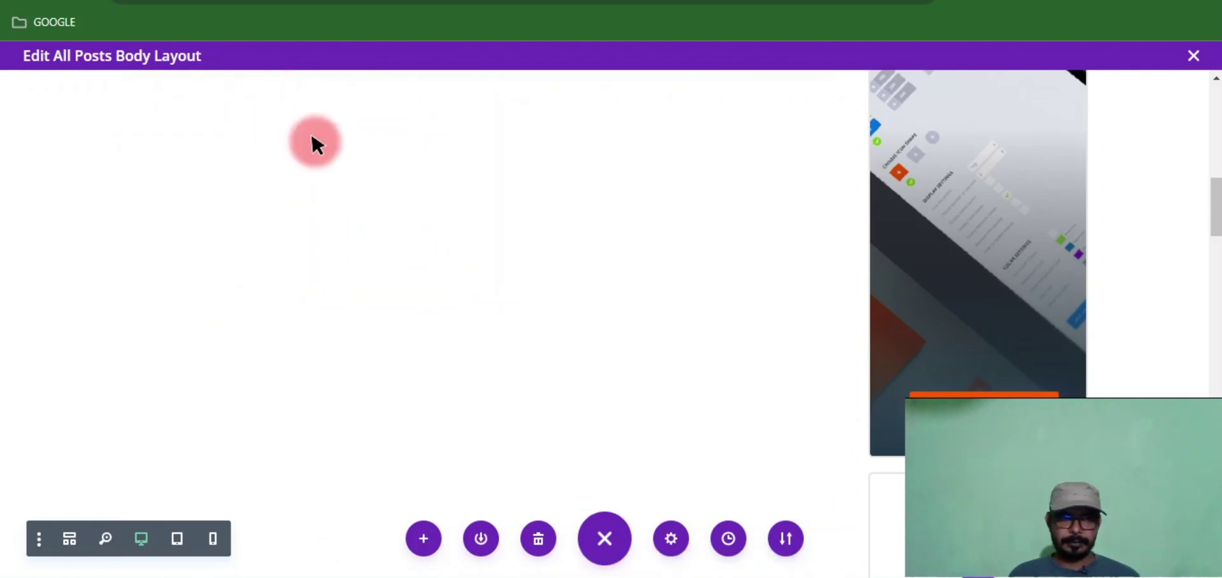
Step: Examine the remaining sections of the body layout, from the quote section through the meetup banner and related articles to the newsletter area
{"action": "scroll", "coordinate": [482, 265], "scroll_direction": "down", "scroll_amount": 5}
{"action": "scroll", "coordinate": [476, 280], "scroll_direction": "down", "scroll_amount": 3}
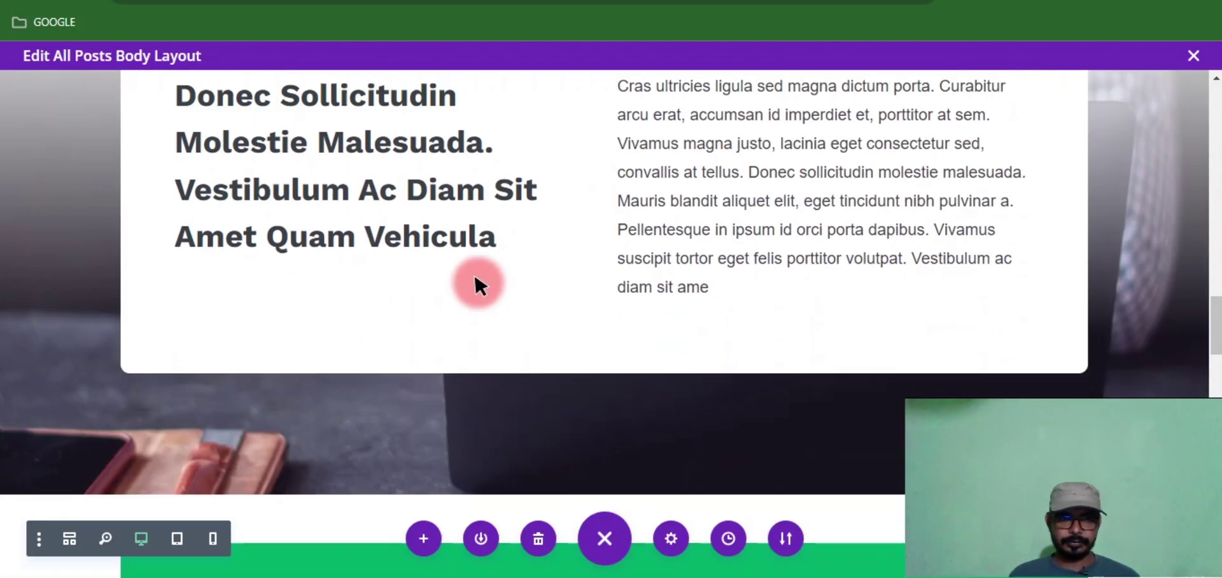
{"action": "scroll", "coordinate": [472, 284], "scroll_direction": "up", "scroll_amount": 7}
{"action": "scroll", "coordinate": [435, 269], "scroll_direction": "down", "scroll_amount": 10}
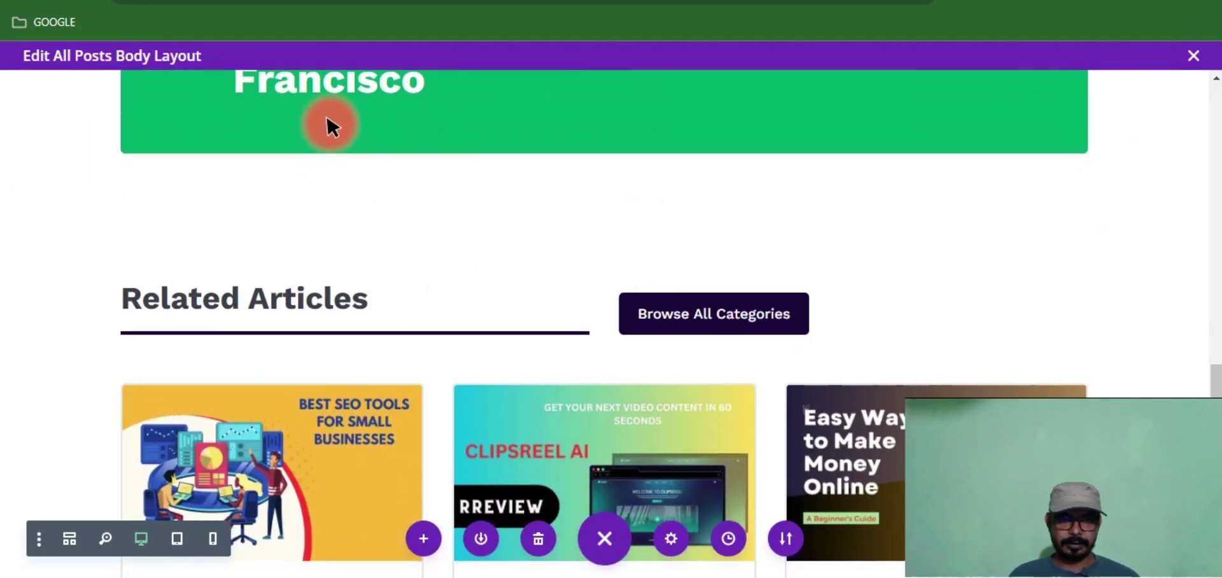
{"action": "scroll", "coordinate": [280, 229], "scroll_direction": "up", "scroll_amount": 3}
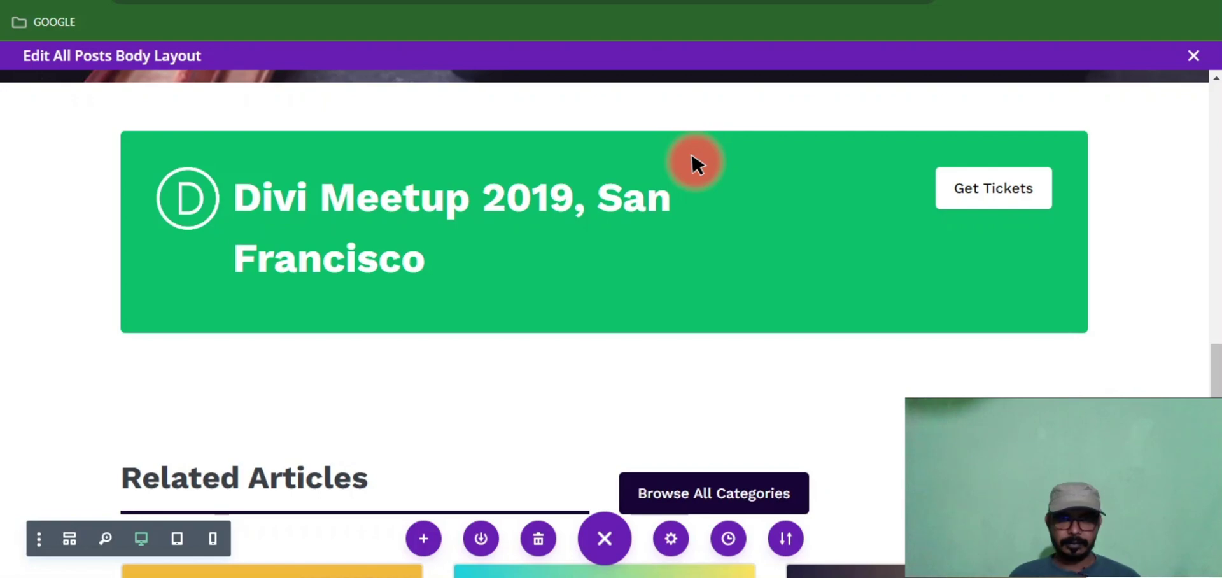
{"action": "scroll", "coordinate": [587, 280], "scroll_direction": "down", "scroll_amount": 10}
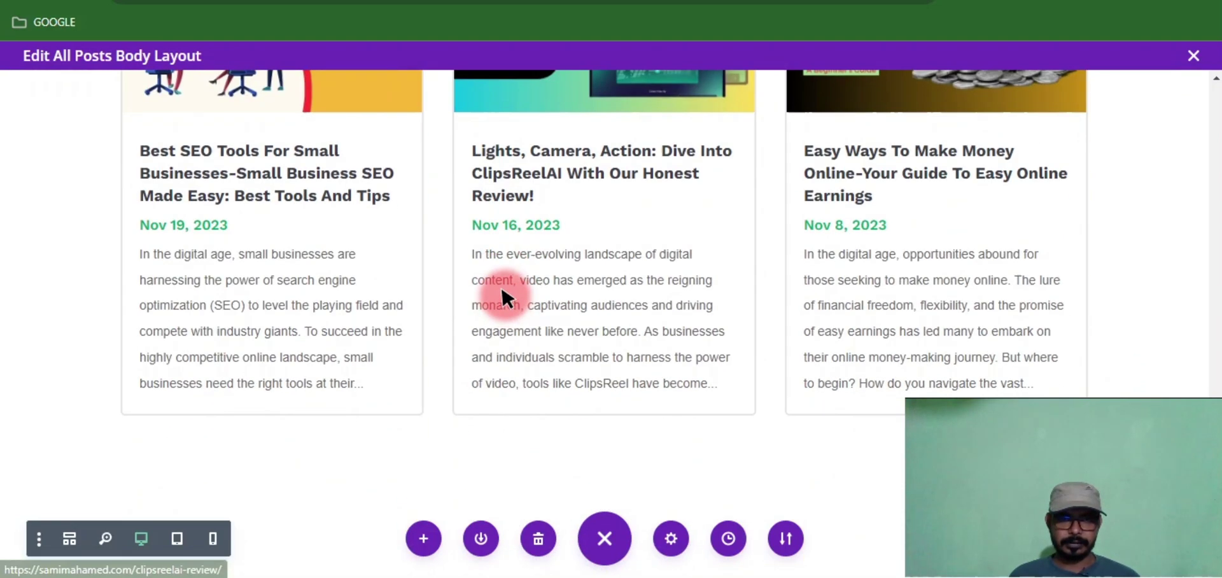
{"action": "scroll", "coordinate": [458, 280], "scroll_direction": "down", "scroll_amount": 3}
{"action": "scroll", "coordinate": [637, 369], "scroll_direction": "down", "scroll_amount": 4}
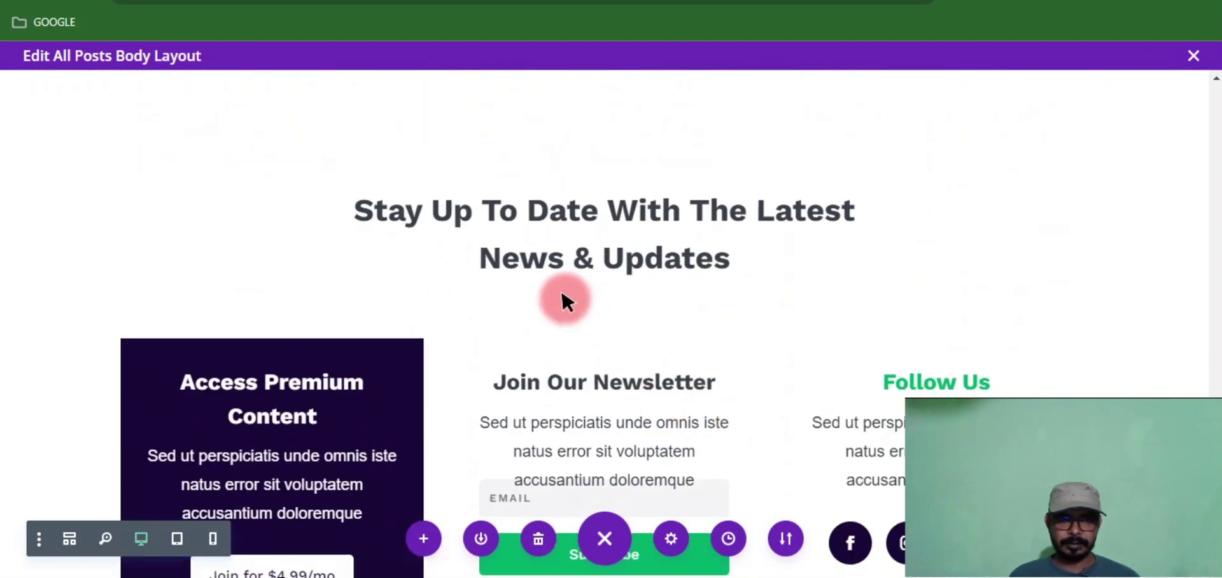
{"action": "double_click", "coordinate": [517, 279]}
{"action": "triple_click", "coordinate": [411, 247]}
{"action": "double_click", "coordinate": [254, 124]}
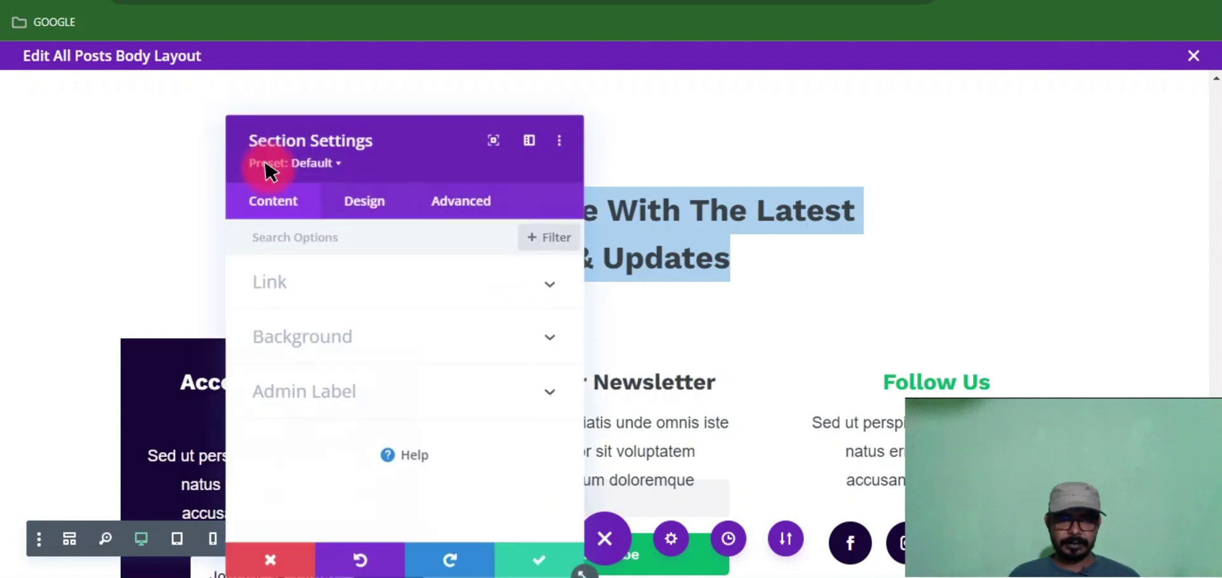
{"action": "double_click", "coordinate": [949, 273]}
{"action": "left_click", "coordinate": [523, 533]}
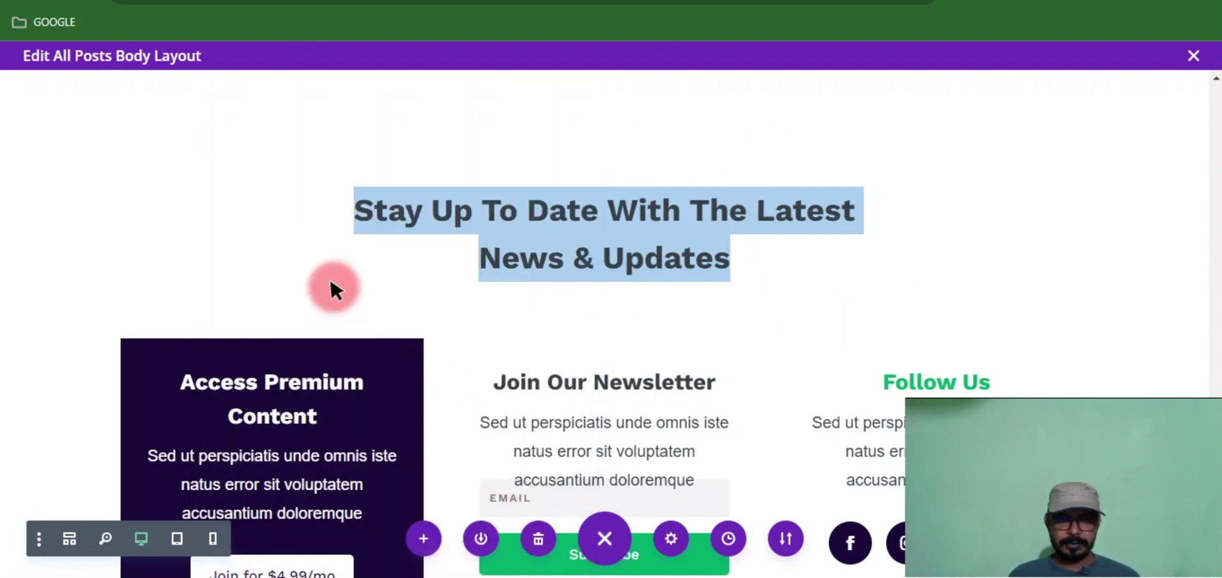
Step: Insert a single-column row directly beneath the featured image row
{"action": "scroll", "coordinate": [331, 280], "scroll_direction": "down", "scroll_amount": 5}
{"action": "scroll", "coordinate": [649, 306], "scroll_direction": "up", "scroll_amount": 18}
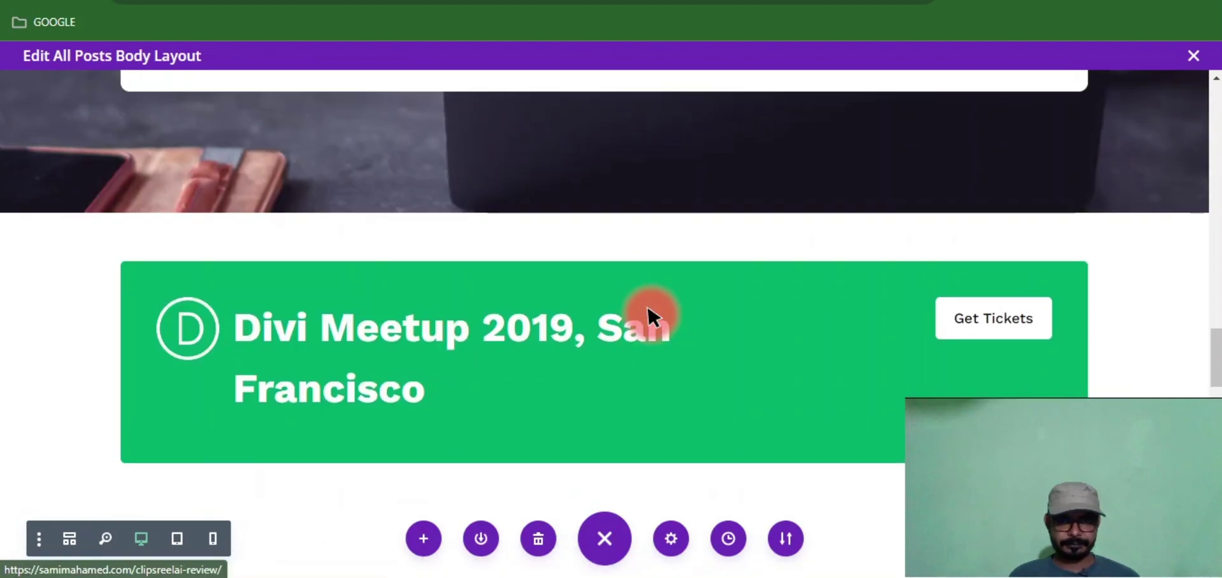
{"action": "scroll", "coordinate": [647, 304], "scroll_direction": "up", "scroll_amount": 10}
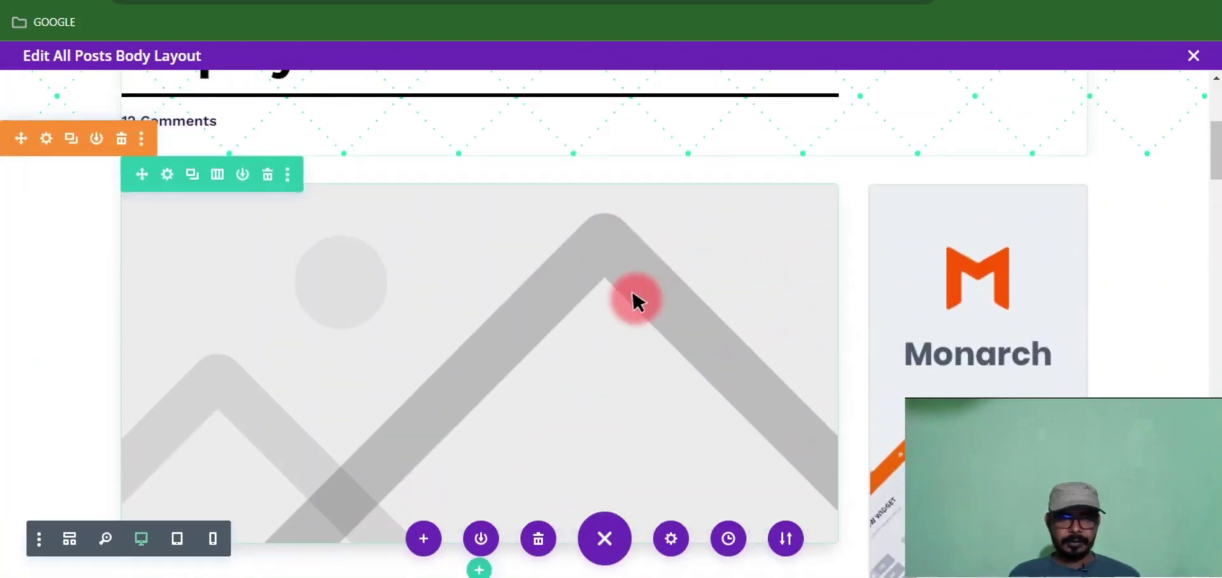
{"action": "scroll", "coordinate": [633, 294], "scroll_direction": "down", "scroll_amount": 4}
{"action": "scroll", "coordinate": [468, 330], "scroll_direction": "down", "scroll_amount": 1}
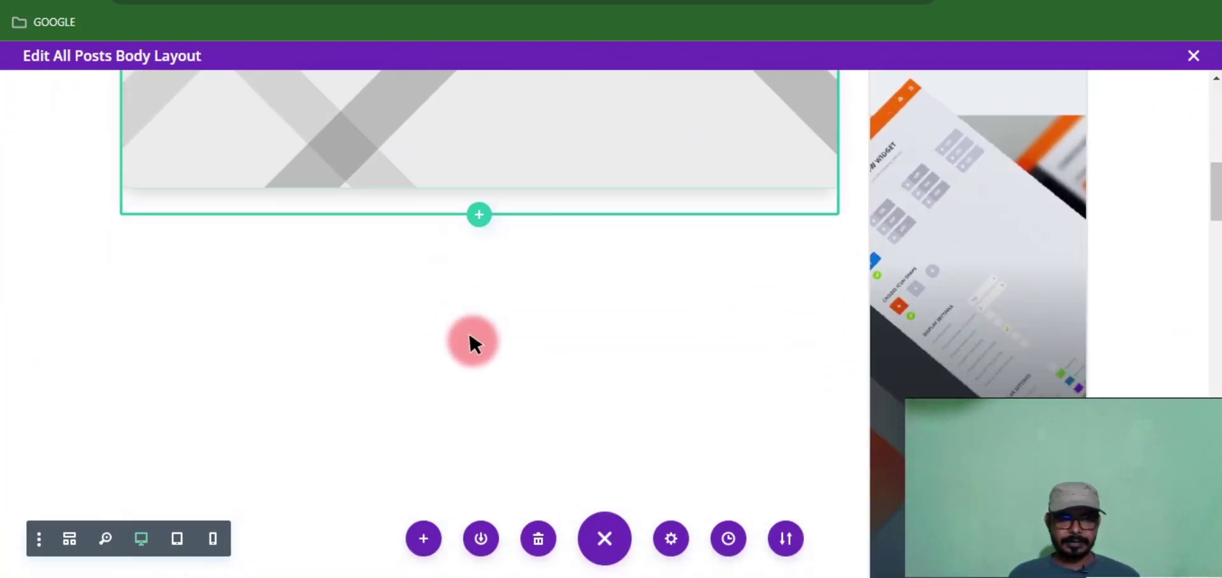
{"action": "scroll", "coordinate": [469, 336], "scroll_direction": "down", "scroll_amount": 1}
{"action": "left_click", "coordinate": [478, 123]}
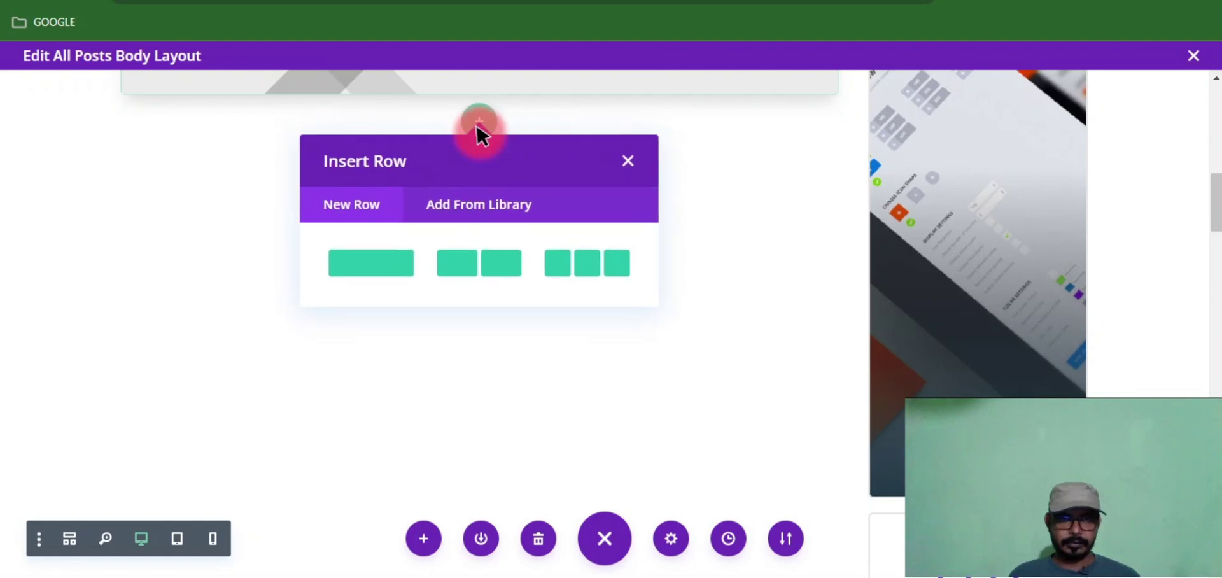
{"action": "left_click", "coordinate": [396, 260]}
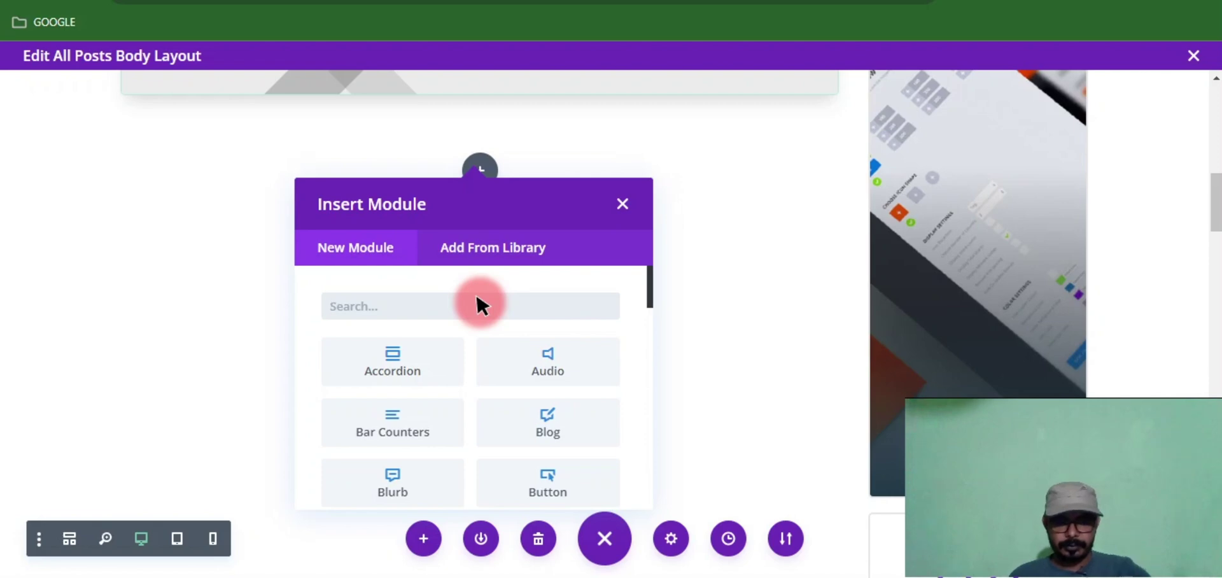
Step: Search the module list for "post" and add a Post Content module to the new row
{"action": "type", "text": "blo"}
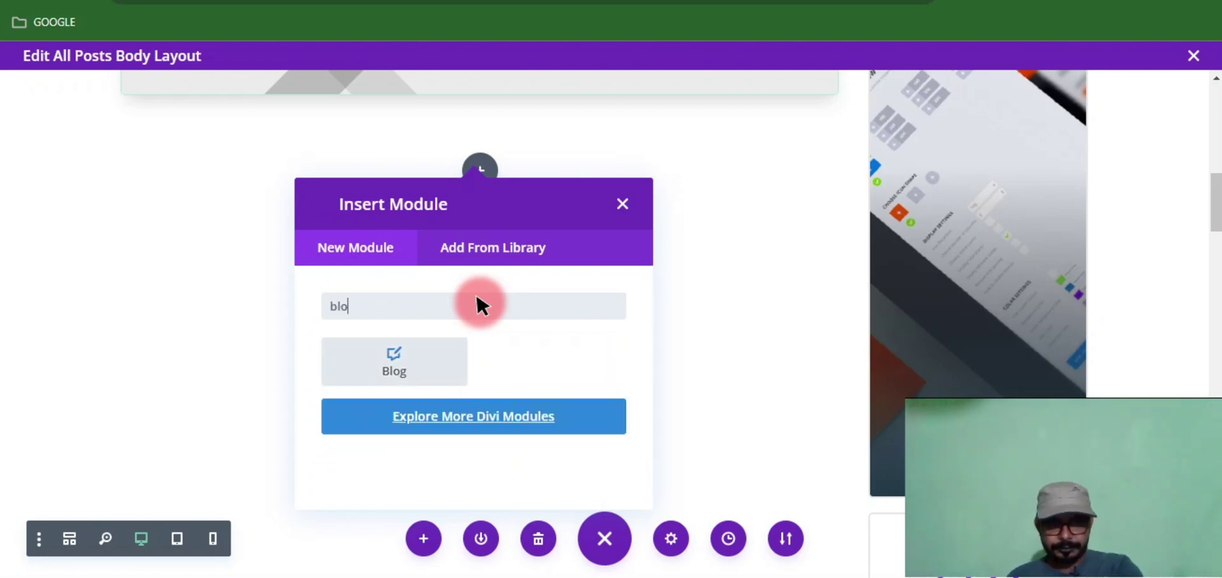
{"action": "key", "text": "BackSpace"}
{"action": "key", "text": "BackSpace"}
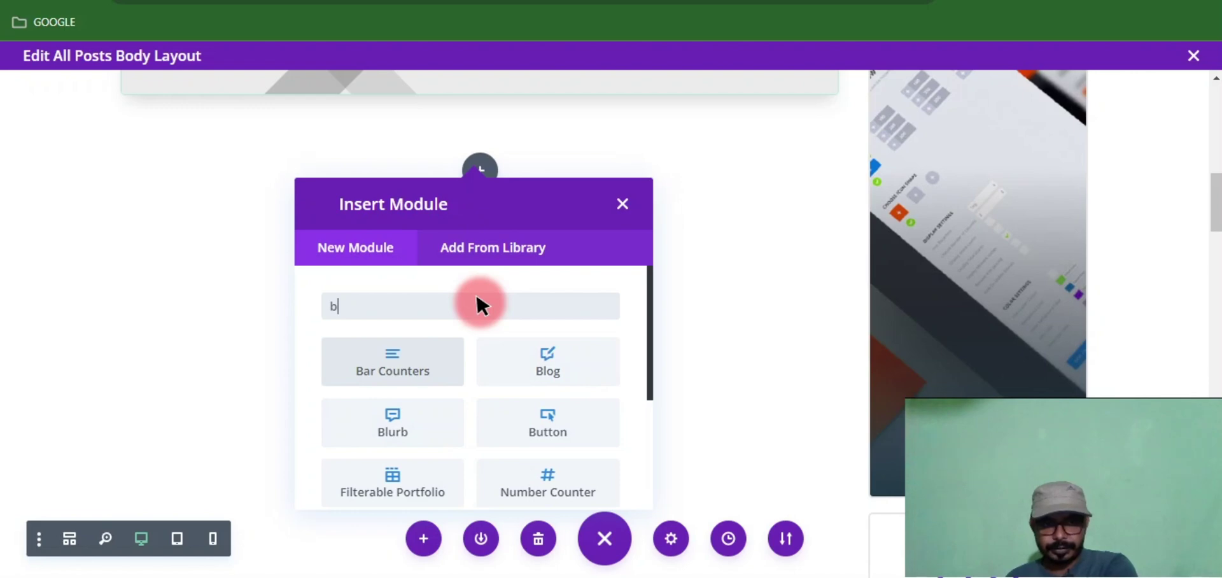
{"action": "key", "text": "BackSpace"}
{"action": "type", "text": "po"}
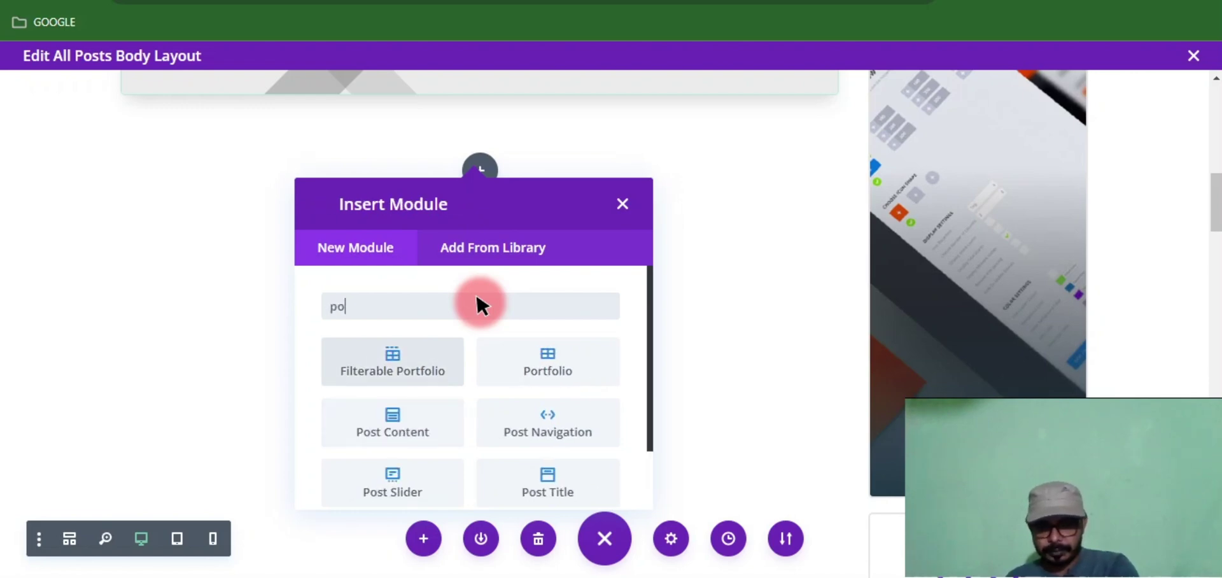
{"action": "type", "text": "st"}
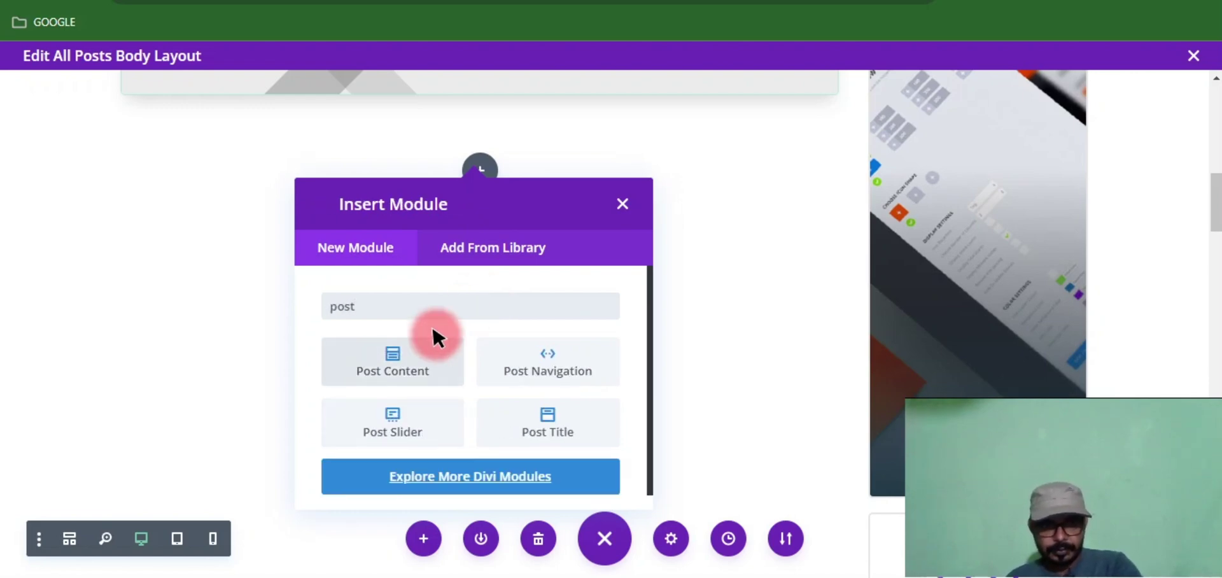
{"action": "left_click", "coordinate": [407, 360]}
Step: Set the Post Content module's Heading 1 font to Roboto with Bold weight
{"action": "scroll", "coordinate": [382, 198], "scroll_direction": "down", "scroll_amount": 15}
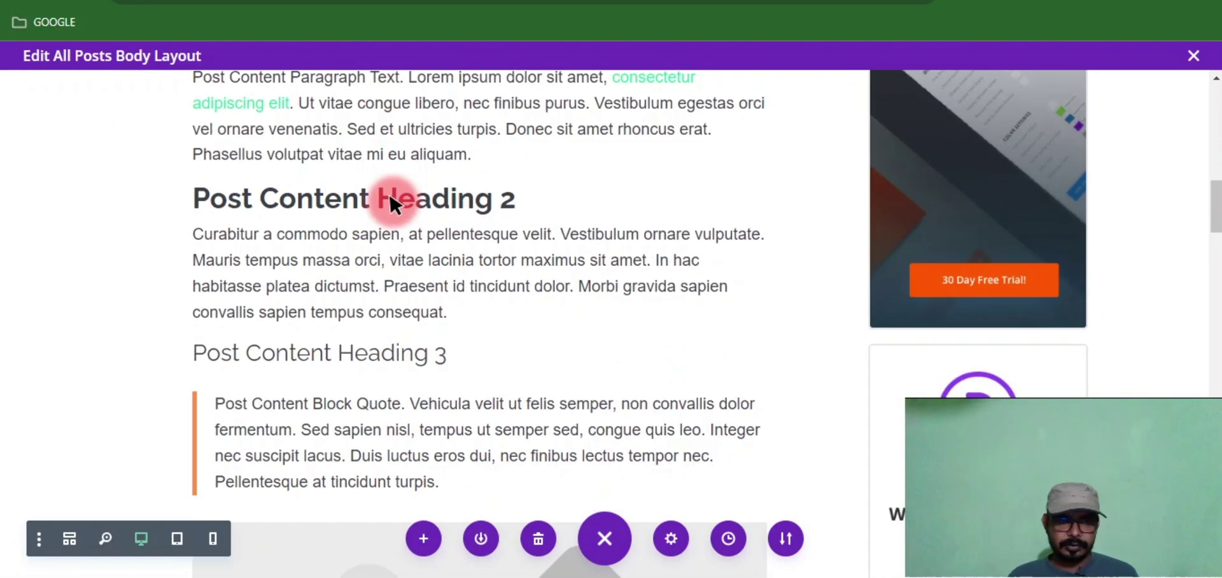
{"action": "scroll", "coordinate": [379, 213], "scroll_direction": "down", "scroll_amount": 4}
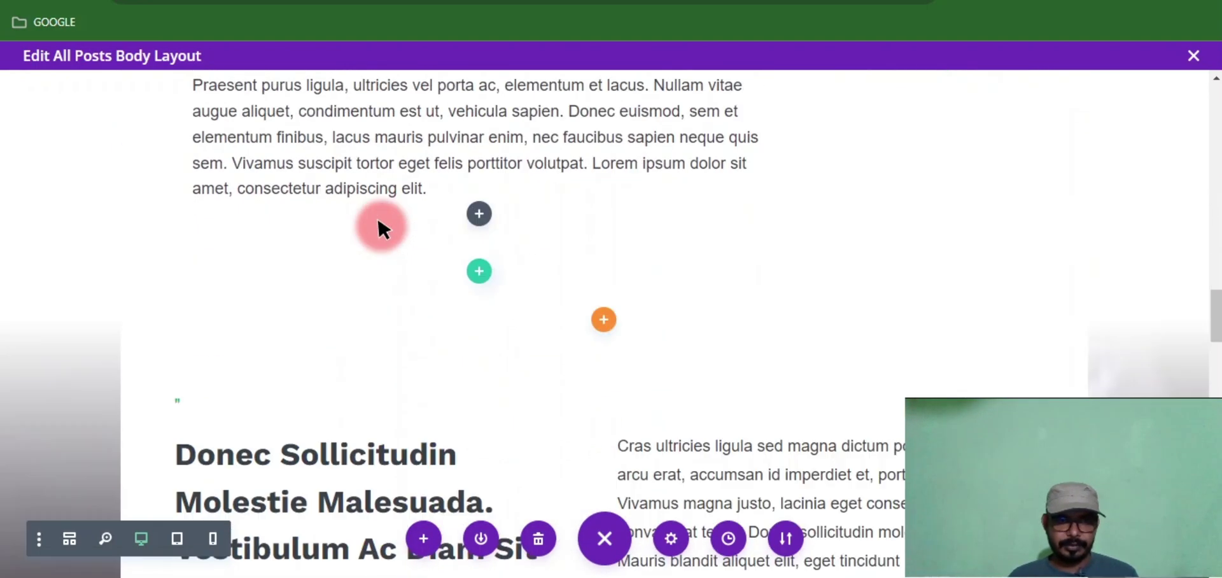
{"action": "scroll", "coordinate": [378, 217], "scroll_direction": "up", "scroll_amount": 10}
{"action": "scroll", "coordinate": [378, 224], "scroll_direction": "up", "scroll_amount": 8}
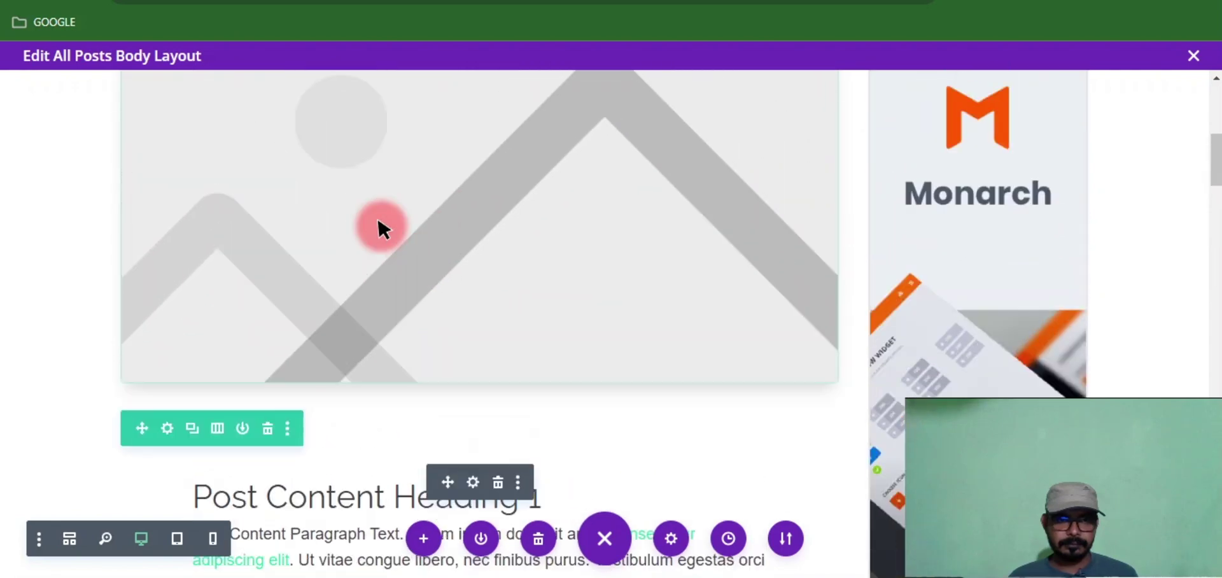
{"action": "scroll", "coordinate": [453, 417], "scroll_direction": "down", "scroll_amount": 4}
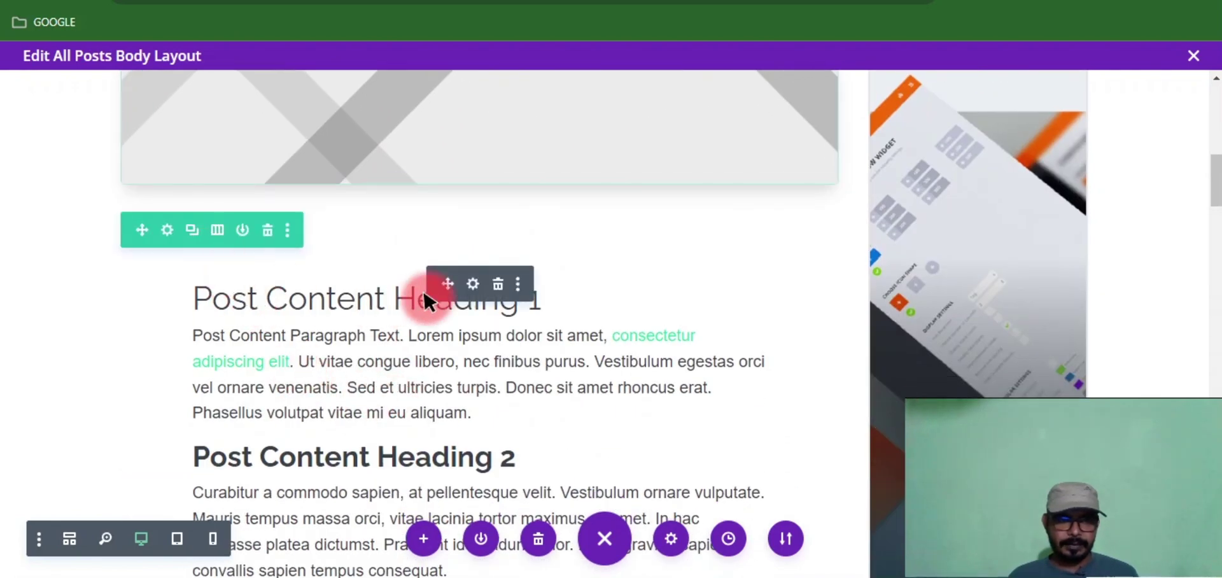
{"action": "left_click", "coordinate": [470, 284]}
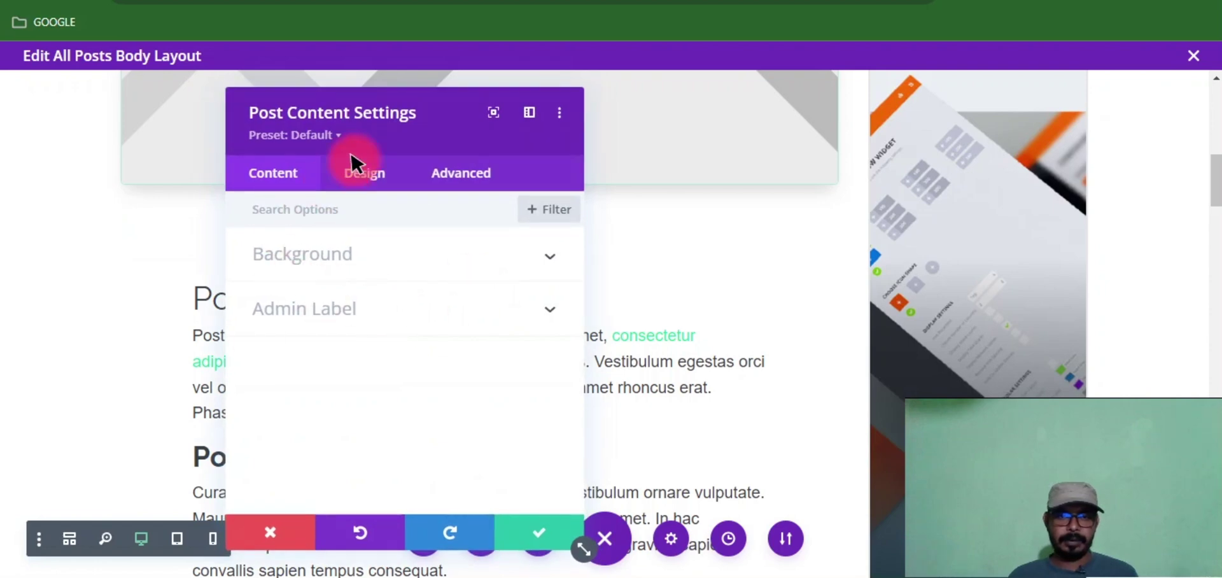
{"action": "left_click_drag", "start_coordinate": [382, 98], "coordinate": [611, 98]}
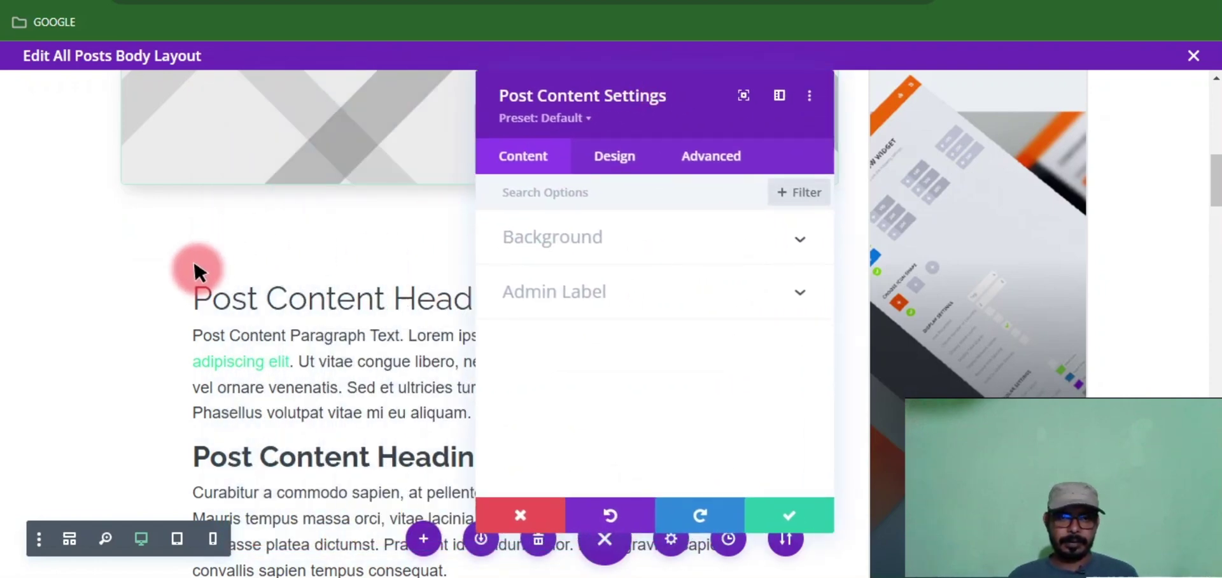
{"action": "left_click", "coordinate": [187, 275]}
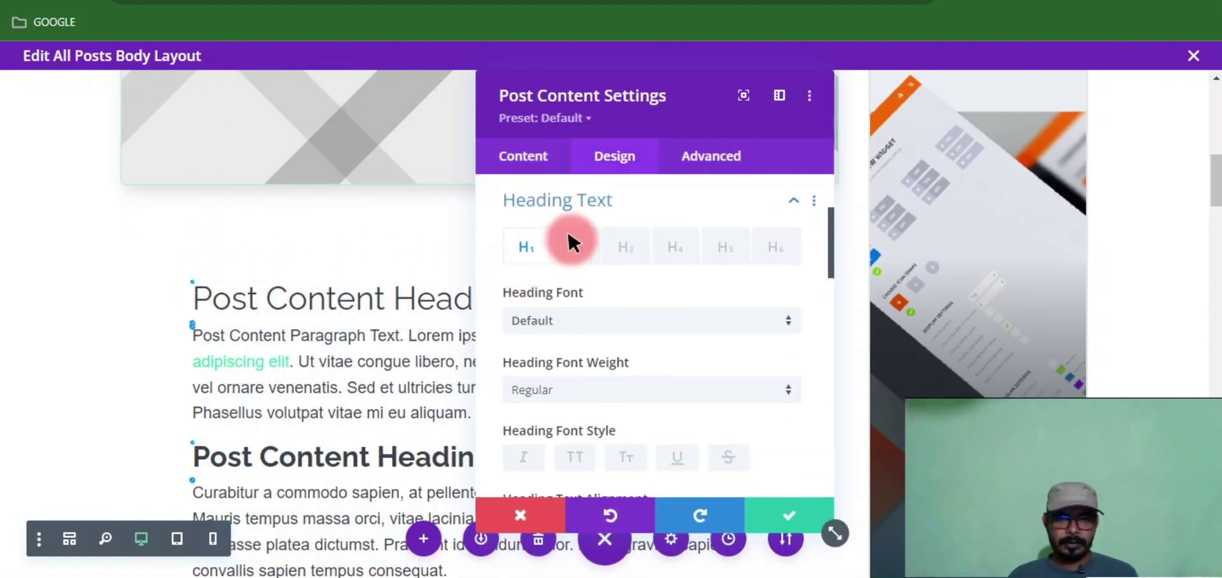
{"action": "left_click", "coordinate": [708, 315]}
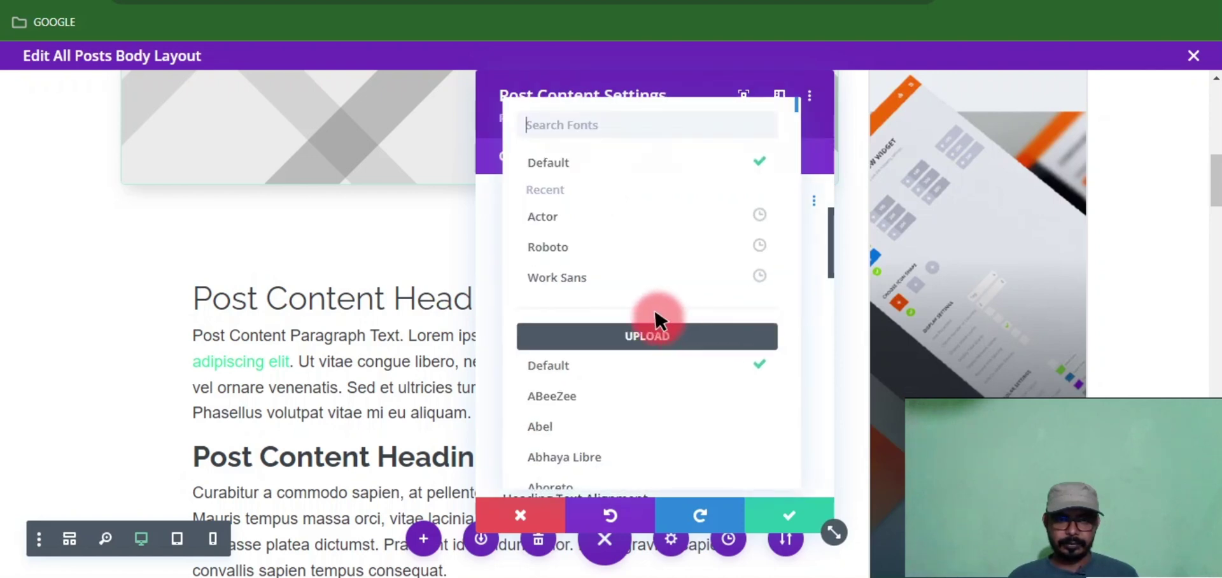
{"action": "left_click", "coordinate": [571, 245]}
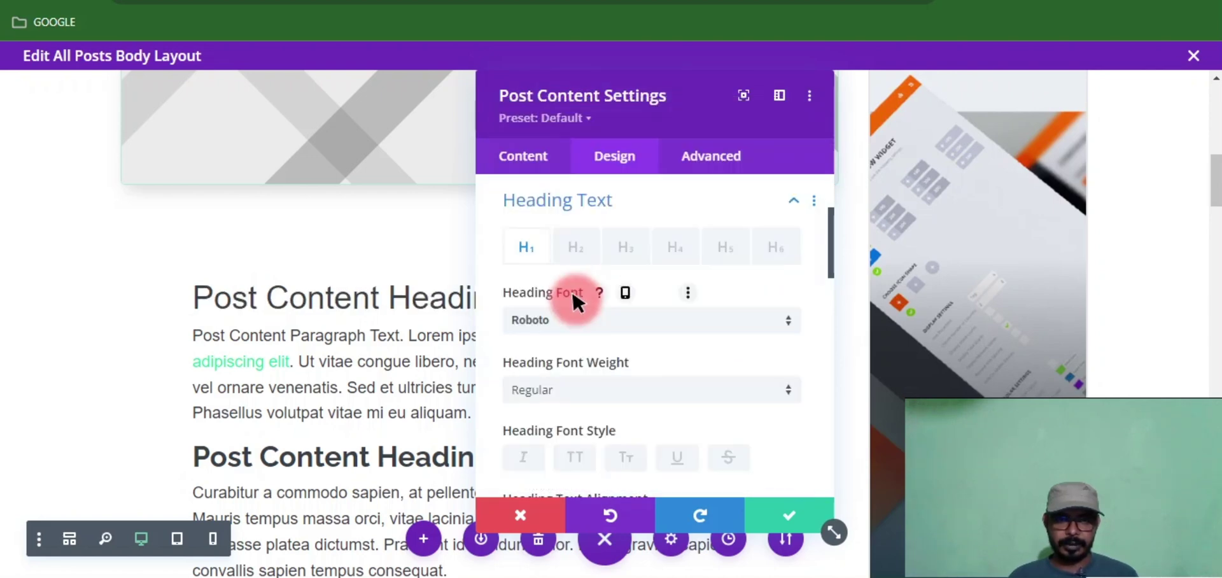
{"action": "left_click", "coordinate": [633, 389]}
{"action": "left_click", "coordinate": [583, 420]}
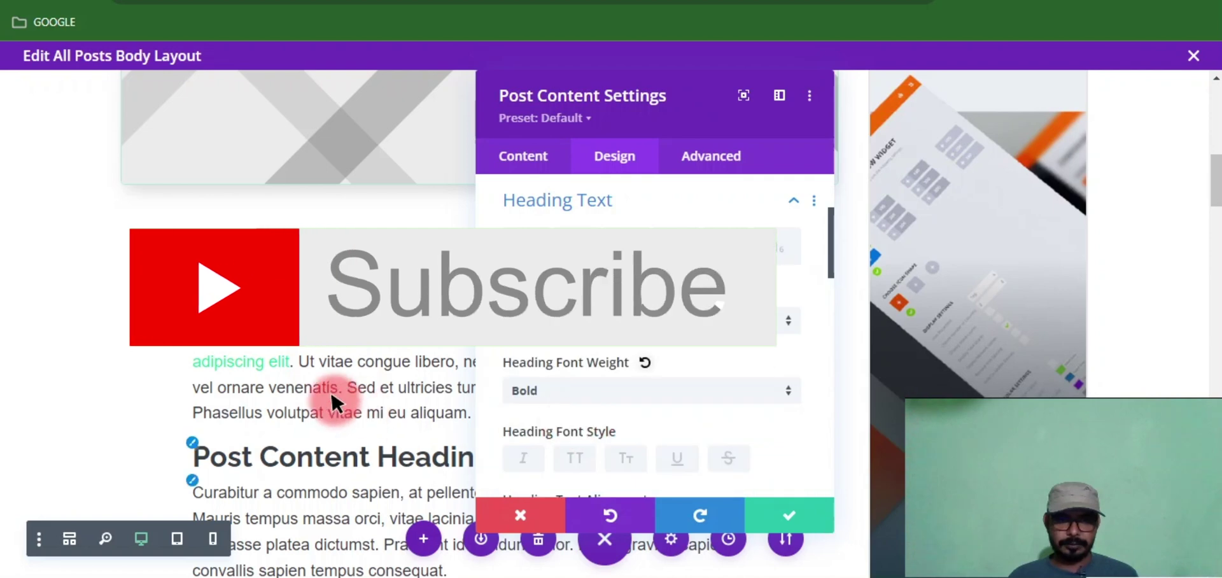
Step: Set the Heading 2 font of the post content to Roboto with Bold weight and save the module settings
{"action": "scroll", "coordinate": [331, 402], "scroll_direction": "down", "scroll_amount": 3}
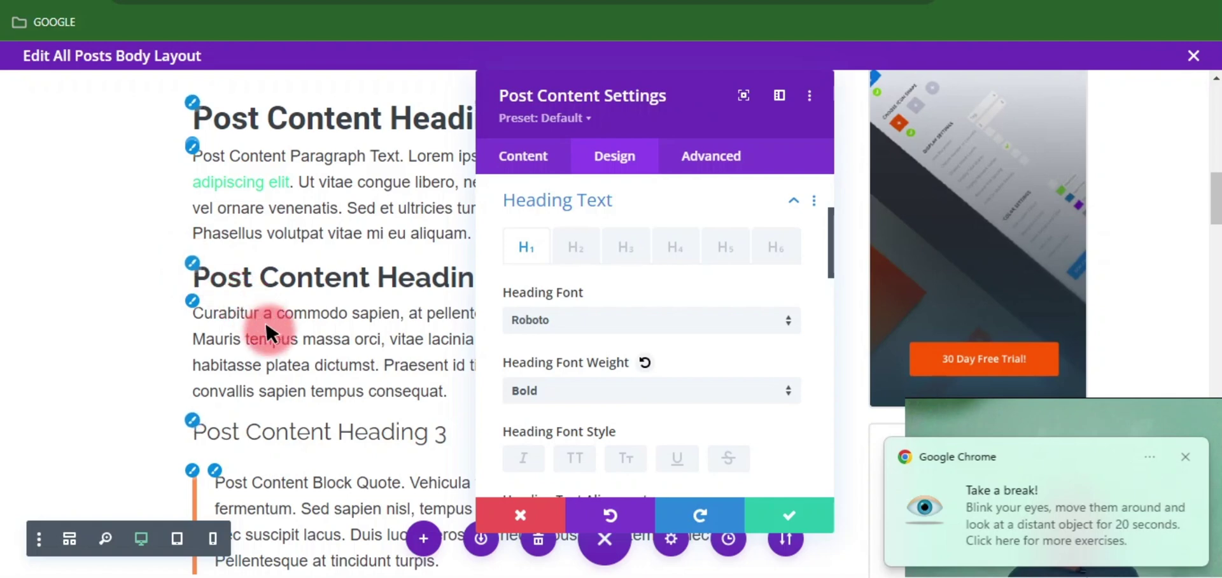
{"action": "scroll", "coordinate": [229, 337], "scroll_direction": "down", "scroll_amount": 3}
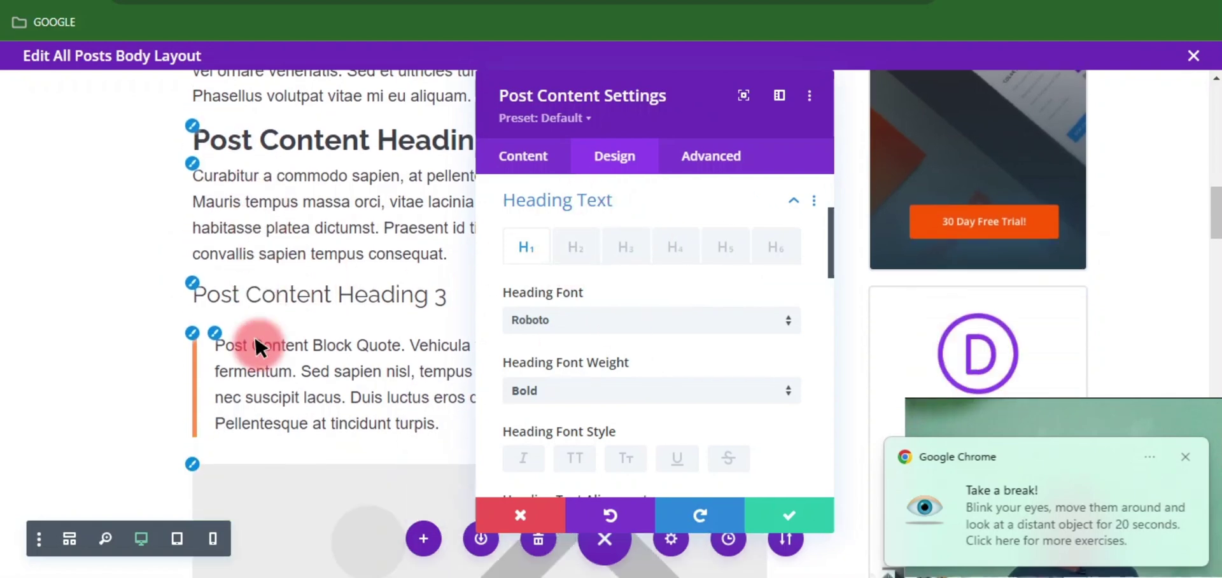
{"action": "scroll", "coordinate": [245, 305], "scroll_direction": "up", "scroll_amount": 3}
{"action": "left_click", "coordinate": [188, 261]}
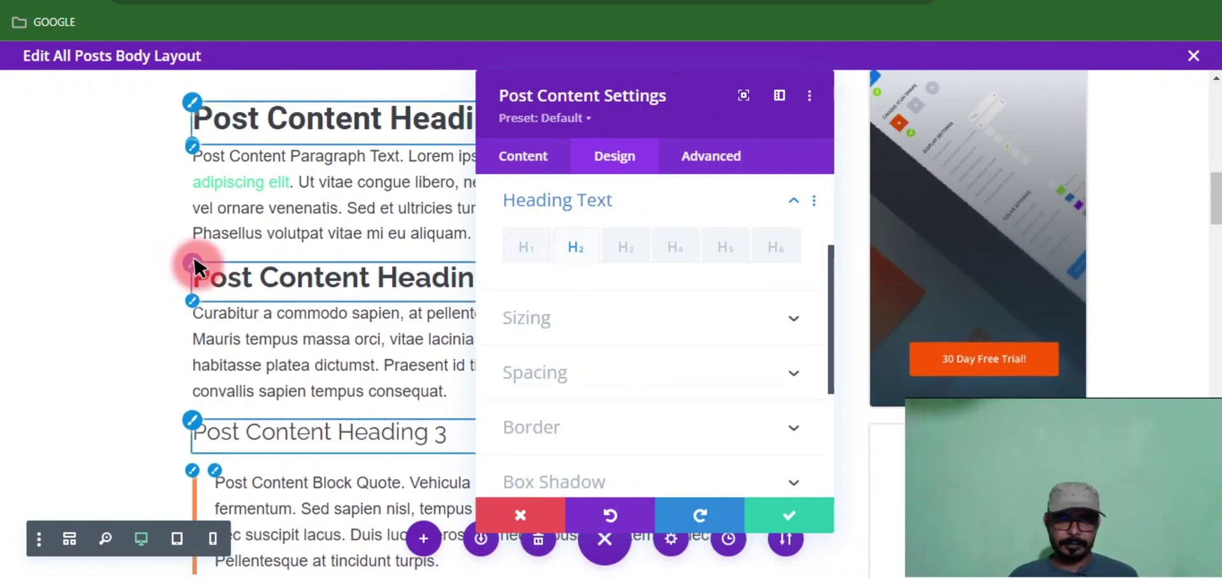
{"action": "left_click", "coordinate": [633, 316]}
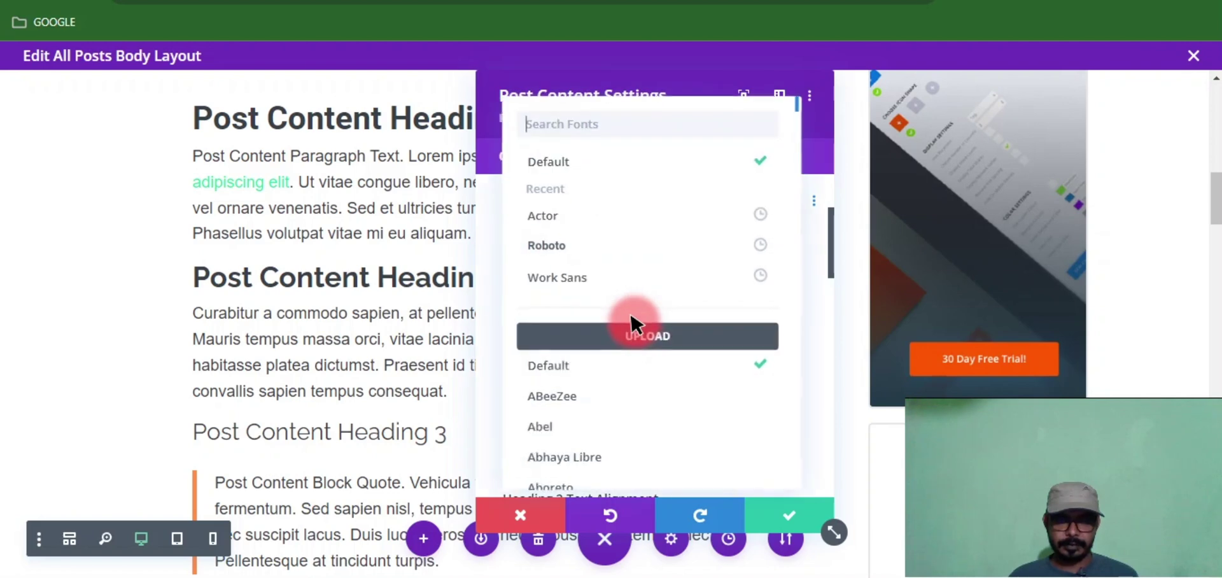
{"action": "left_click", "coordinate": [591, 246]}
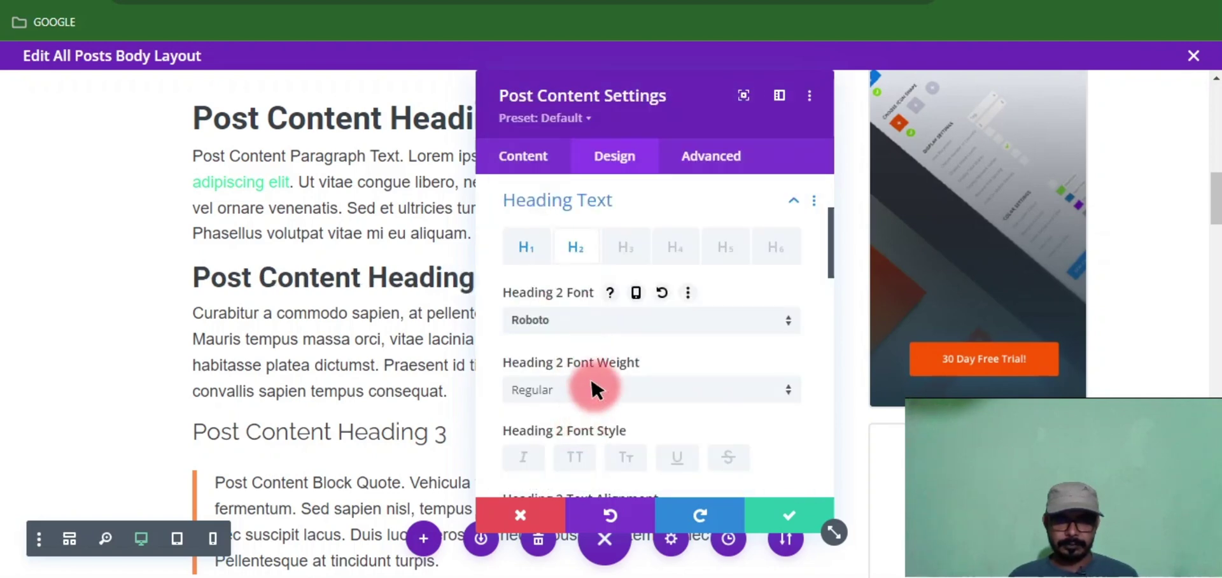
{"action": "left_click", "coordinate": [592, 385]}
{"action": "left_click", "coordinate": [578, 418]}
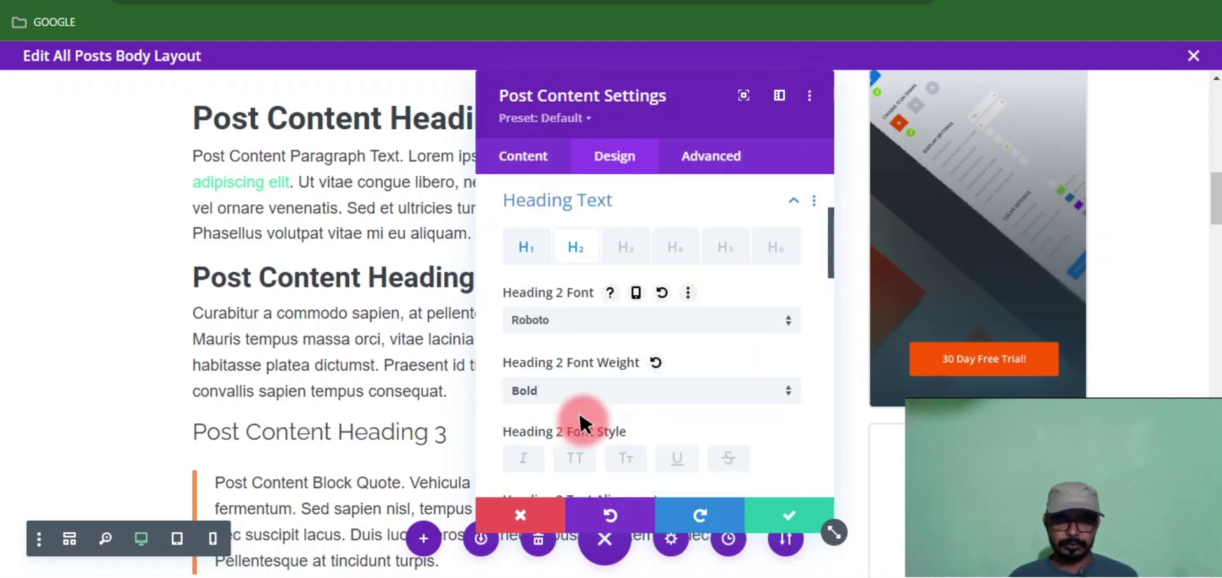
{"action": "scroll", "coordinate": [616, 445], "scroll_direction": "down", "scroll_amount": 1}
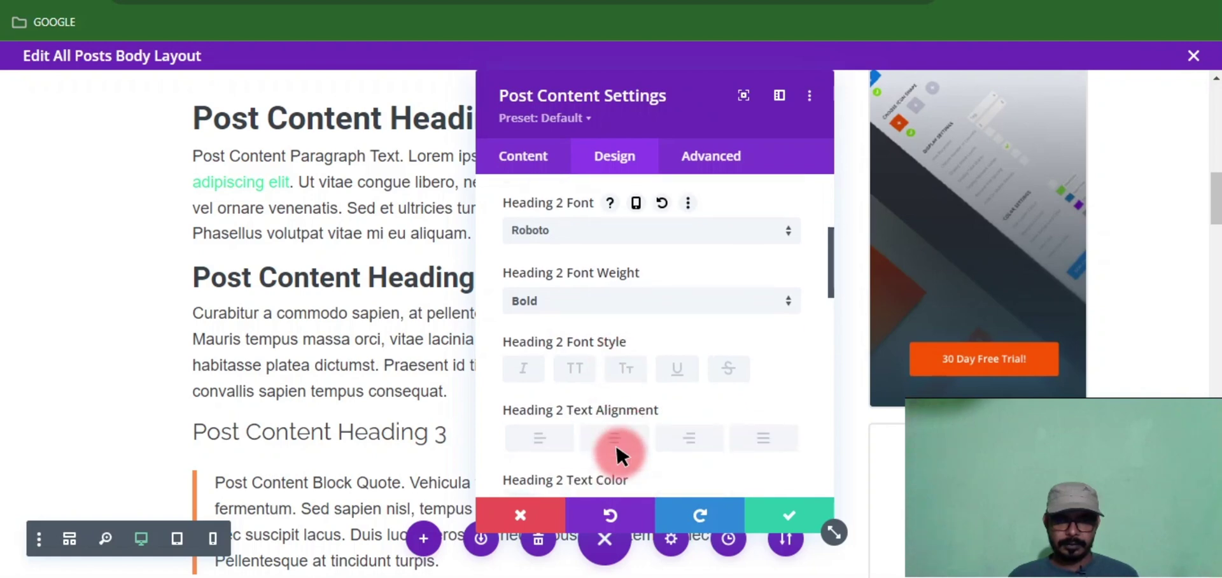
{"action": "scroll", "coordinate": [583, 331], "scroll_direction": "up", "scroll_amount": 3}
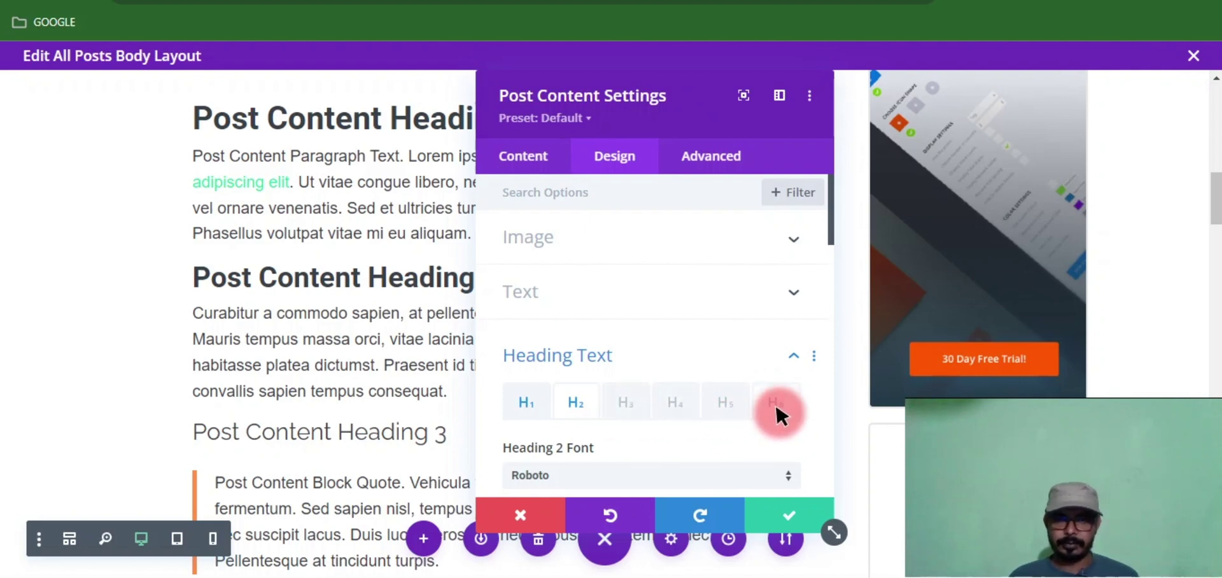
{"action": "left_click", "coordinate": [777, 511]}
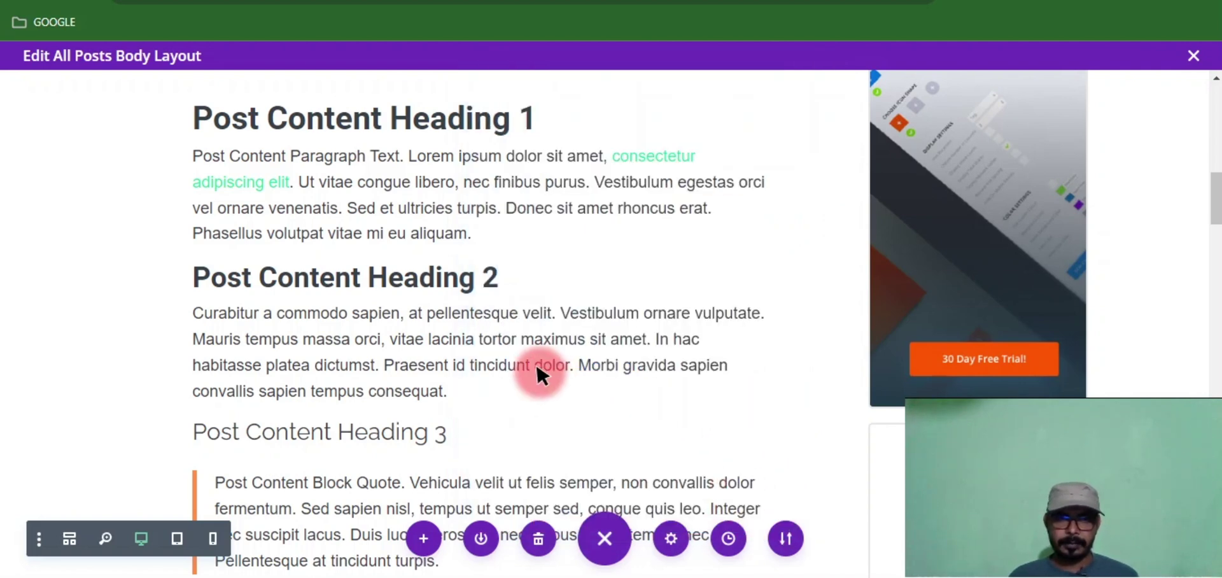
Step: Reopen the Post Content module's settings and review the paragraph text's font, alignment, color and size options
{"action": "left_click", "coordinate": [217, 175]}
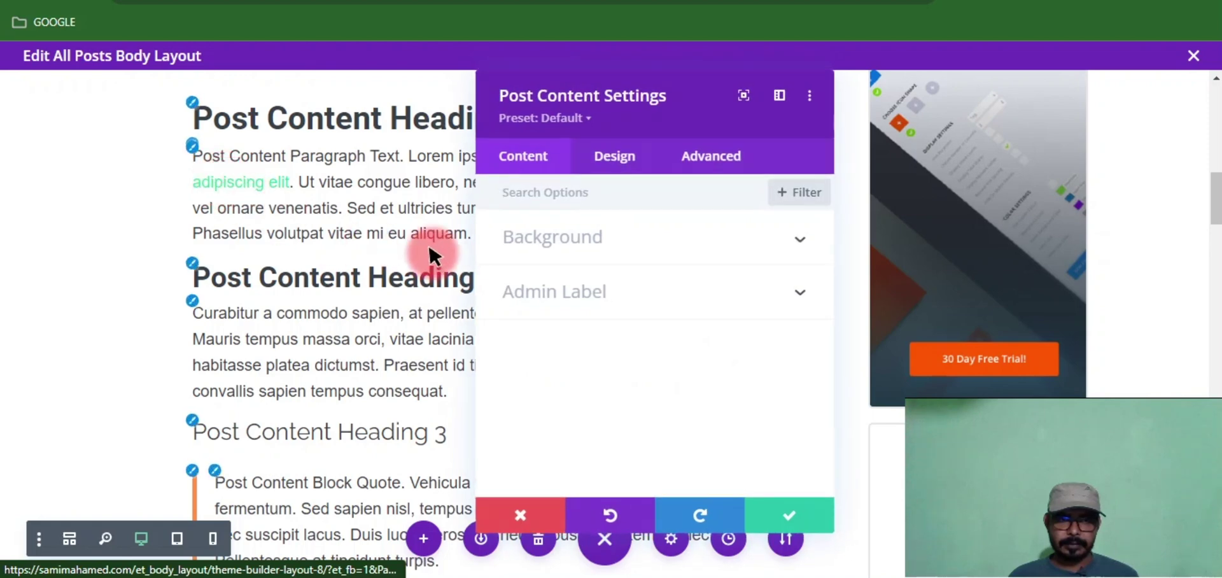
{"action": "left_click", "coordinate": [190, 145]}
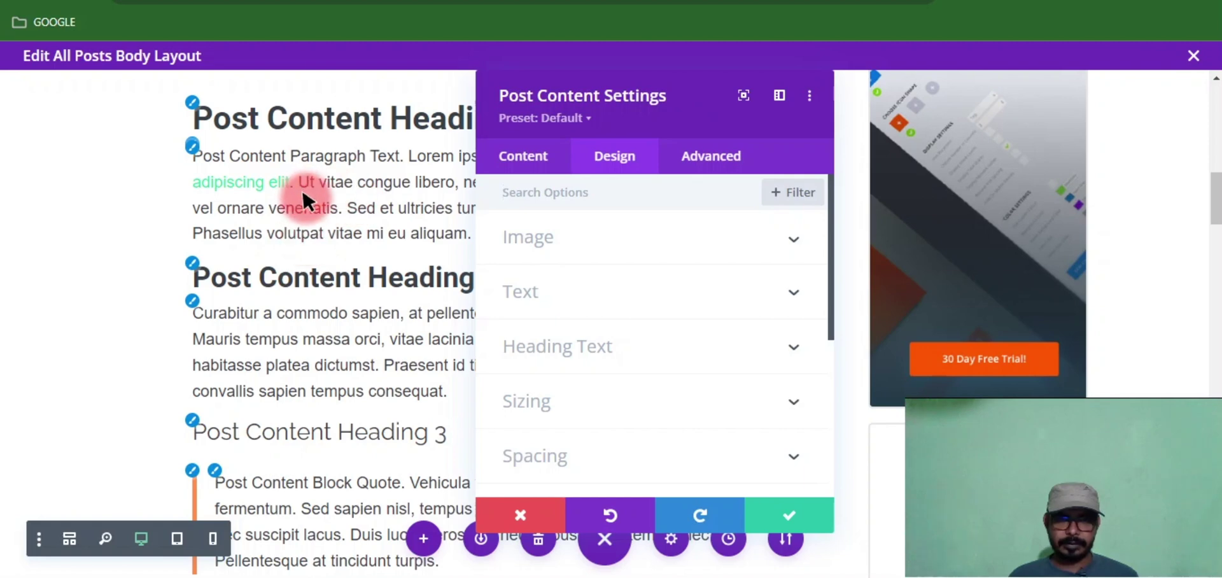
{"action": "left_click", "coordinate": [748, 288]}
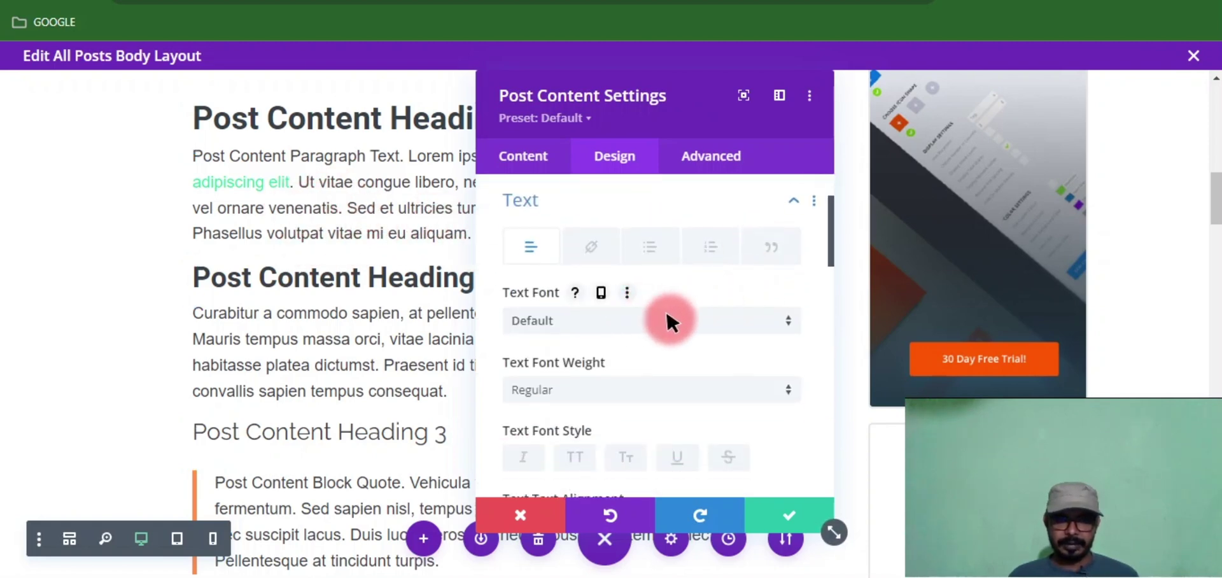
{"action": "scroll", "coordinate": [666, 311], "scroll_direction": "down", "scroll_amount": 4}
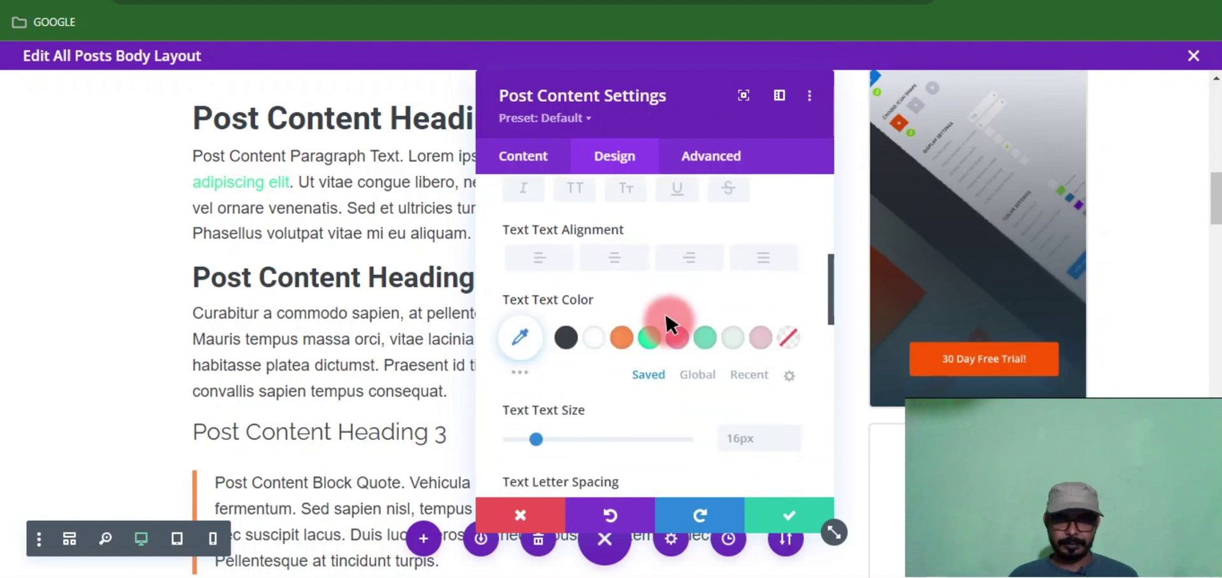
{"action": "scroll", "coordinate": [664, 312], "scroll_direction": "up", "scroll_amount": 5}
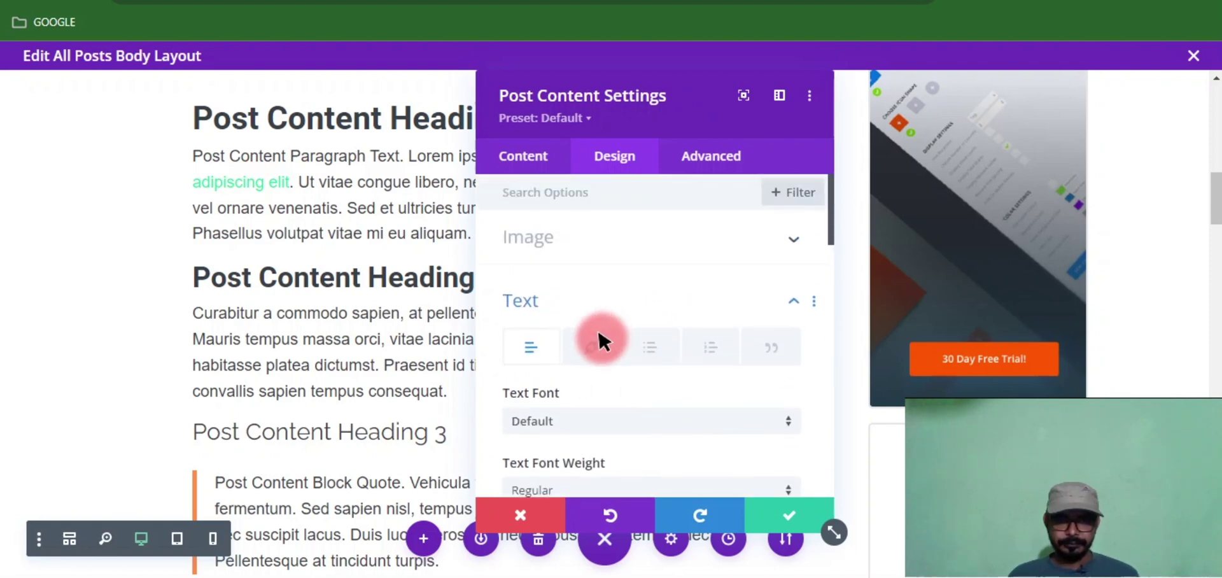
Step: Try several saved colors for the post content's link text and choose orange #fe904c
{"action": "left_click", "coordinate": [588, 348]}
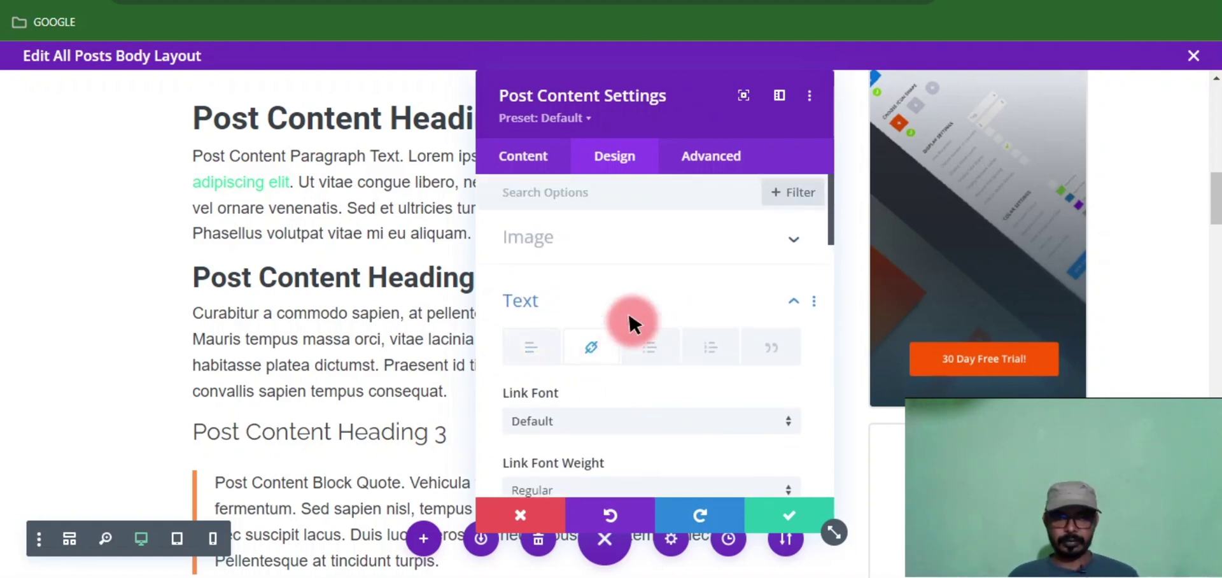
{"action": "scroll", "coordinate": [629, 281], "scroll_direction": "down", "scroll_amount": 3}
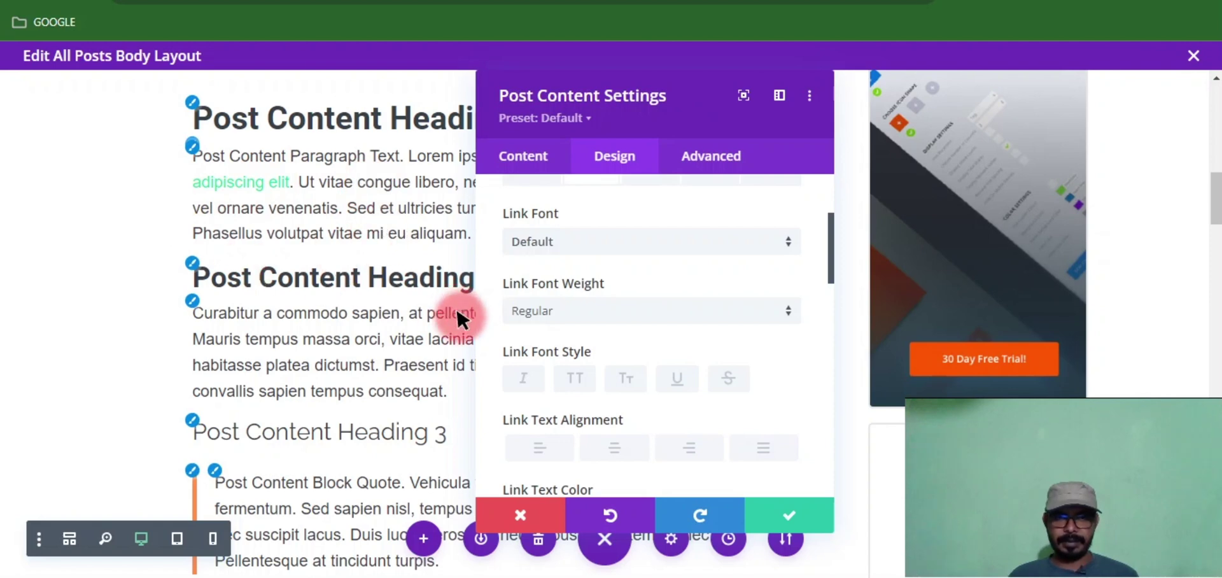
{"action": "scroll", "coordinate": [673, 323], "scroll_direction": "down", "scroll_amount": 4}
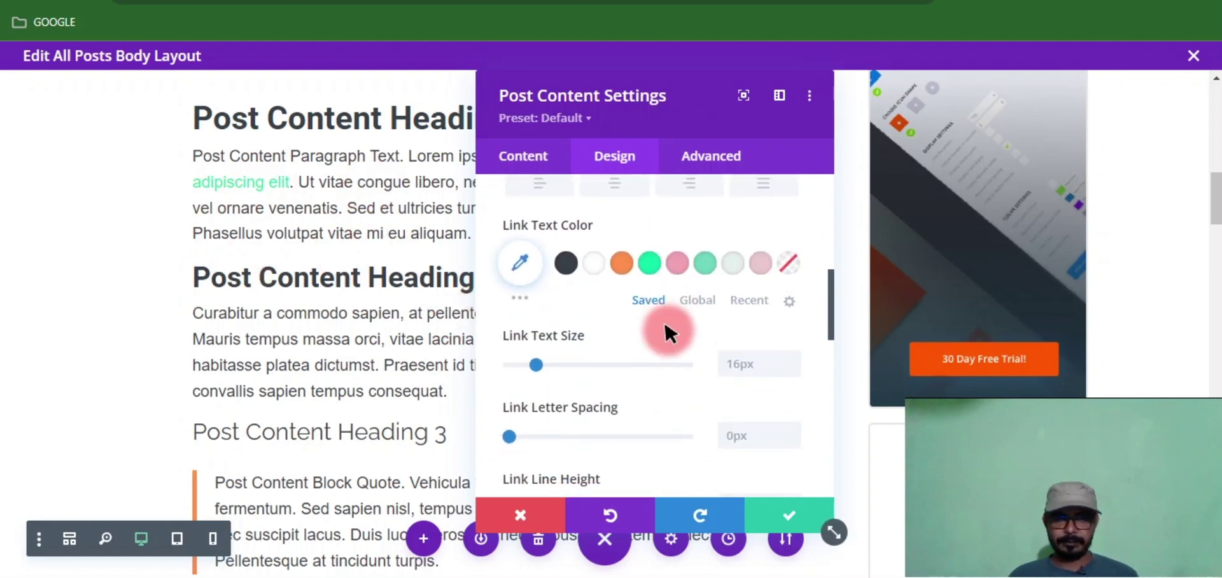
{"action": "left_click", "coordinate": [620, 249]}
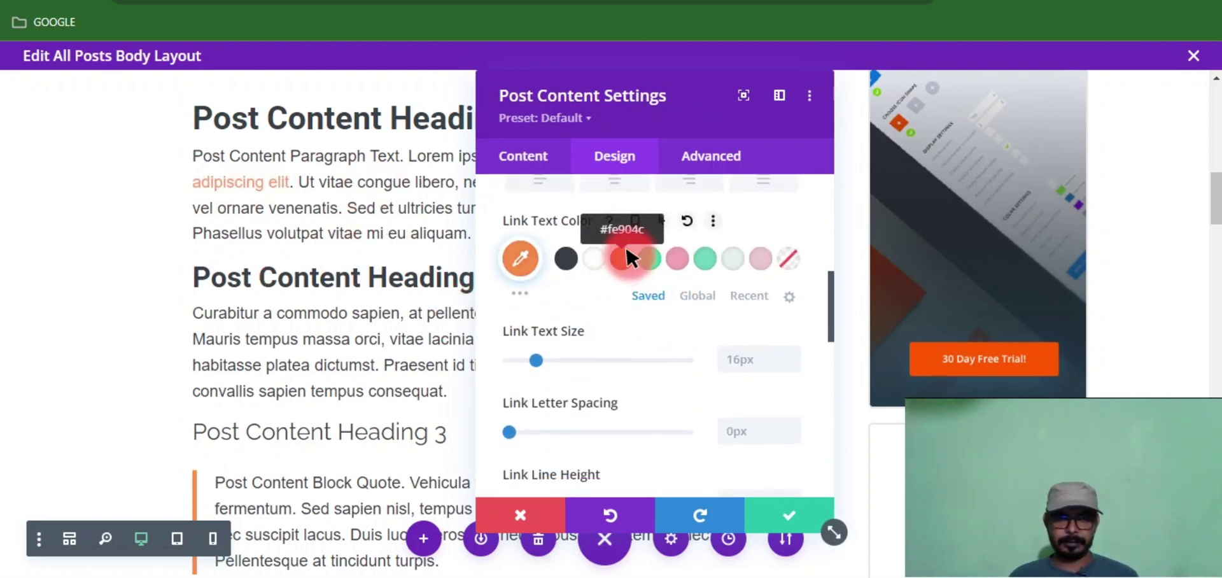
{"action": "left_click", "coordinate": [649, 255]}
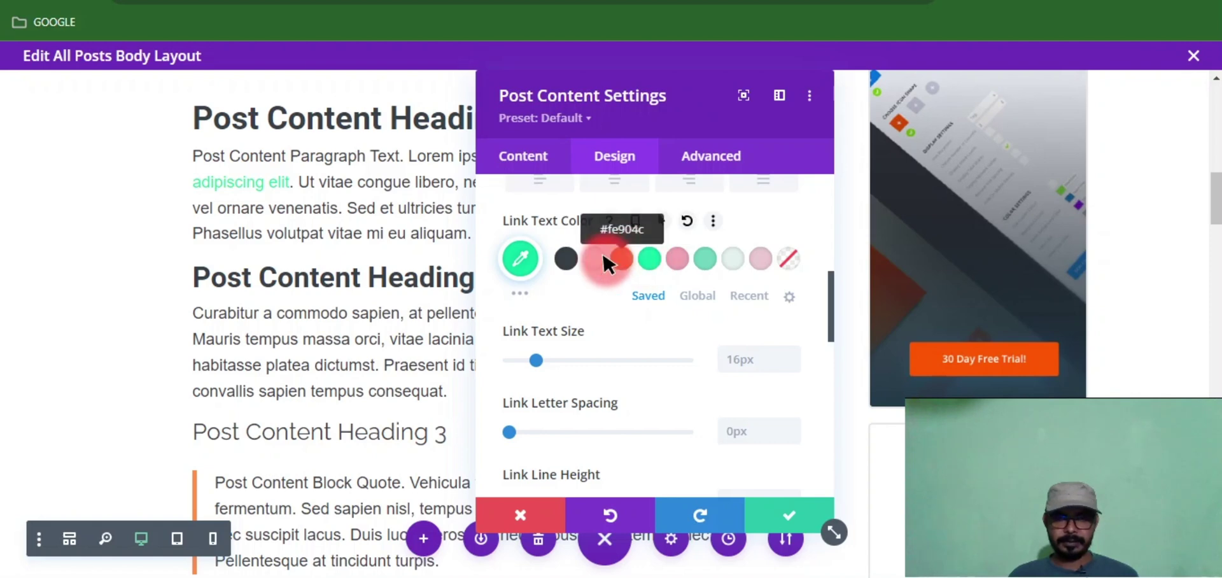
{"action": "left_click", "coordinate": [566, 258]}
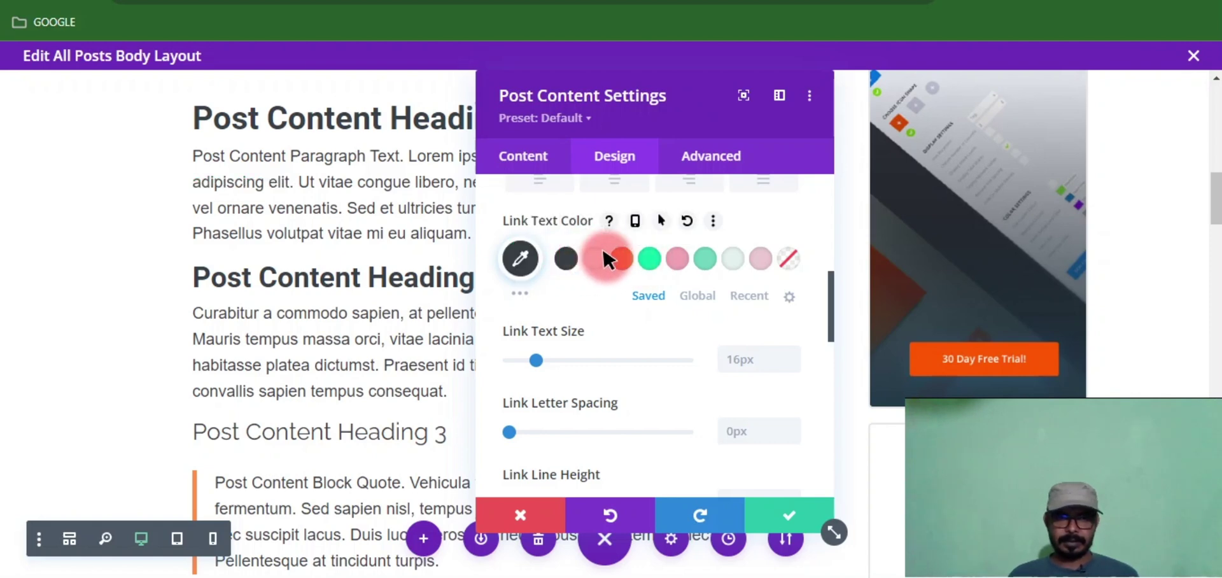
{"action": "left_click", "coordinate": [594, 249]}
{"action": "left_click", "coordinate": [624, 250]}
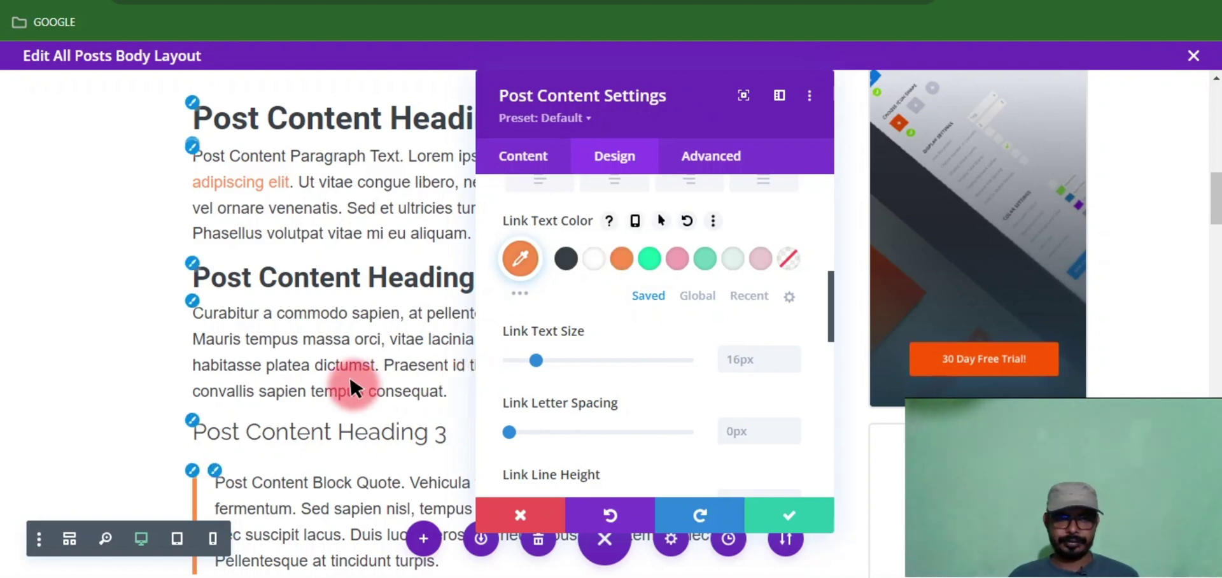
Step: Check the orange link in the post content and review the module's remaining link and design options
{"action": "scroll", "coordinate": [350, 375], "scroll_direction": "down", "scroll_amount": 2}
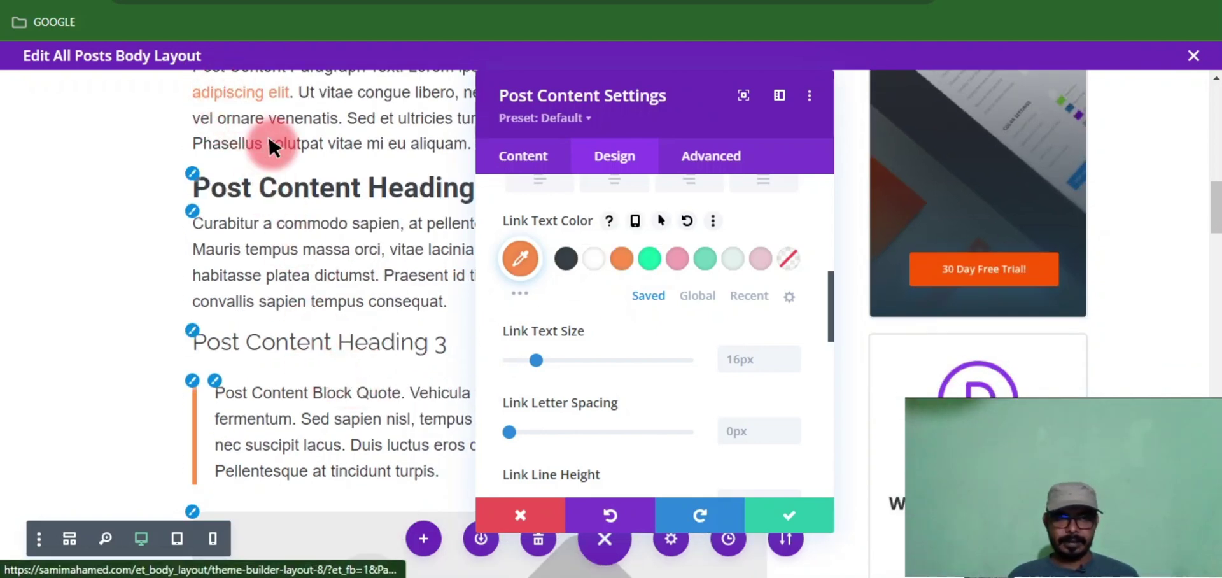
{"action": "scroll", "coordinate": [656, 384], "scroll_direction": "up", "scroll_amount": 1}
{"action": "scroll", "coordinate": [655, 382], "scroll_direction": "up", "scroll_amount": 7}
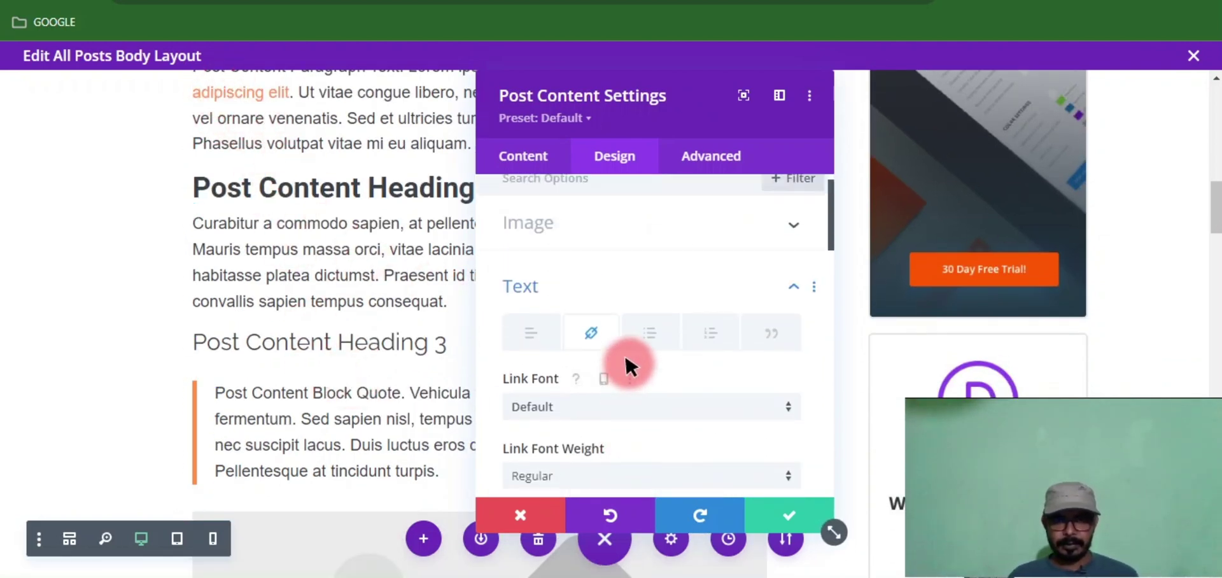
{"action": "scroll", "coordinate": [590, 350], "scroll_direction": "down", "scroll_amount": 10}
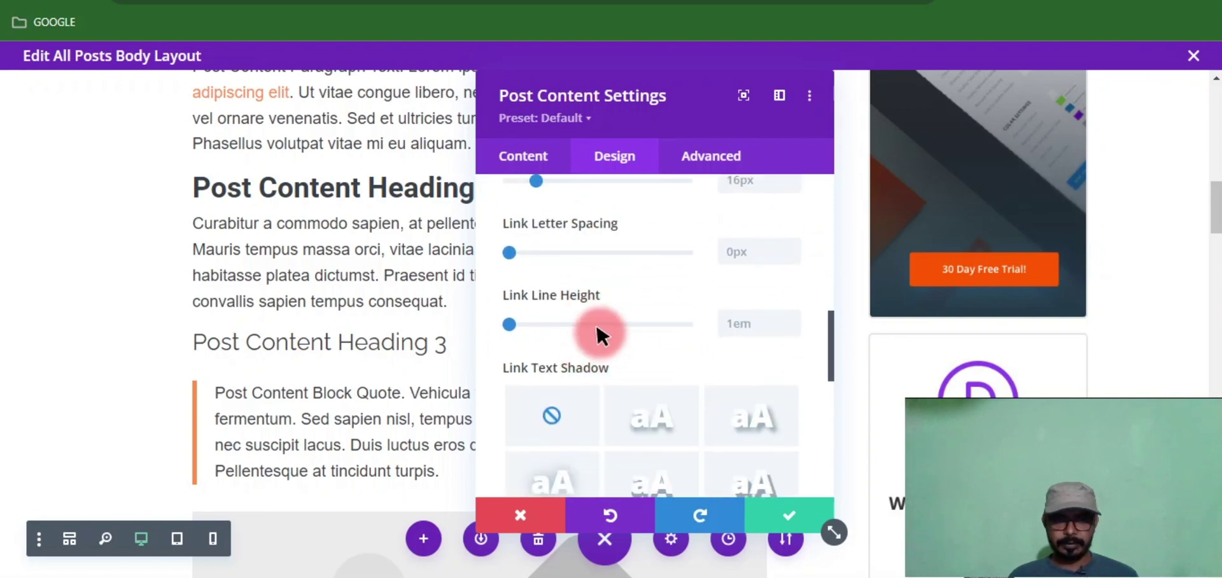
{"action": "scroll", "coordinate": [678, 408], "scroll_direction": "down", "scroll_amount": 5}
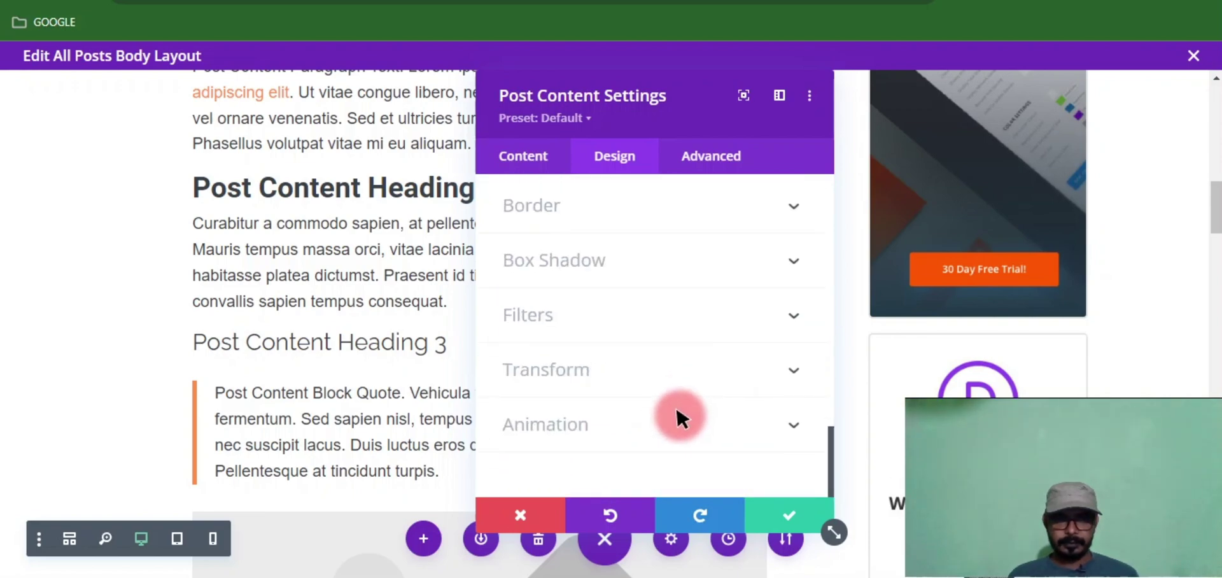
Step: Save the Post Content settings, reopen them at the placeholder image's options and set all image rounded corners to 8px
{"action": "left_click", "coordinate": [790, 513]}
{"action": "scroll", "coordinate": [502, 382], "scroll_direction": "down", "scroll_amount": 6}
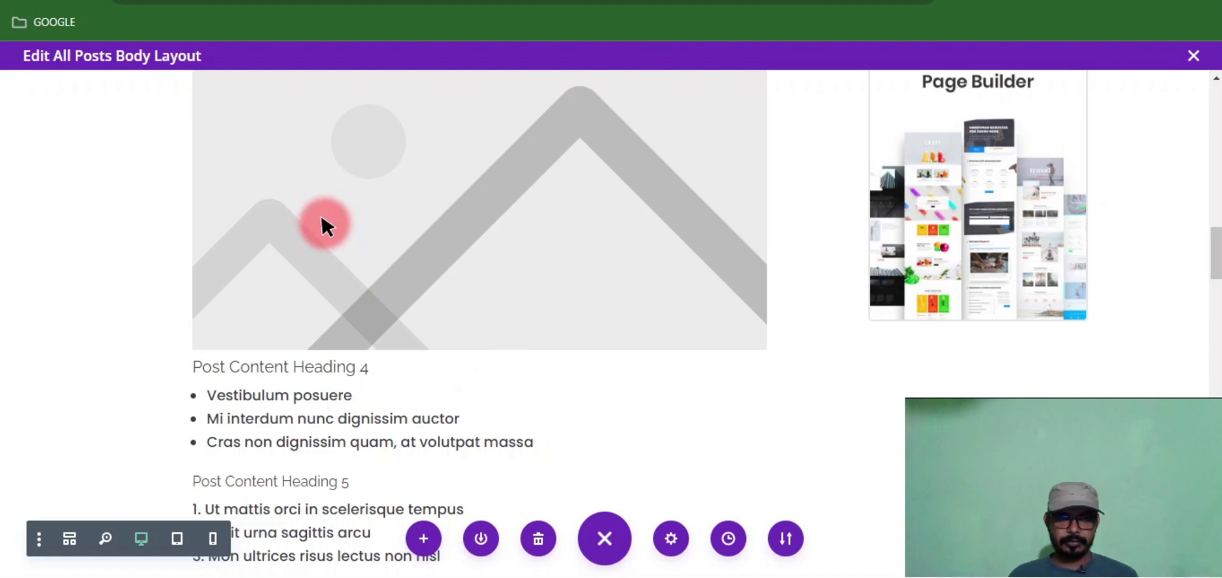
{"action": "left_click", "coordinate": [322, 217]}
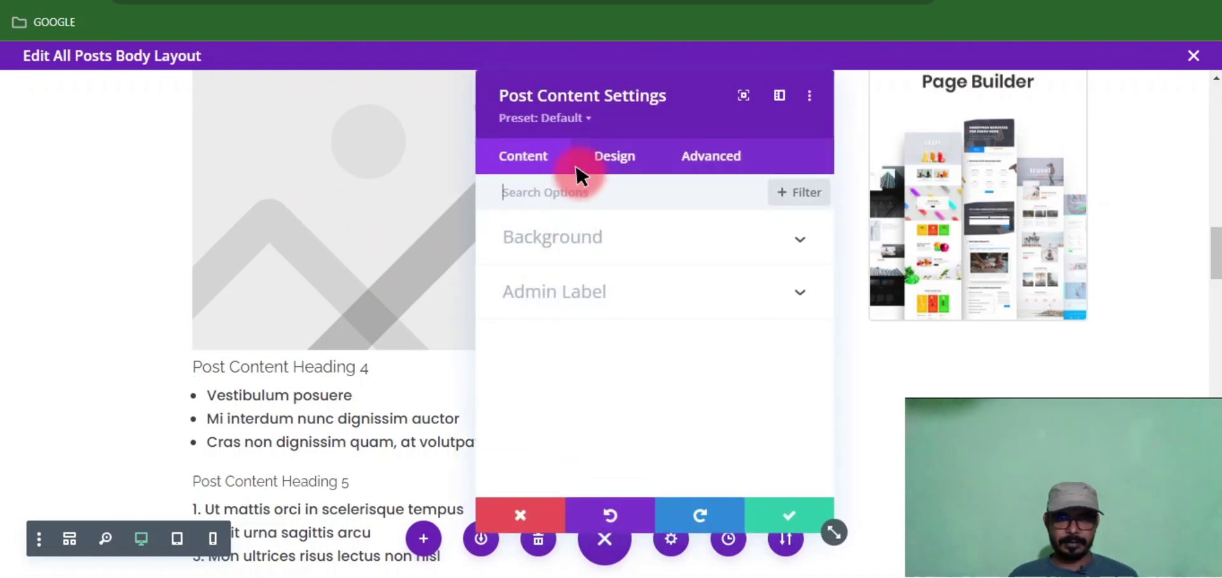
{"action": "scroll", "coordinate": [297, 215], "scroll_direction": "up", "scroll_amount": 3}
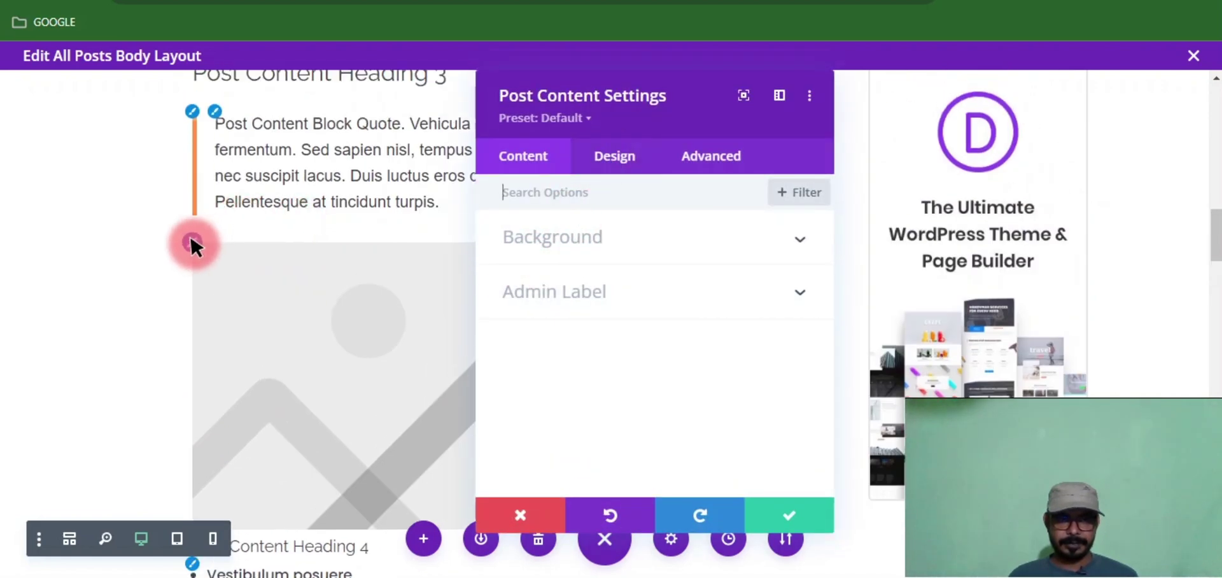
{"action": "left_click", "coordinate": [191, 244]}
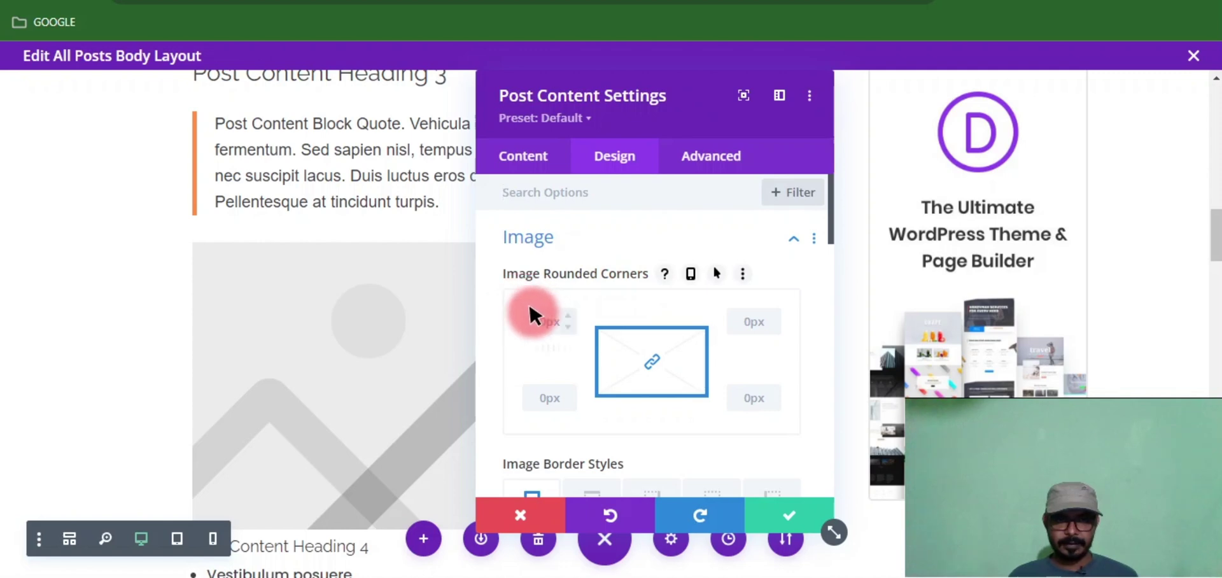
{"action": "left_click", "coordinate": [541, 323]}
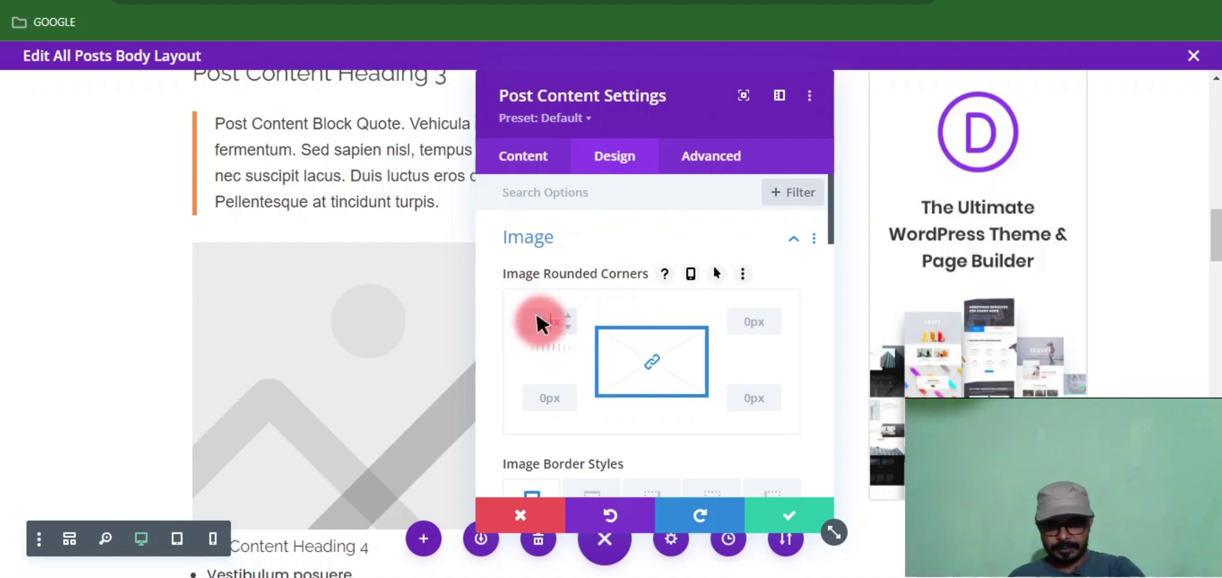
{"action": "type", "text": "8"}
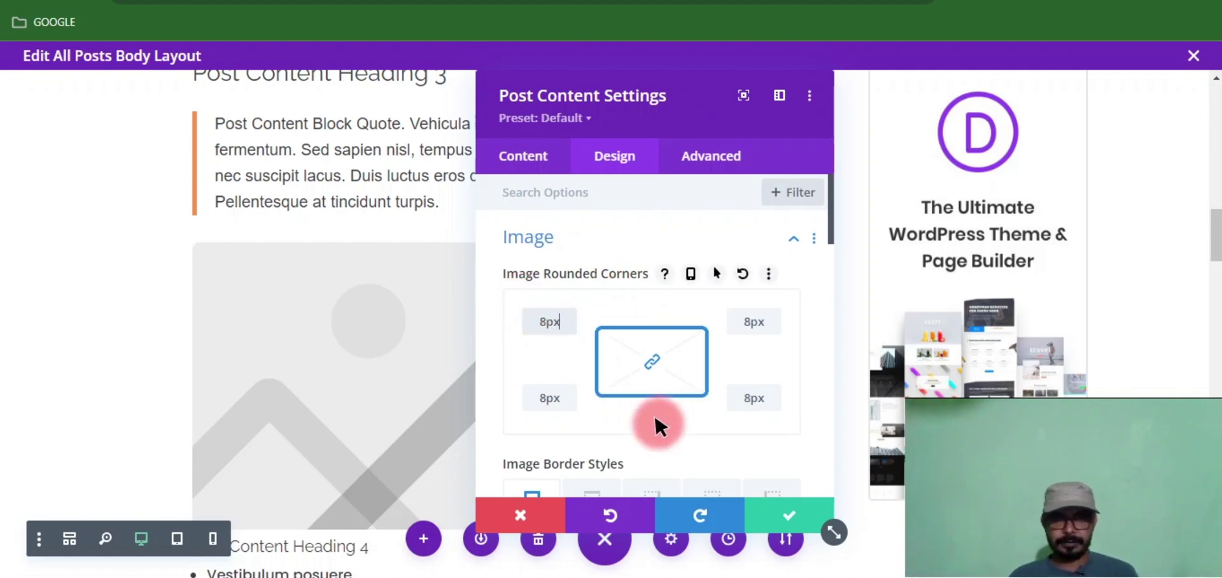
Step: Apply the box shadow preset that casts a soft shadow beneath the post content images
{"action": "scroll", "coordinate": [655, 418], "scroll_direction": "down", "scroll_amount": 3}
{"action": "scroll", "coordinate": [655, 414], "scroll_direction": "down", "scroll_amount": 5}
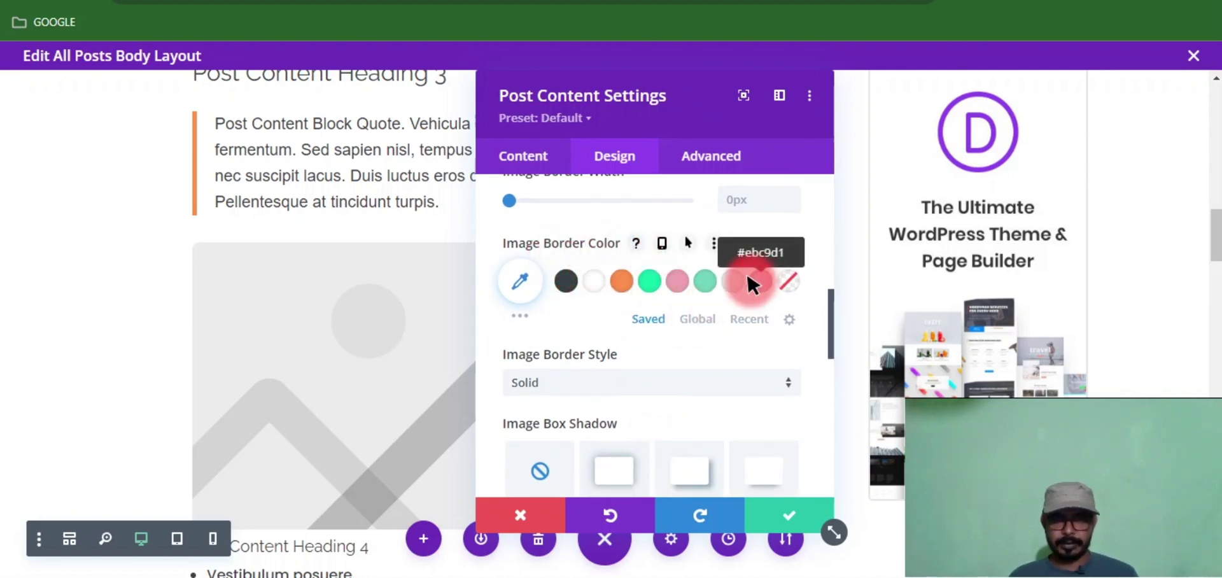
{"action": "scroll", "coordinate": [636, 298], "scroll_direction": "down", "scroll_amount": 3}
{"action": "scroll", "coordinate": [635, 299], "scroll_direction": "down", "scroll_amount": 3}
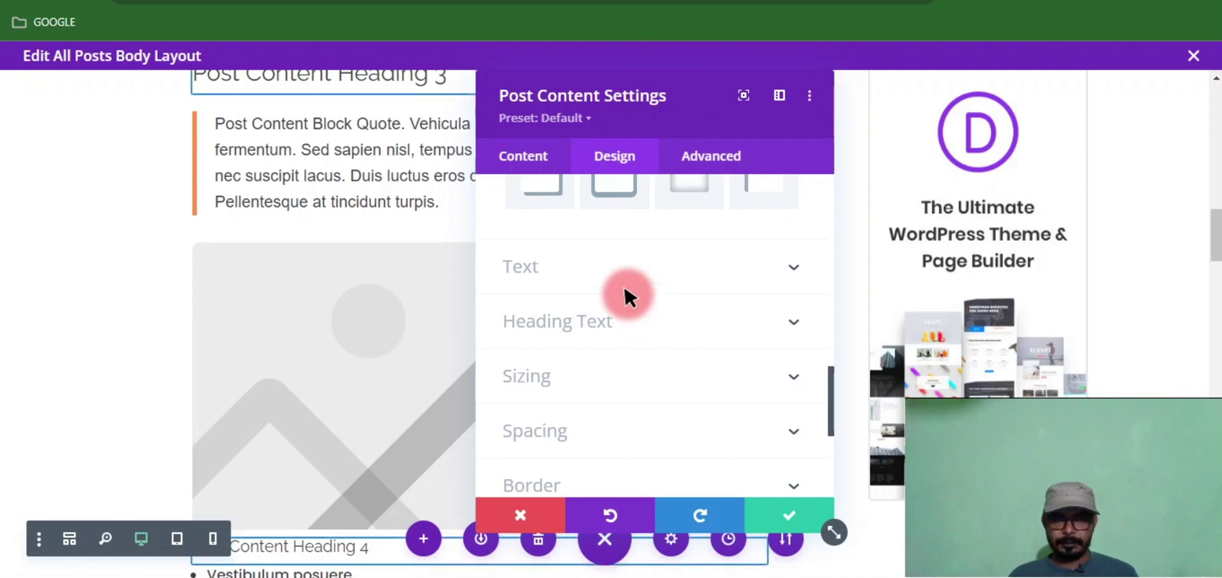
{"action": "scroll", "coordinate": [623, 290], "scroll_direction": "up", "scroll_amount": 3}
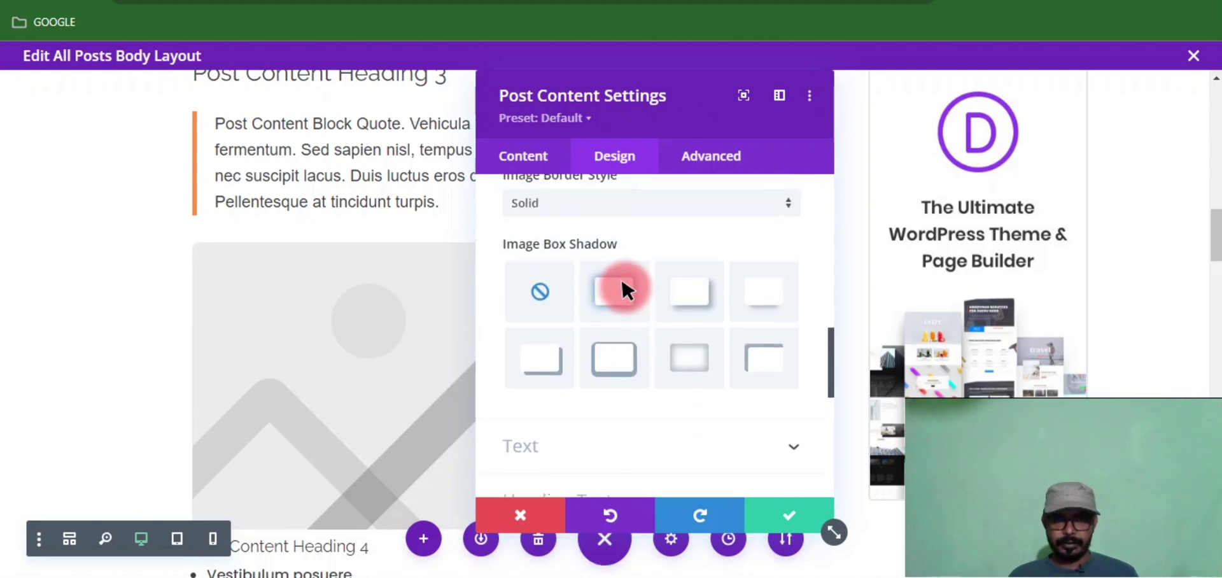
{"action": "left_click", "coordinate": [751, 300]}
{"action": "scroll", "coordinate": [291, 307], "scroll_direction": "down", "scroll_amount": 3}
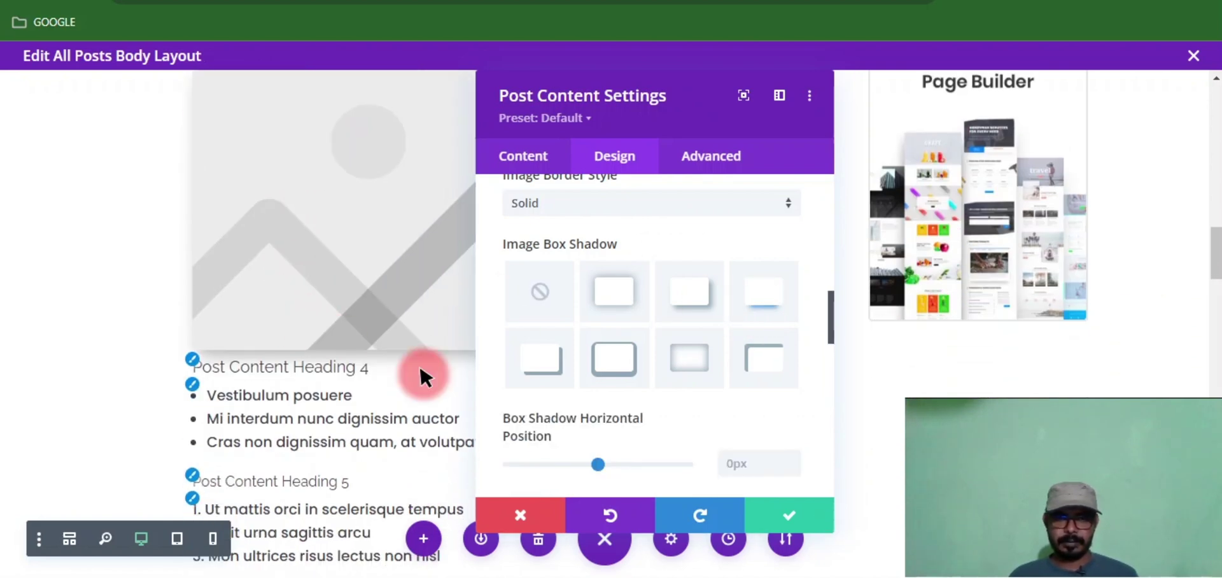
Step: Try green for the image box shadow color and choose orange #fe904c
{"action": "scroll", "coordinate": [581, 387], "scroll_direction": "down", "scroll_amount": 8}
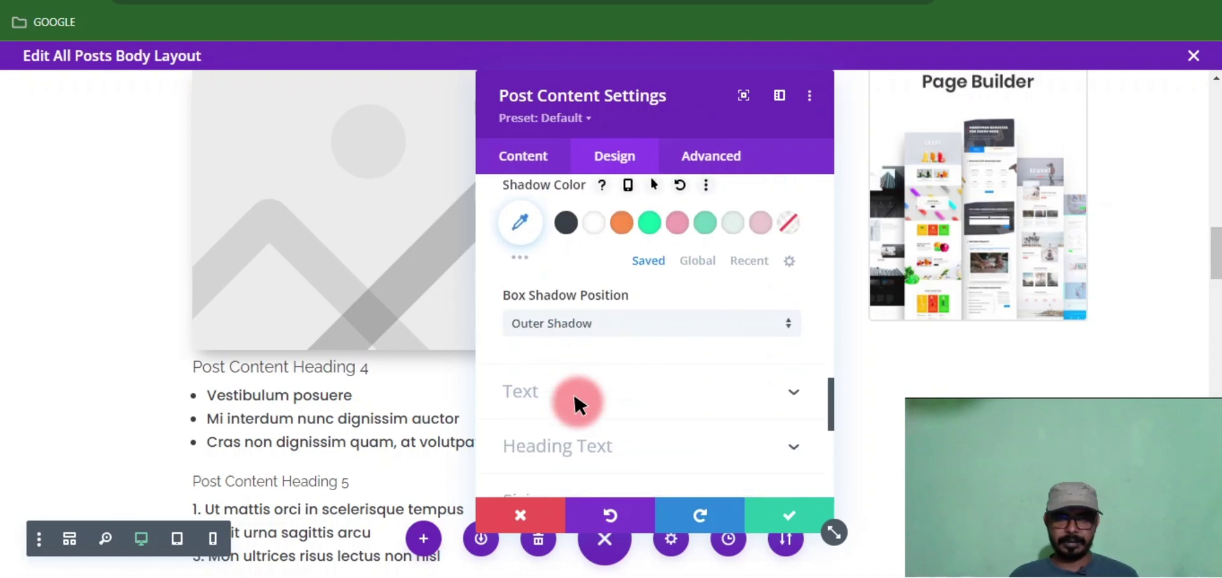
{"action": "scroll", "coordinate": [654, 331], "scroll_direction": "up", "scroll_amount": 3}
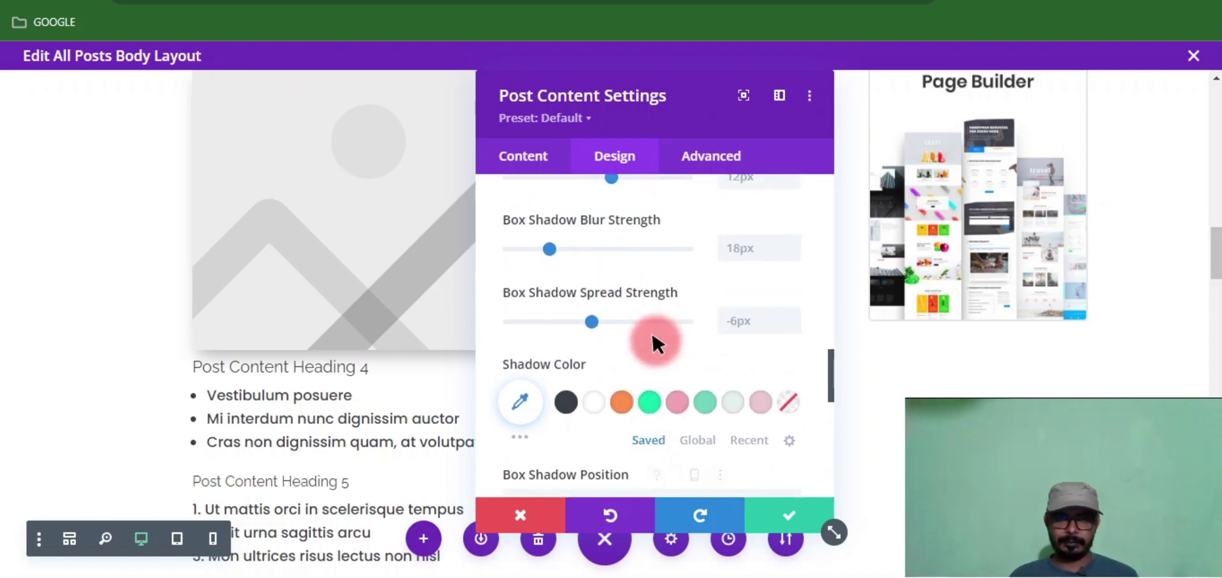
{"action": "left_click", "coordinate": [644, 395]}
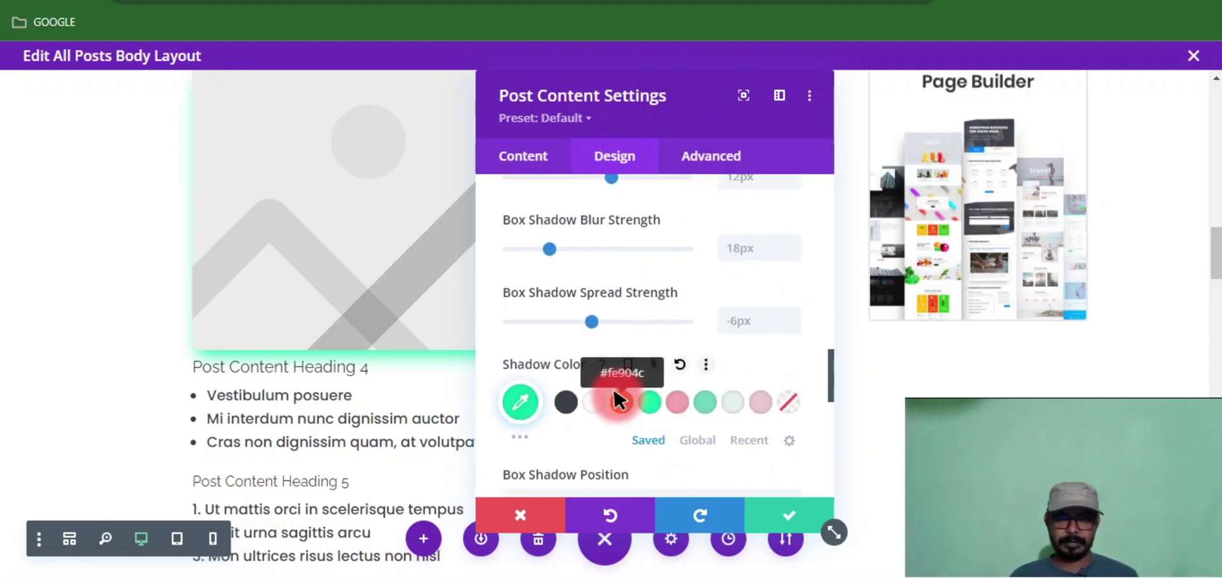
{"action": "left_click", "coordinate": [615, 395]}
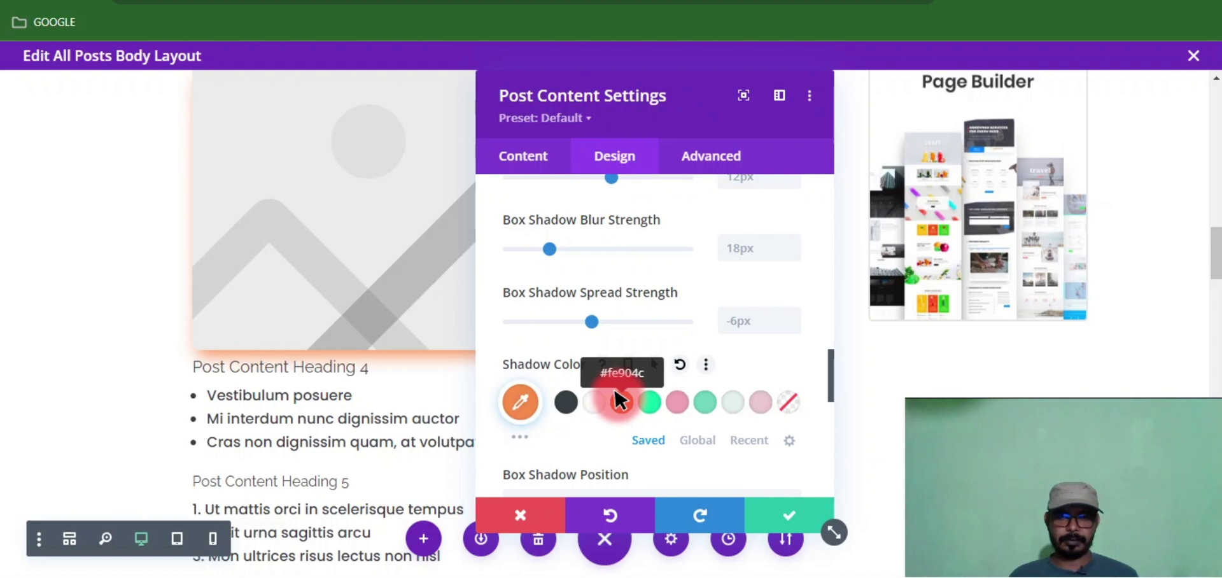
{"action": "scroll", "coordinate": [547, 375], "scroll_direction": "up", "scroll_amount": 5}
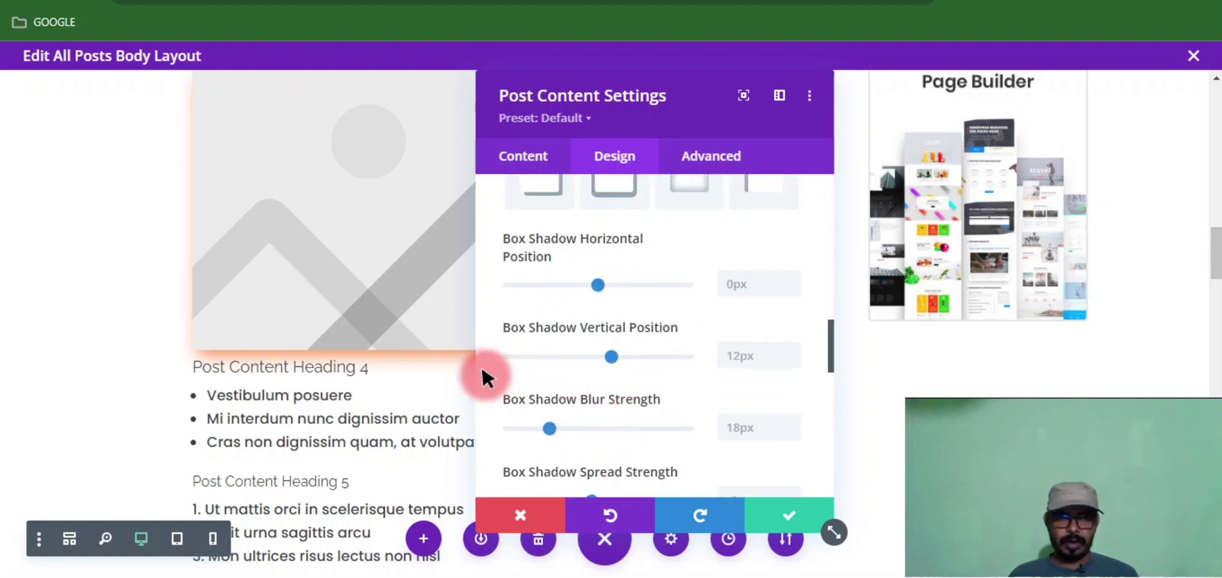
Step: Check the orange shadow around the post content image and save the module settings
{"action": "scroll", "coordinate": [399, 360], "scroll_direction": "up", "scroll_amount": 4}
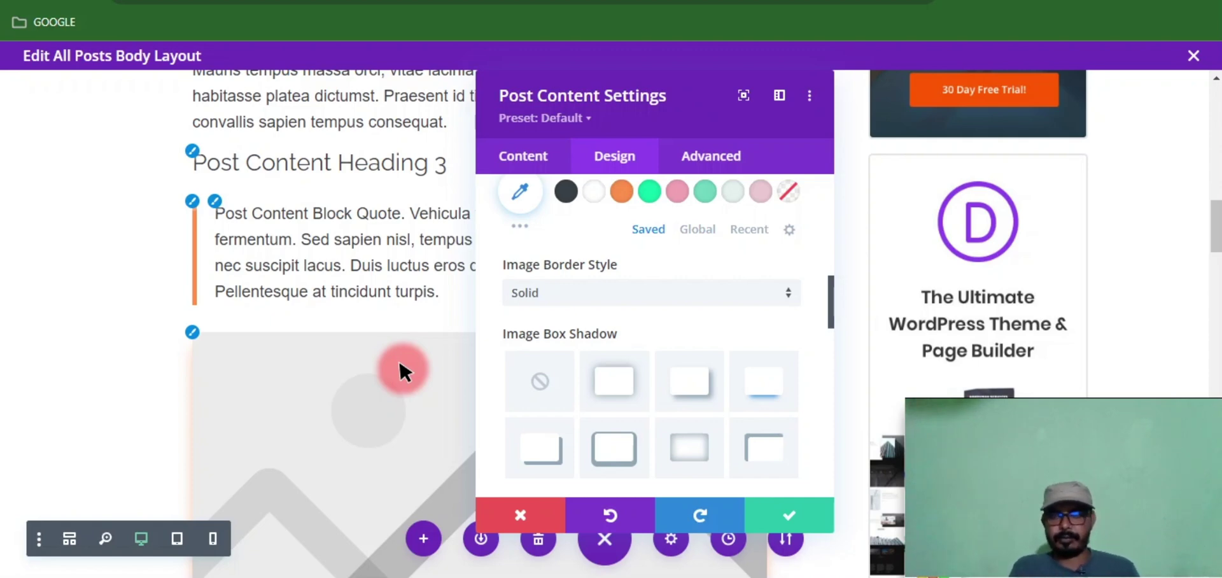
{"action": "scroll", "coordinate": [345, 343], "scroll_direction": "down", "scroll_amount": 12}
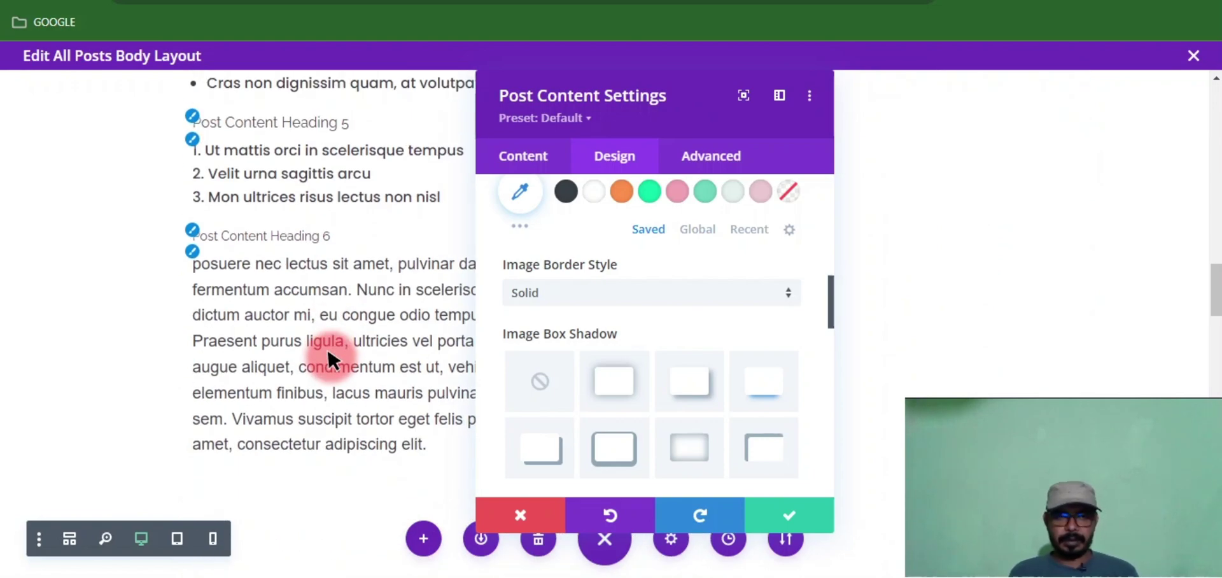
{"action": "scroll", "coordinate": [328, 349], "scroll_direction": "down", "scroll_amount": 10}
{"action": "scroll", "coordinate": [327, 361], "scroll_direction": "down", "scroll_amount": 2}
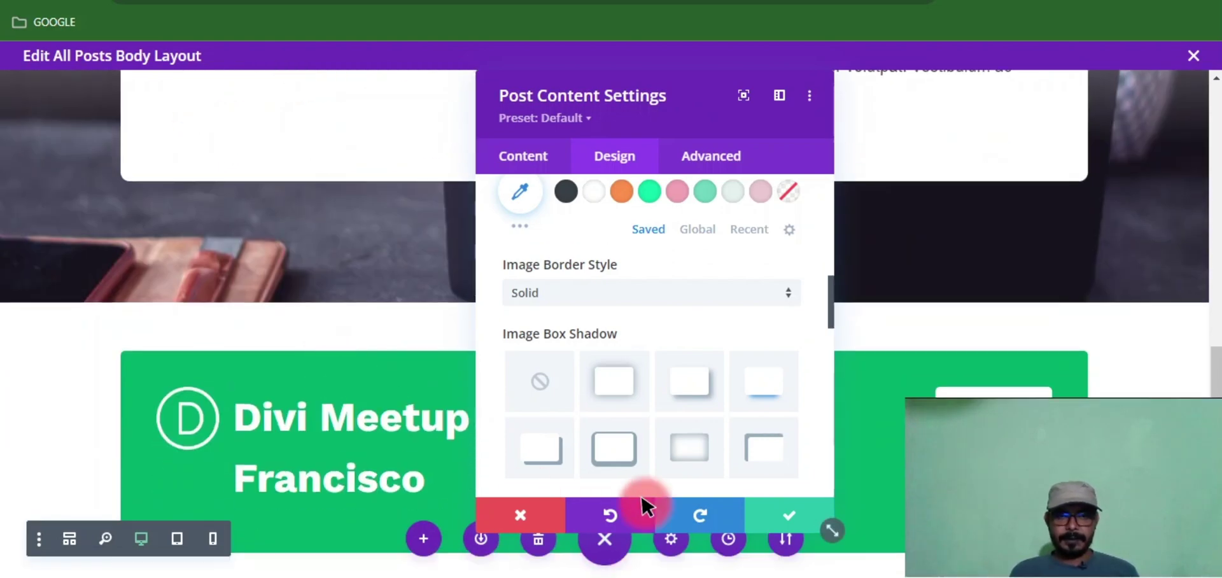
{"action": "left_click", "coordinate": [787, 513]}
Step: Insert a new single-column row directly below the post content
{"action": "scroll", "coordinate": [254, 356], "scroll_direction": "up", "scroll_amount": 8}
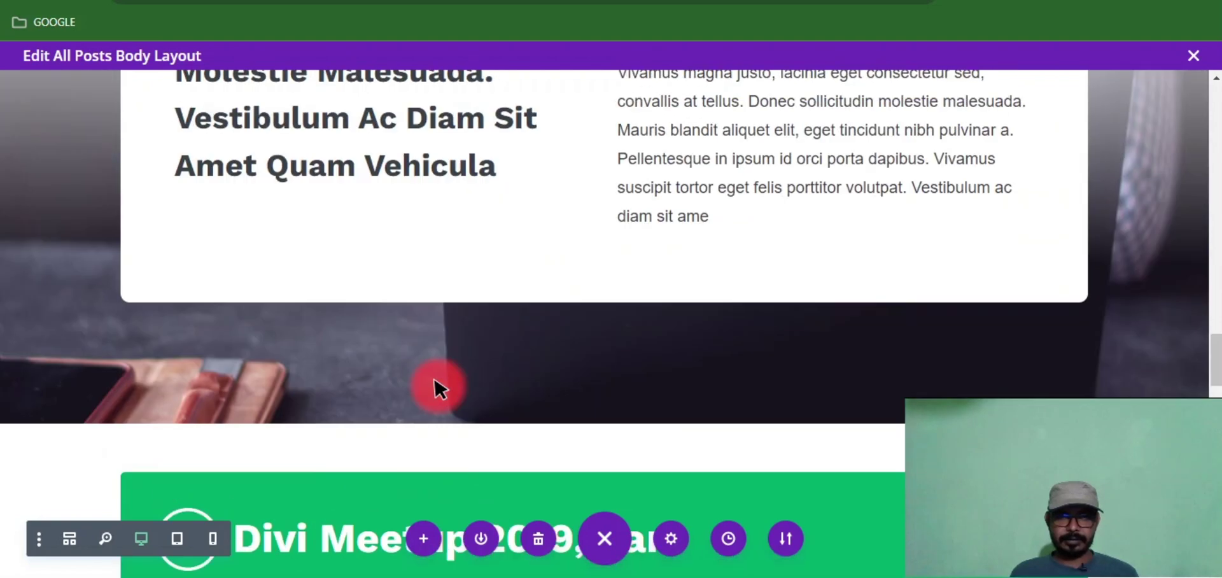
{"action": "scroll", "coordinate": [485, 449], "scroll_direction": "up", "scroll_amount": 10}
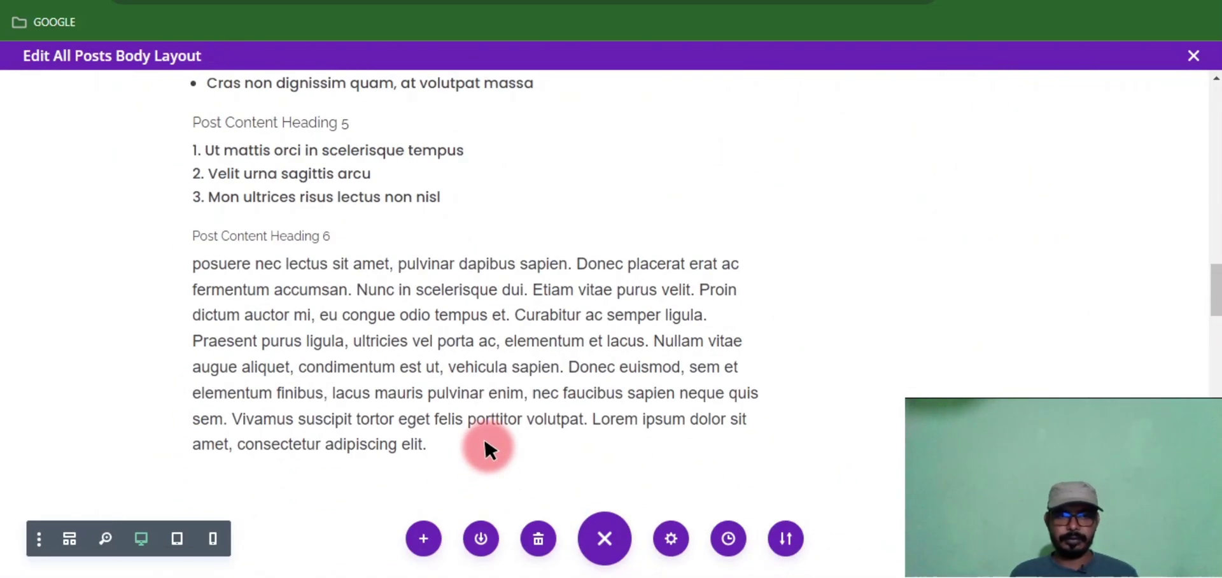
{"action": "scroll", "coordinate": [487, 445], "scroll_direction": "down", "scroll_amount": 6}
{"action": "scroll", "coordinate": [487, 443], "scroll_direction": "down", "scroll_amount": 4}
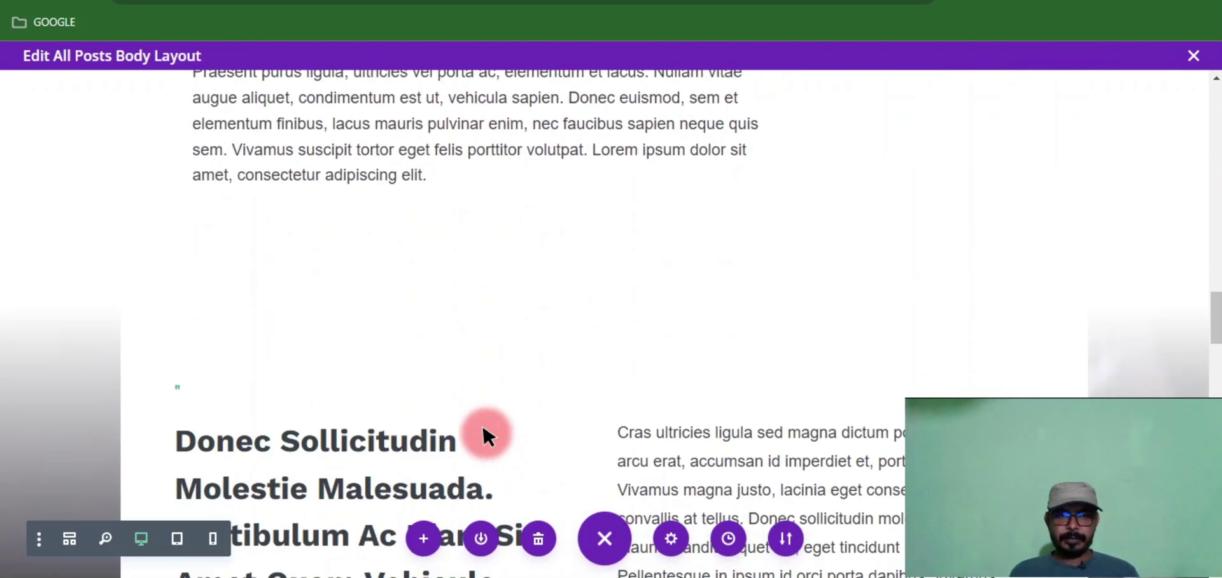
{"action": "scroll", "coordinate": [406, 344], "scroll_direction": "up", "scroll_amount": 3}
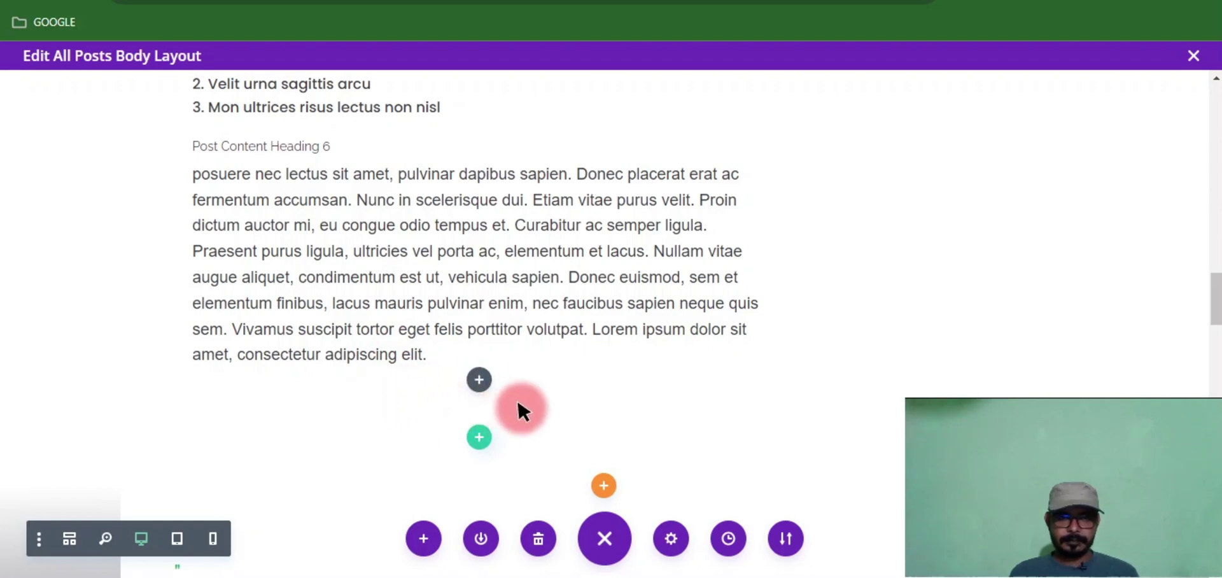
{"action": "scroll", "coordinate": [517, 399], "scroll_direction": "up", "scroll_amount": 7}
{"action": "scroll", "coordinate": [517, 399], "scroll_direction": "down", "scroll_amount": 7}
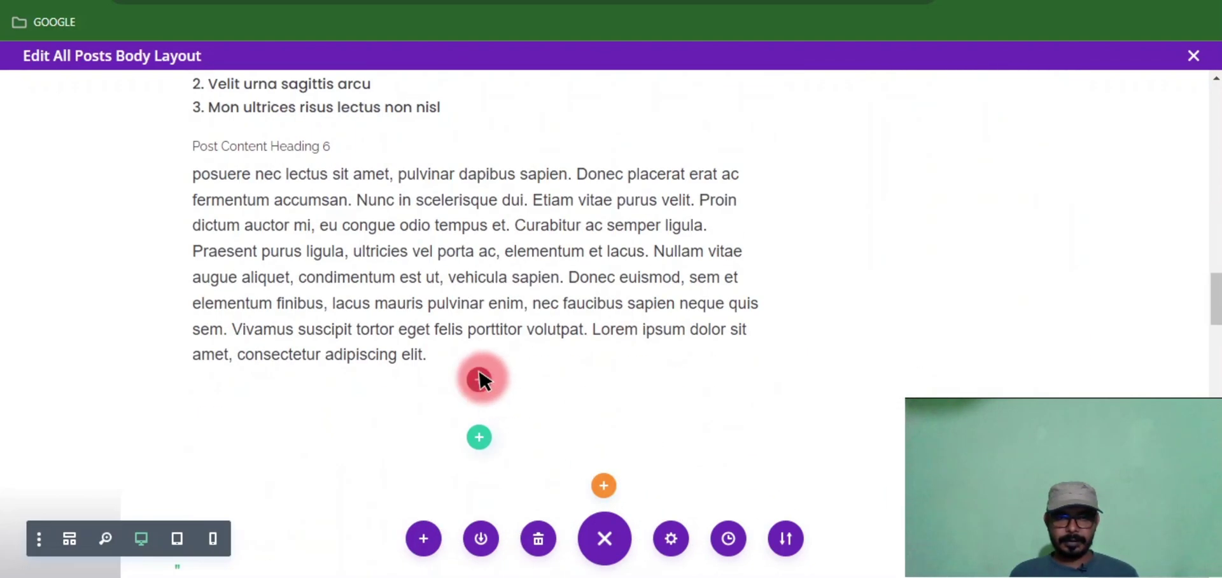
{"action": "left_click", "coordinate": [472, 435]}
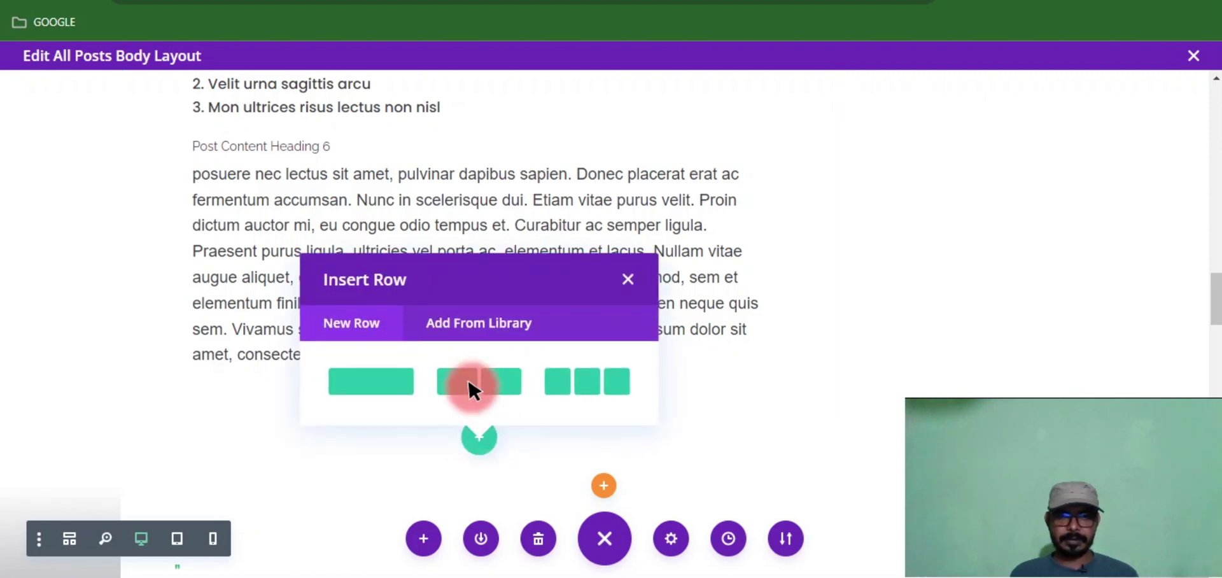
{"action": "left_click", "coordinate": [374, 381]}
Step: Search the modules for "po" and add a Post Navigation module to the new row
{"action": "left_click", "coordinate": [443, 234]}
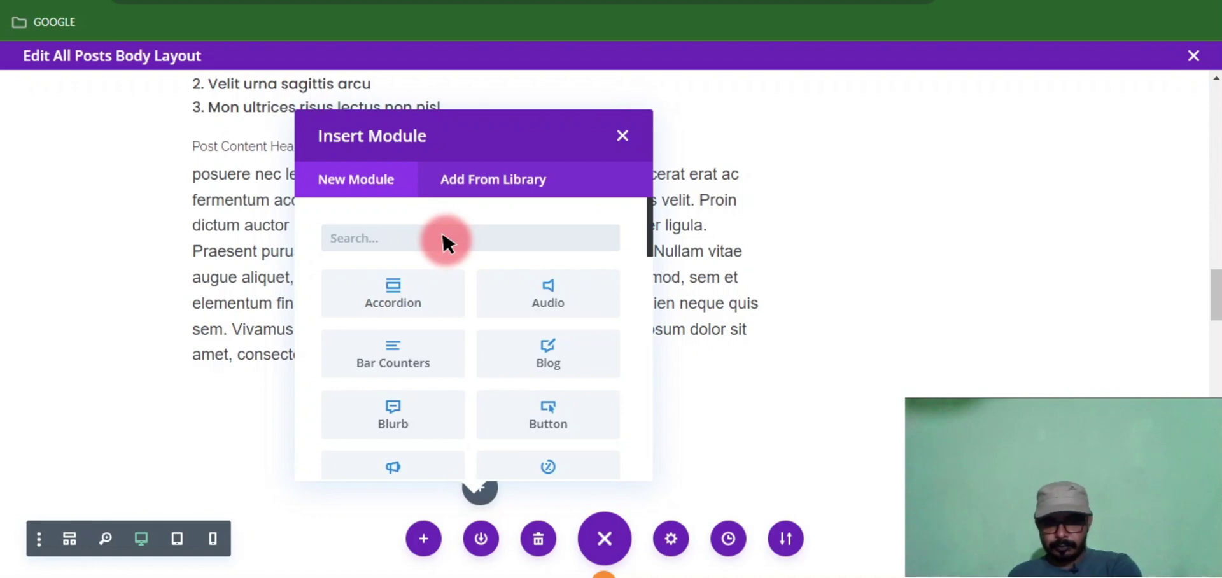
{"action": "type", "text": "po"}
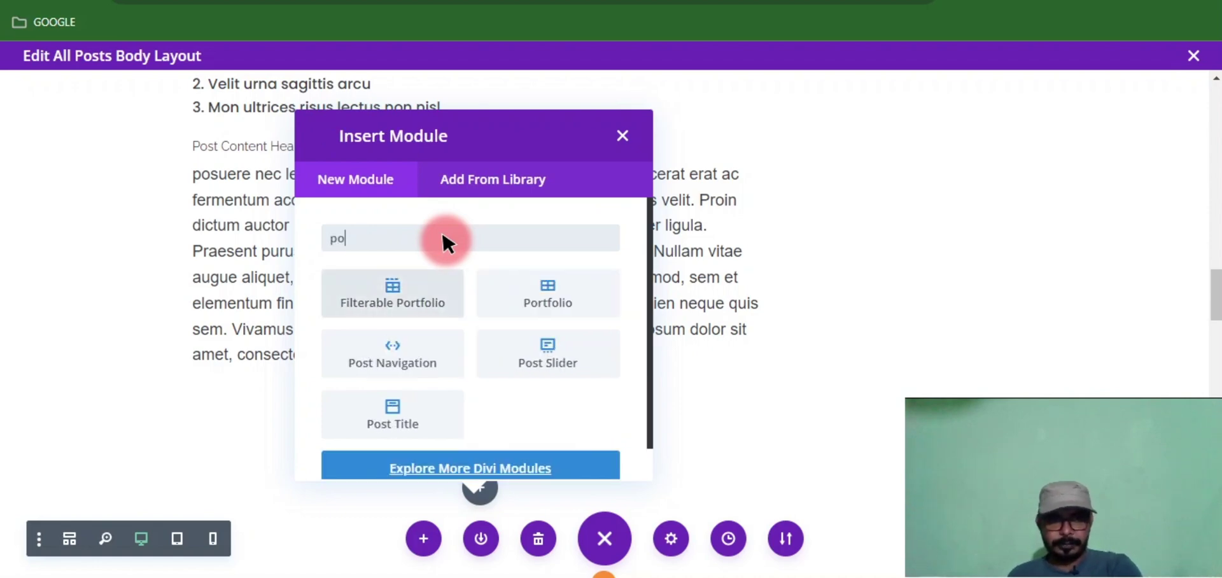
{"action": "left_click", "coordinate": [410, 351]}
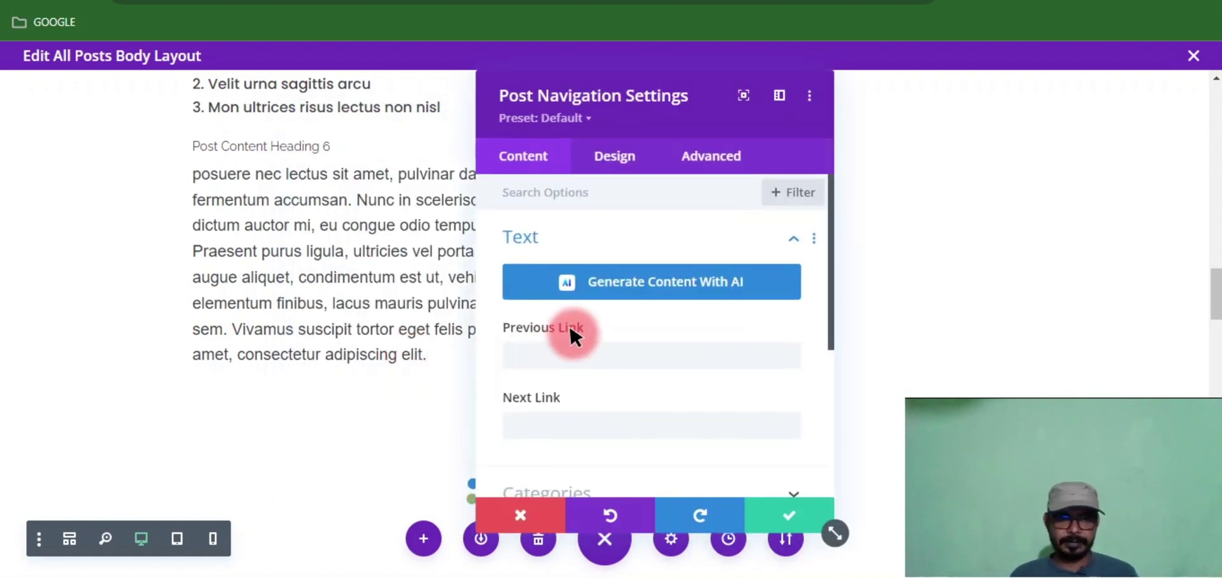
Step: Set the Post Navigation module's Previous Link text to "prev:%title"
{"action": "left_click", "coordinate": [564, 352]}
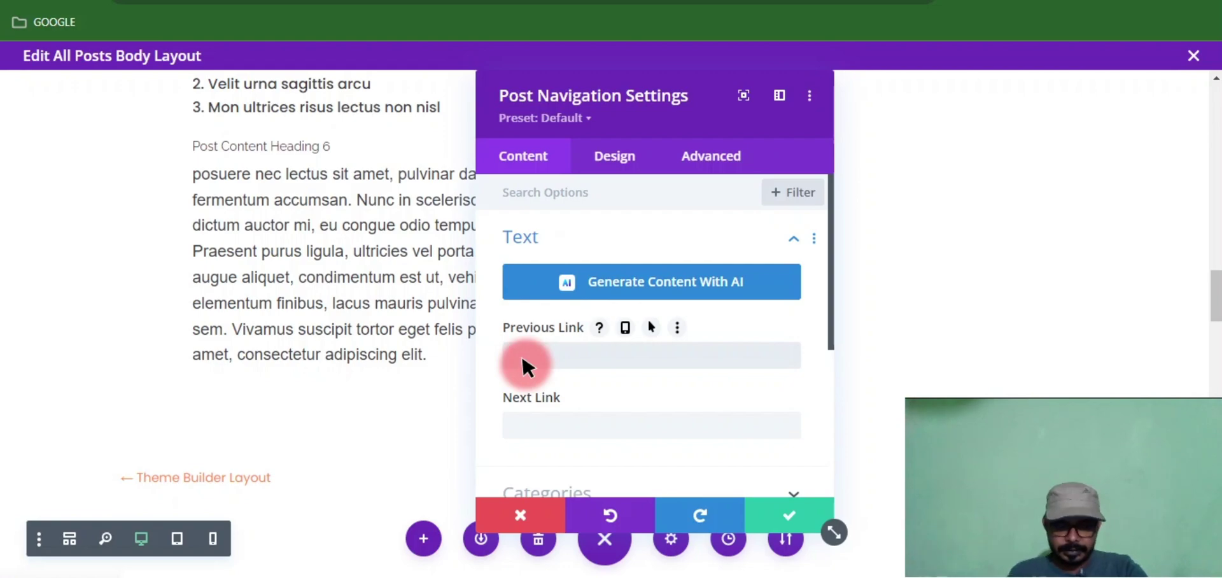
{"action": "type", "text": "p"}
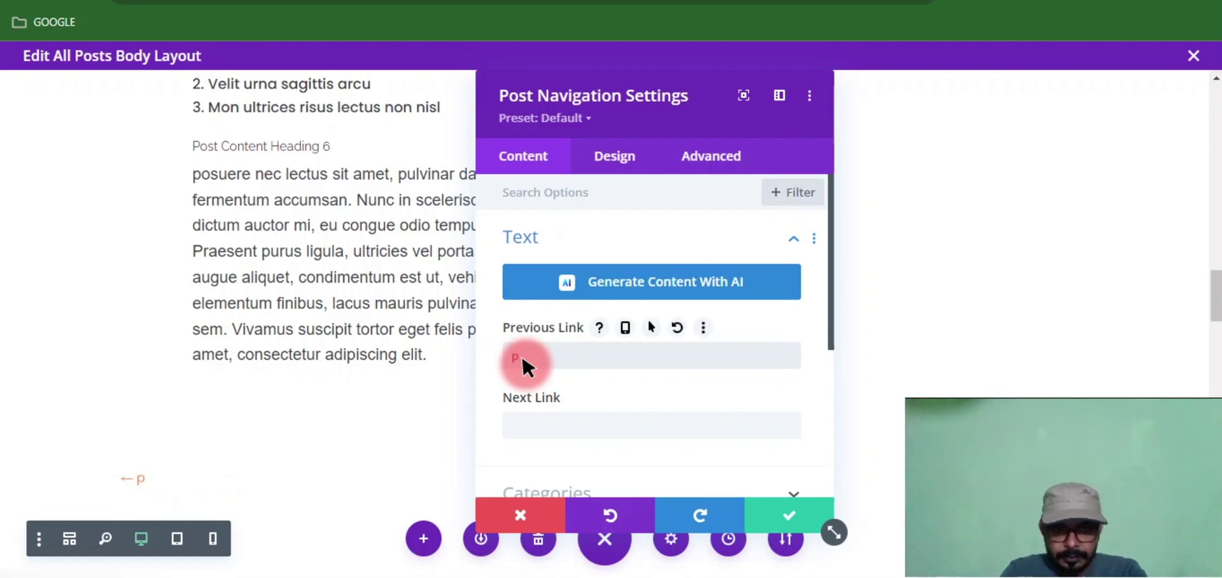
{"action": "type", "text": "rev:"}
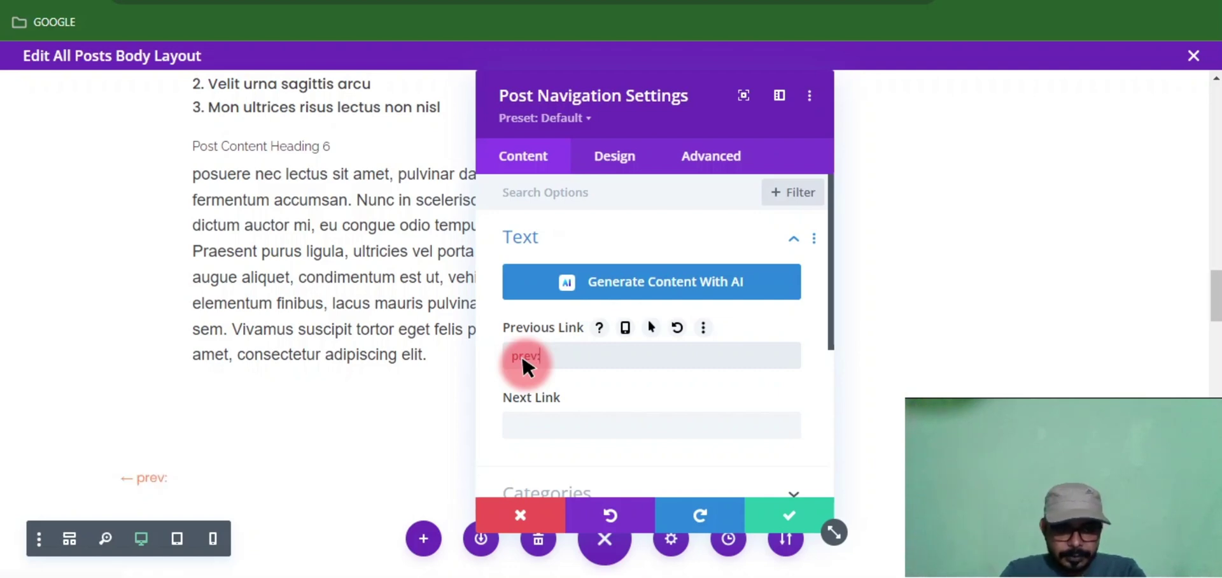
{"action": "type", "text": "%"}
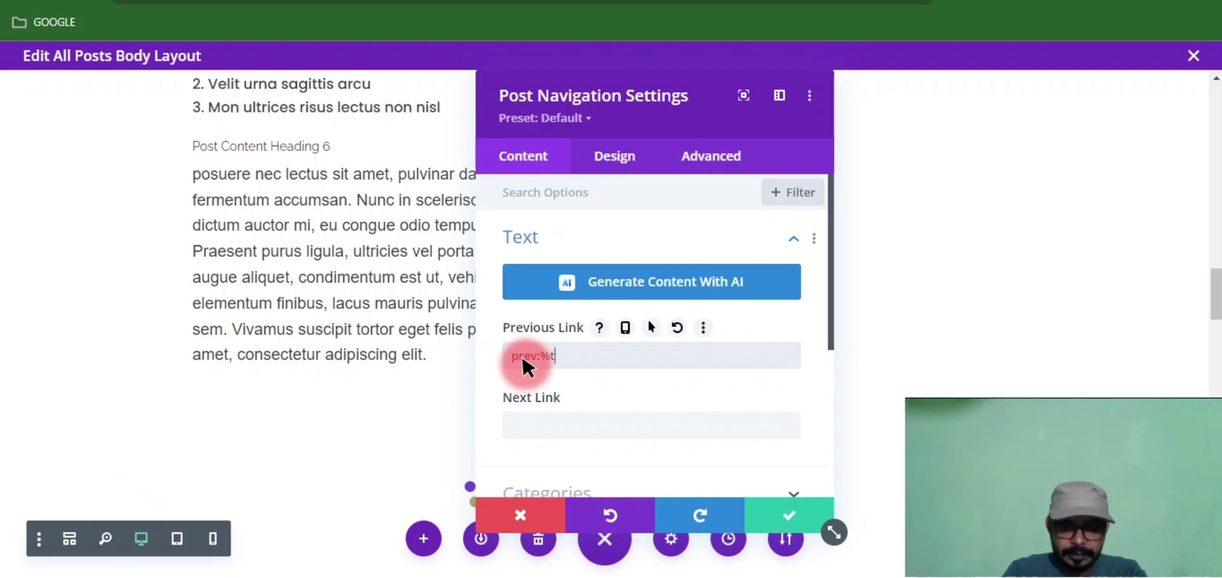
{"action": "type", "text": "tit"}
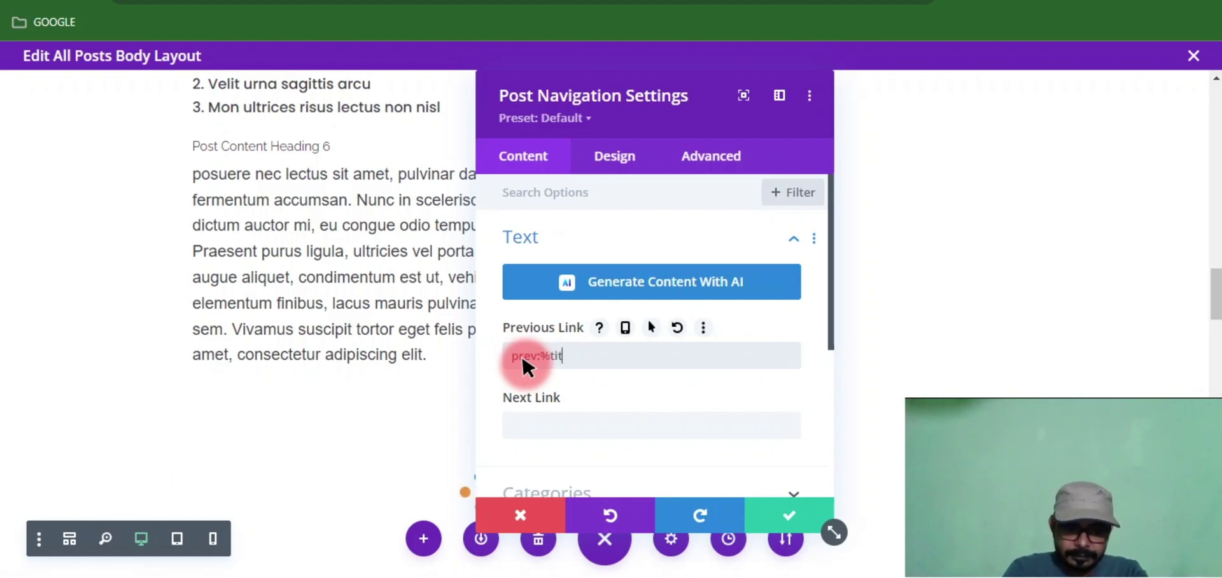
{"action": "type", "text": "el"}
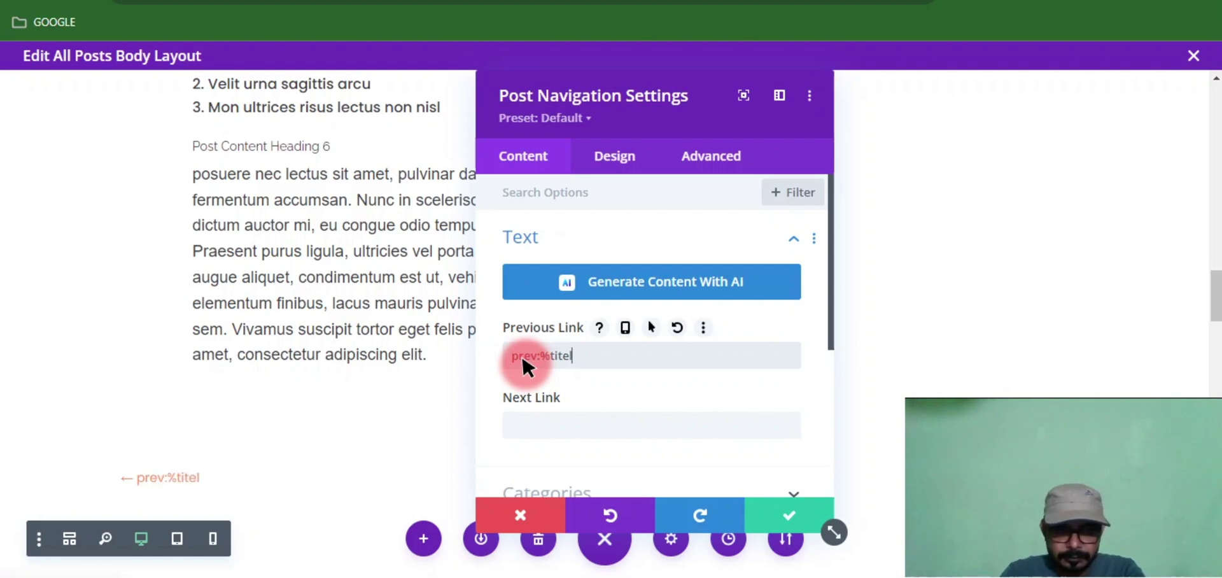
{"action": "key", "text": "BackSpace"}
{"action": "key", "text": "BackSpace"}
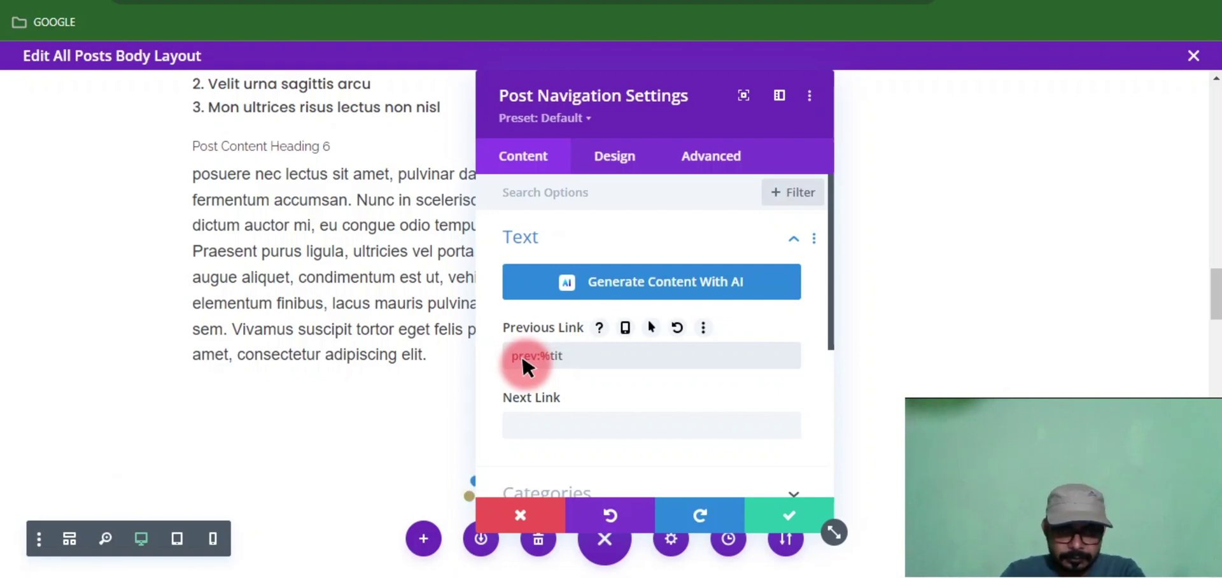
{"action": "type", "text": "le"}
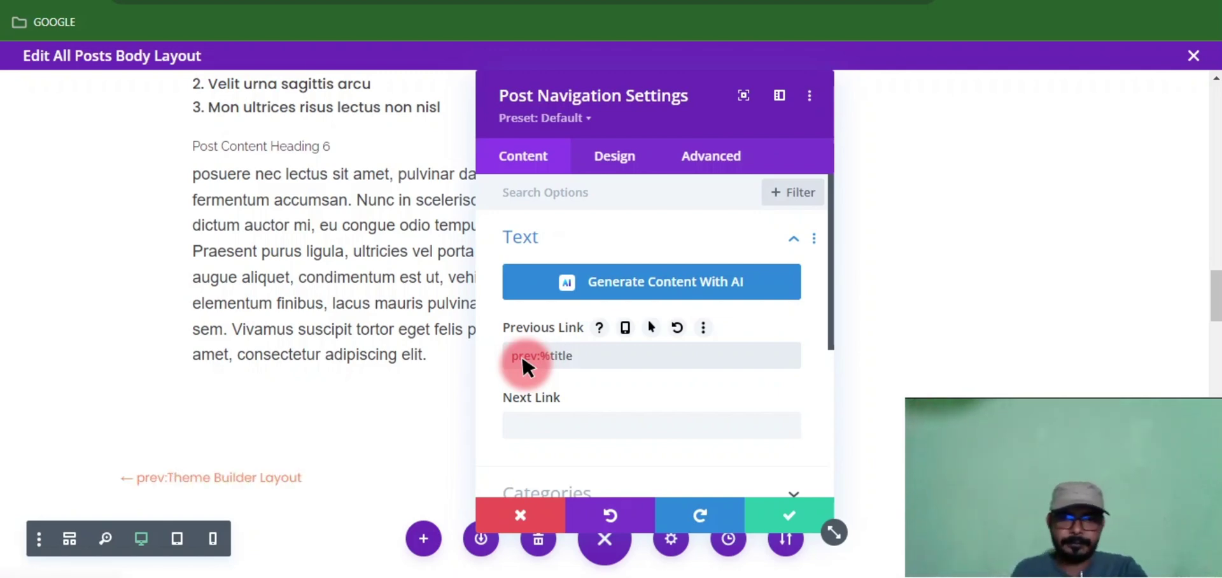
Step: Set the Post Navigation module's Next Link text to "next" and look over the remaining content options
{"action": "left_click", "coordinate": [541, 420]}
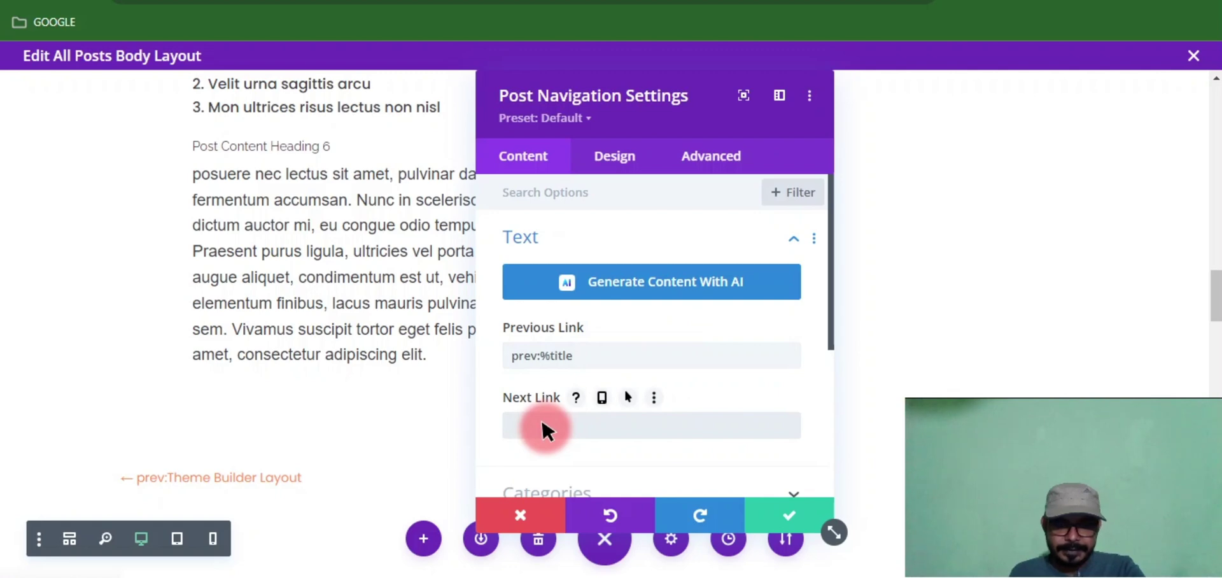
{"action": "type", "text": "nes"}
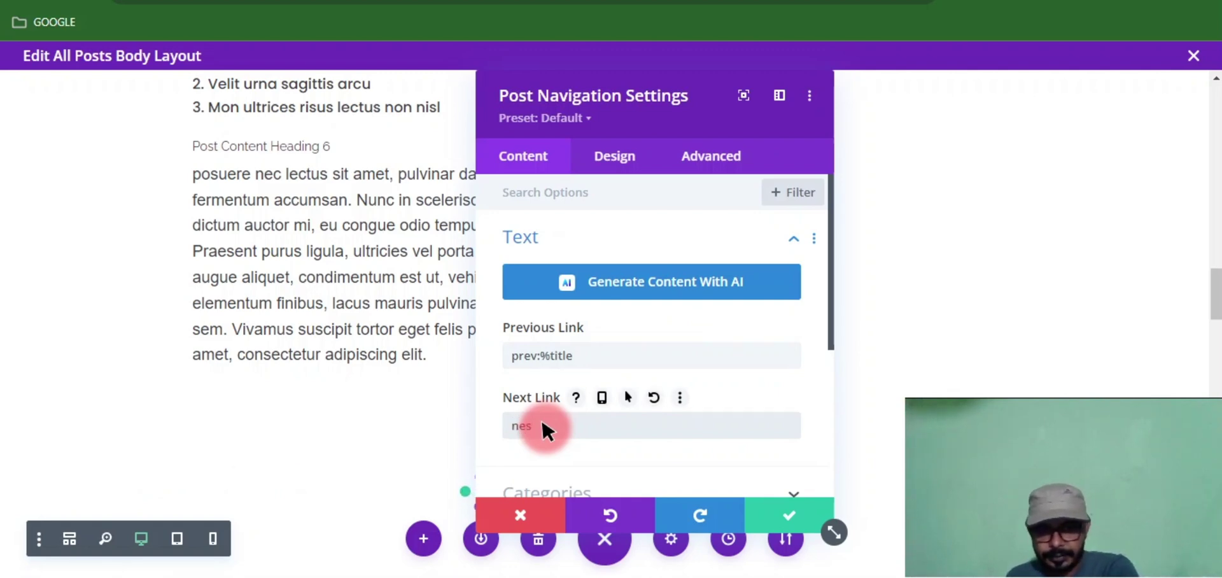
{"action": "key", "text": "BackSpace"}
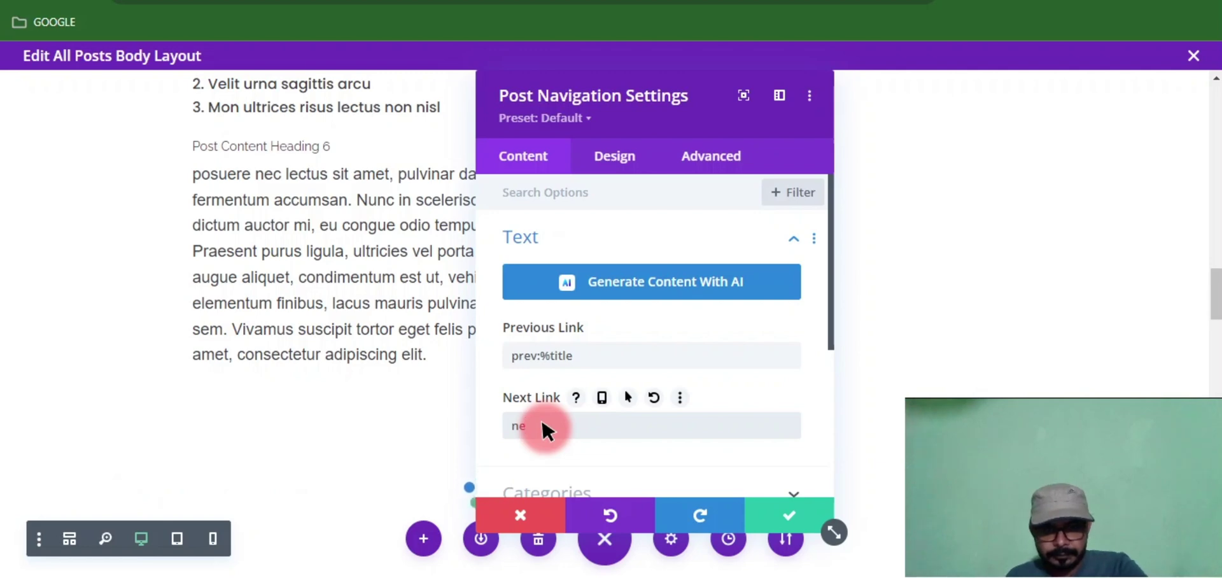
{"action": "type", "text": "xt"}
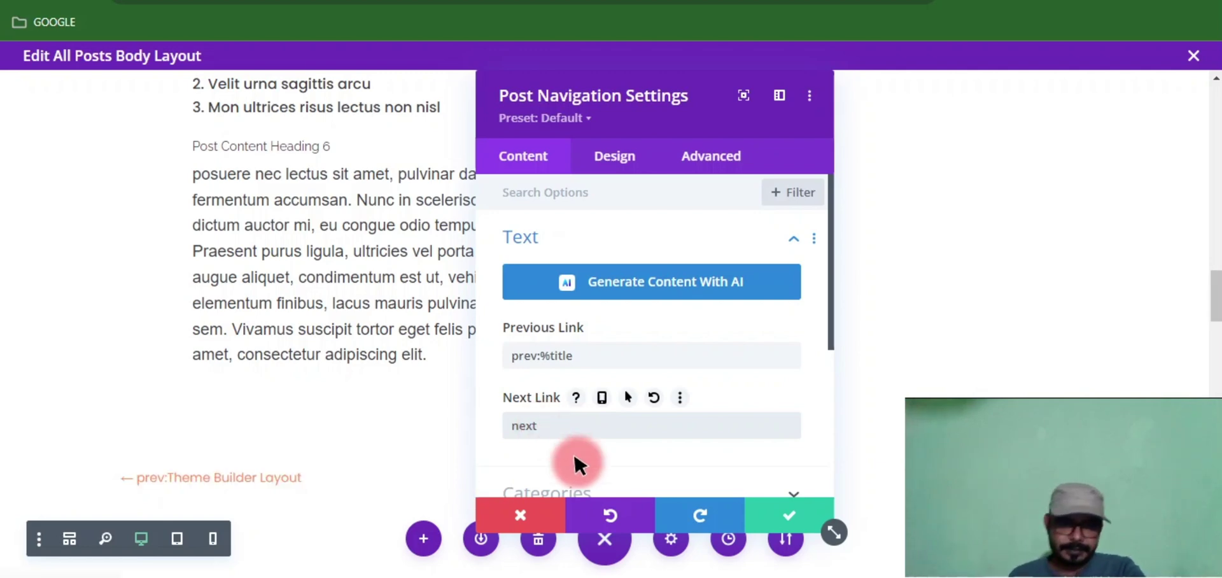
{"action": "scroll", "coordinate": [580, 449], "scroll_direction": "down", "scroll_amount": 3}
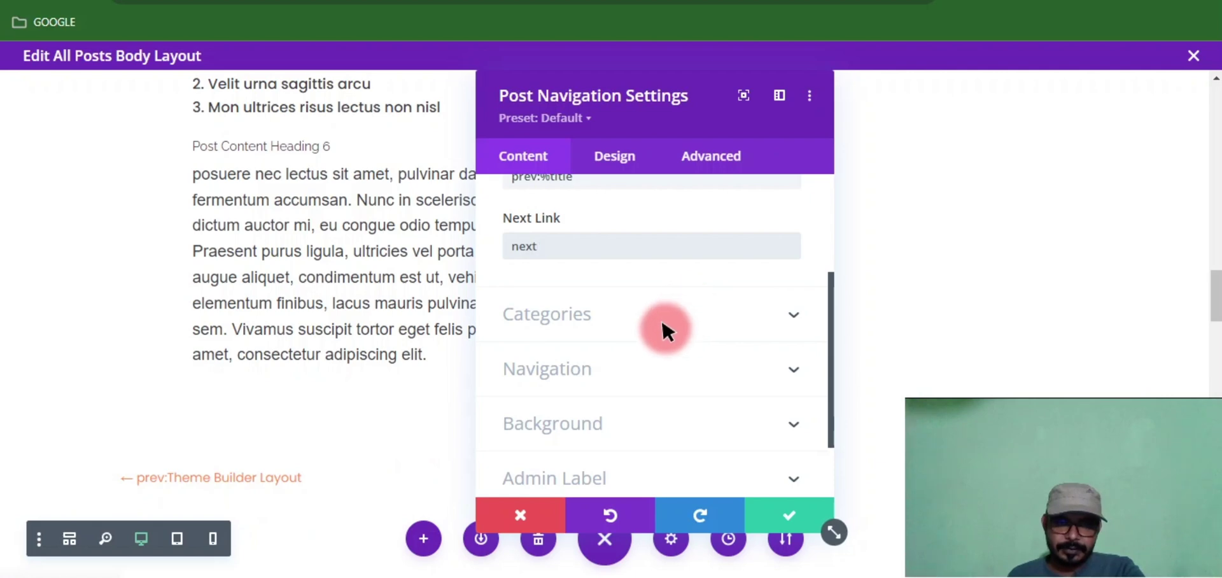
{"action": "scroll", "coordinate": [662, 323], "scroll_direction": "up", "scroll_amount": 3}
{"action": "scroll", "coordinate": [659, 323], "scroll_direction": "down", "scroll_amount": 5}
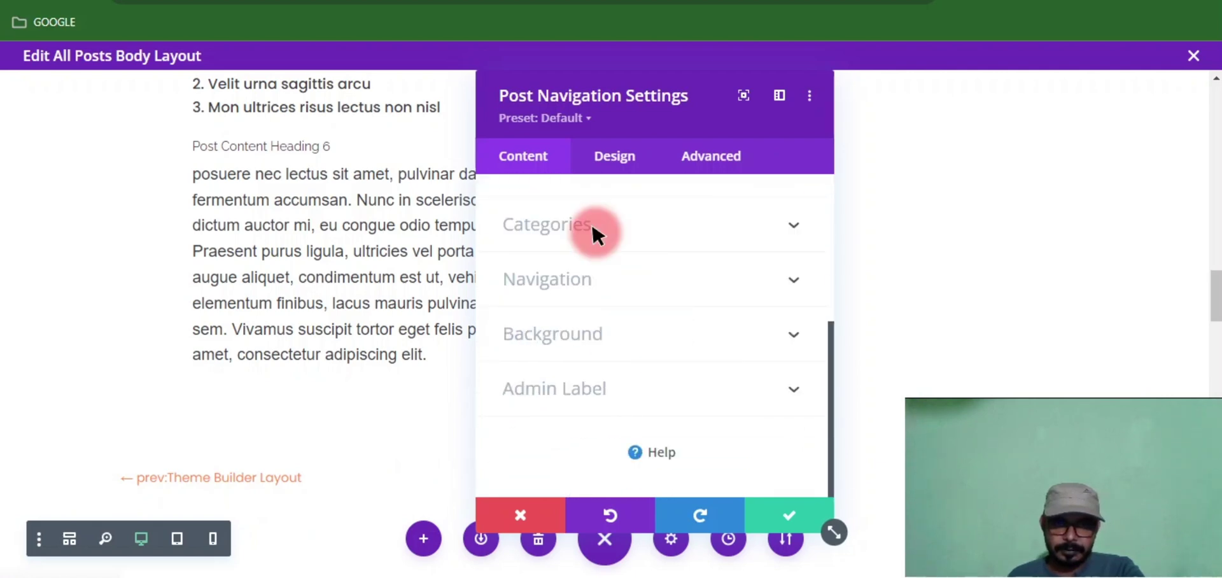
{"action": "scroll", "coordinate": [585, 238], "scroll_direction": "up", "scroll_amount": 5}
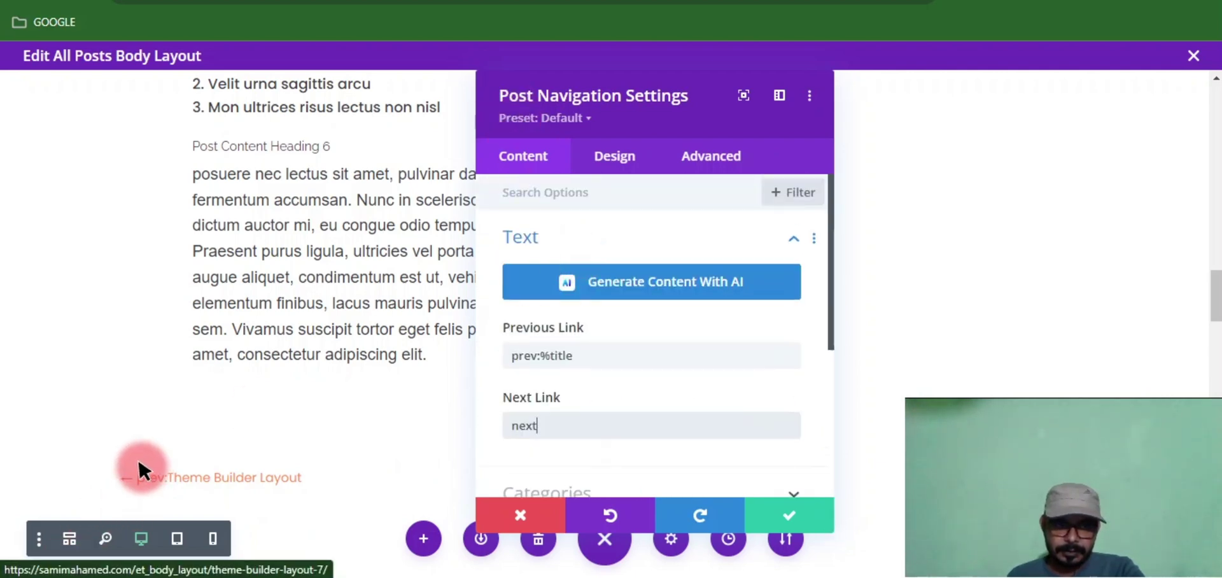
Step: Set the post navigation's links text color to the saved orange #fe904c and close the module settings
{"action": "left_click", "coordinate": [619, 159]}
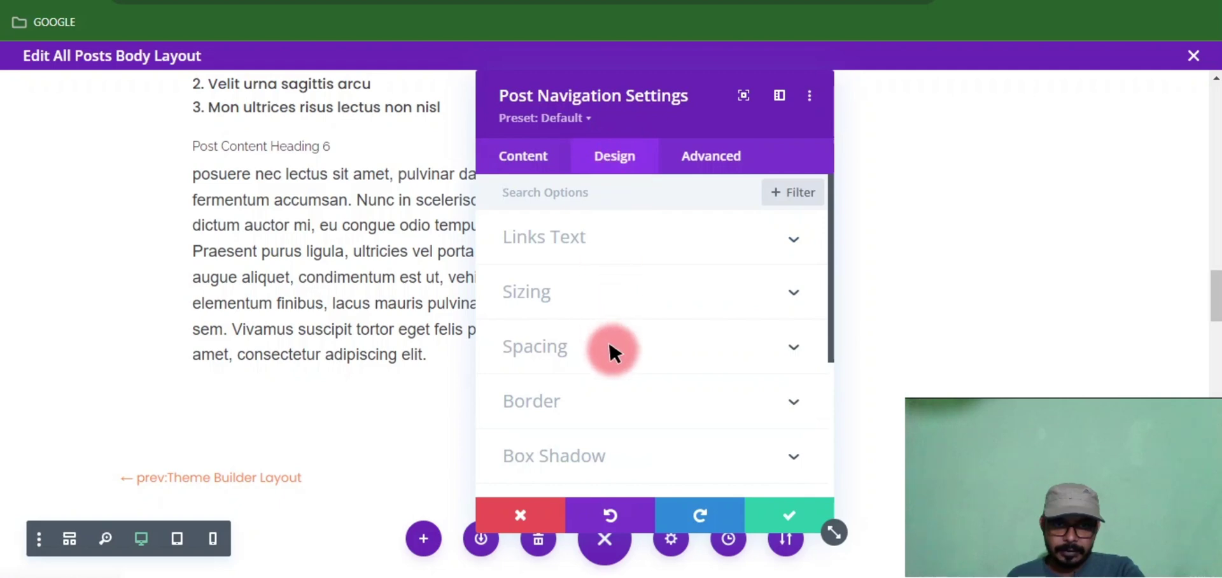
{"action": "scroll", "coordinate": [609, 347], "scroll_direction": "down", "scroll_amount": 4}
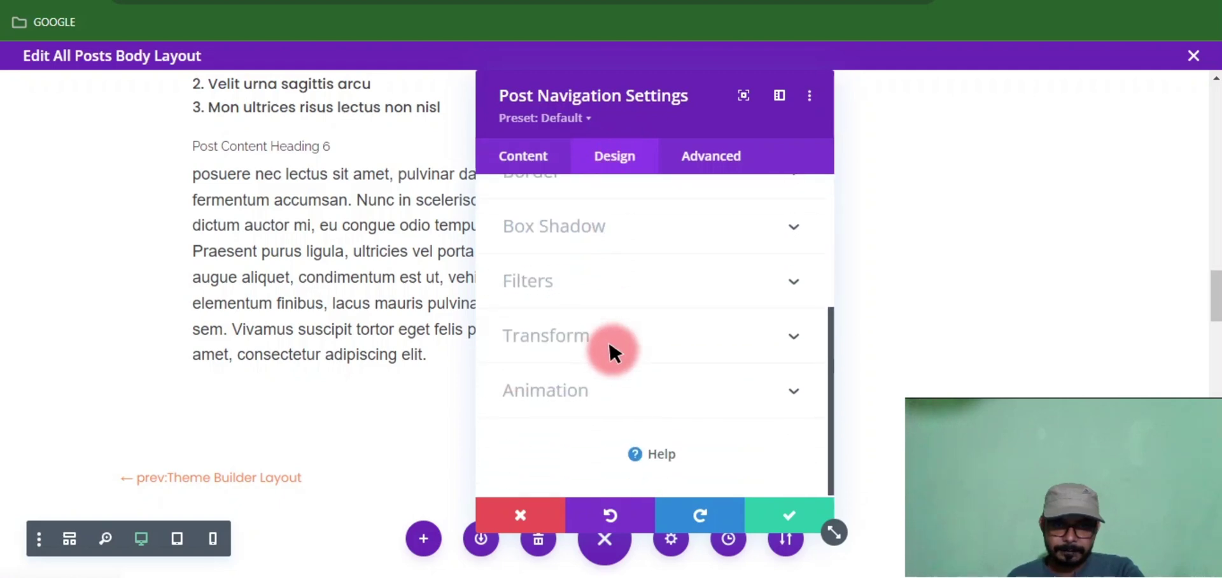
{"action": "scroll", "coordinate": [609, 347], "scroll_direction": "up", "scroll_amount": 4}
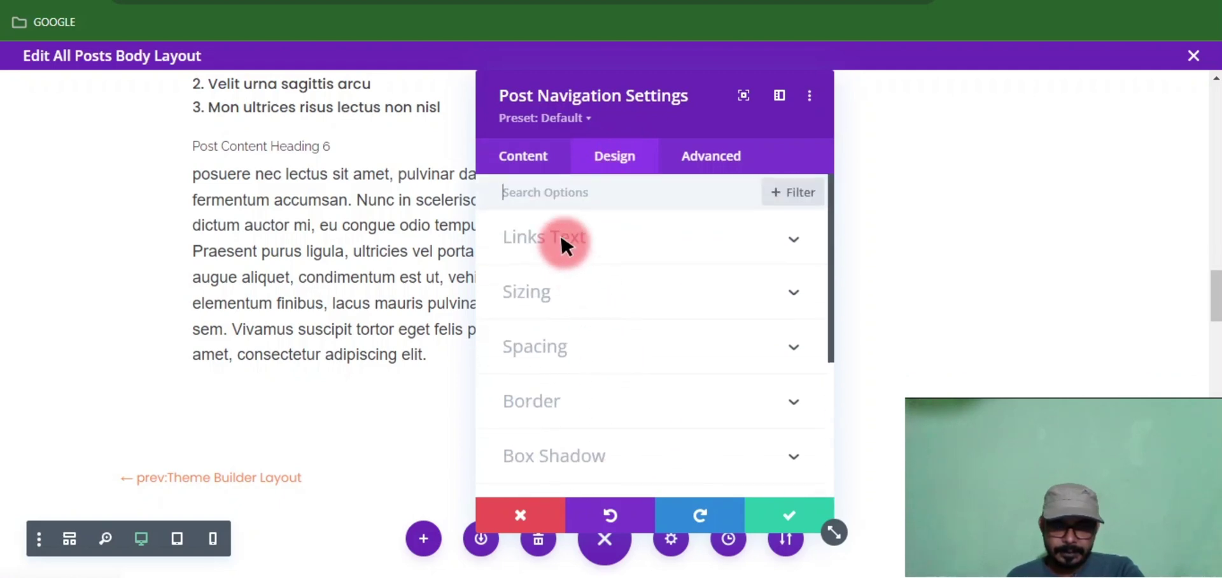
{"action": "left_click", "coordinate": [672, 235]}
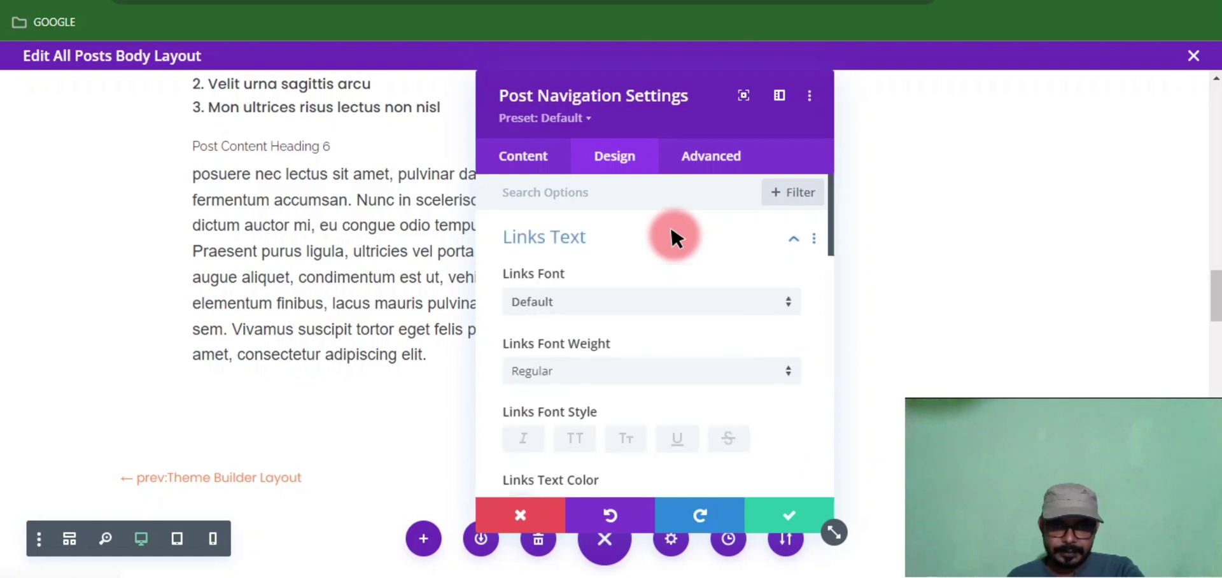
{"action": "scroll", "coordinate": [654, 312], "scroll_direction": "down", "scroll_amount": 3}
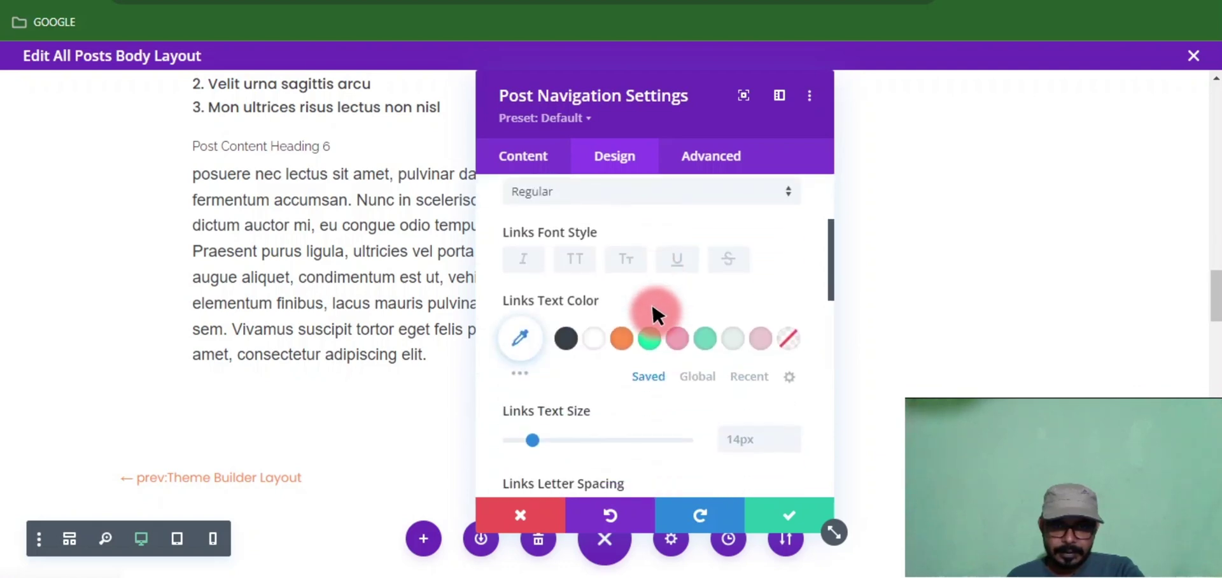
{"action": "left_click", "coordinate": [623, 335]}
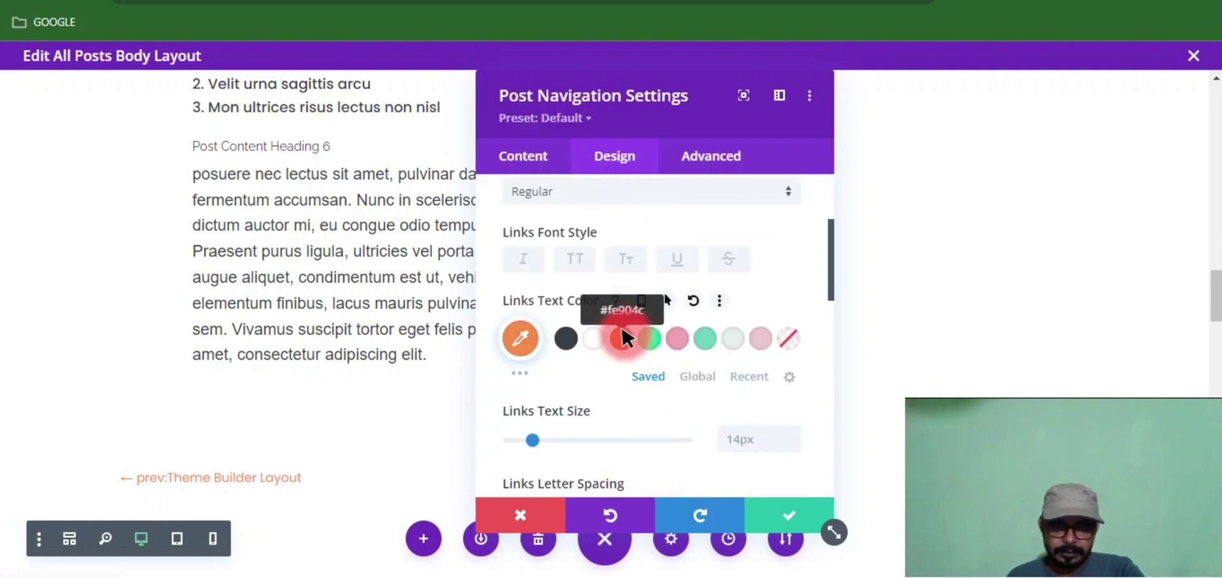
{"action": "scroll", "coordinate": [623, 335], "scroll_direction": "up", "scroll_amount": 3}
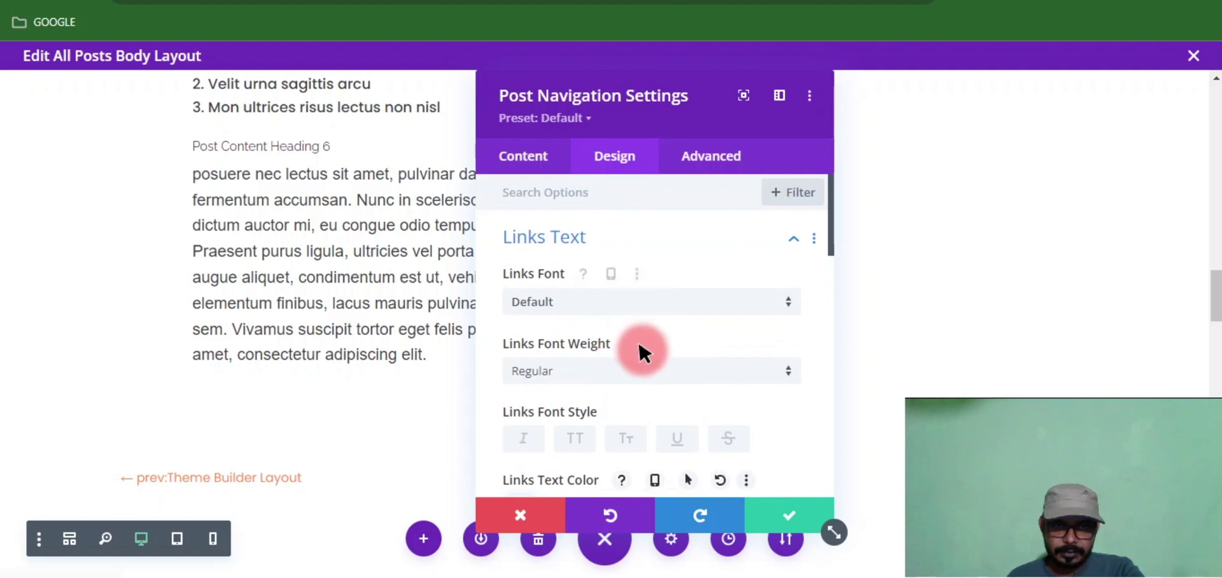
{"action": "left_click", "coordinate": [775, 231]}
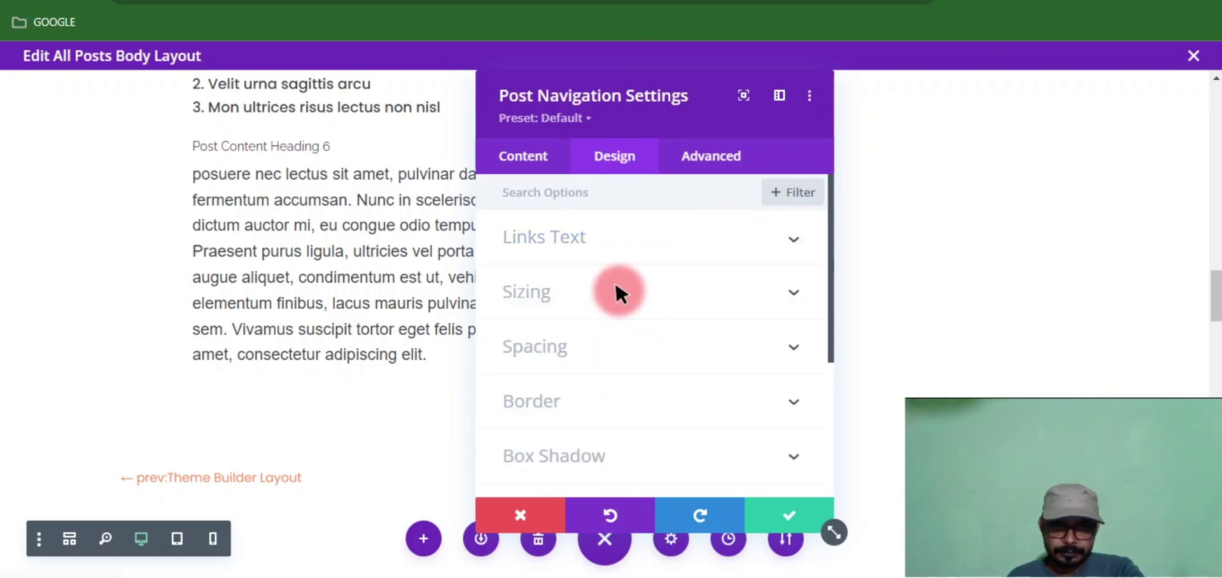
{"action": "scroll", "coordinate": [619, 292], "scroll_direction": "down", "scroll_amount": 4}
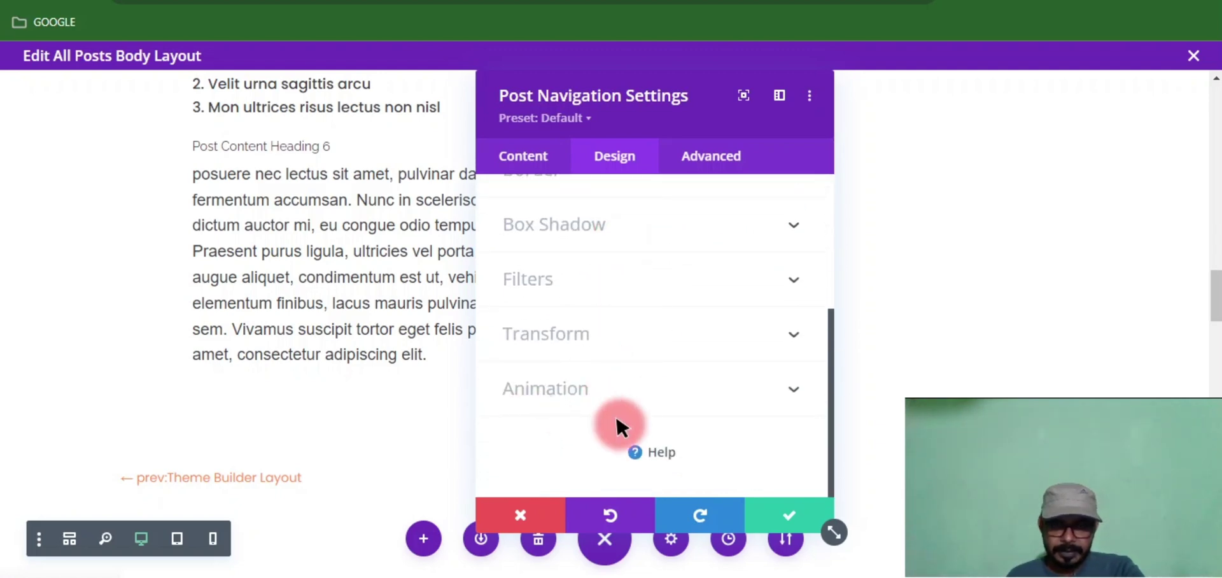
{"action": "scroll", "coordinate": [585, 385], "scroll_direction": "up", "scroll_amount": 5}
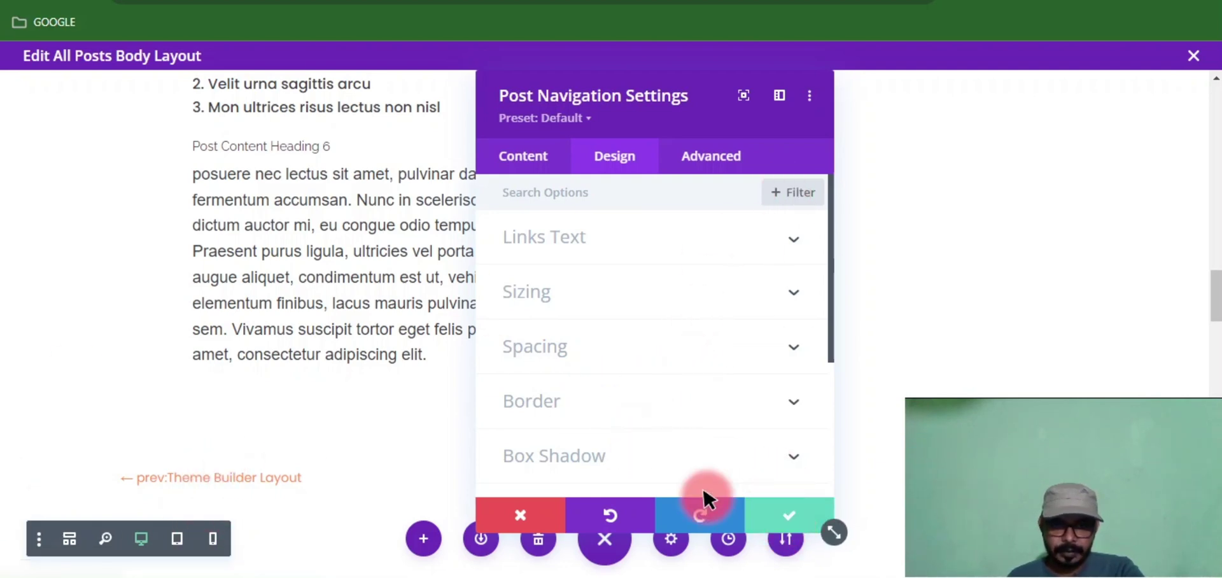
{"action": "key", "text": "Escape"}
Step: Examine the design options of the section holding the featured image and the Monarch banner, leaving its settings closed
{"action": "scroll", "coordinate": [381, 391], "scroll_direction": "up", "scroll_amount": 5}
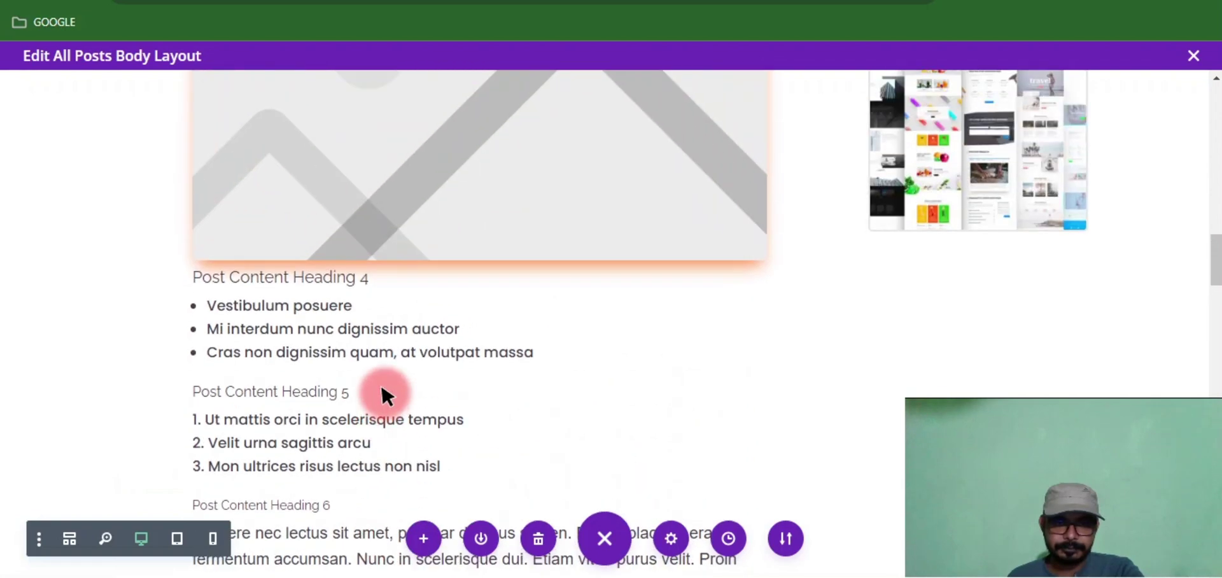
{"action": "scroll", "coordinate": [382, 380], "scroll_direction": "up", "scroll_amount": 8}
{"action": "scroll", "coordinate": [913, 235], "scroll_direction": "up", "scroll_amount": 4}
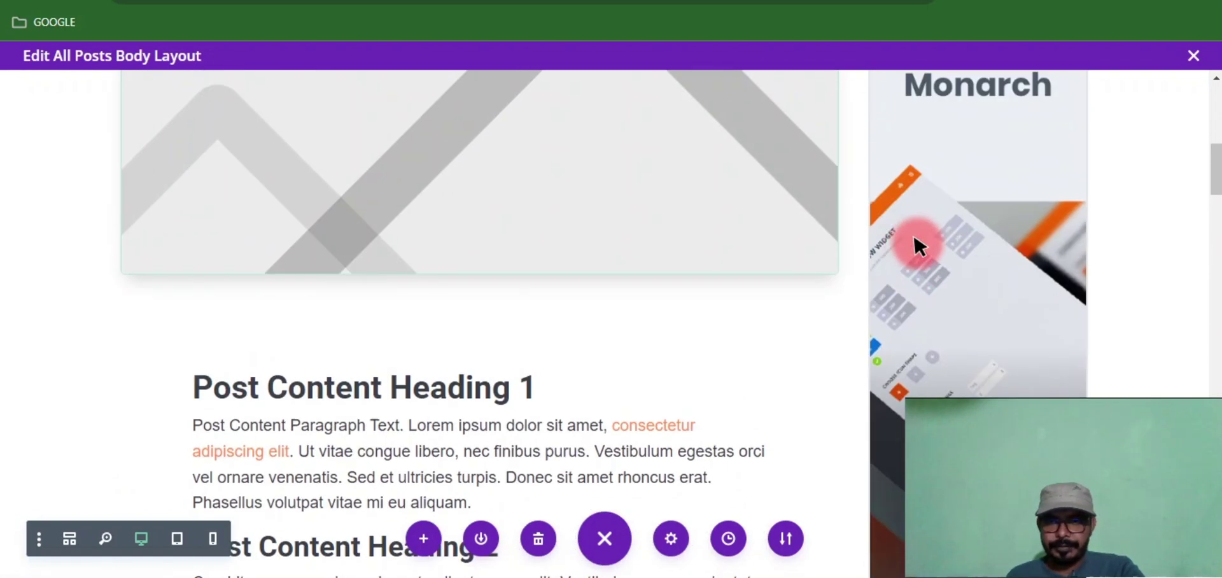
{"action": "scroll", "coordinate": [916, 245], "scroll_direction": "up", "scroll_amount": 7}
{"action": "scroll", "coordinate": [961, 229], "scroll_direction": "down", "scroll_amount": 7}
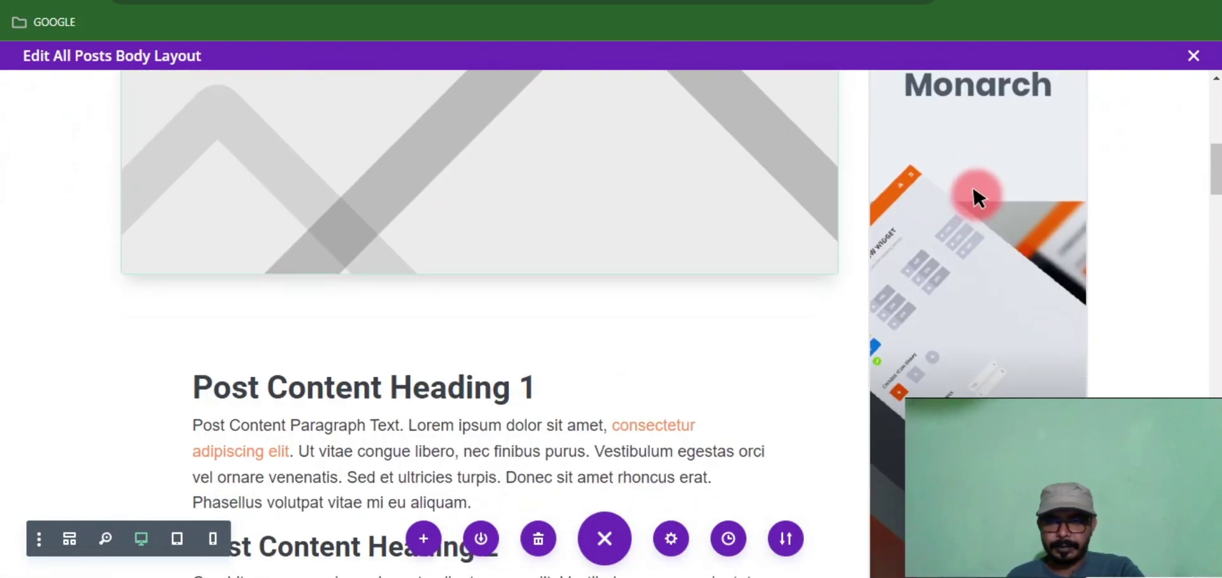
{"action": "scroll", "coordinate": [973, 189], "scroll_direction": "up", "scroll_amount": 4}
{"action": "double_click", "coordinate": [970, 215]}
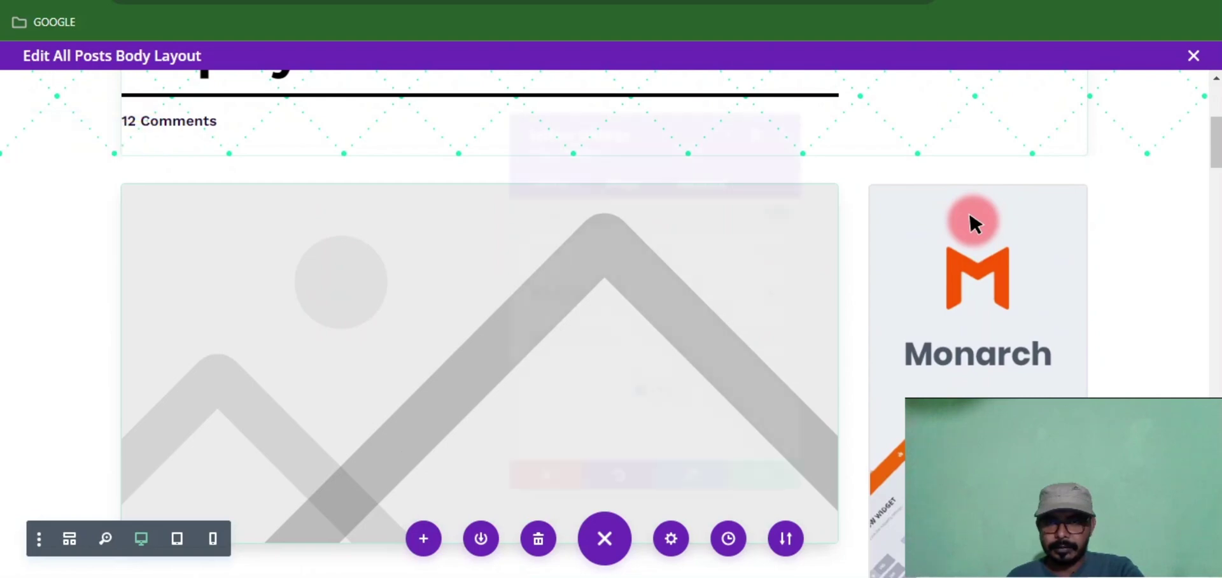
{"action": "left_click", "coordinate": [598, 159]}
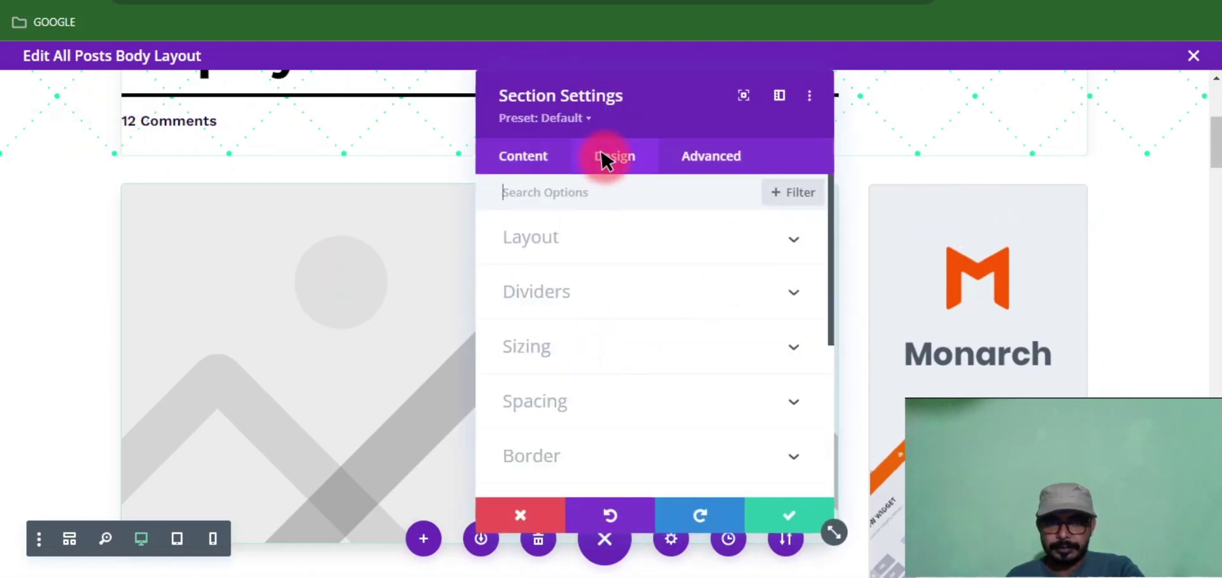
{"action": "scroll", "coordinate": [569, 290], "scroll_direction": "down", "scroll_amount": 4}
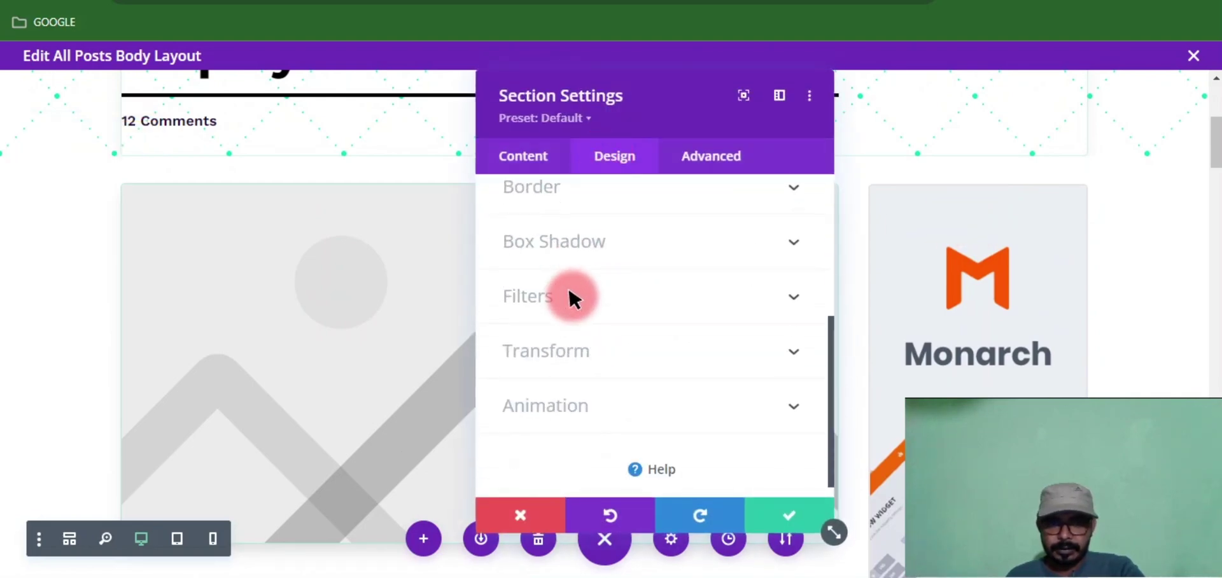
{"action": "scroll", "coordinate": [569, 289], "scroll_direction": "up", "scroll_amount": 4}
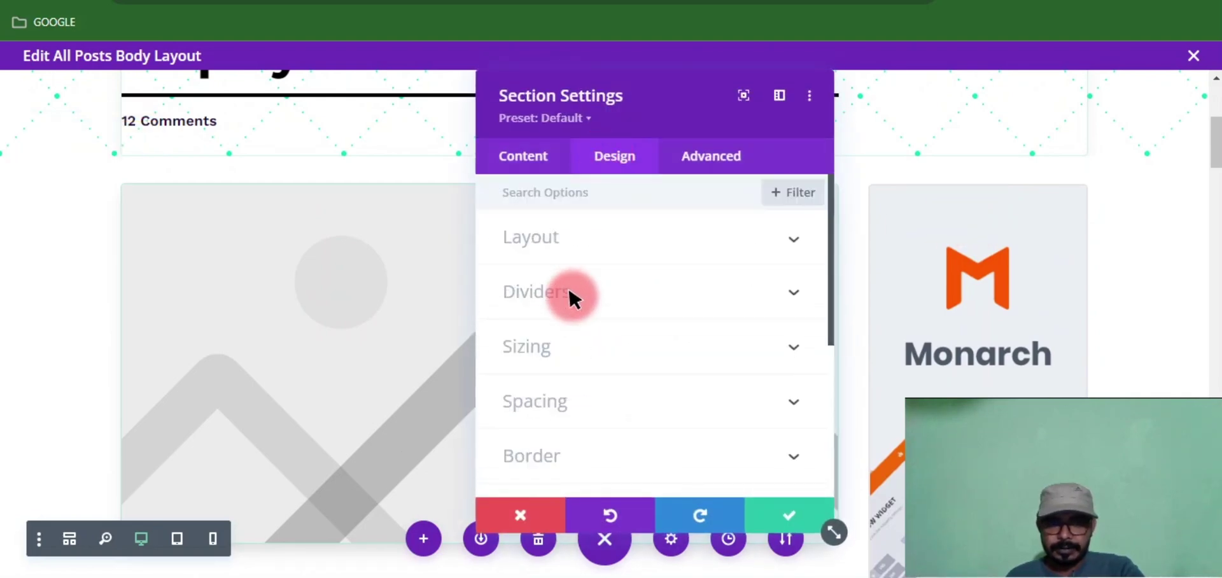
{"action": "left_click", "coordinate": [809, 509]}
Step: Delete the "The Ultimate" advertisement module below the Monarch banner in the sidebar
{"action": "scroll", "coordinate": [918, 317], "scroll_direction": "down", "scroll_amount": 15}
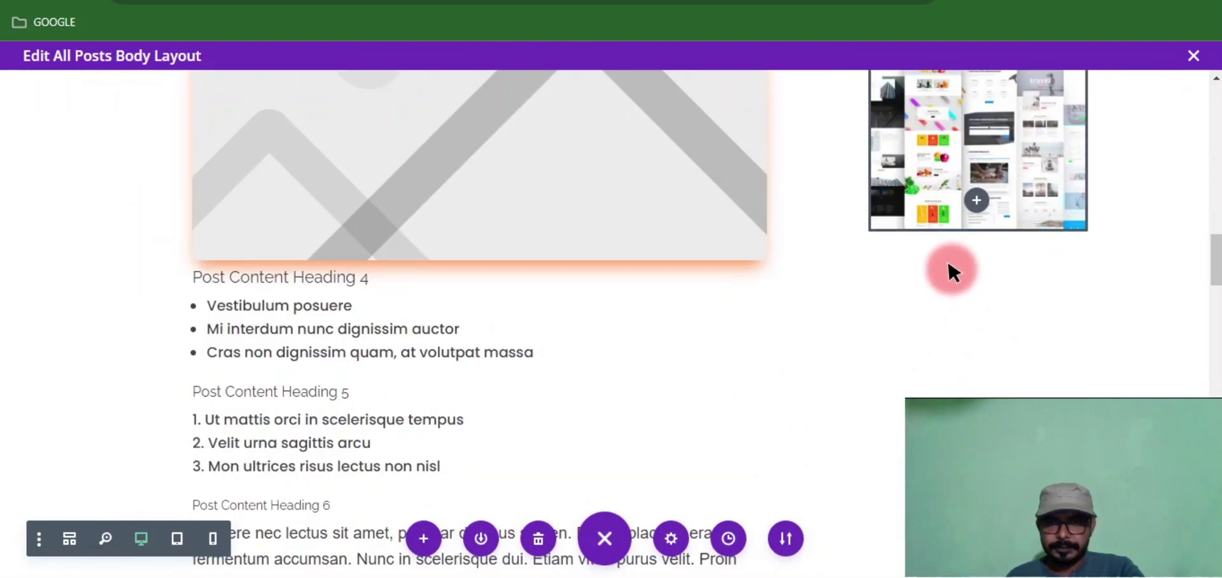
{"action": "scroll", "coordinate": [949, 261], "scroll_direction": "up", "scroll_amount": 3}
{"action": "scroll", "coordinate": [953, 220], "scroll_direction": "up", "scroll_amount": 4}
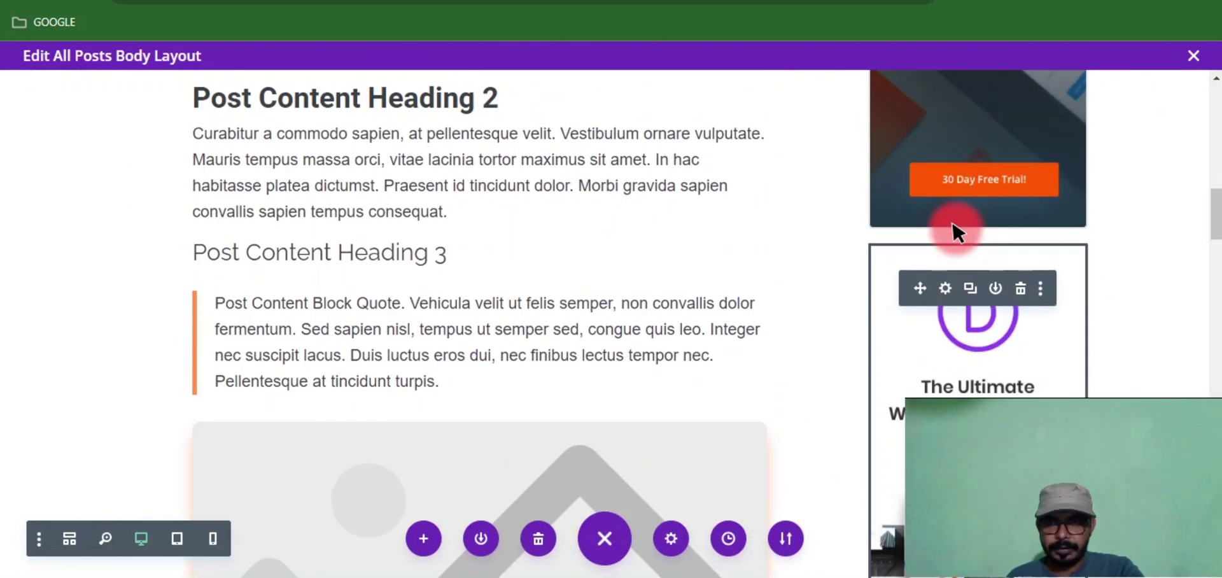
{"action": "left_click", "coordinate": [1018, 280]}
Step: Review the layout from the Monarch banner down to the blog post cards and save the body layout
{"action": "scroll", "coordinate": [1019, 280], "scroll_direction": "up", "scroll_amount": 8}
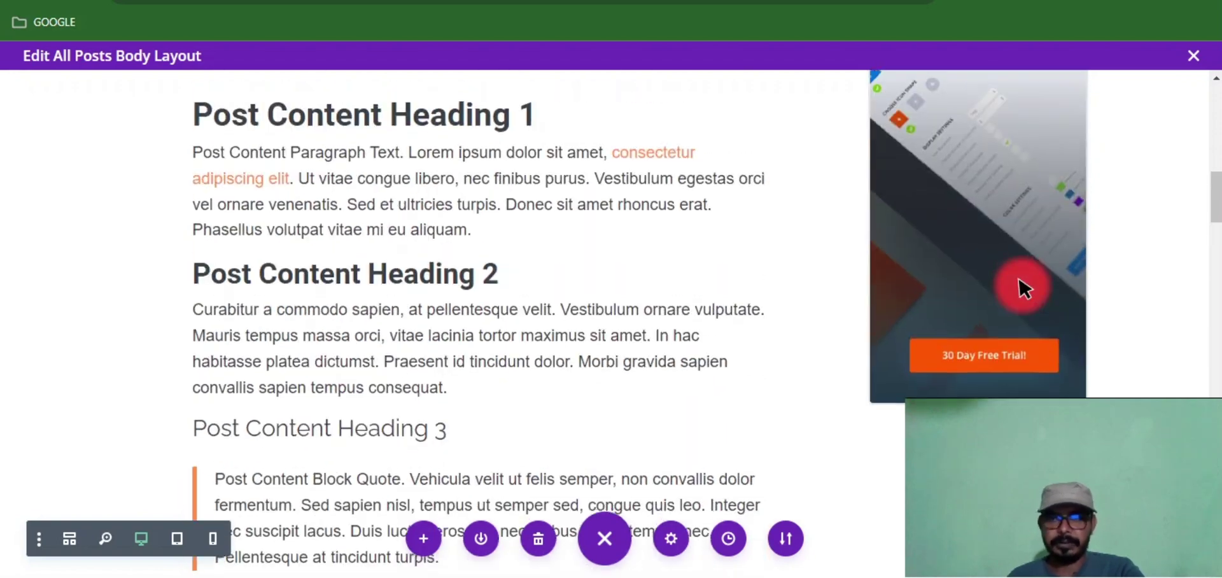
{"action": "scroll", "coordinate": [677, 249], "scroll_direction": "down", "scroll_amount": 15}
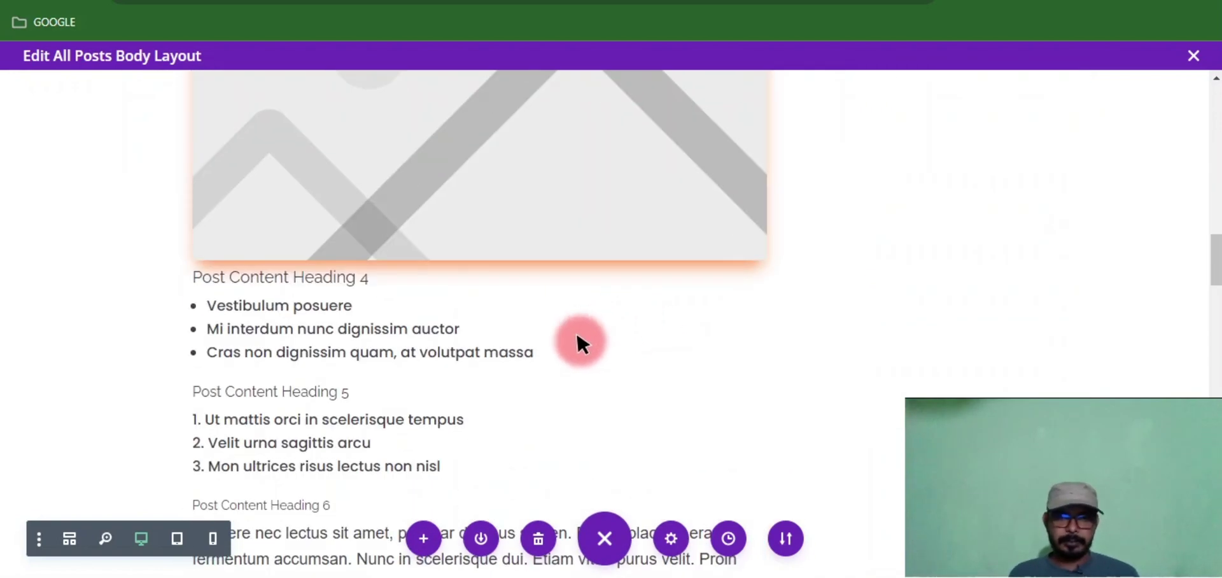
{"action": "scroll", "coordinate": [505, 368], "scroll_direction": "down", "scroll_amount": 10}
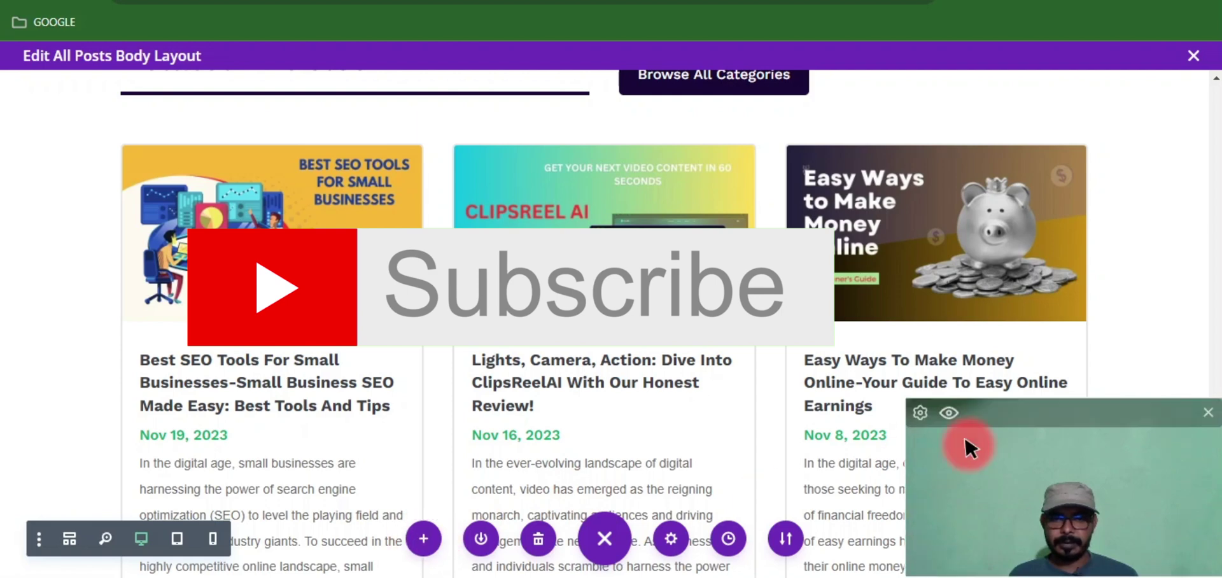
{"action": "left_click_drag", "start_coordinate": [1076, 420], "coordinate": [1079, 22]}
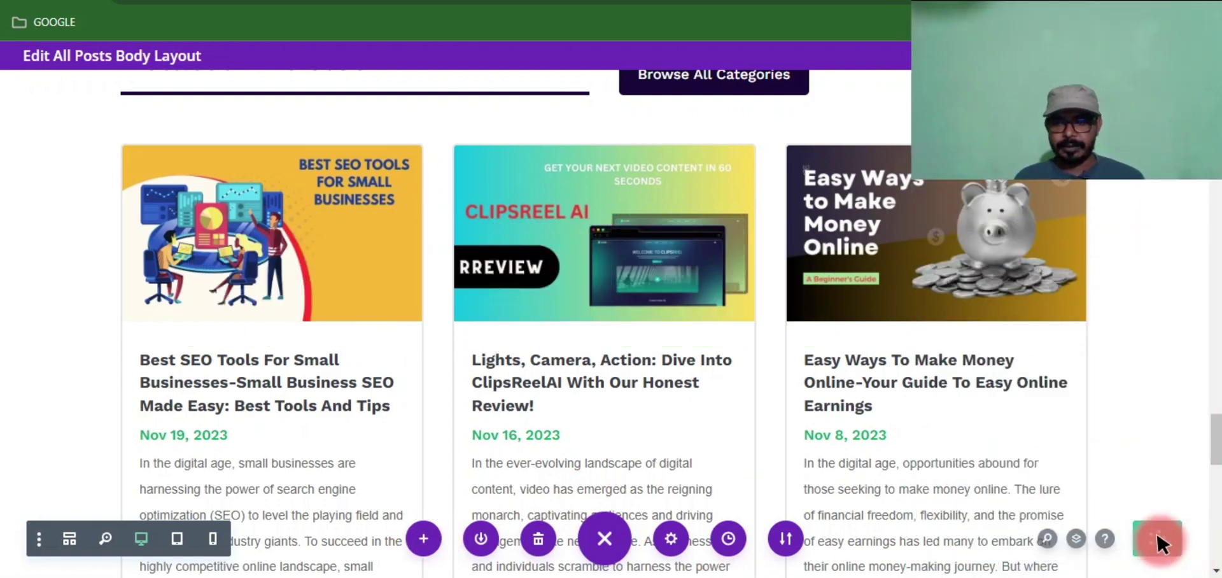
{"action": "left_click_drag", "start_coordinate": [1072, 17], "coordinate": [1070, 423]}
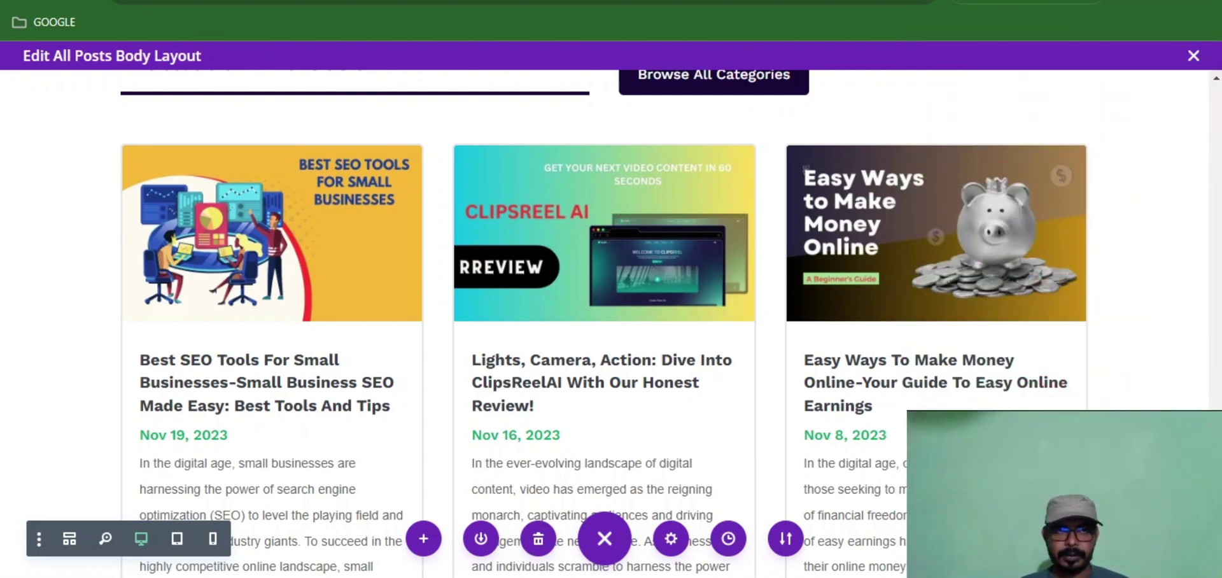
Step: Switch to the WordPress dashboard and open the live site in a new browser tab
{"action": "left_click", "coordinate": [217, 1]}
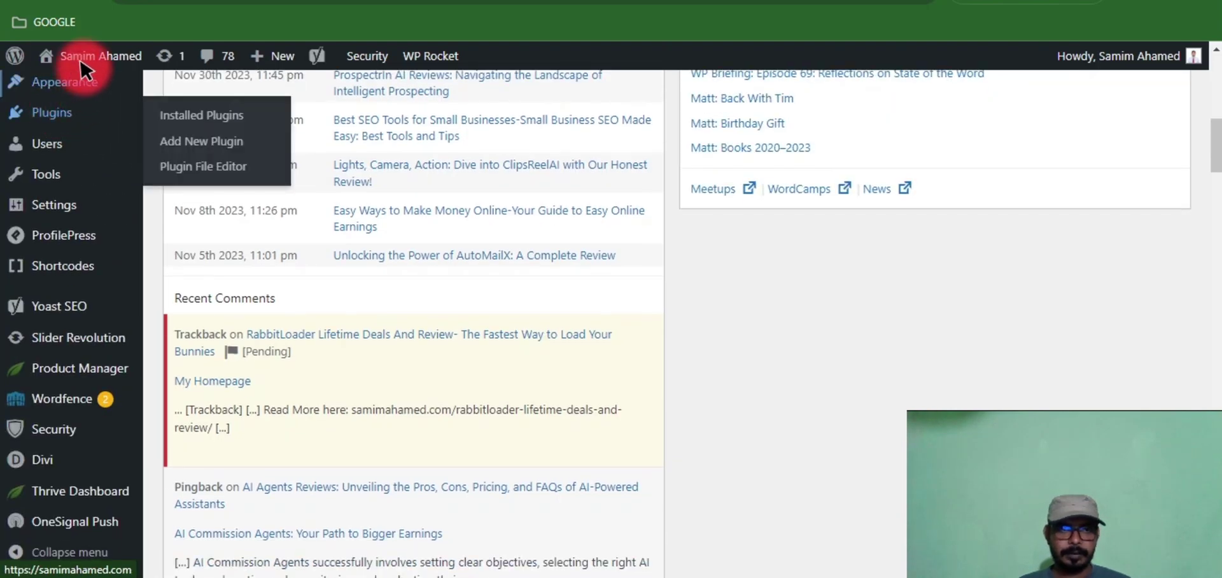
{"action": "mouse_move", "coordinate": [89, 55]}
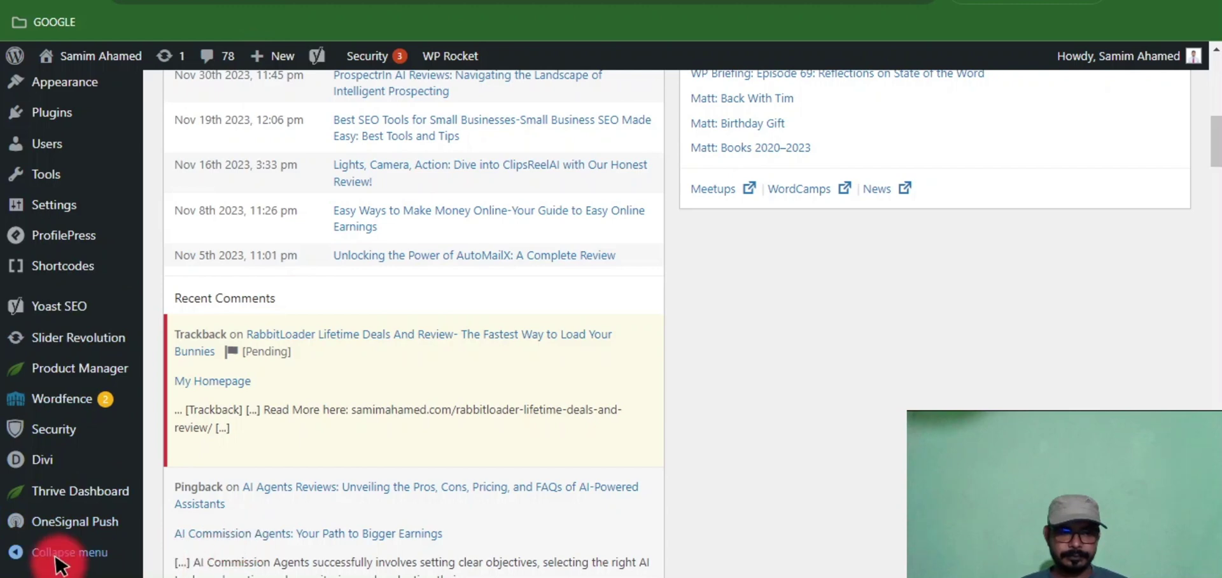
{"action": "scroll", "coordinate": [87, 382], "scroll_direction": "up", "scroll_amount": 4}
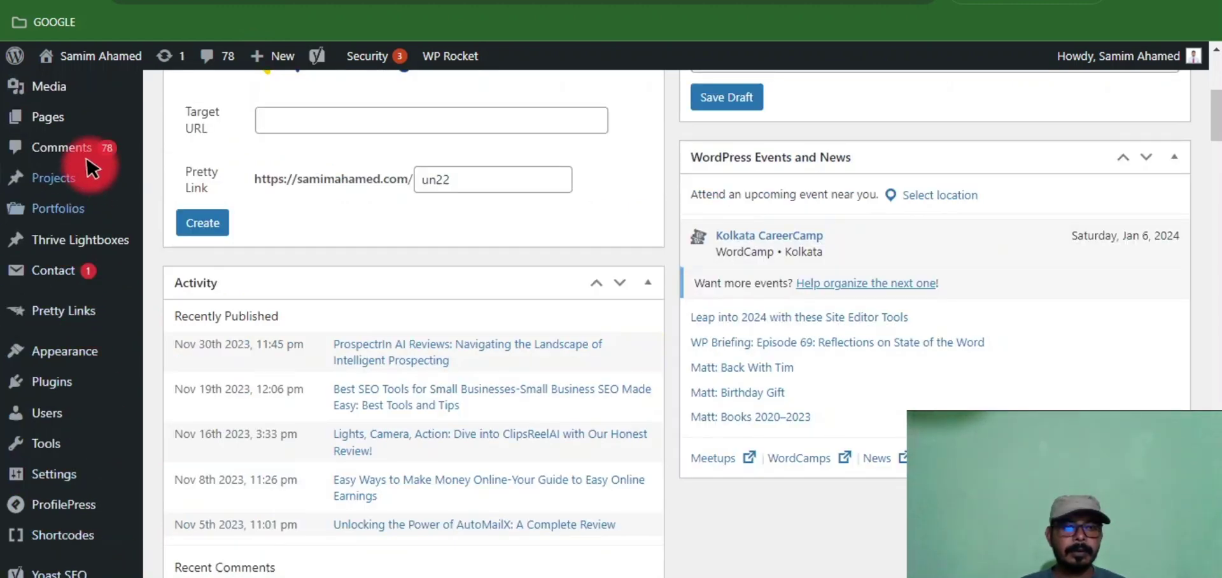
{"action": "right_click", "coordinate": [67, 87]}
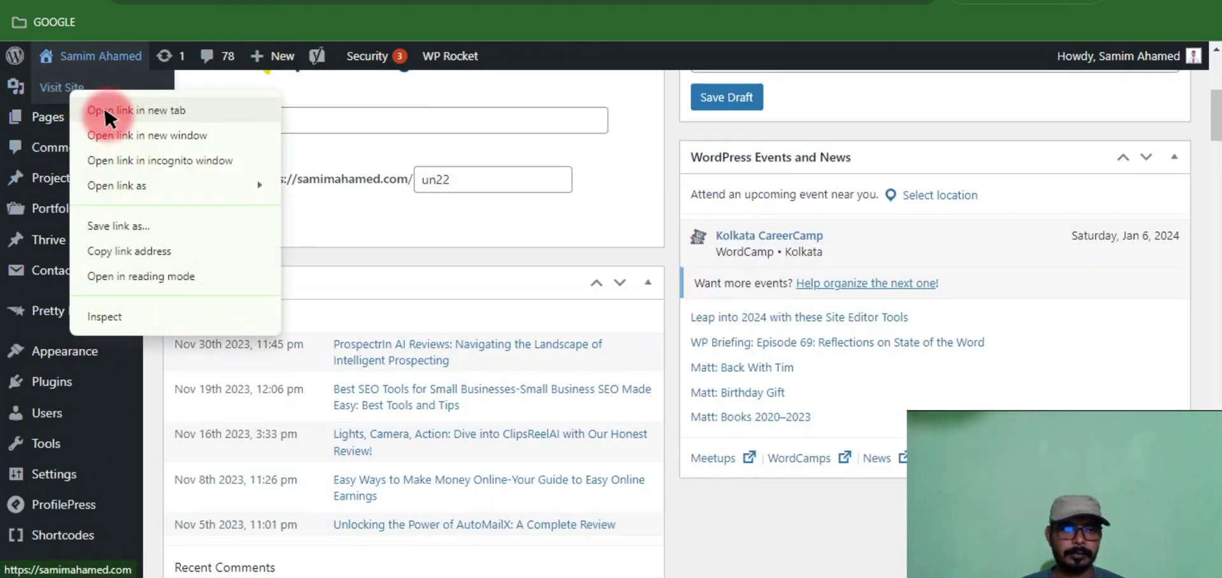
{"action": "left_click", "coordinate": [104, 108]}
{"action": "left_click", "coordinate": [382, 2]}
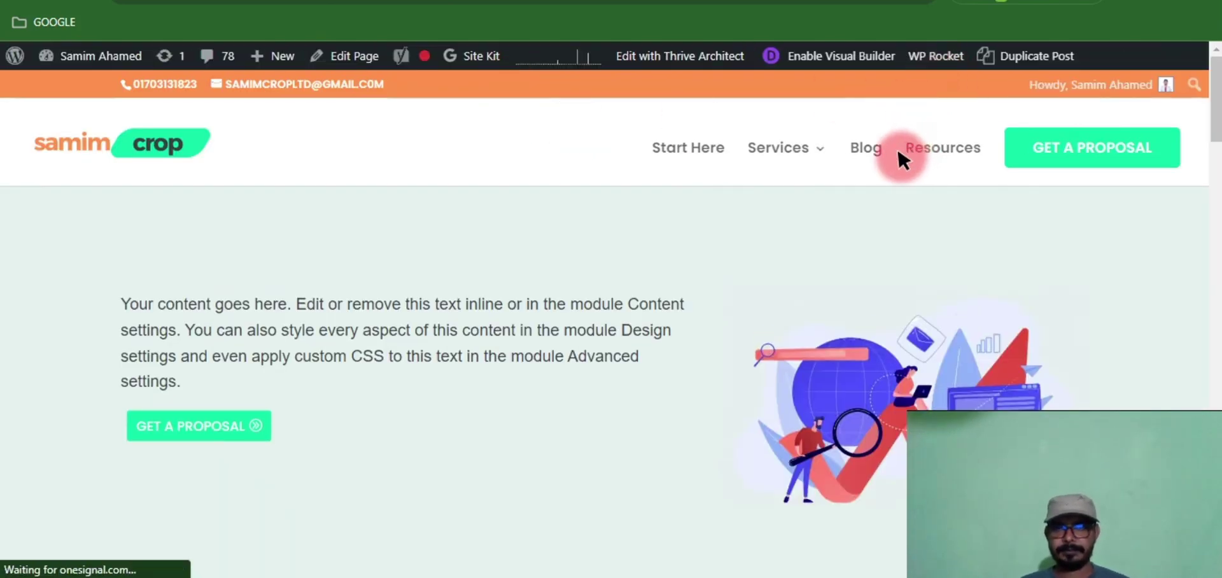
Step: Go to the site's Blog page and open the "Best SEO Tools For Small Businesses" post
{"action": "left_click", "coordinate": [857, 146]}
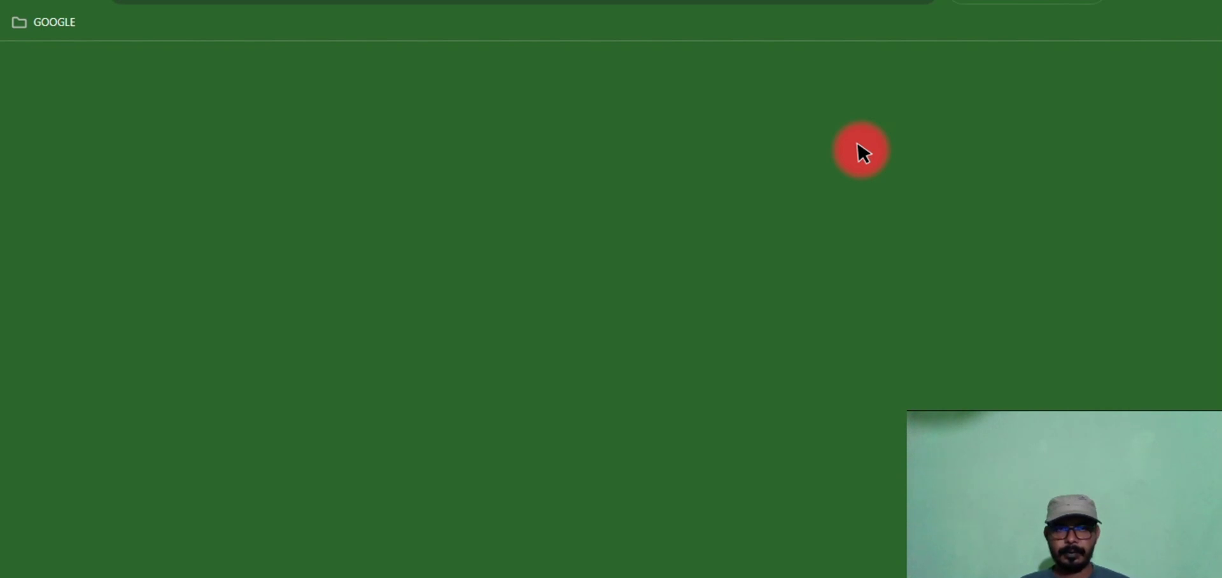
{"action": "scroll", "coordinate": [527, 272], "scroll_direction": "down", "scroll_amount": 4}
{"action": "scroll", "coordinate": [525, 268], "scroll_direction": "down", "scroll_amount": 1}
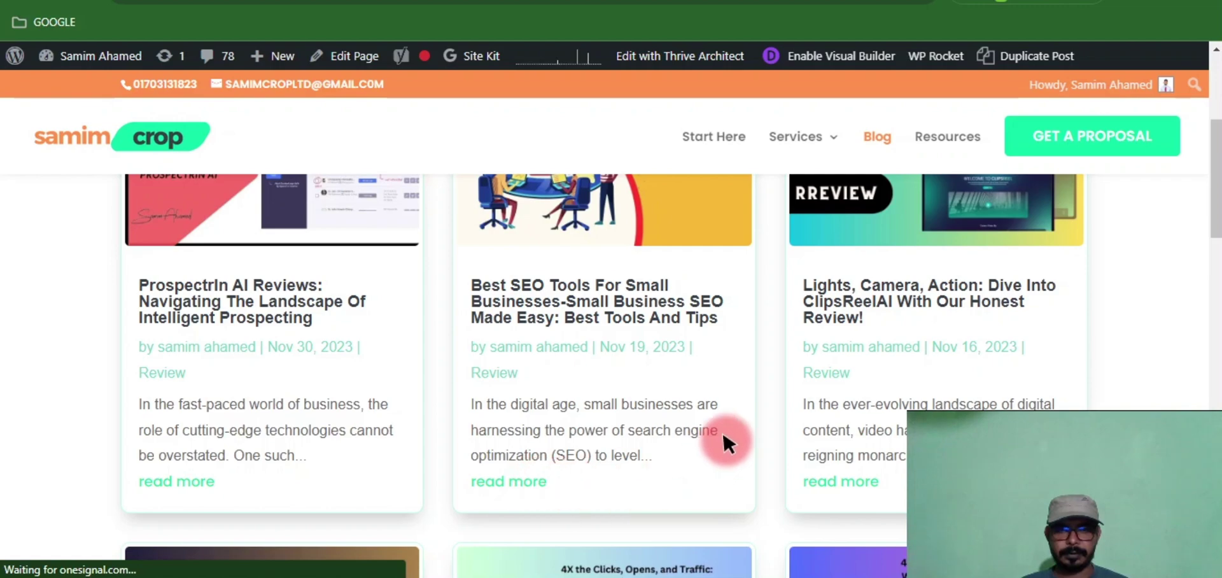
{"action": "left_click", "coordinate": [723, 438]}
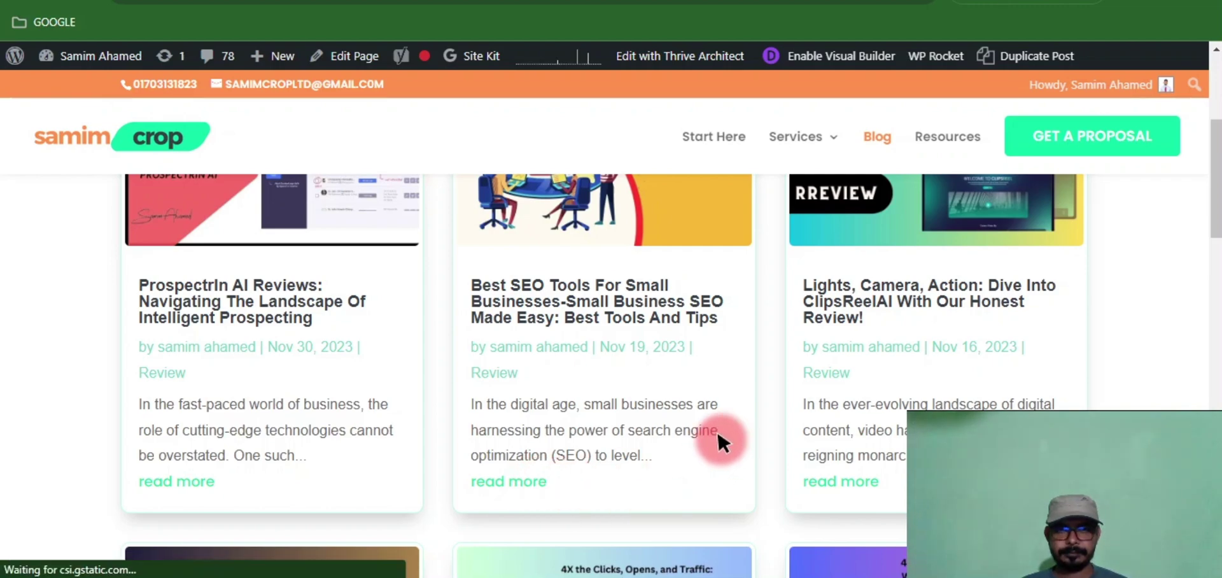
Step: Examine the live post's layout, including its title, featured image, content headings and sidebar
{"action": "scroll", "coordinate": [583, 376], "scroll_direction": "down", "scroll_amount": 3}
{"action": "scroll", "coordinate": [583, 380], "scroll_direction": "down", "scroll_amount": 10}
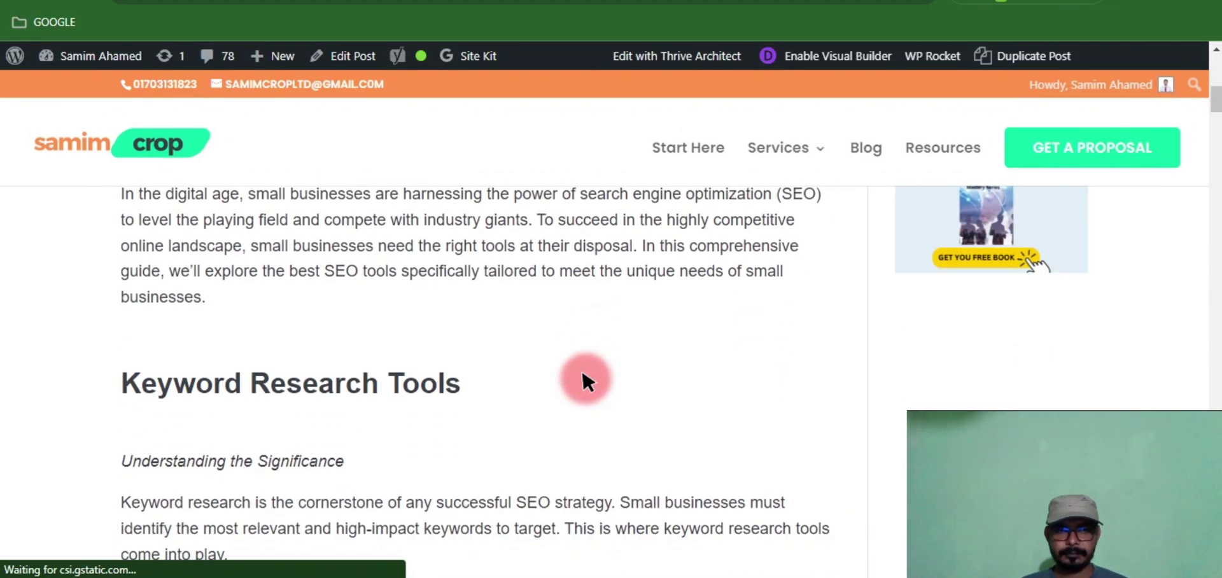
{"action": "scroll", "coordinate": [584, 376], "scroll_direction": "down", "scroll_amount": 8}
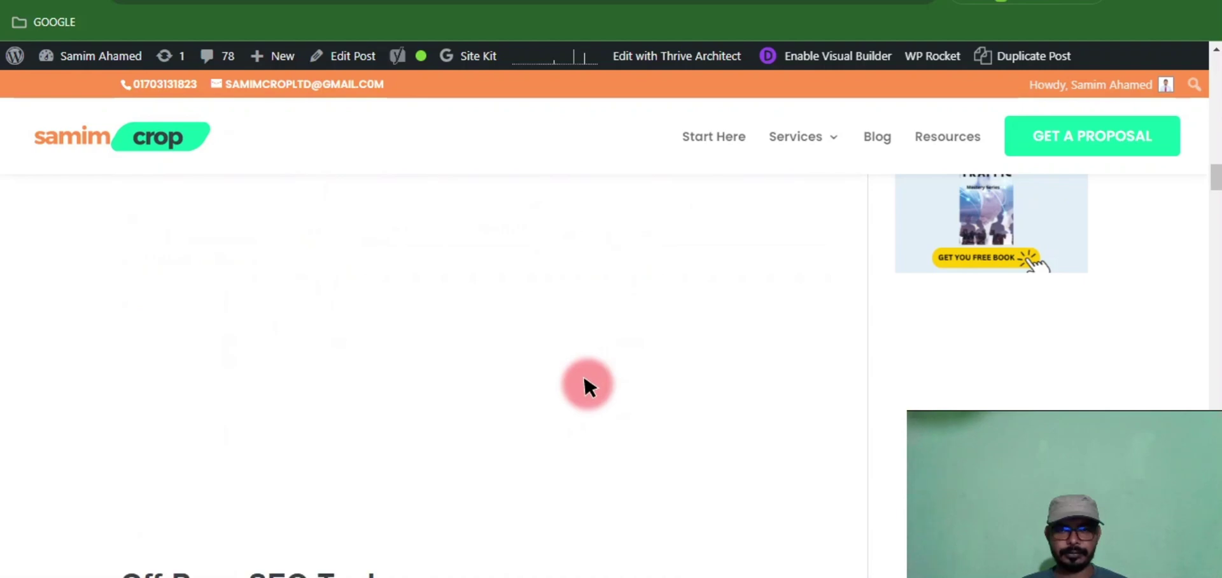
{"action": "scroll", "coordinate": [584, 374], "scroll_direction": "up", "scroll_amount": 6}
{"action": "scroll", "coordinate": [582, 374], "scroll_direction": "down", "scroll_amount": 15}
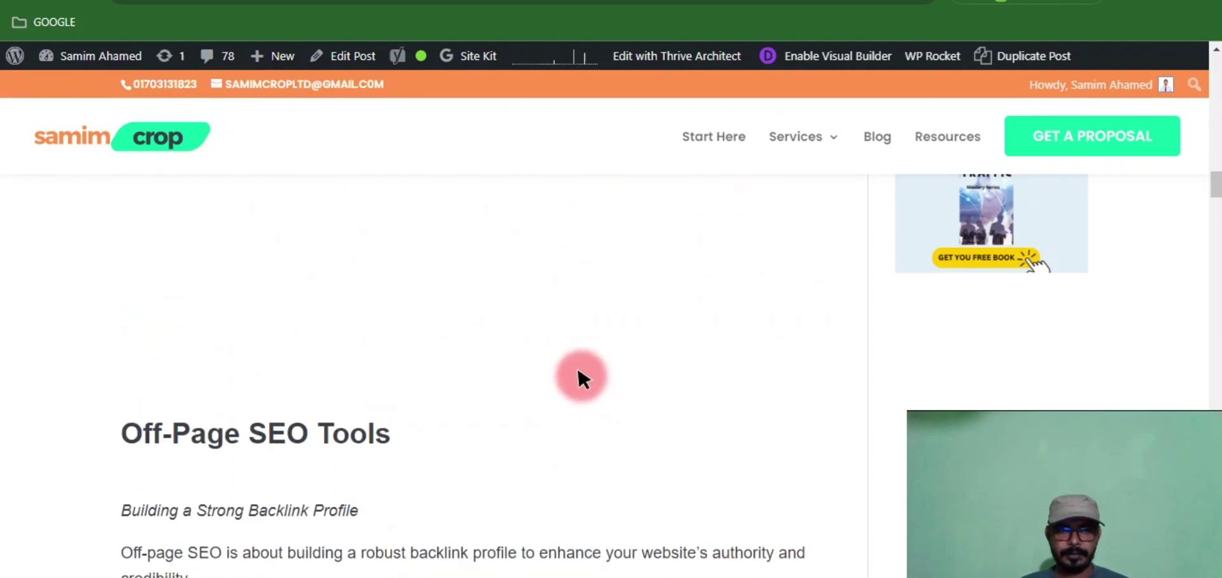
{"action": "scroll", "coordinate": [580, 382], "scroll_direction": "down", "scroll_amount": 8}
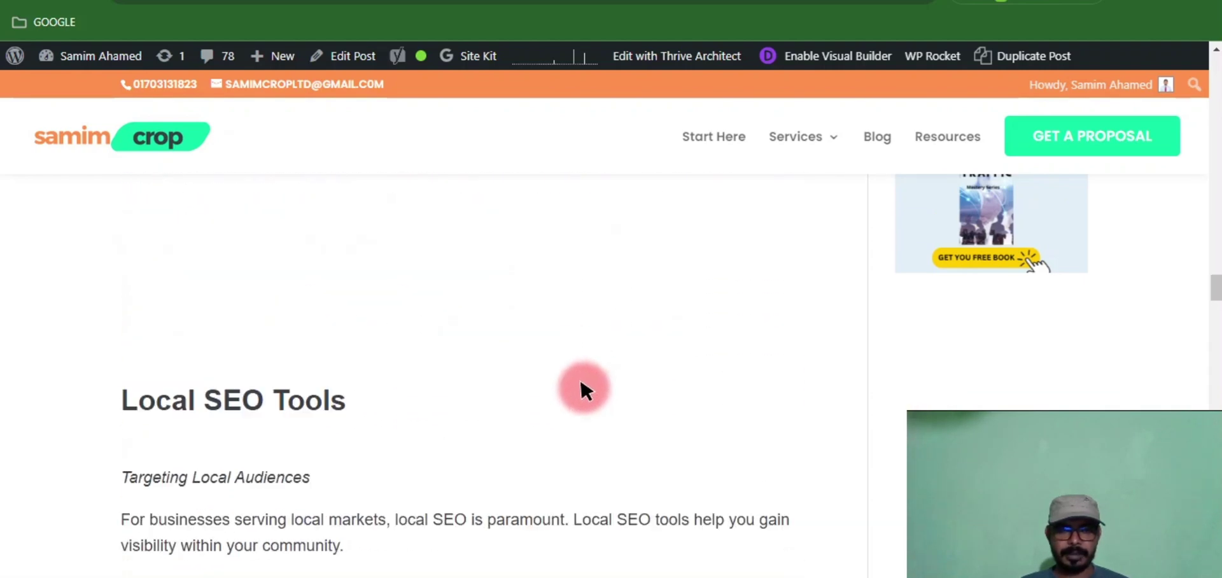
{"action": "scroll", "coordinate": [581, 378], "scroll_direction": "up", "scroll_amount": 6}
{"action": "scroll", "coordinate": [590, 372], "scroll_direction": "up", "scroll_amount": 10}
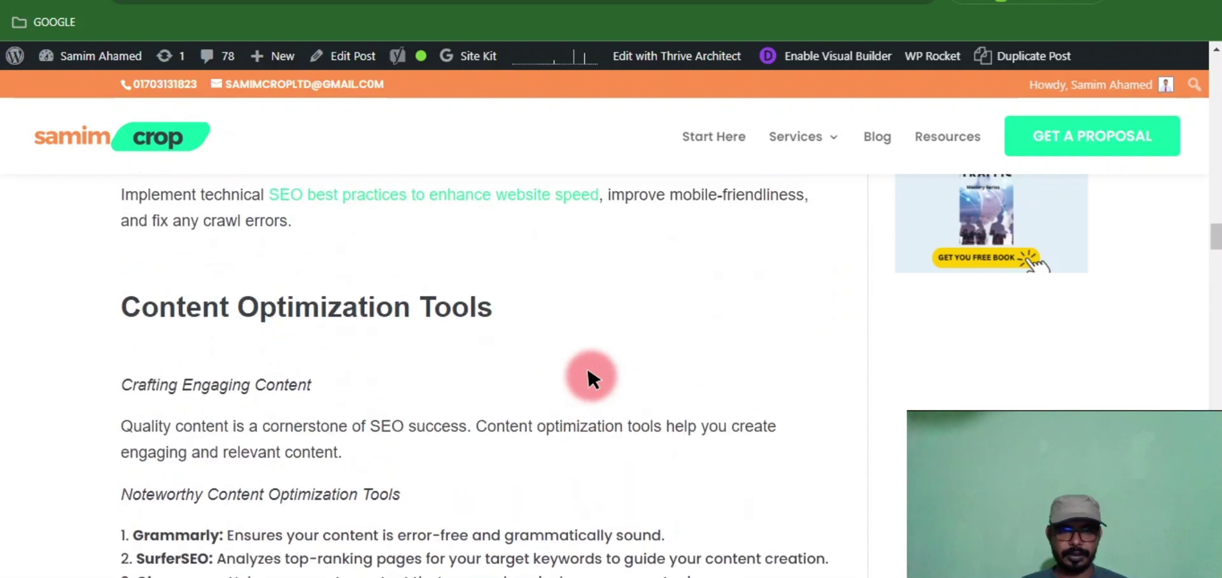
{"action": "scroll", "coordinate": [592, 372], "scroll_direction": "up", "scroll_amount": 20}
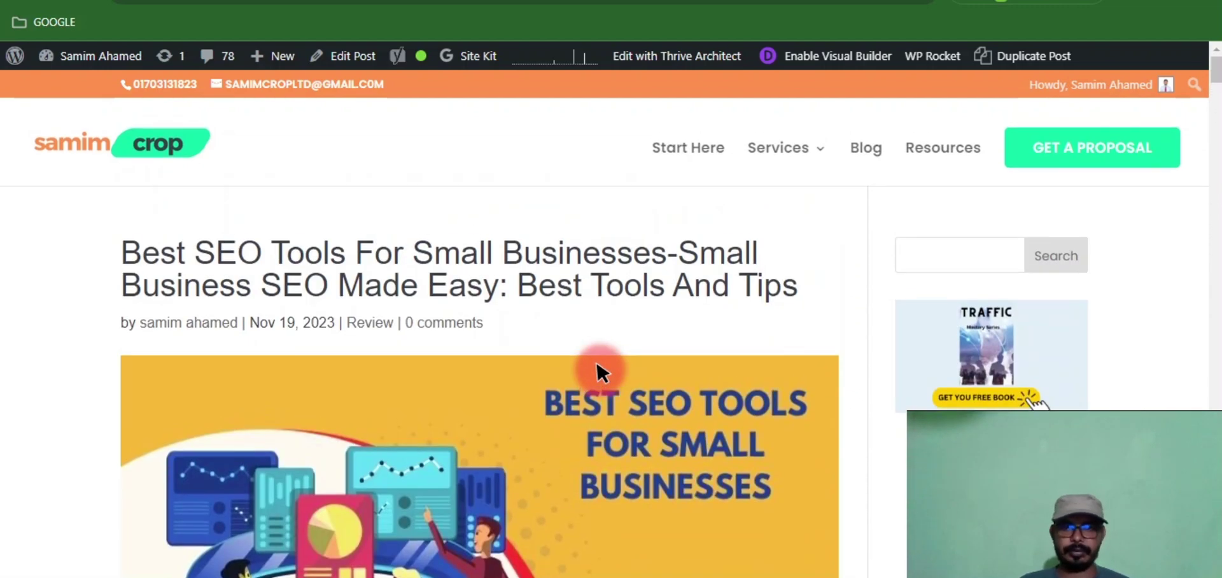
{"action": "scroll", "coordinate": [564, 354], "scroll_direction": "down", "scroll_amount": 12}
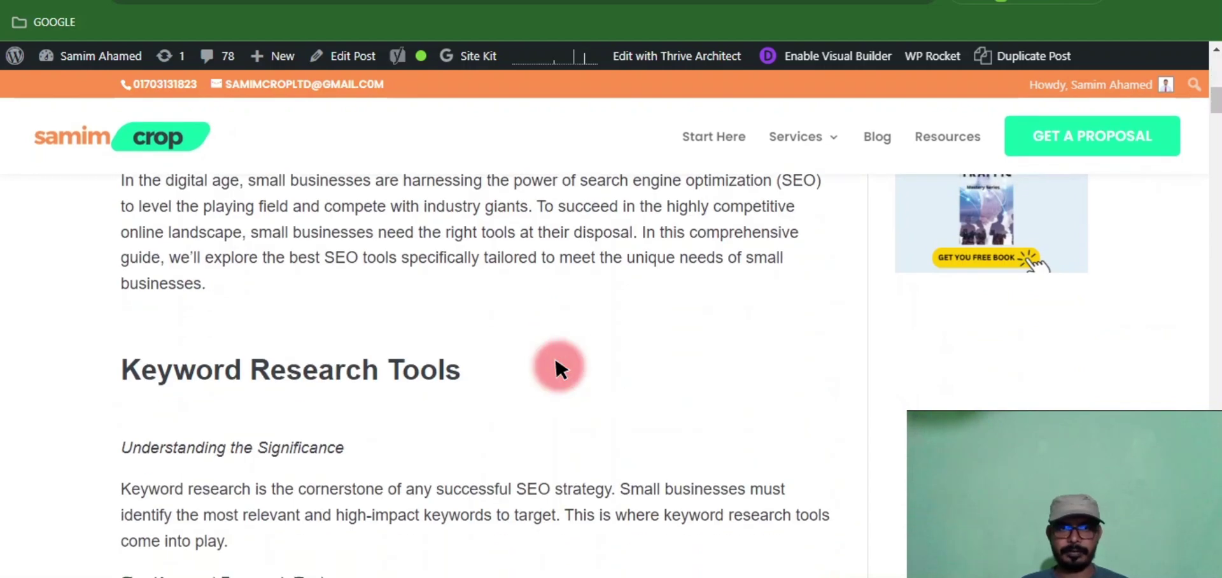
{"action": "scroll", "coordinate": [601, 275], "scroll_direction": "down", "scroll_amount": 5}
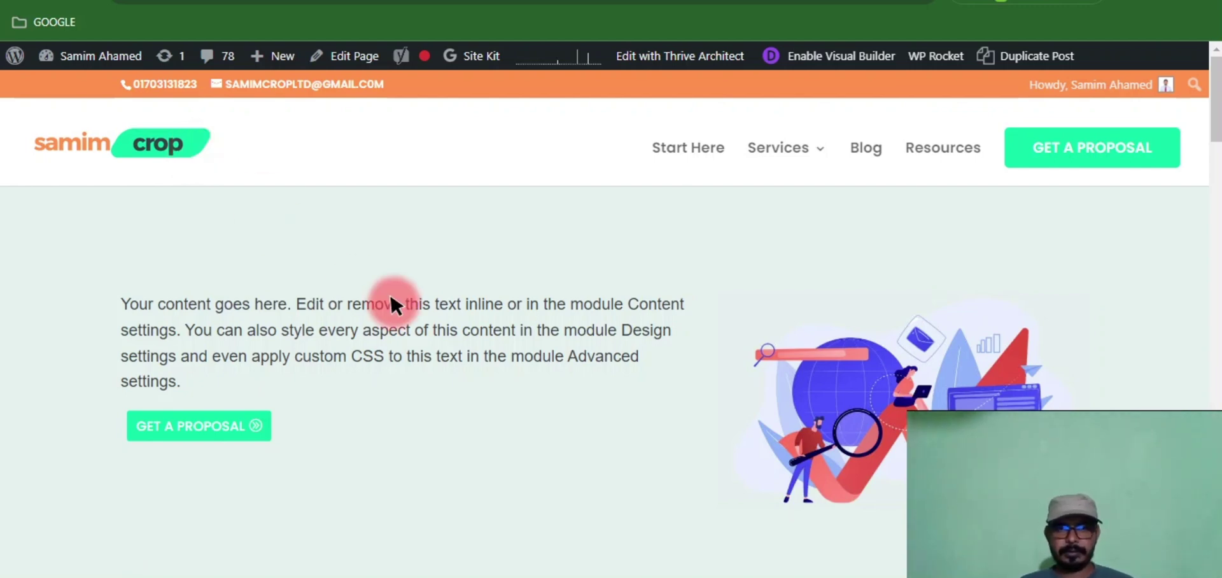
Step: Expand the Services submenu in the live site's header navigation on the home page
{"action": "mouse_move", "coordinate": [810, 147]}
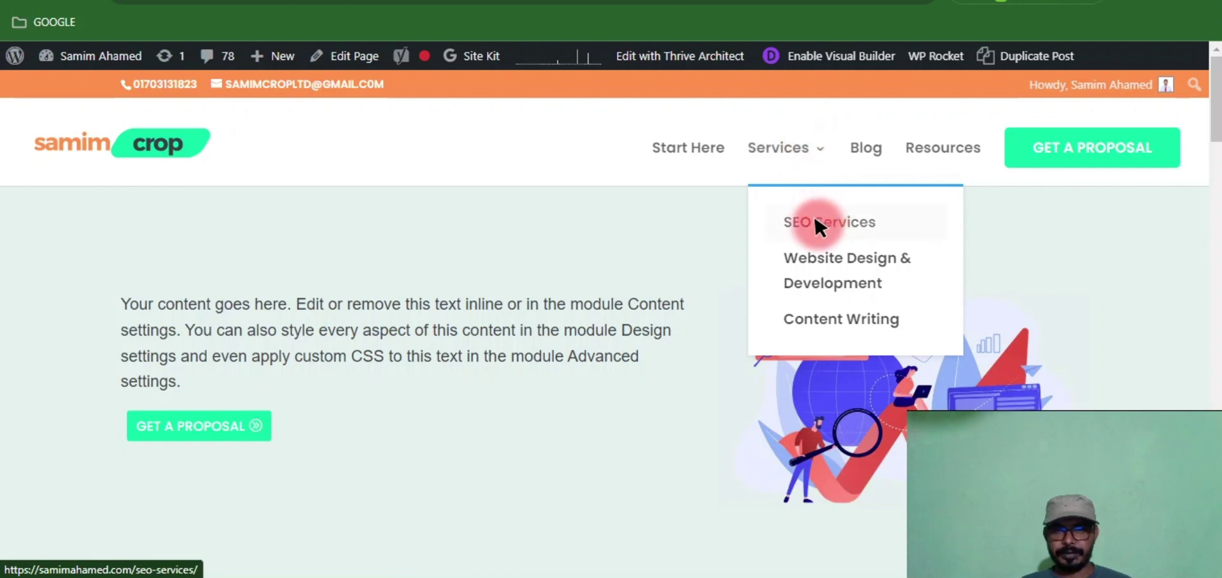